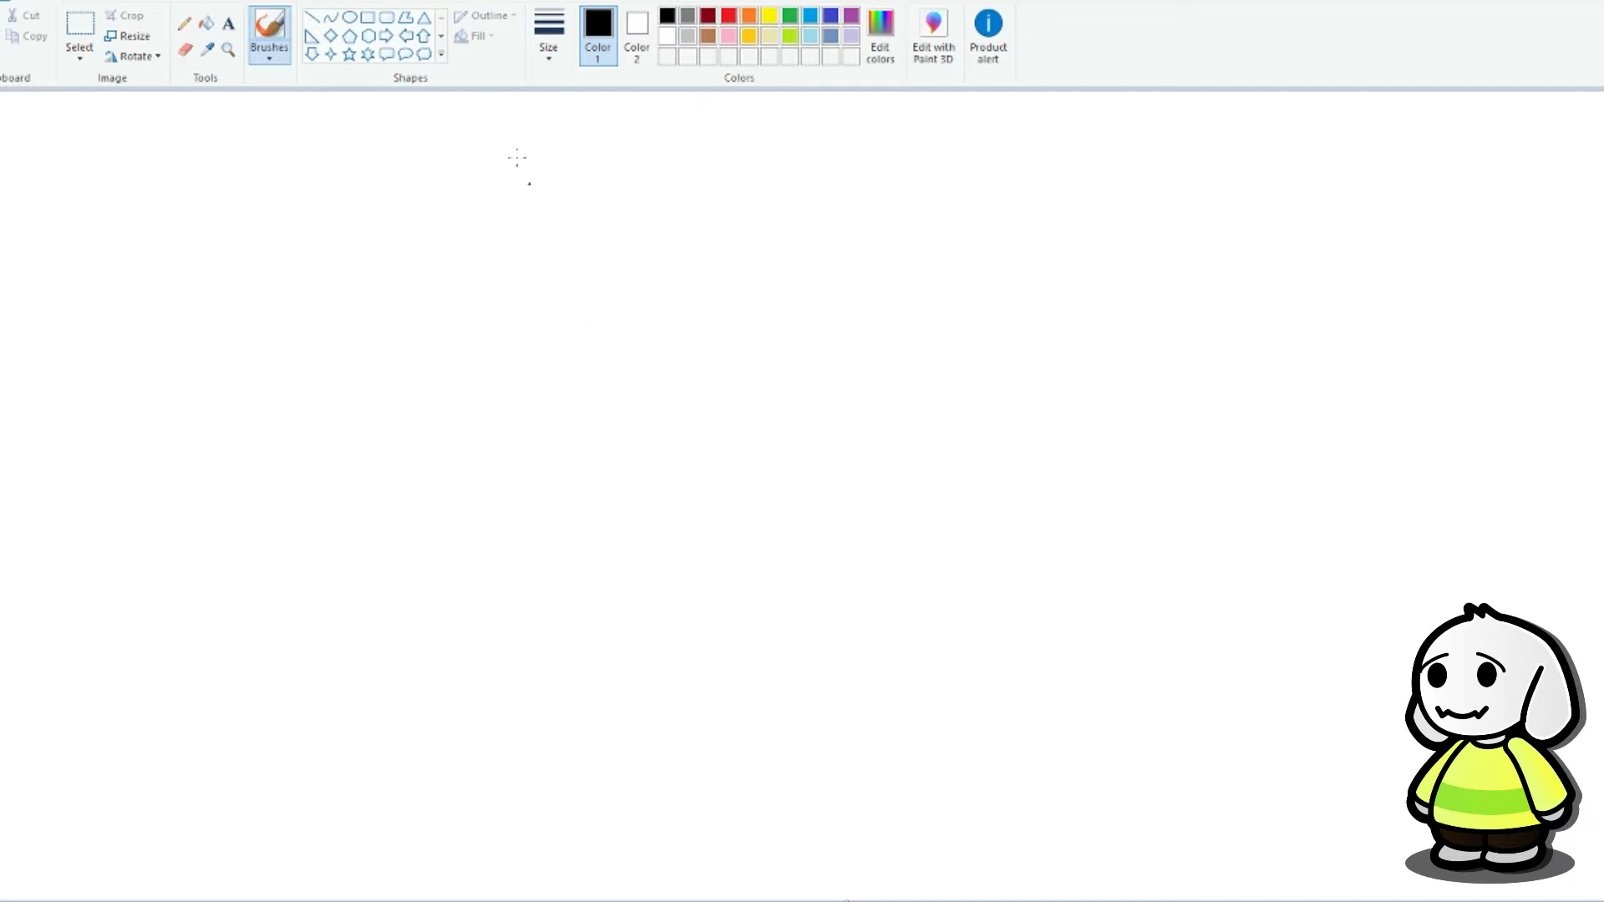
Step: Draw a large black-outlined circle for the character's head and place it in the upper middle of the canvas
{"action": "left_click", "coordinate": [350, 17]}
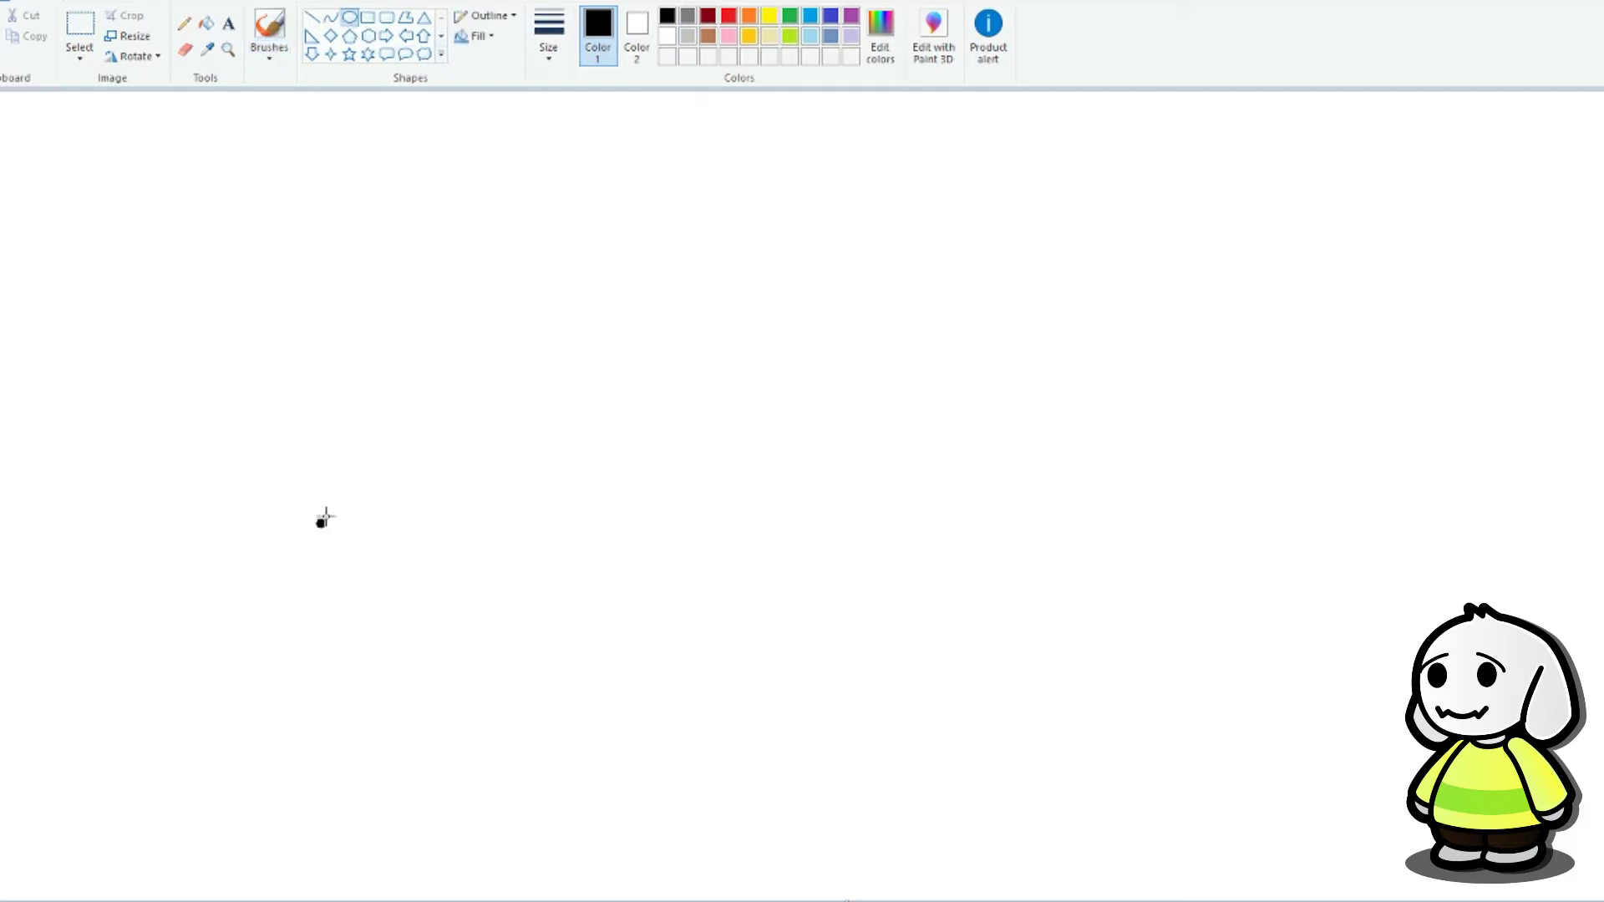
{"action": "left_click_drag", "start_coordinate": [326, 517], "coordinate": [598, 234]}
{"action": "left_click_drag", "start_coordinate": [465, 360], "coordinate": [745, 340]}
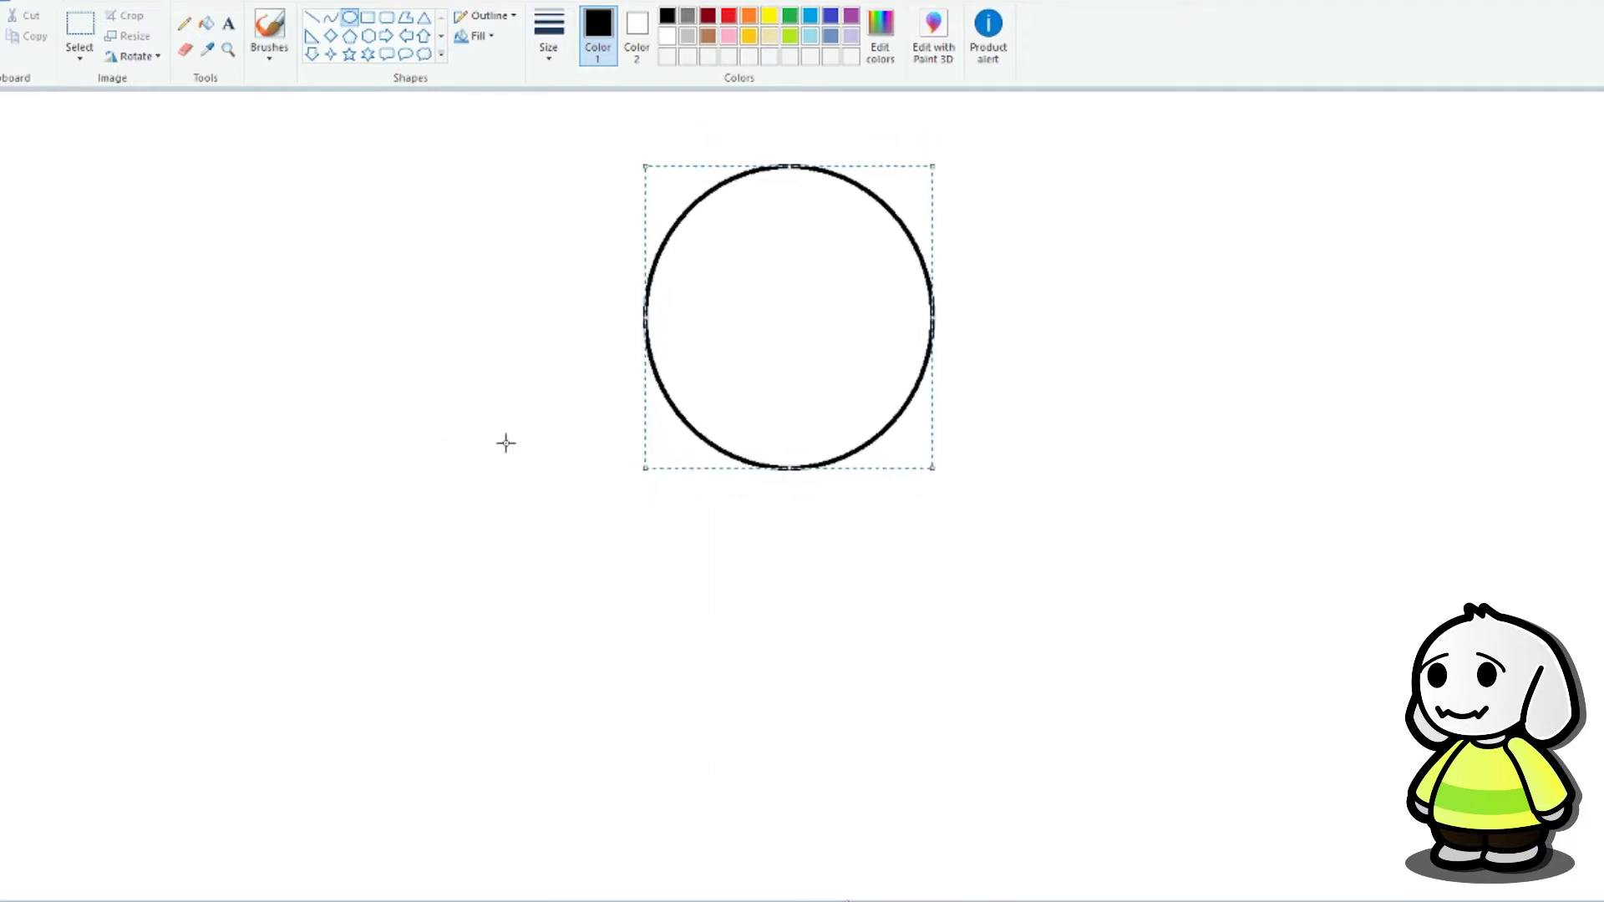
{"action": "left_click", "coordinate": [506, 443]}
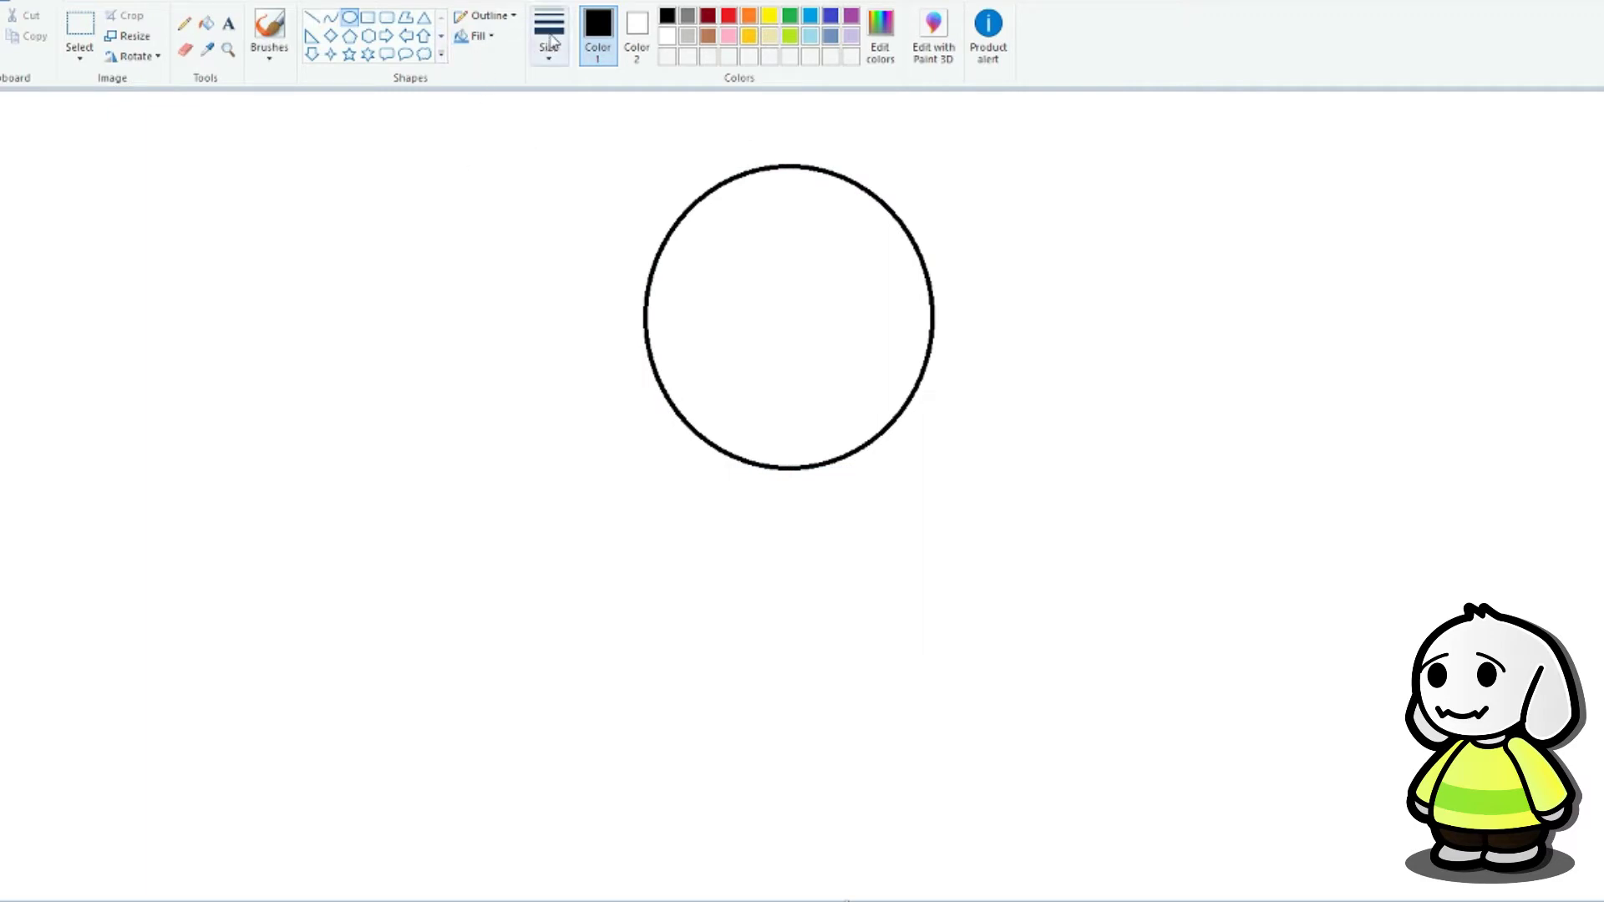
Step: Switch to the Brush tool with the third line thickness
{"action": "left_click", "coordinate": [269, 29]}
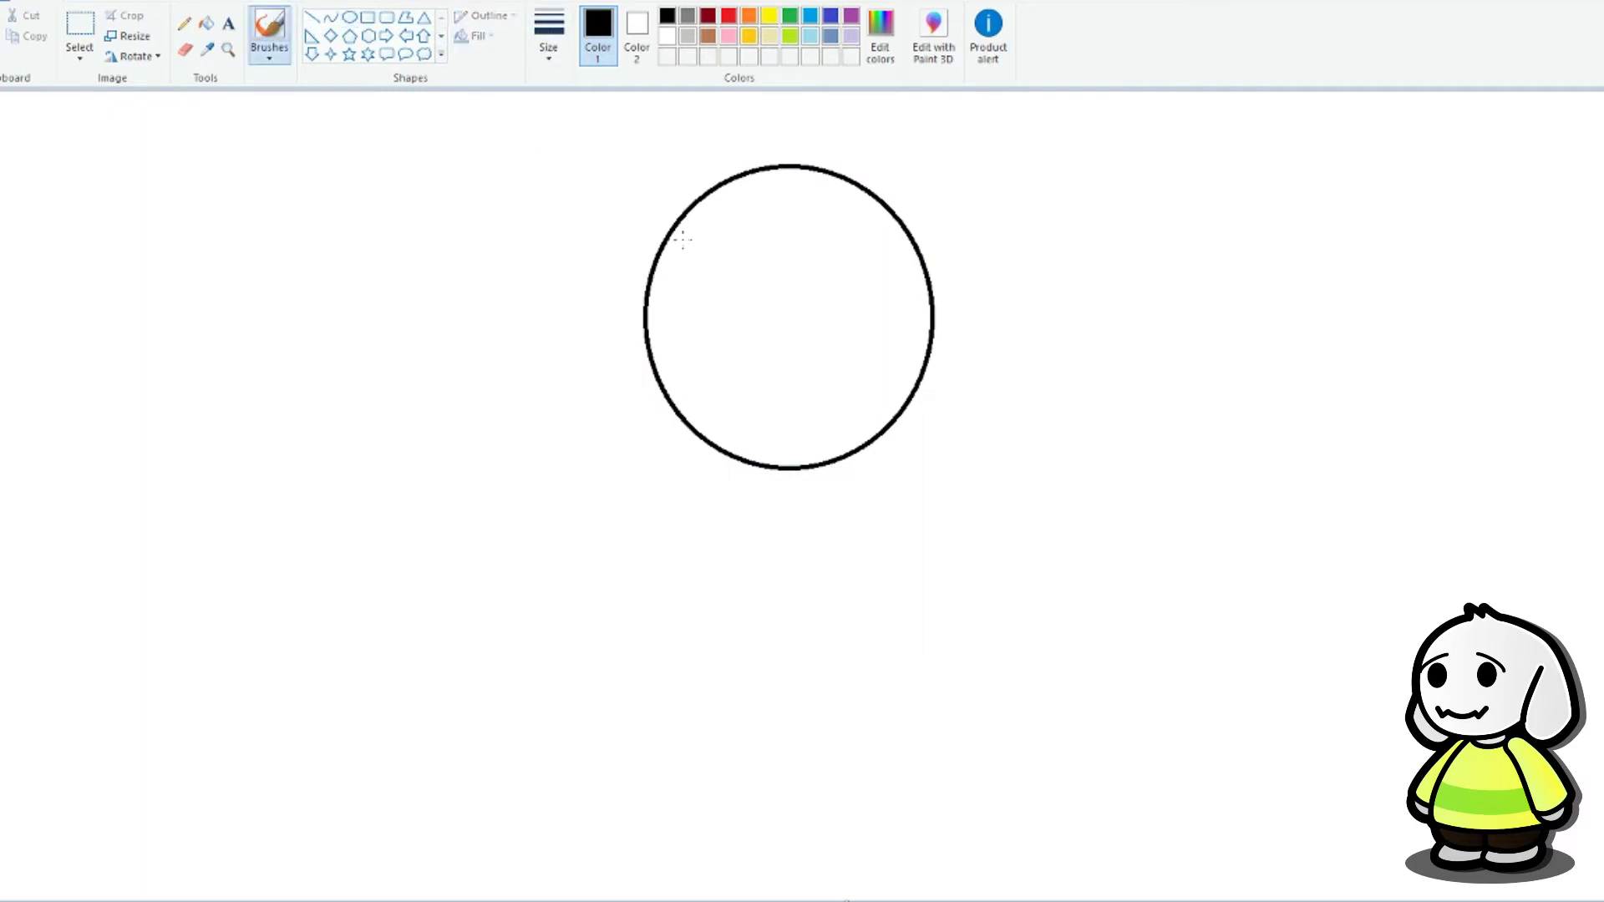
{"action": "left_click", "coordinate": [548, 38]}
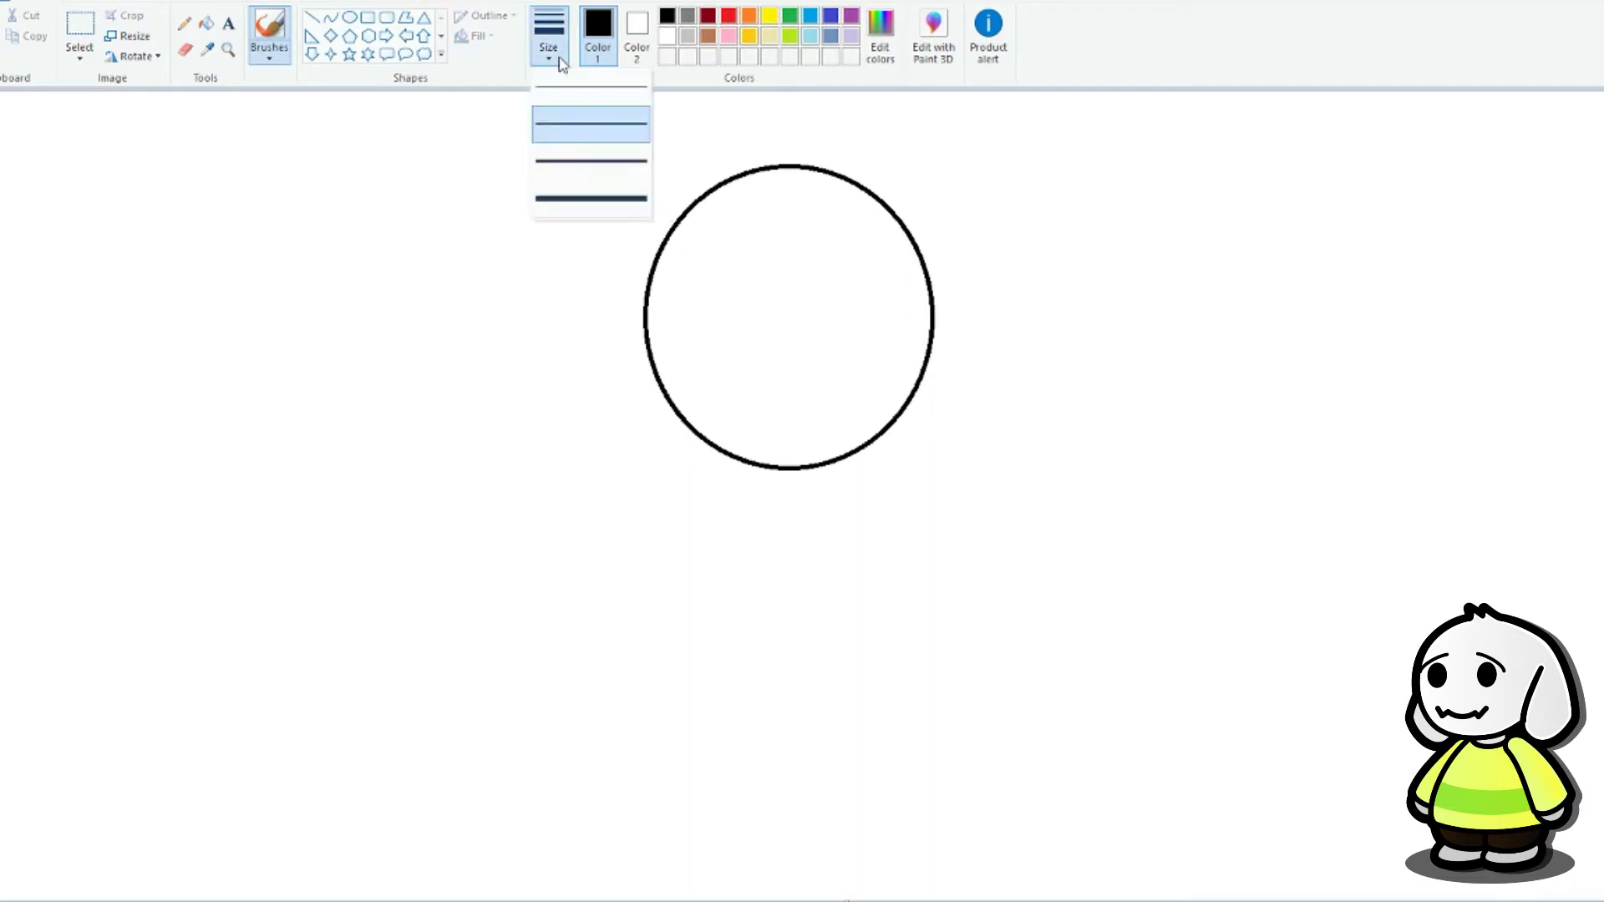
{"action": "left_click", "coordinate": [573, 151]}
{"action": "mouse_move", "coordinate": [677, 216]}
{"action": "left_mouse_down"}
{"action": "mouse_move", "coordinate": [644, 201]}
{"action": "mouse_move", "coordinate": [599, 263]}
{"action": "mouse_move", "coordinate": [603, 328]}
{"action": "mouse_move", "coordinate": [623, 459]}
{"action": "mouse_move", "coordinate": [681, 464]}
{"action": "mouse_move", "coordinate": [701, 423]}
{"action": "left_mouse_up"}
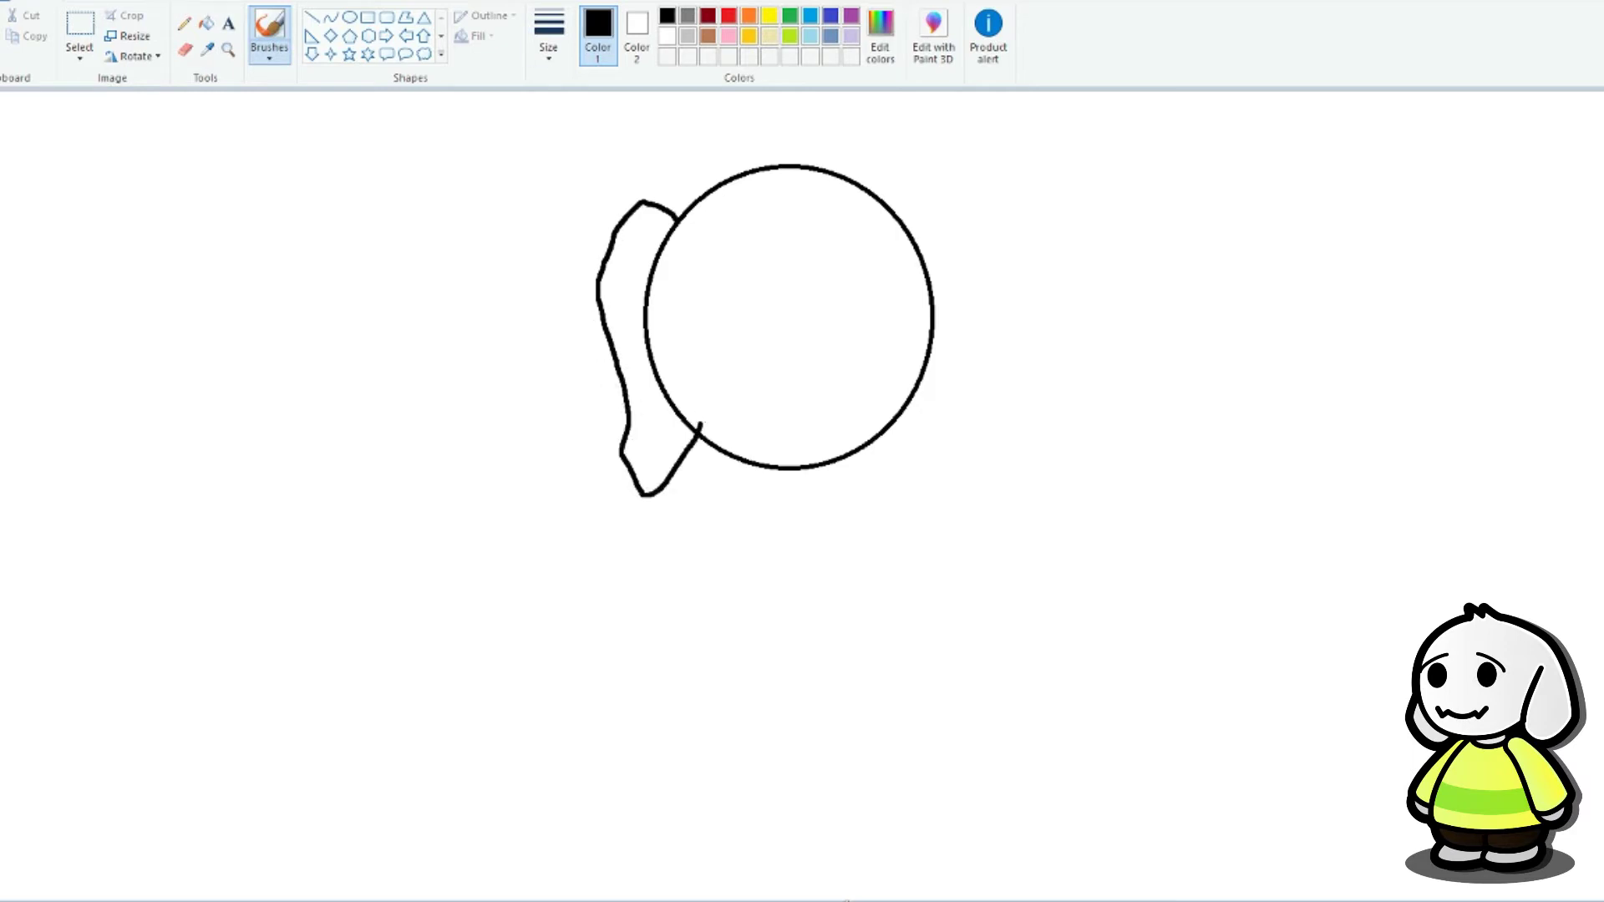
{"action": "key", "text": "ctrl+z"}
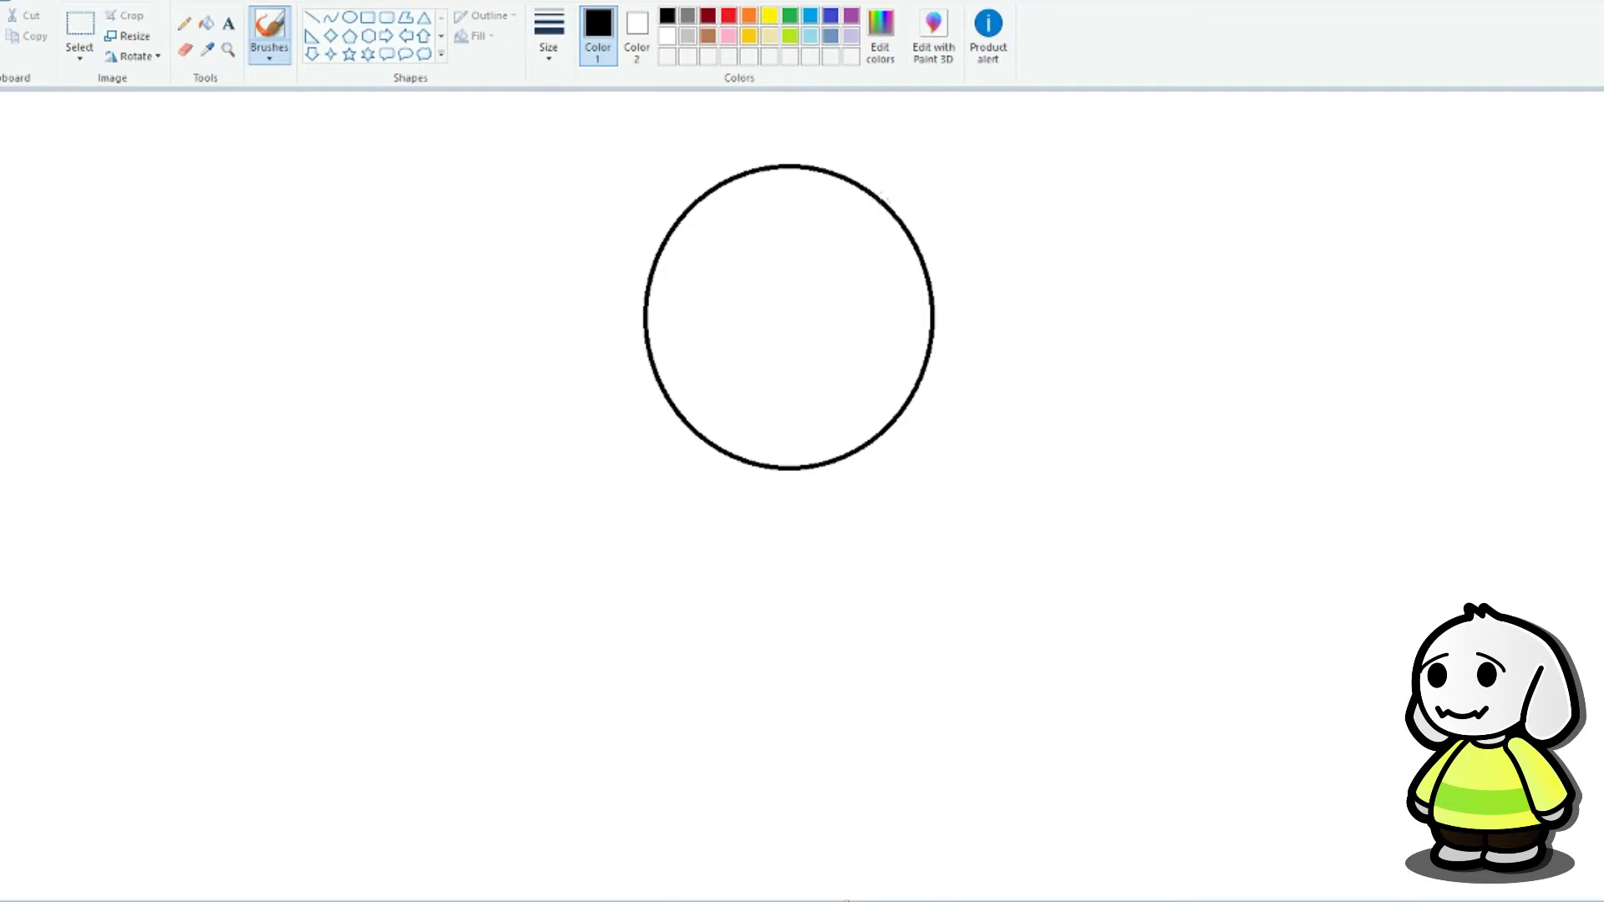
{"action": "mouse_move", "coordinate": [887, 196]}
{"action": "left_mouse_down"}
{"action": "mouse_move", "coordinate": [919, 190]}
{"action": "mouse_move", "coordinate": [939, 214]}
{"action": "mouse_move", "coordinate": [973, 356]}
{"action": "mouse_move", "coordinate": [953, 447]}
{"action": "mouse_move", "coordinate": [894, 484]}
{"action": "mouse_move", "coordinate": [865, 453]}
{"action": "left_mouse_up"}
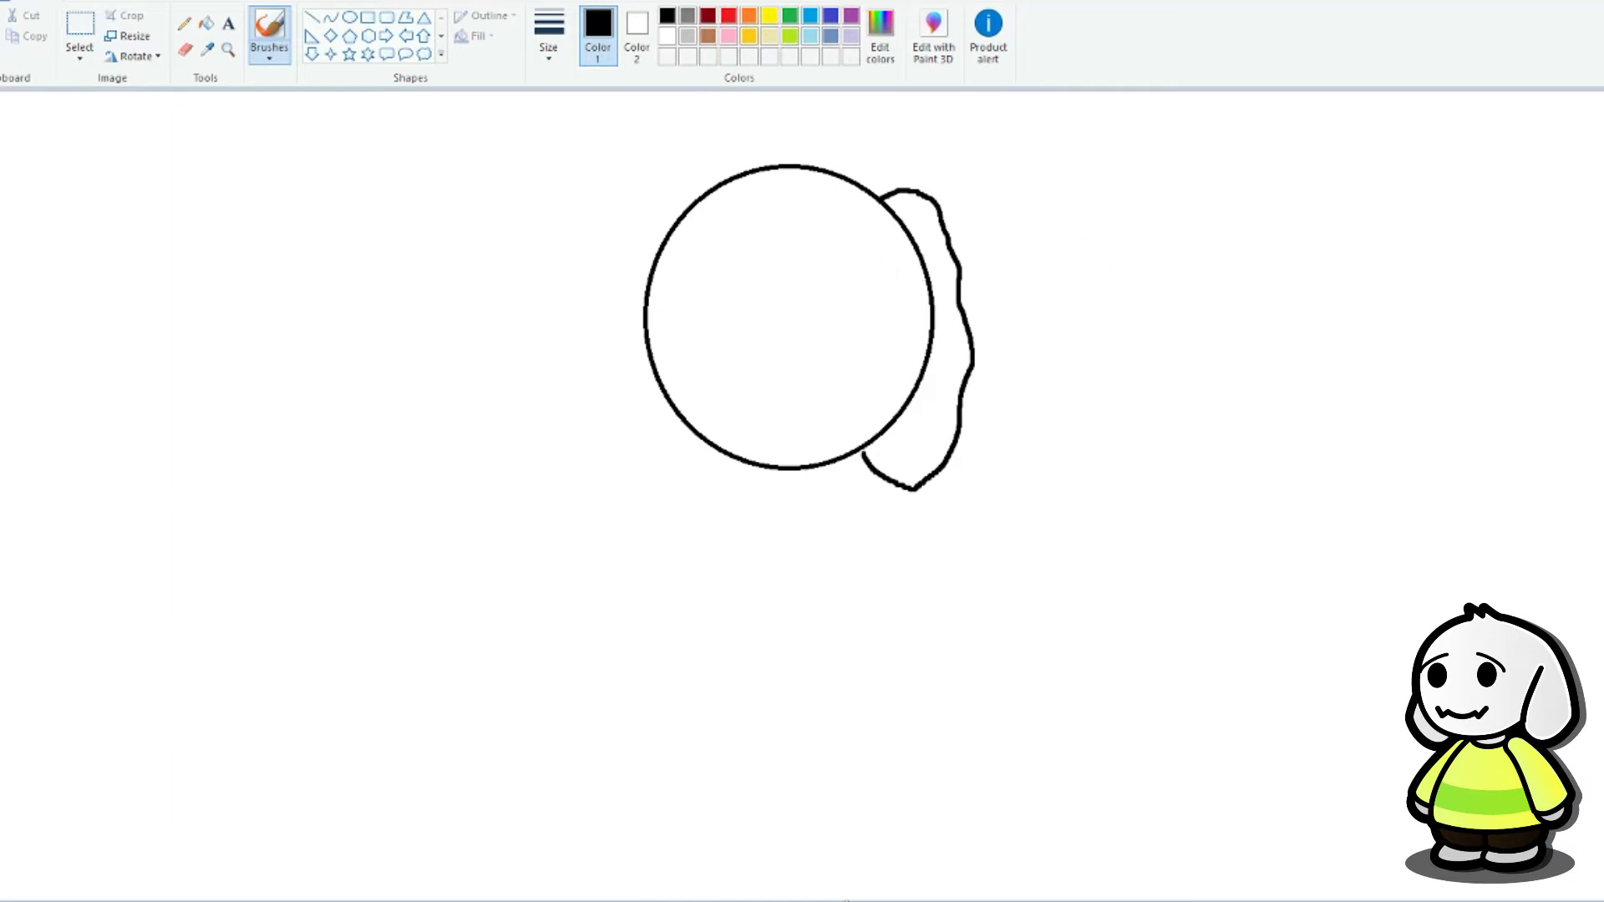
{"action": "key", "text": "ctrl+z"}
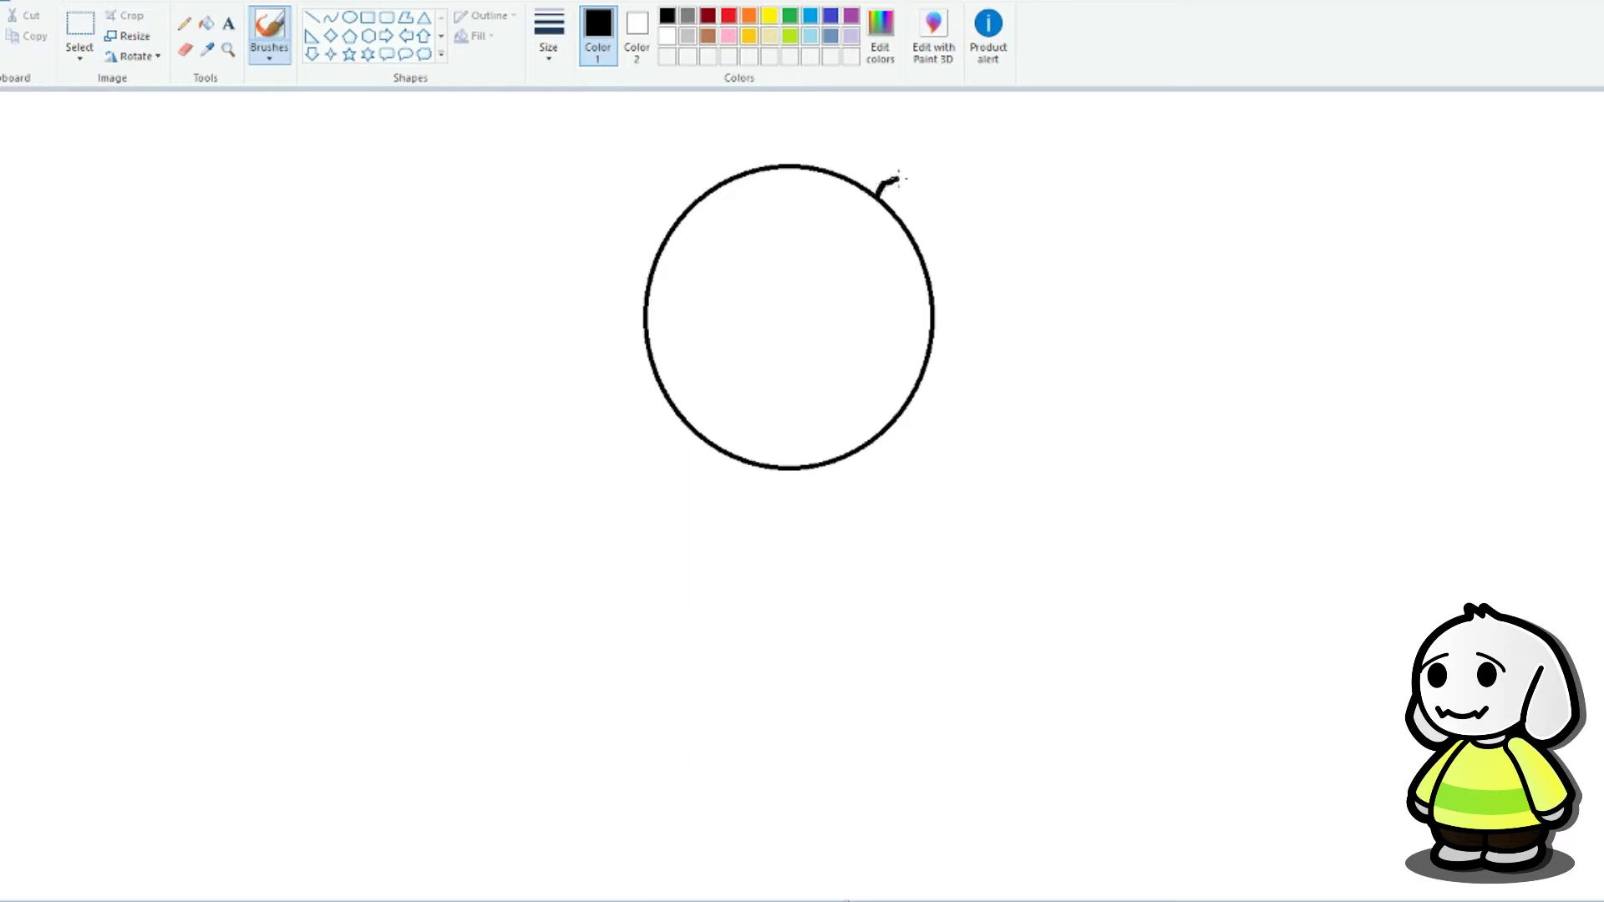
Step: Draw a long floppy black-outlined ear on each side of the head, running from its upper edge down to its lower edge
{"action": "mouse_move", "coordinate": [901, 178]}
{"action": "left_mouse_down"}
{"action": "mouse_move", "coordinate": [955, 244]}
{"action": "mouse_move", "coordinate": [962, 365]}
{"action": "mouse_move", "coordinate": [925, 453]}
{"action": "mouse_move", "coordinate": [874, 451]}
{"action": "left_mouse_up"}
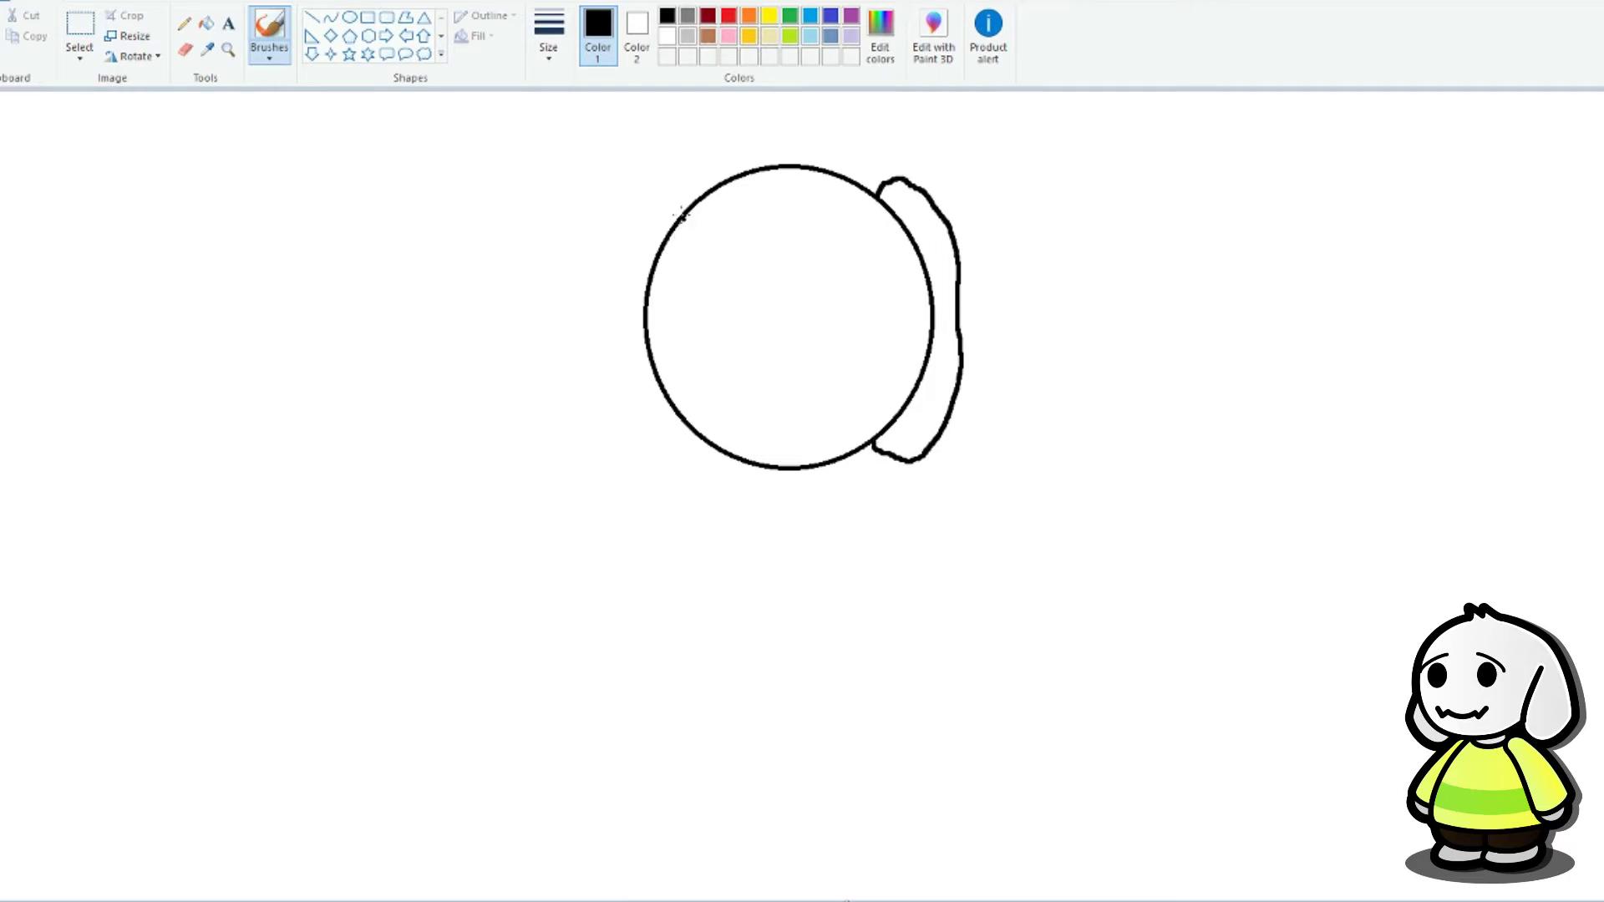
{"action": "mouse_move", "coordinate": [681, 215]}
{"action": "left_mouse_down"}
{"action": "mouse_move", "coordinate": [667, 192]}
{"action": "mouse_move", "coordinate": [624, 238]}
{"action": "mouse_move", "coordinate": [595, 357]}
{"action": "mouse_move", "coordinate": [636, 452]}
{"action": "mouse_move", "coordinate": [686, 443]}
{"action": "mouse_move", "coordinate": [686, 413]}
{"action": "left_mouse_up"}
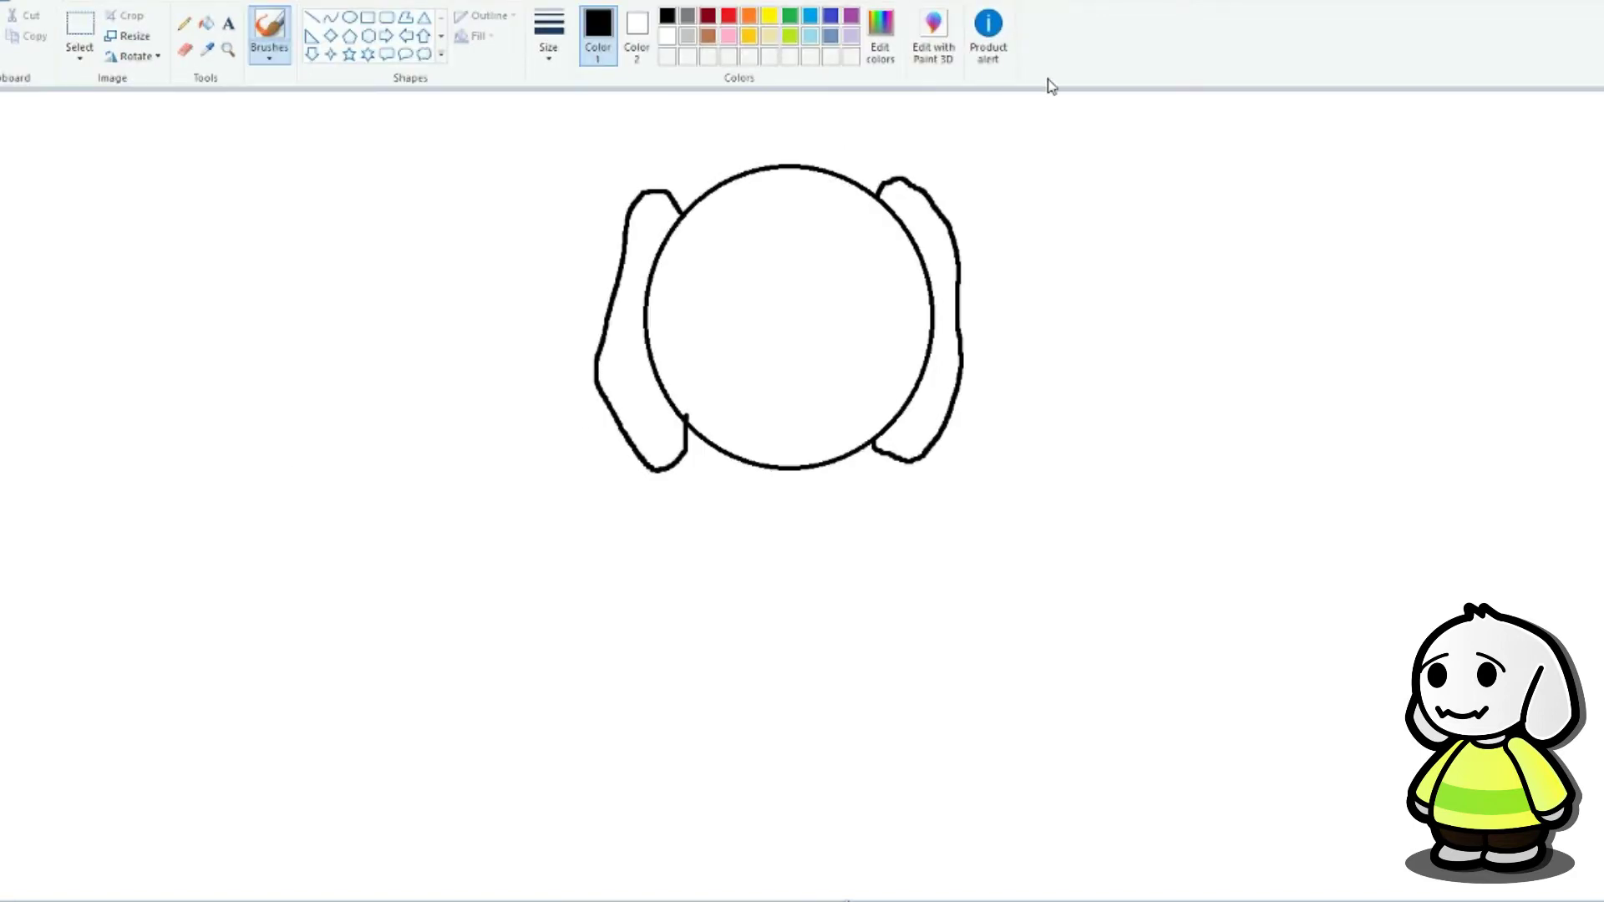
{"action": "mouse_move", "coordinate": [804, 181]}
{"action": "left_mouse_down"}
{"action": "mouse_move", "coordinate": [717, 210]}
{"action": "mouse_move", "coordinate": [772, 217]}
{"action": "mouse_move", "coordinate": [771, 239]}
{"action": "mouse_move", "coordinate": [817, 248]}
{"action": "left_mouse_up"}
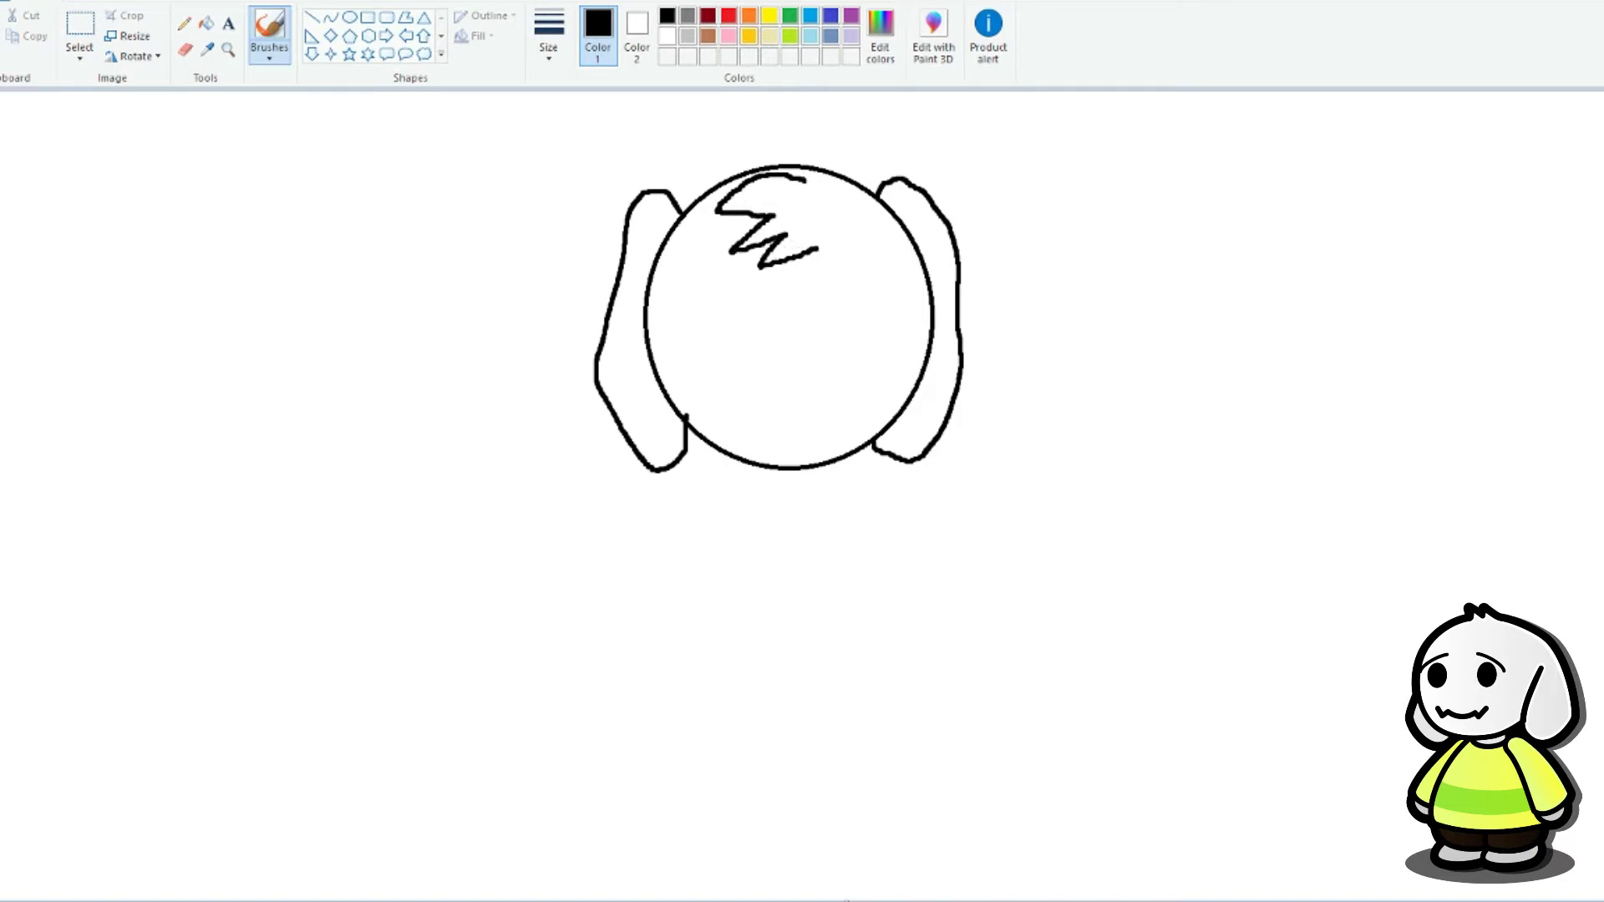
{"action": "key", "text": "ctrl+z"}
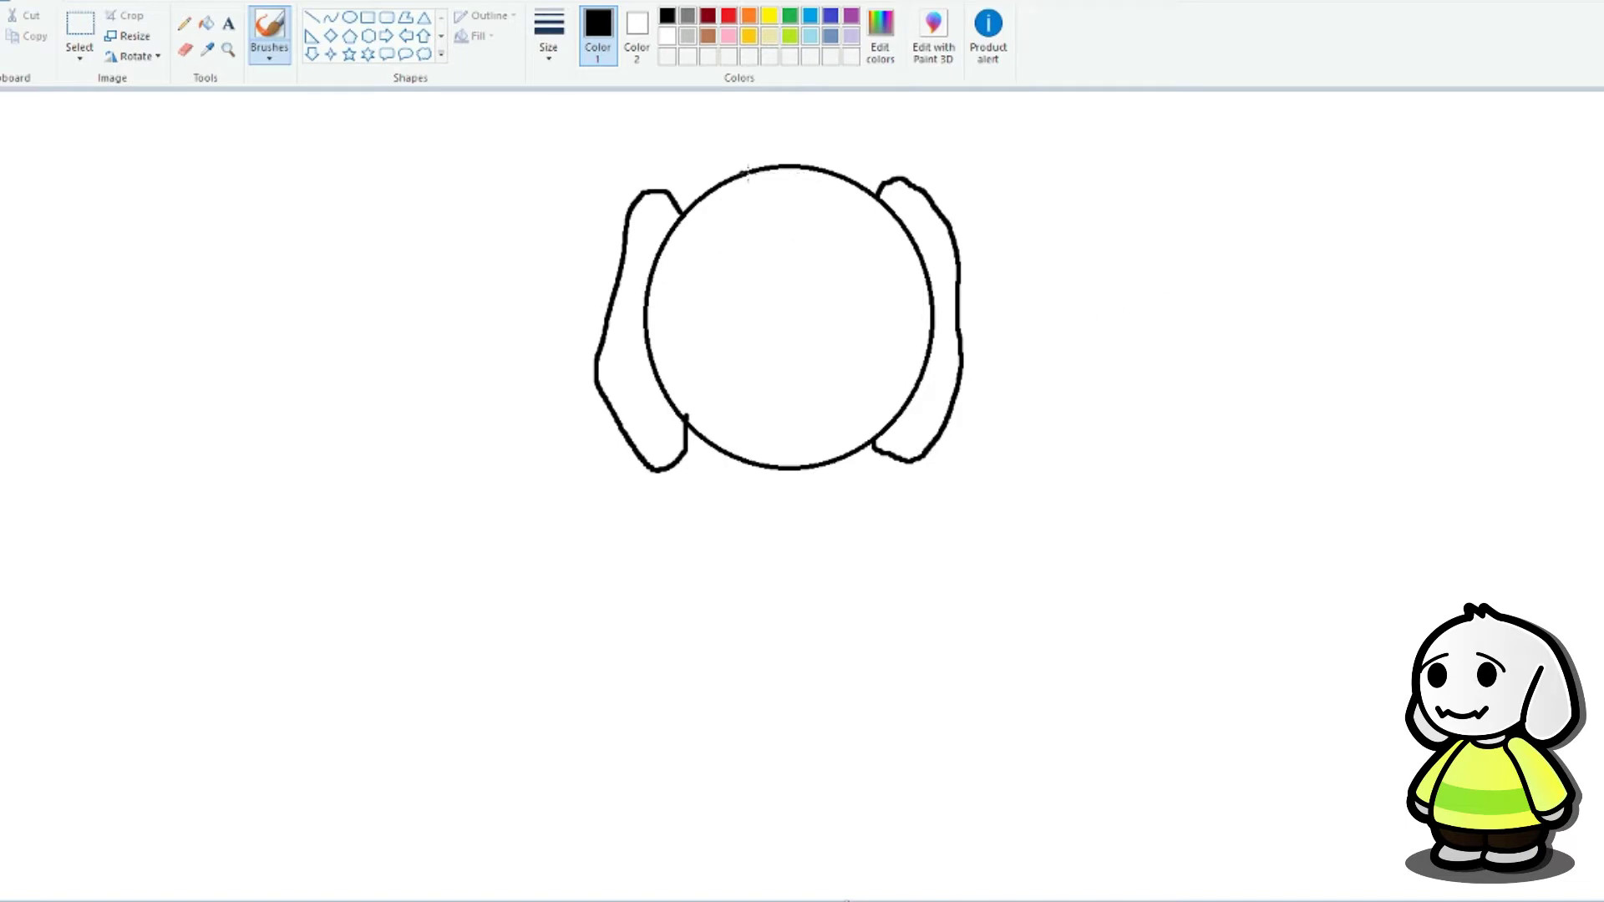
{"action": "mouse_move", "coordinate": [762, 172]}
{"action": "left_mouse_down"}
{"action": "mouse_move", "coordinate": [756, 139]}
{"action": "mouse_move", "coordinate": [782, 152]}
{"action": "mouse_move", "coordinate": [827, 134]}
{"action": "mouse_move", "coordinate": [790, 181]}
{"action": "left_mouse_up"}
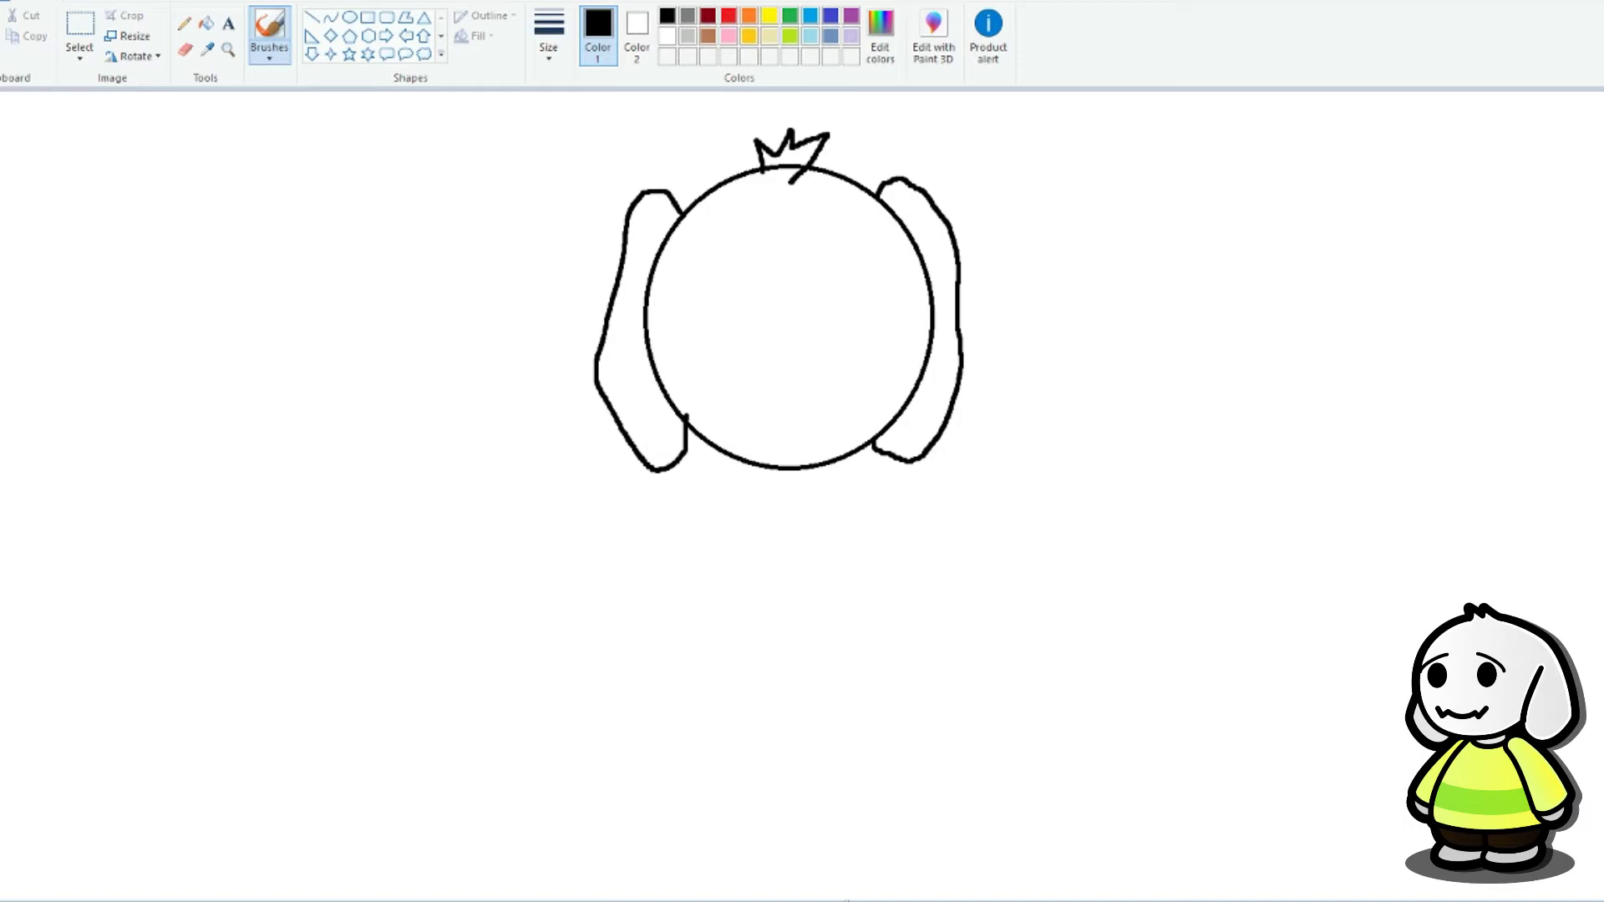
{"action": "key", "text": "ctrl+z"}
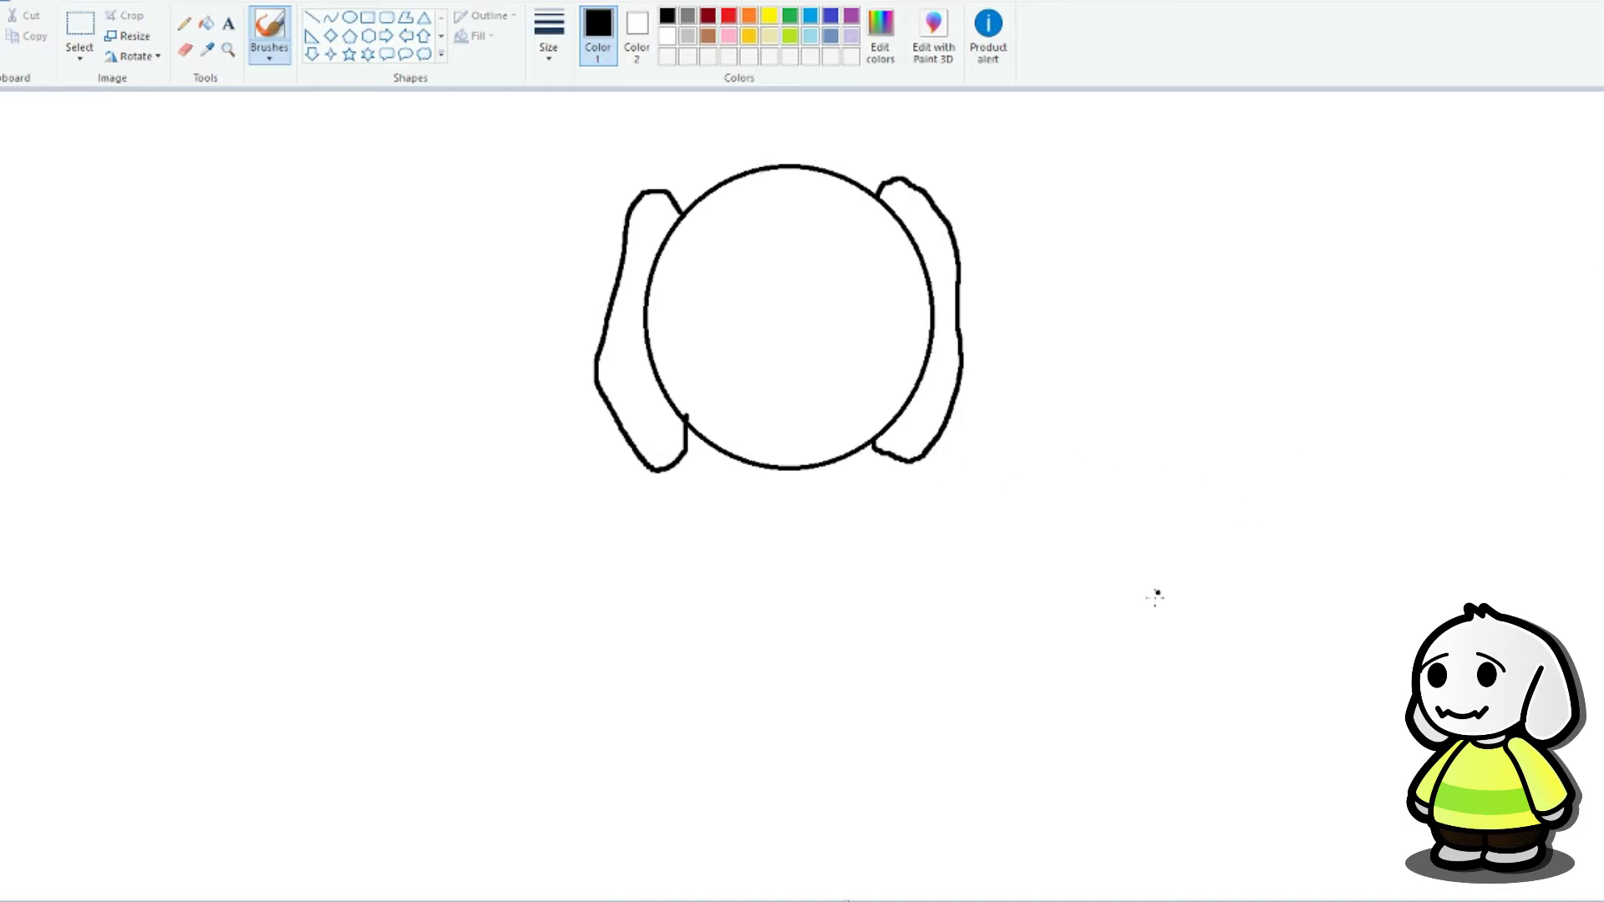
{"action": "mouse_move", "coordinate": [769, 179]}
{"action": "left_mouse_down"}
{"action": "mouse_move", "coordinate": [720, 229]}
{"action": "mouse_move", "coordinate": [765, 216]}
{"action": "mouse_move", "coordinate": [747, 257]}
{"action": "mouse_move", "coordinate": [772, 249]}
{"action": "mouse_move", "coordinate": [761, 292]}
{"action": "mouse_move", "coordinate": [840, 247]}
{"action": "left_mouse_up"}
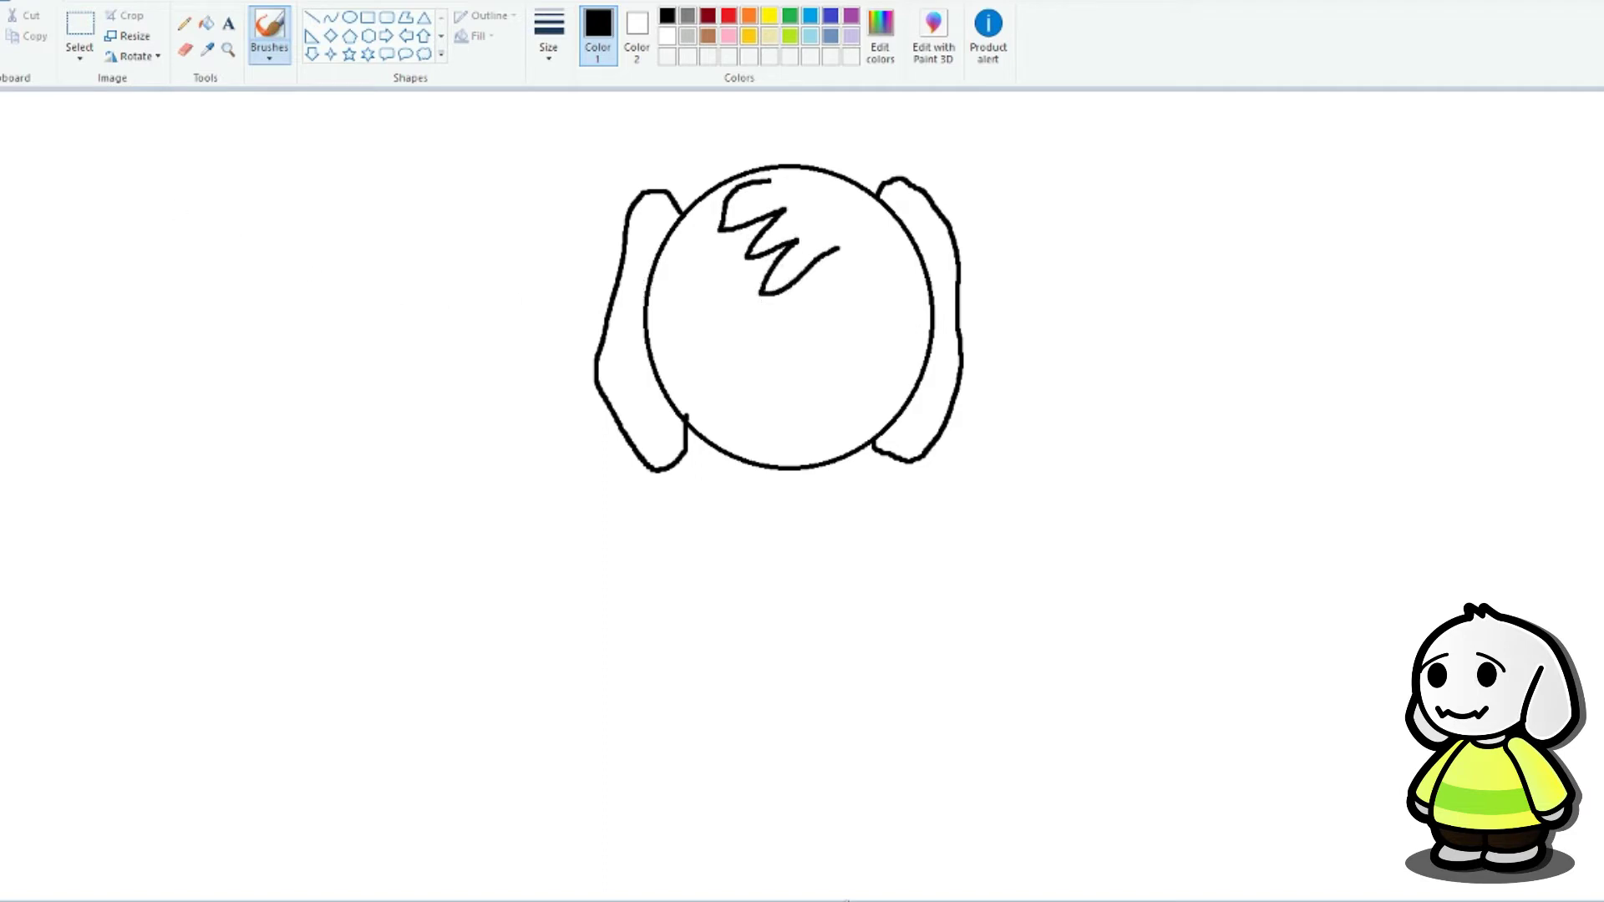
{"action": "key", "text": "ctrl+z"}
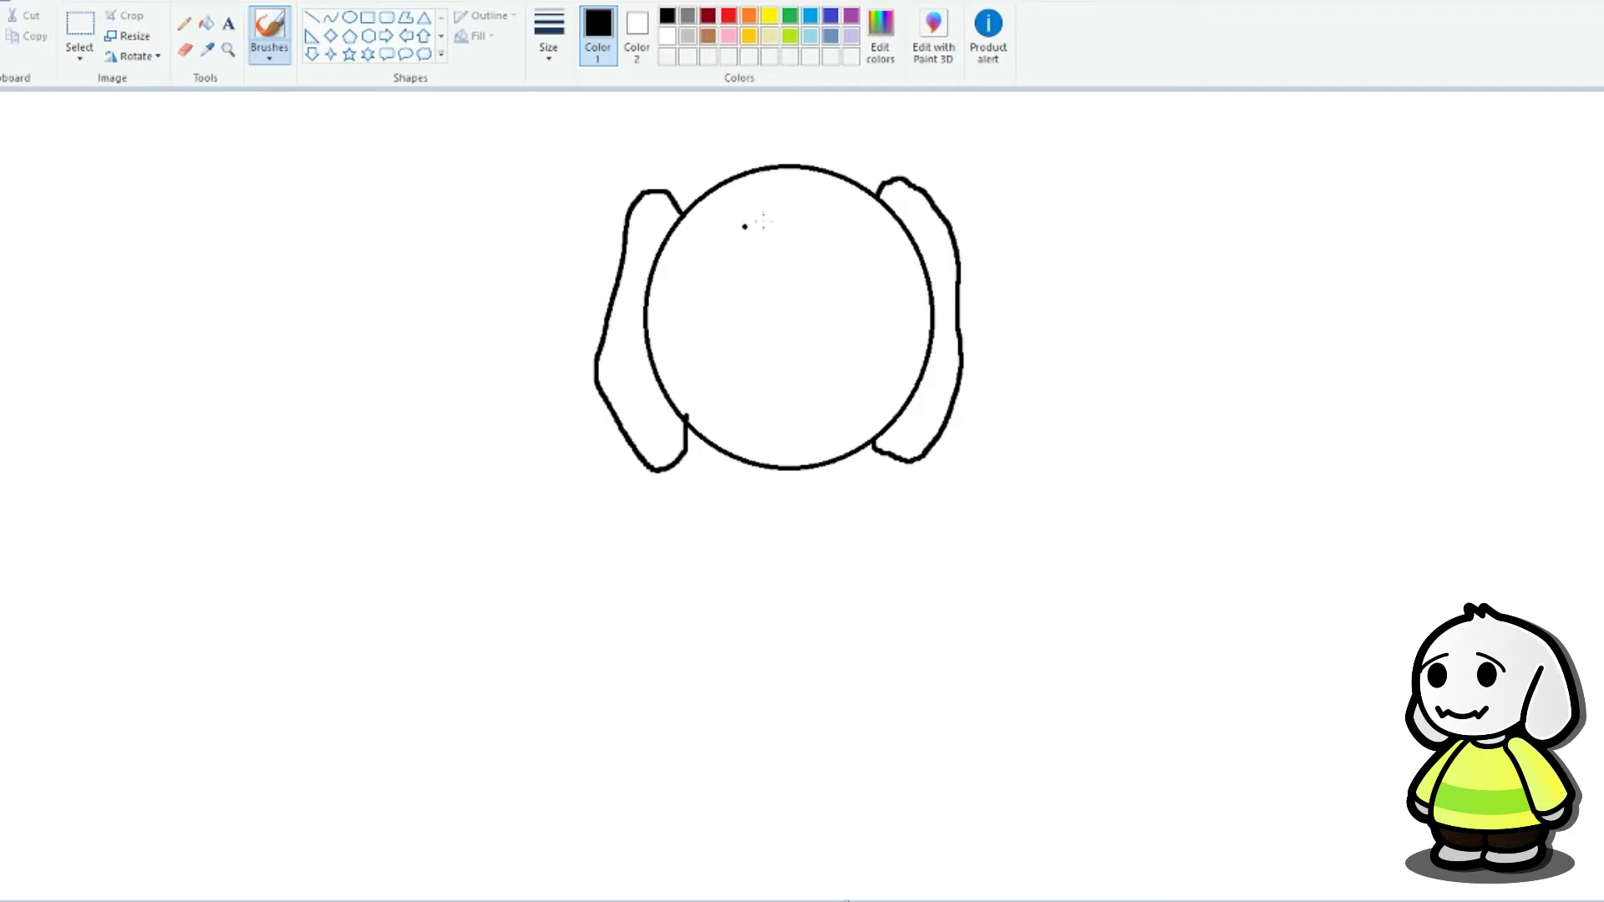
Step: Draw a zigzag tuft of hair on the forehead, undoing the stray stroke beside the right-hand ear
{"action": "key", "text": "ctrl+y"}
{"action": "mouse_move", "coordinate": [848, 185]}
{"action": "left_mouse_down"}
{"action": "mouse_move", "coordinate": [869, 158]}
{"action": "mouse_move", "coordinate": [872, 203]}
{"action": "left_mouse_up"}
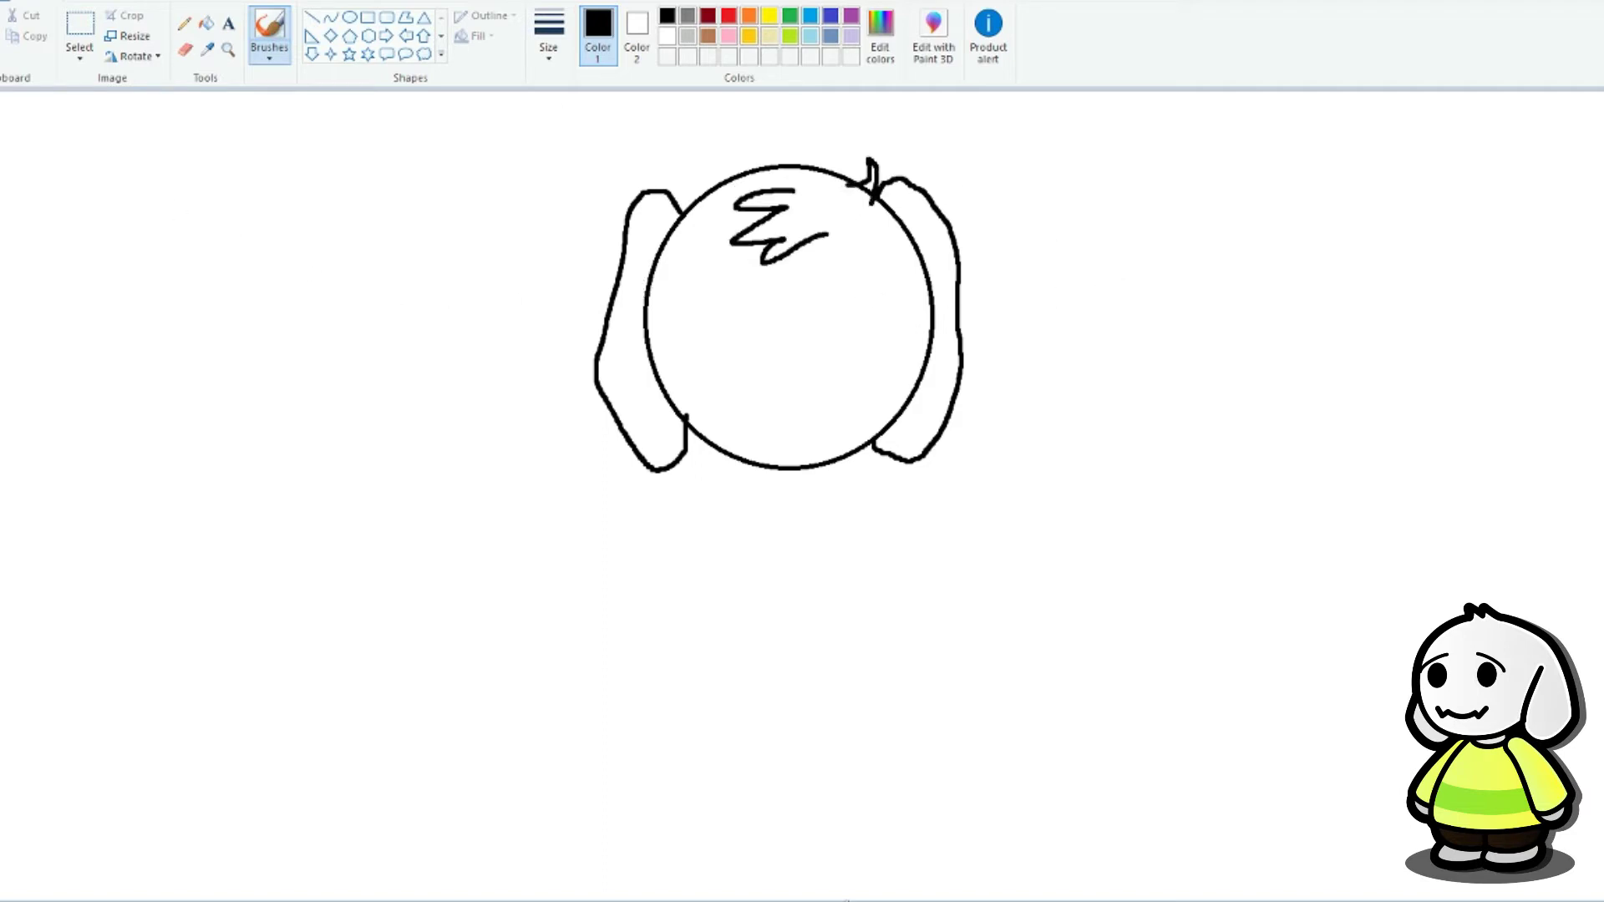
{"action": "key", "text": "ctrl+z"}
Step: Draw two black-outlined circles for the eyes and place them on either side of the face below the hair
{"action": "left_click", "coordinate": [349, 17]}
{"action": "mouse_move", "coordinate": [296, 418]}
{"action": "left_mouse_down"}
{"action": "mouse_move", "coordinate": [364, 340]}
{"action": "mouse_move", "coordinate": [363, 359]}
{"action": "mouse_move", "coordinate": [368, 333]}
{"action": "mouse_move", "coordinate": [624, 391]}
{"action": "mouse_move", "coordinate": [860, 305]}
{"action": "left_mouse_up"}
{"action": "mouse_move", "coordinate": [431, 374]}
{"action": "left_mouse_down"}
{"action": "mouse_move", "coordinate": [522, 464]}
{"action": "mouse_move", "coordinate": [640, 316]}
{"action": "mouse_move", "coordinate": [714, 303]}
{"action": "left_mouse_up"}
{"action": "left_click", "coordinate": [242, 459]}
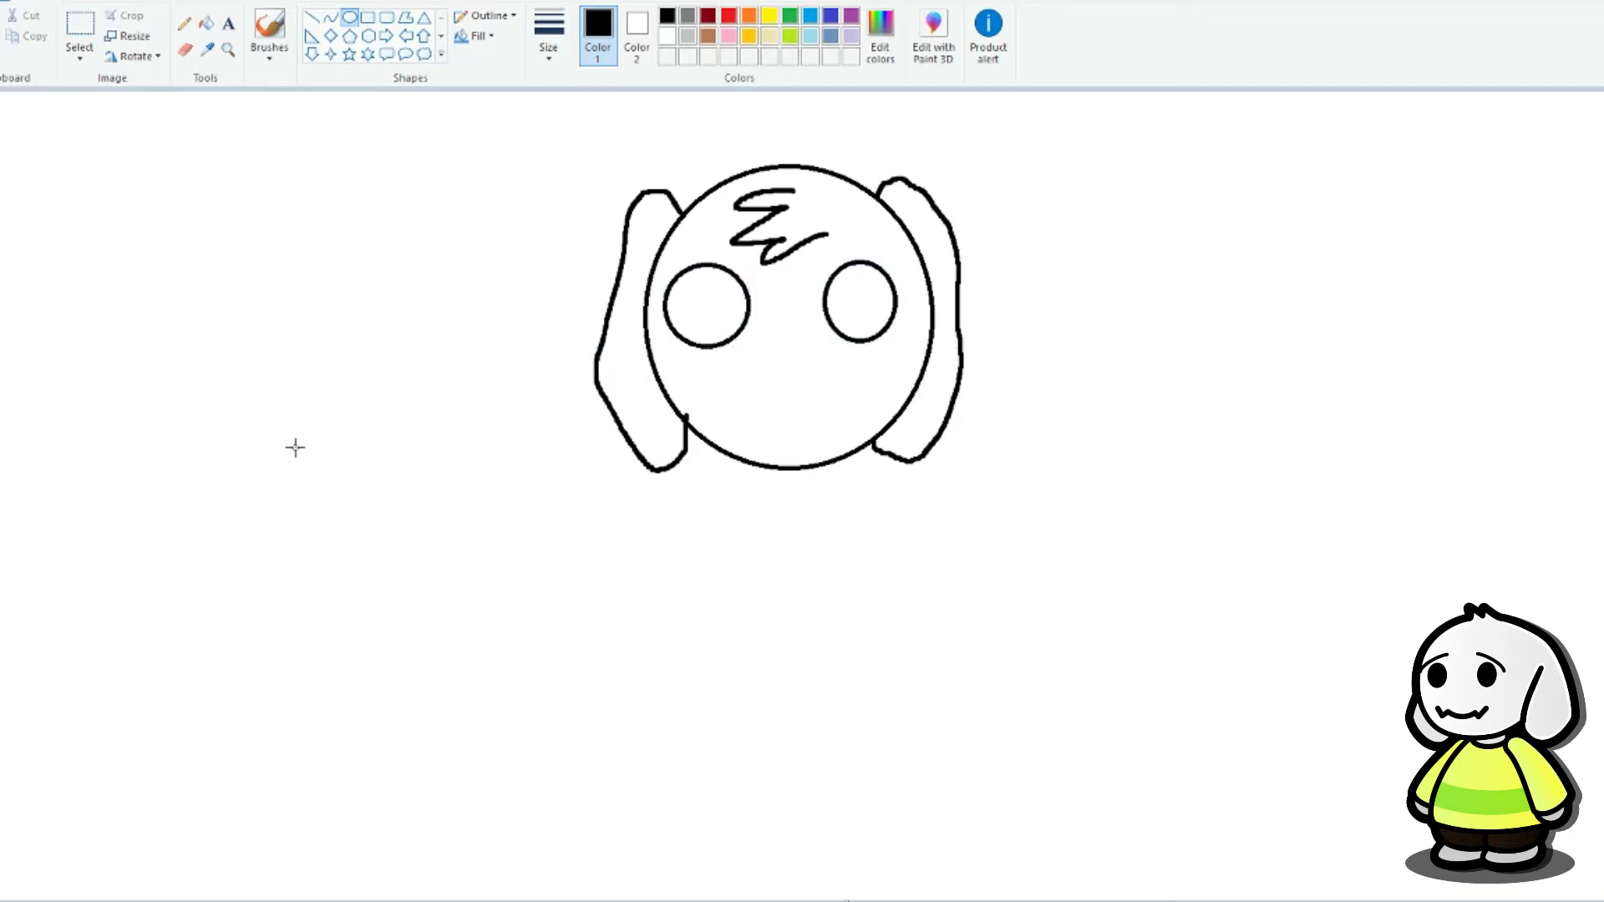
Step: Add two small nostril dots between and below the eyes, and brush a short curved eyebrow above each eye
{"action": "left_click", "coordinate": [269, 29]}
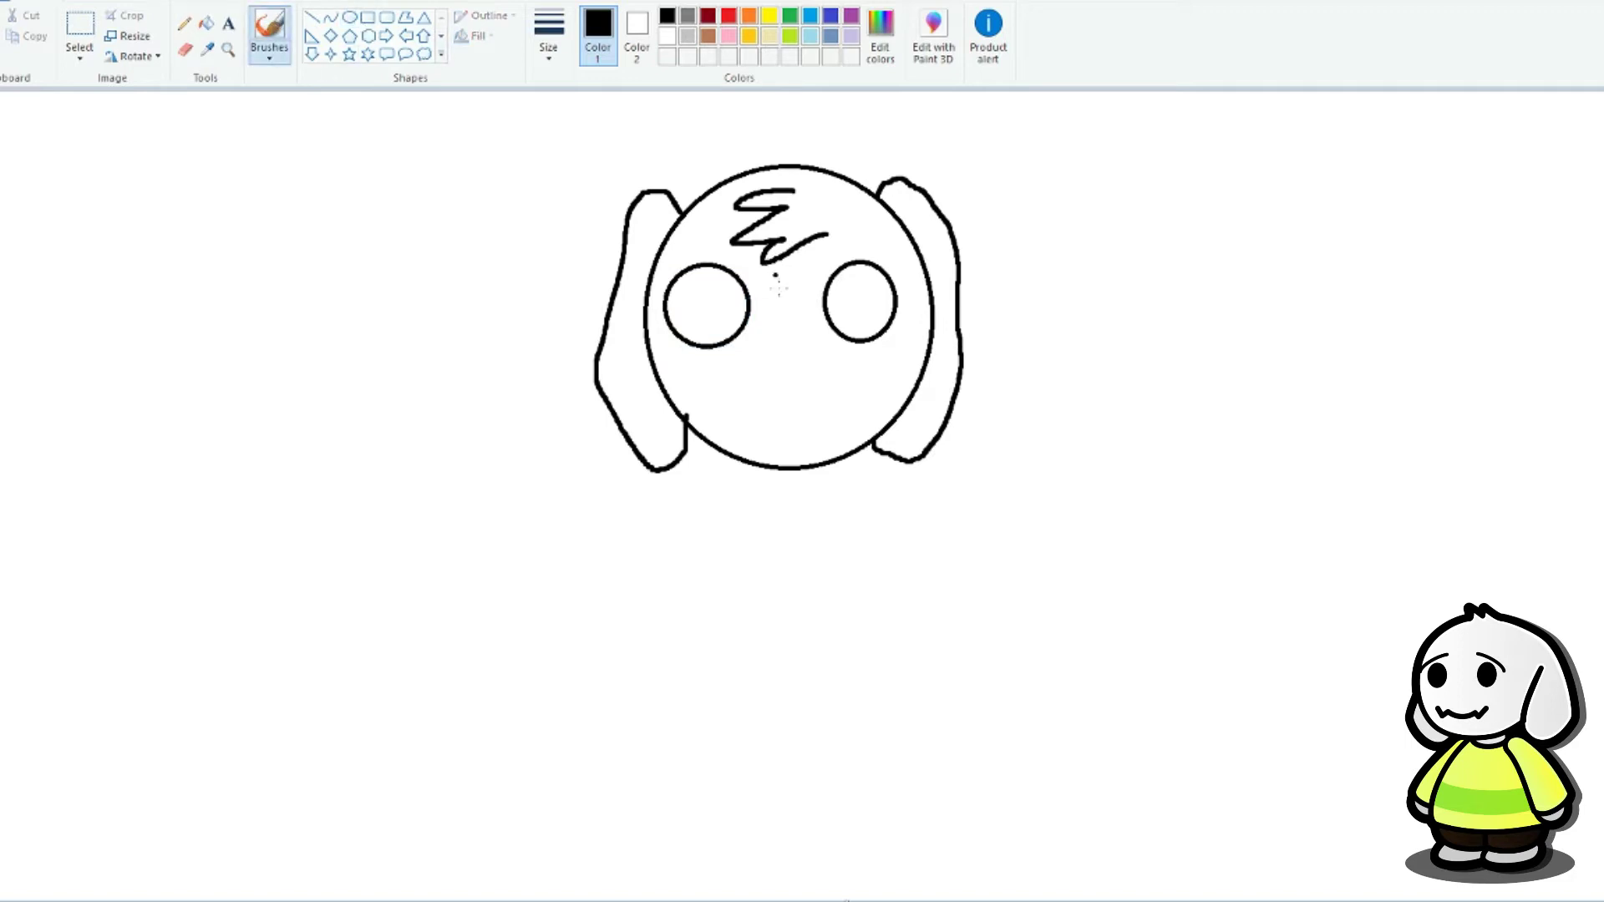
{"action": "left_click", "coordinate": [771, 364]}
{"action": "left_click_drag", "start_coordinate": [672, 247], "coordinate": [717, 237]}
Step: Add a solid red iris to the centre of each eye
{"action": "left_click", "coordinate": [729, 15]}
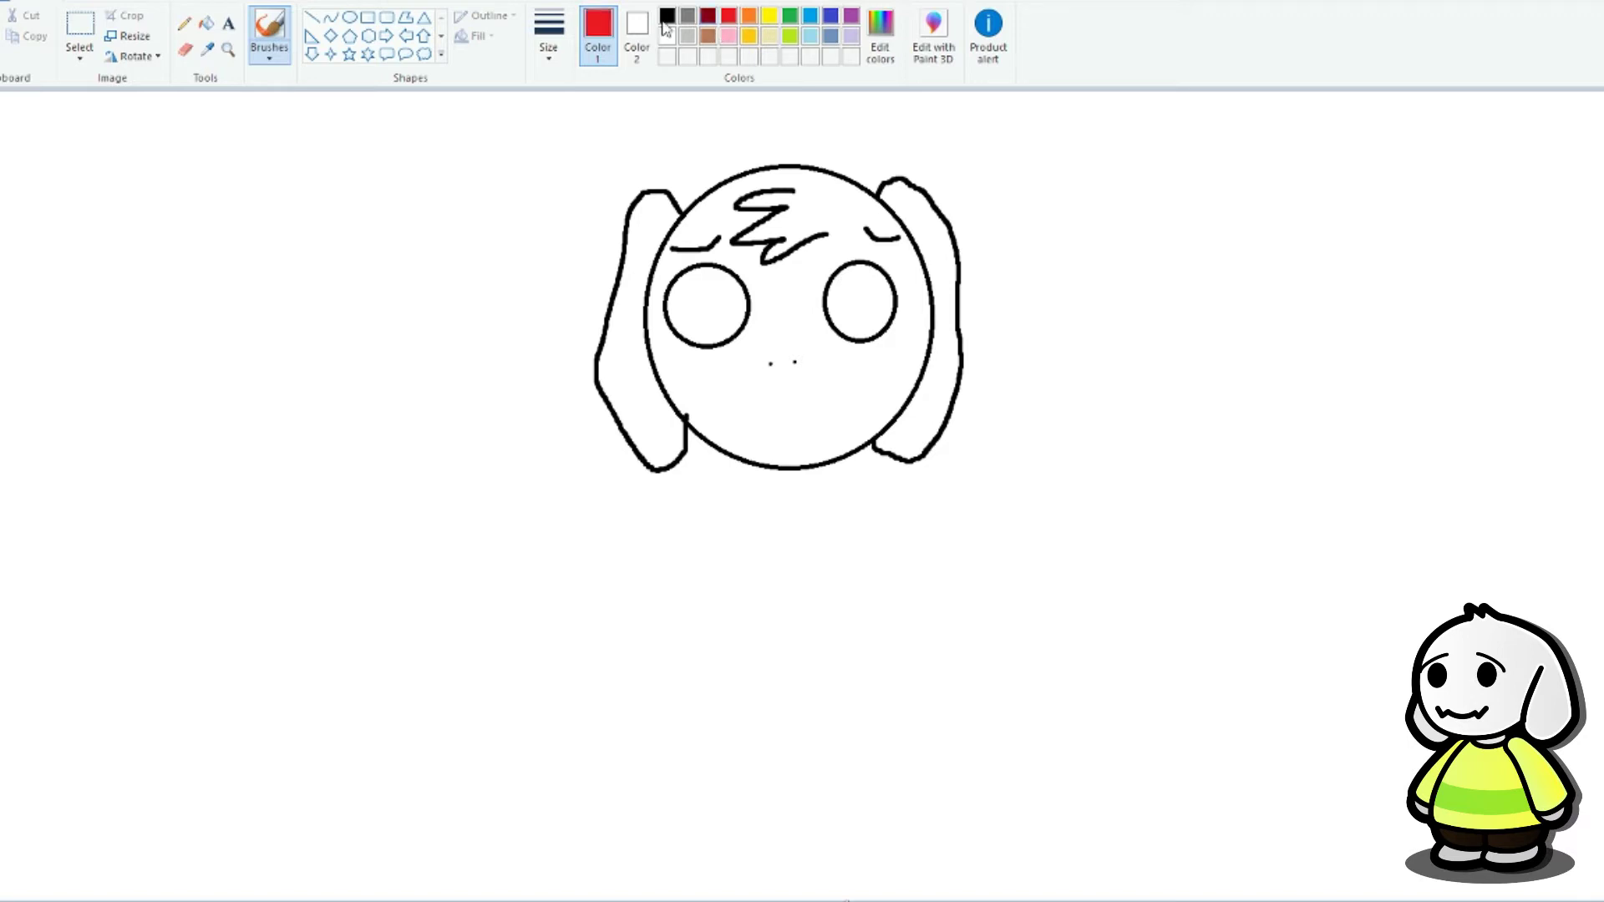
{"action": "left_click", "coordinate": [349, 17]}
{"action": "mouse_move", "coordinate": [299, 281]}
{"action": "left_mouse_down"}
{"action": "mouse_move", "coordinate": [345, 229]}
{"action": "mouse_move", "coordinate": [728, 289]}
{"action": "mouse_move", "coordinate": [710, 298]}
{"action": "left_mouse_up"}
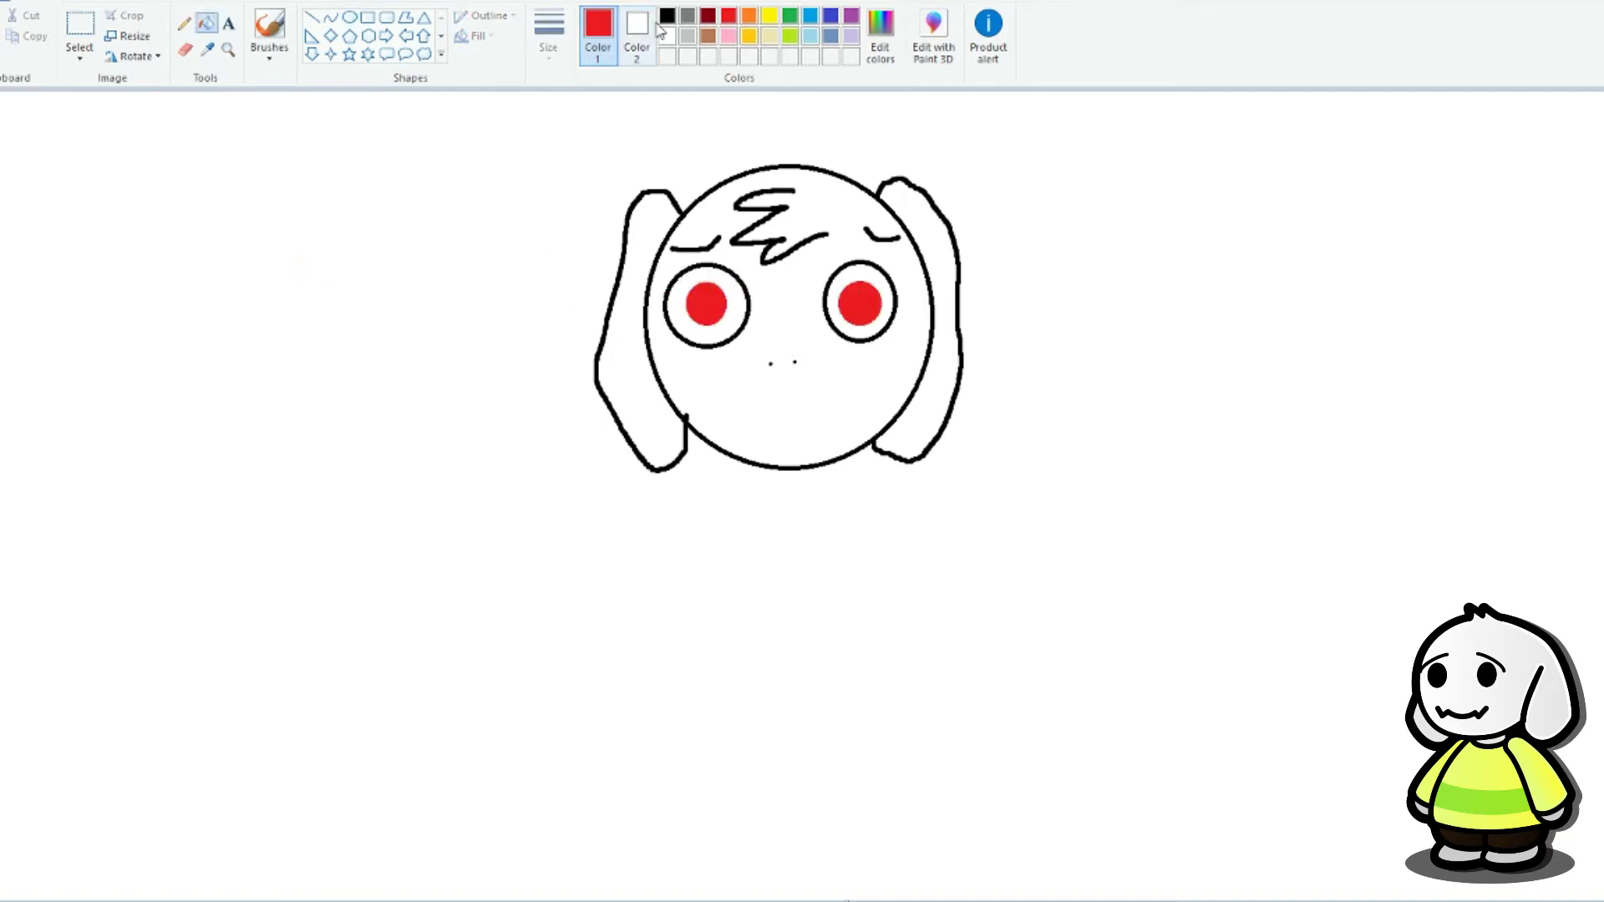
Step: Draw a small black circle in the middle of each red iris as the pupil outline
{"action": "left_click", "coordinate": [350, 18]}
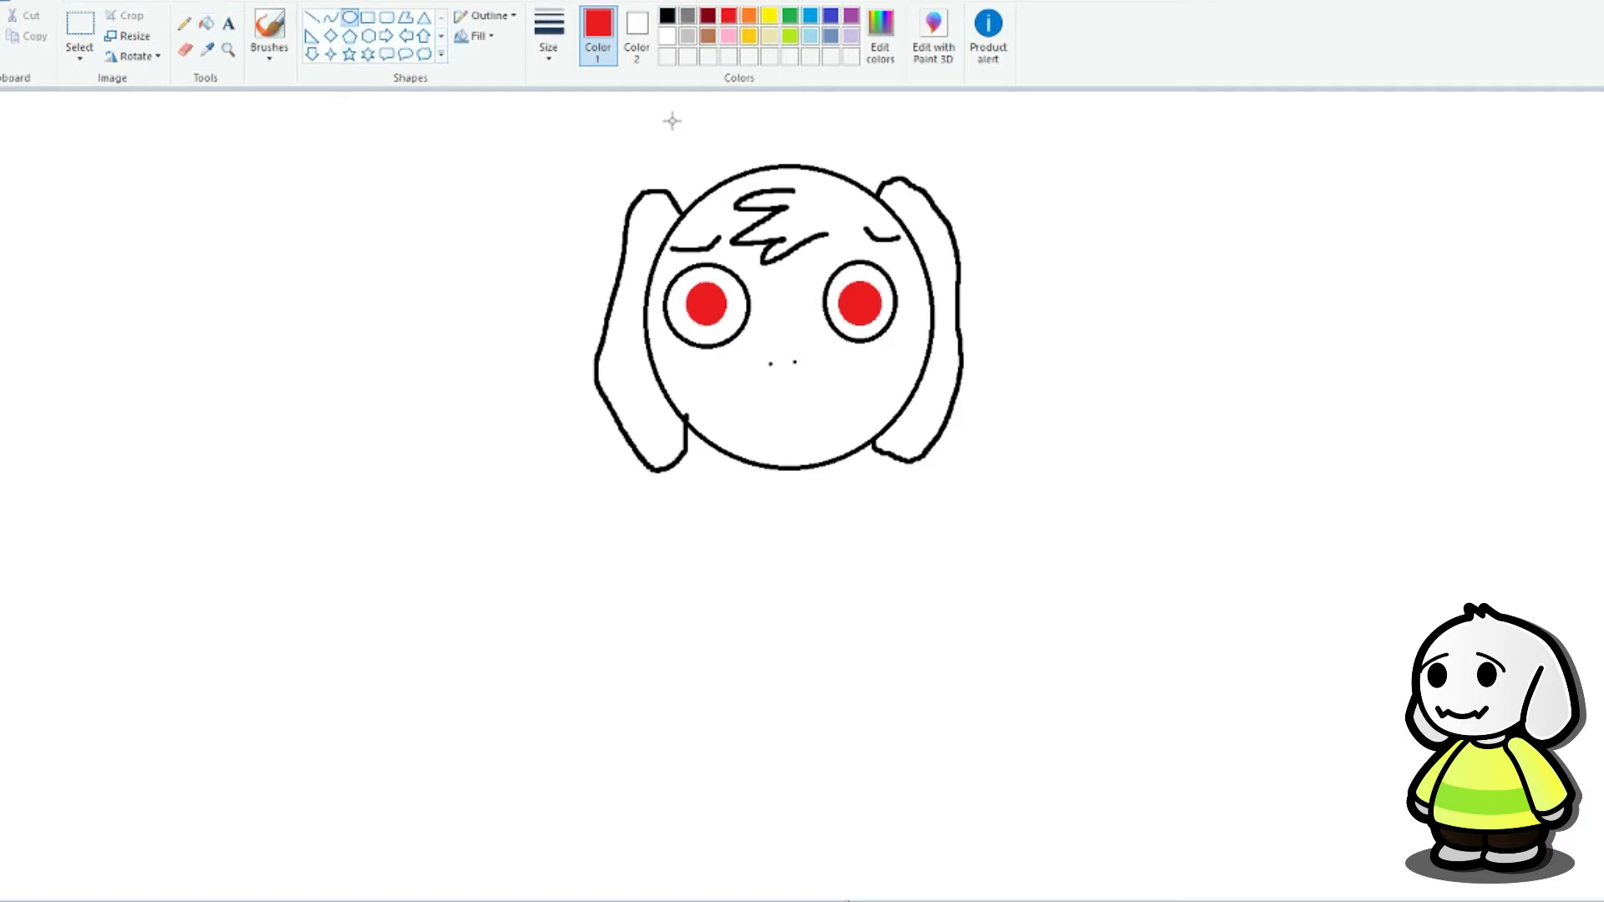
{"action": "left_click", "coordinate": [667, 15]}
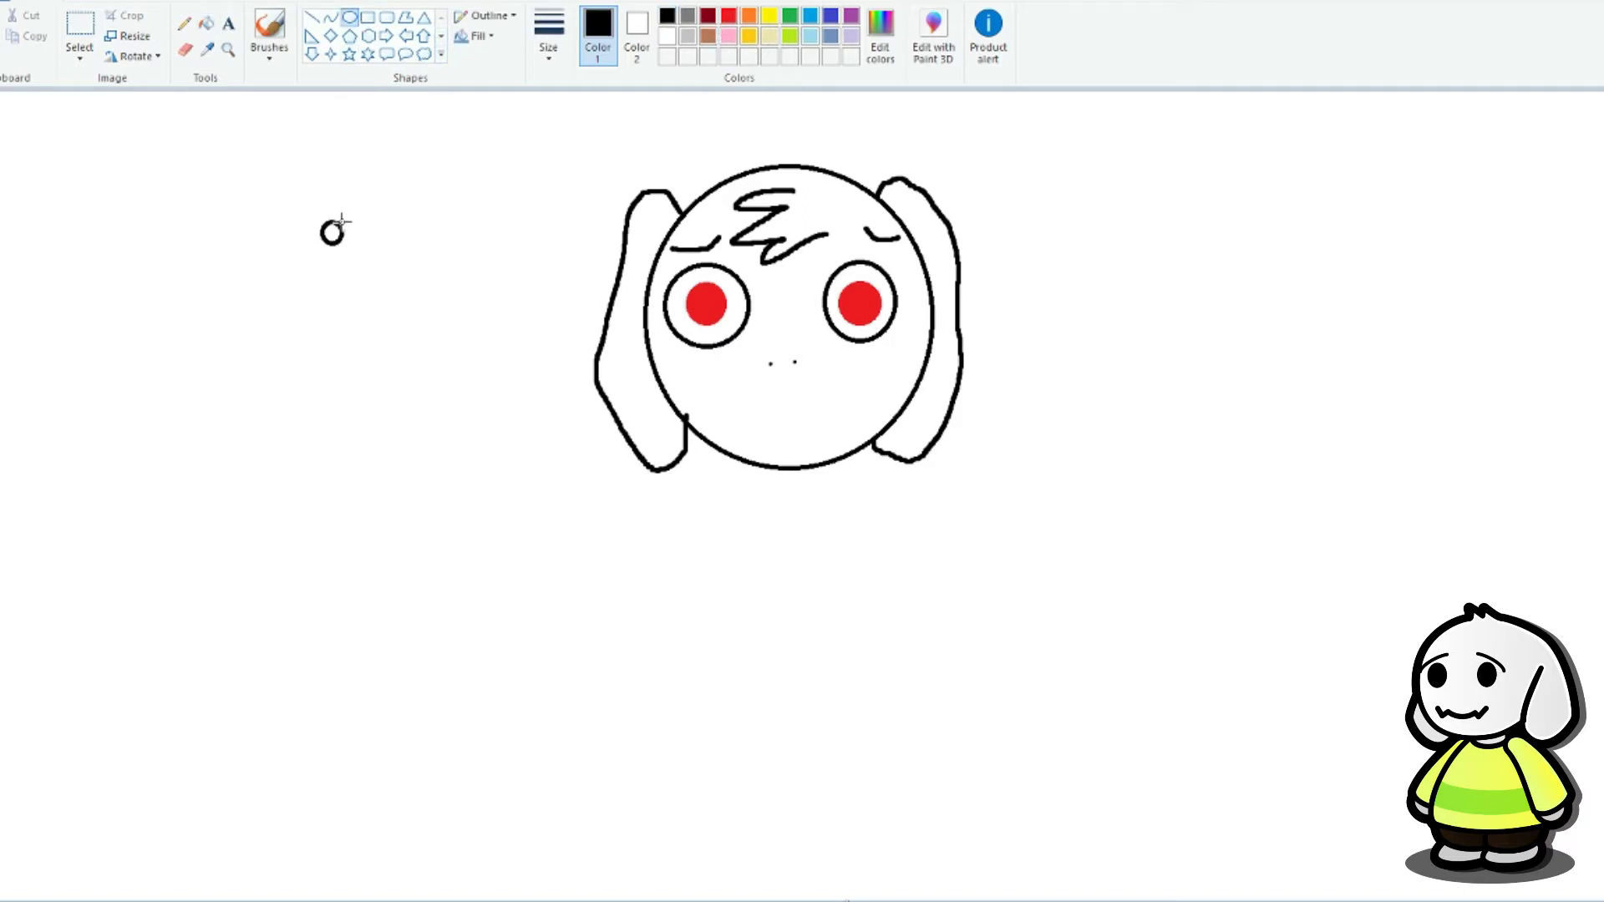
{"action": "left_click_drag", "start_coordinate": [854, 310], "coordinate": [864, 298]}
{"action": "left_click", "coordinate": [551, 349]}
{"action": "left_click_drag", "start_coordinate": [700, 311], "coordinate": [716, 296]}
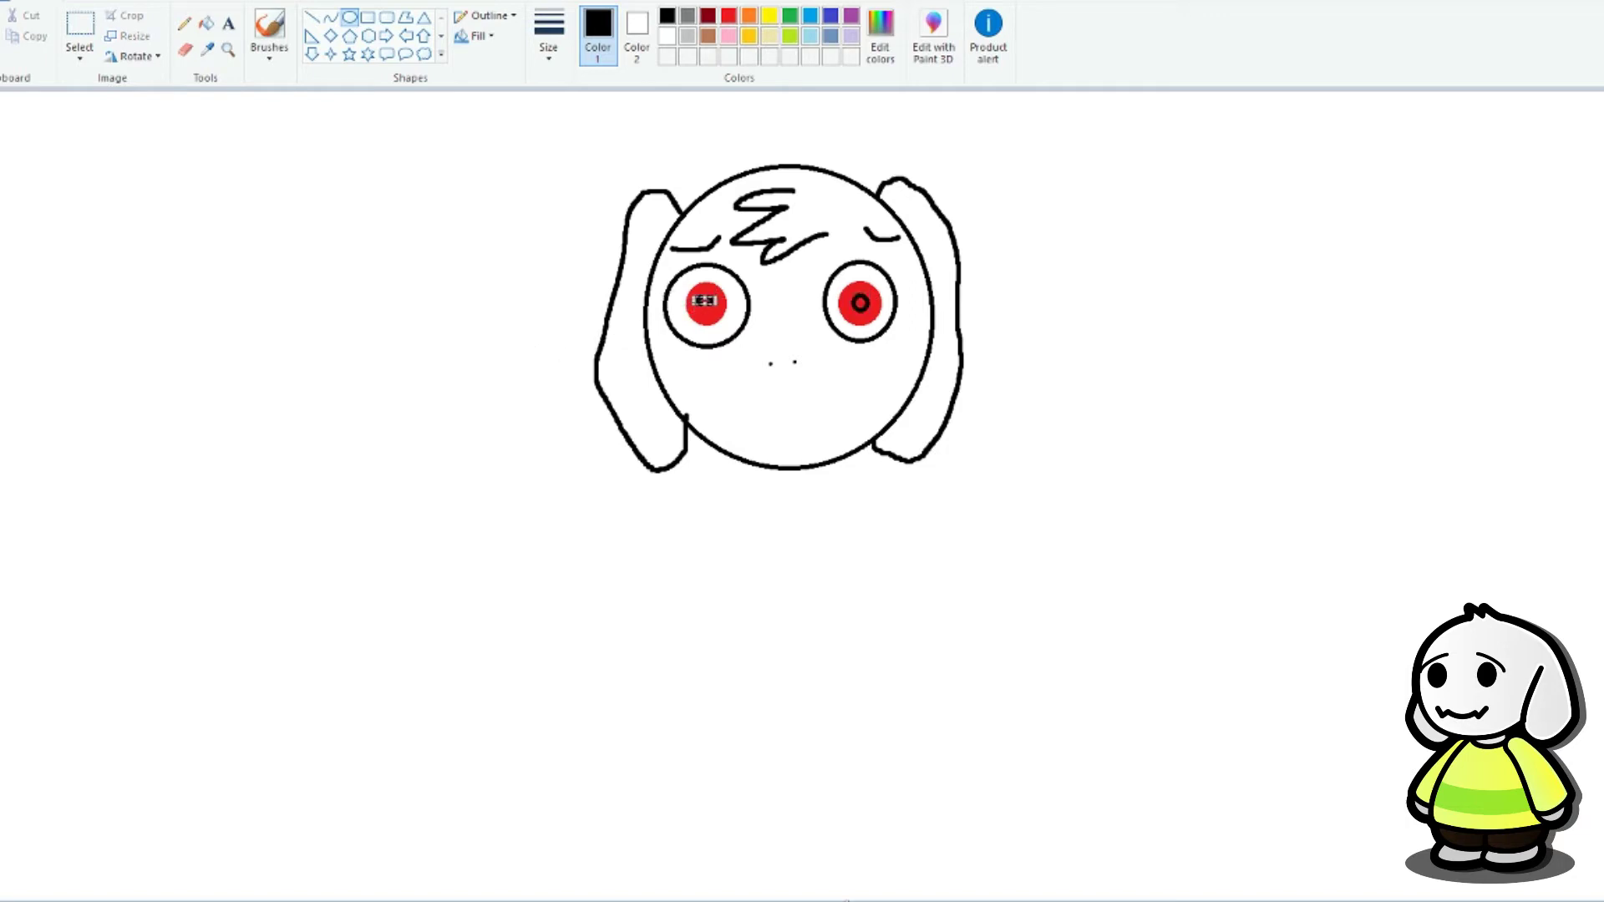
{"action": "key", "text": "ctrl+z"}
{"action": "left_click_drag", "start_coordinate": [700, 309], "coordinate": [716, 291]}
Step: Fill the inside of both pupil outlines with black
{"action": "left_click", "coordinate": [206, 24]}
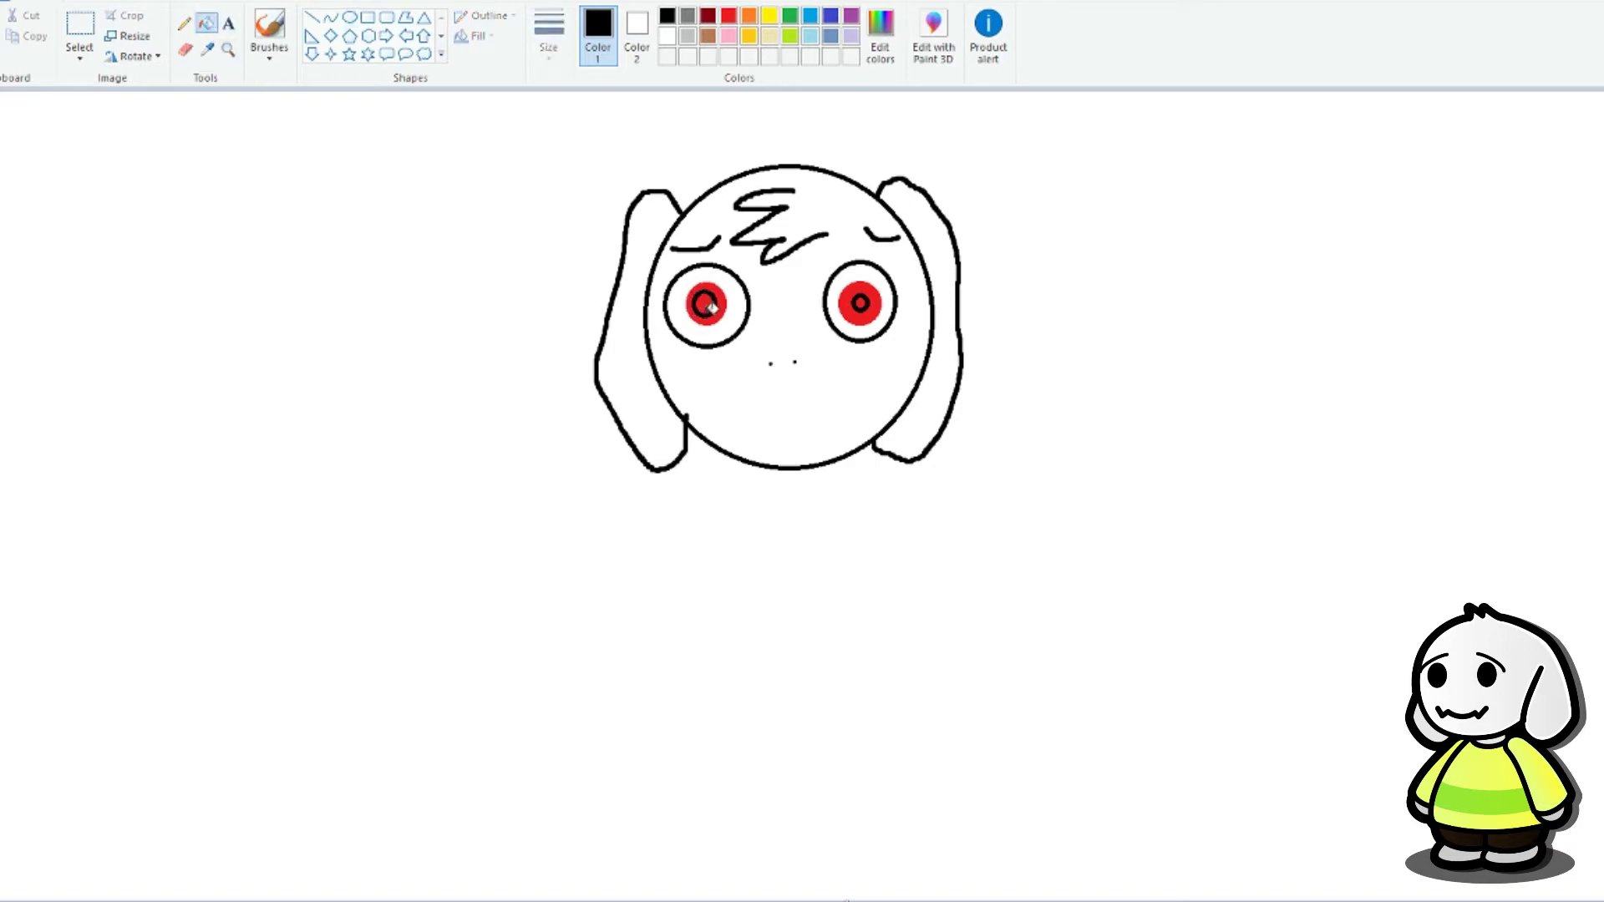
{"action": "left_click", "coordinate": [705, 304]}
{"action": "left_click", "coordinate": [860, 302]}
Step: Switch back to the Brush tool and choose the second line thickness
{"action": "left_click", "coordinate": [270, 33]}
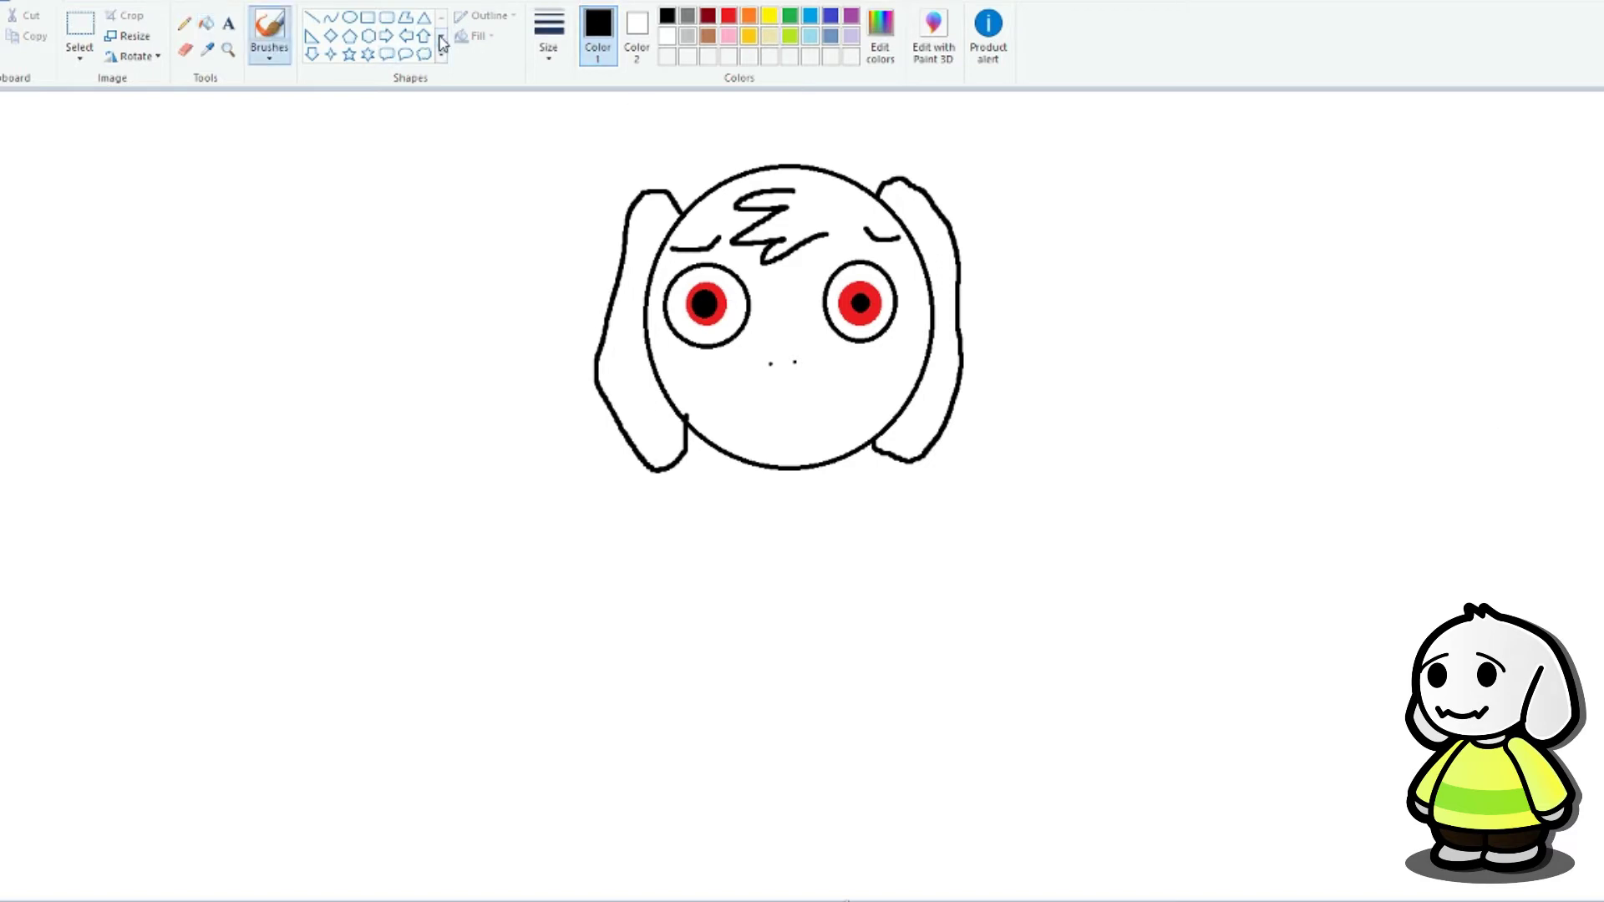
{"action": "left_click", "coordinate": [541, 64]}
{"action": "left_click", "coordinate": [575, 115]}
{"action": "left_click_drag", "start_coordinate": [252, 434], "coordinate": [307, 430]}
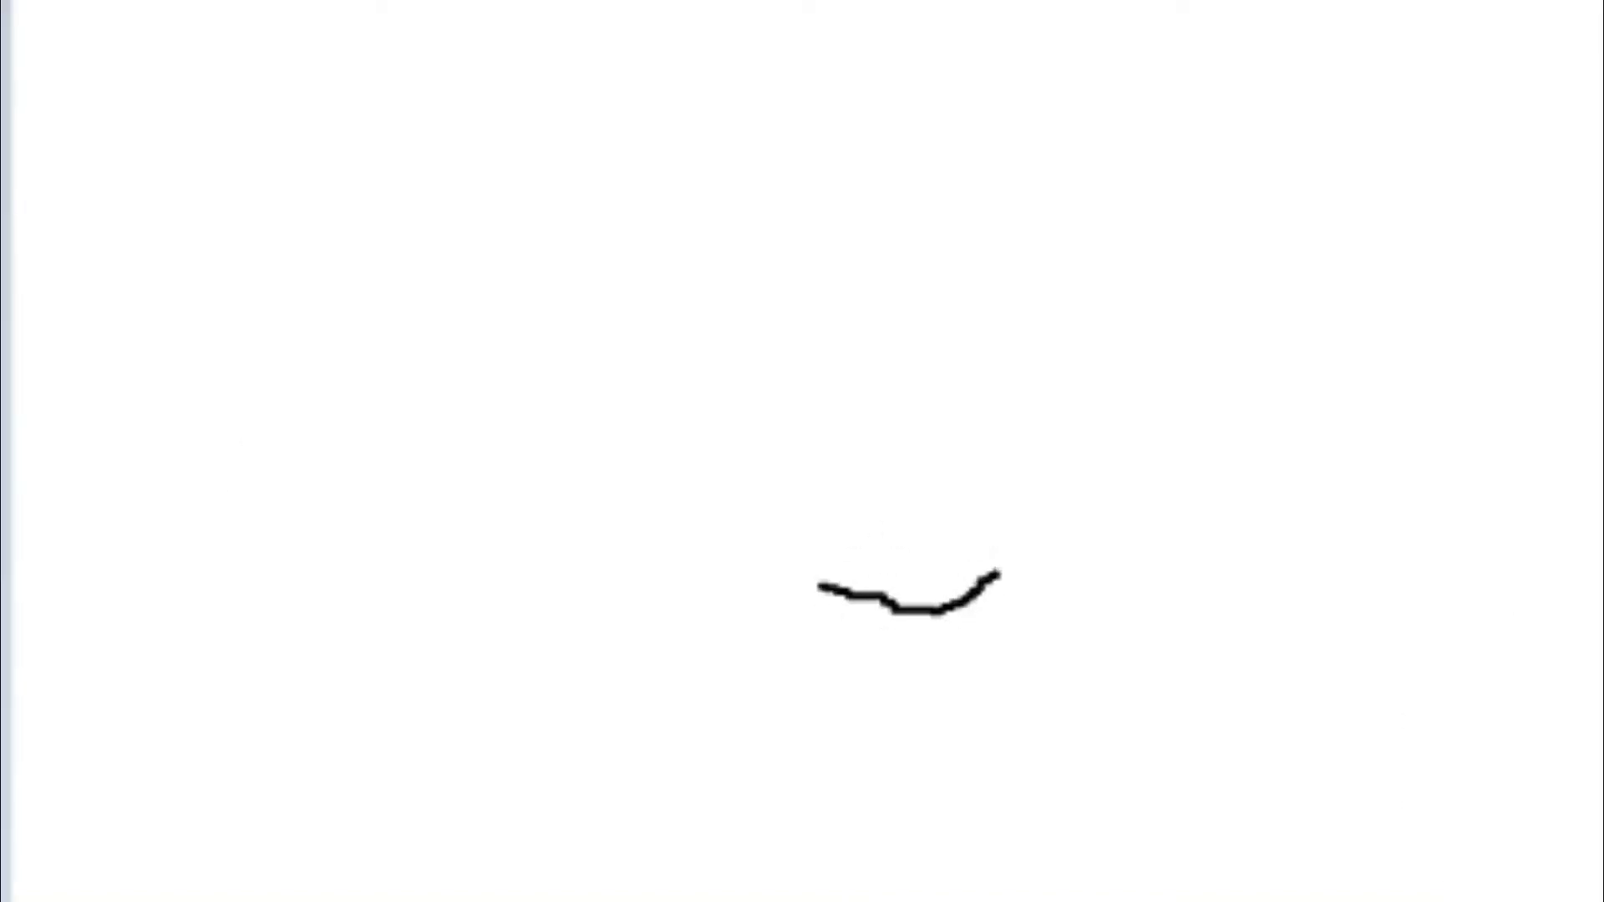
{"action": "key", "text": "ctrl+z"}
{"action": "mouse_move", "coordinate": [545, 442]}
{"action": "left_mouse_down"}
{"action": "mouse_move", "coordinate": [632, 491]}
{"action": "mouse_move", "coordinate": [725, 456]}
{"action": "left_mouse_up"}
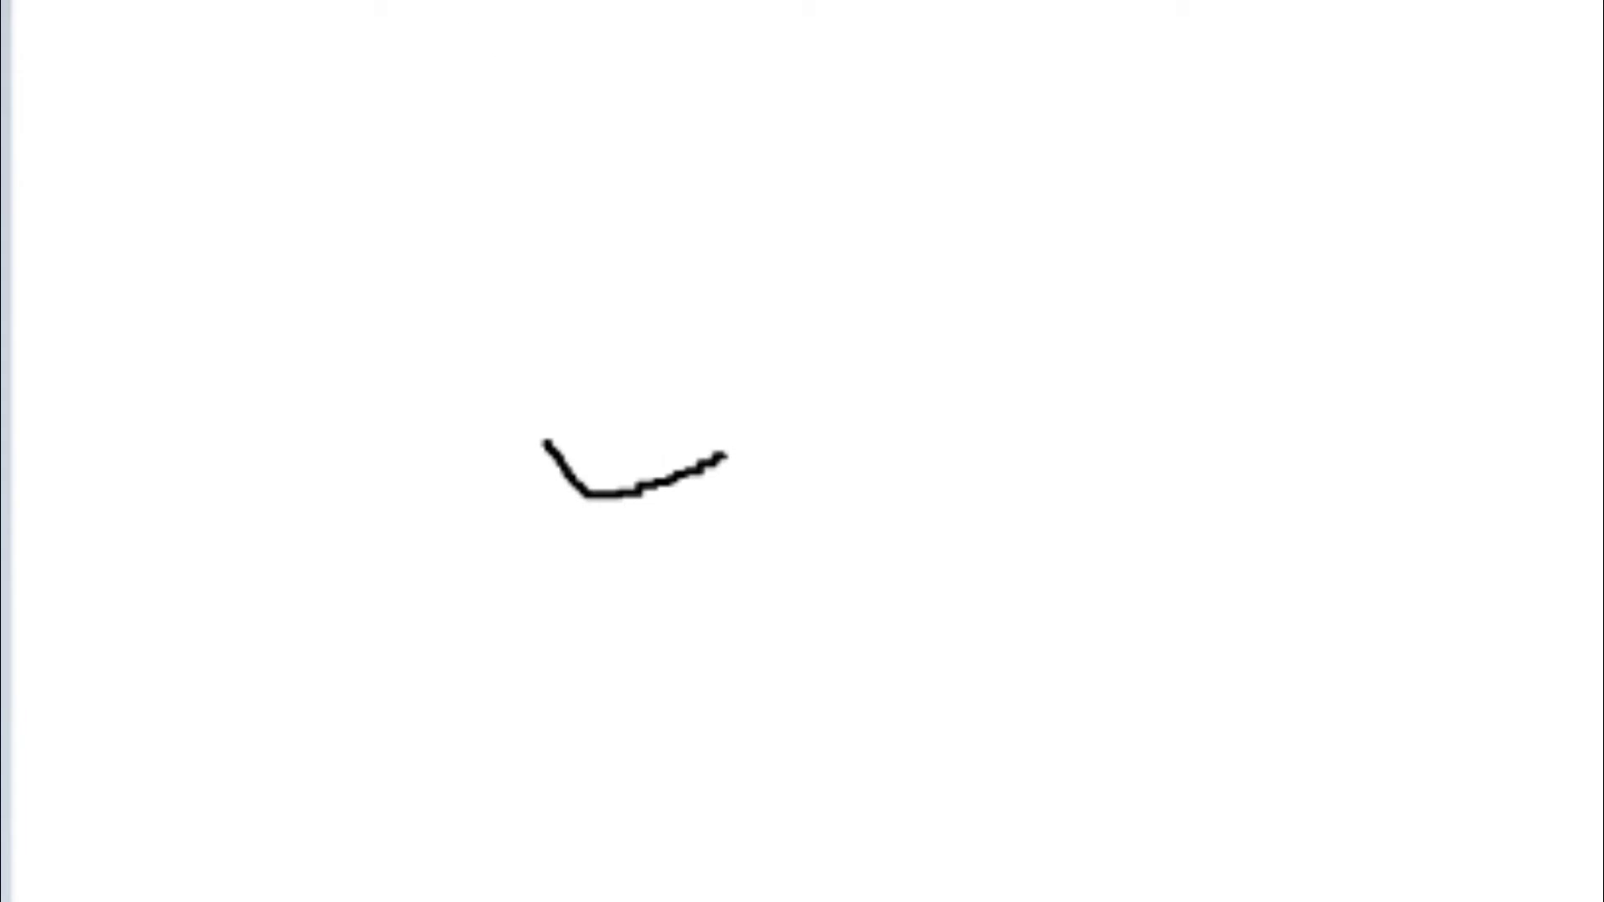
{"action": "key", "text": "ctrl+z"}
{"action": "left_click_drag", "start_coordinate": [310, 266], "coordinate": [432, 306]}
{"action": "key", "text": "ctrl+z"}
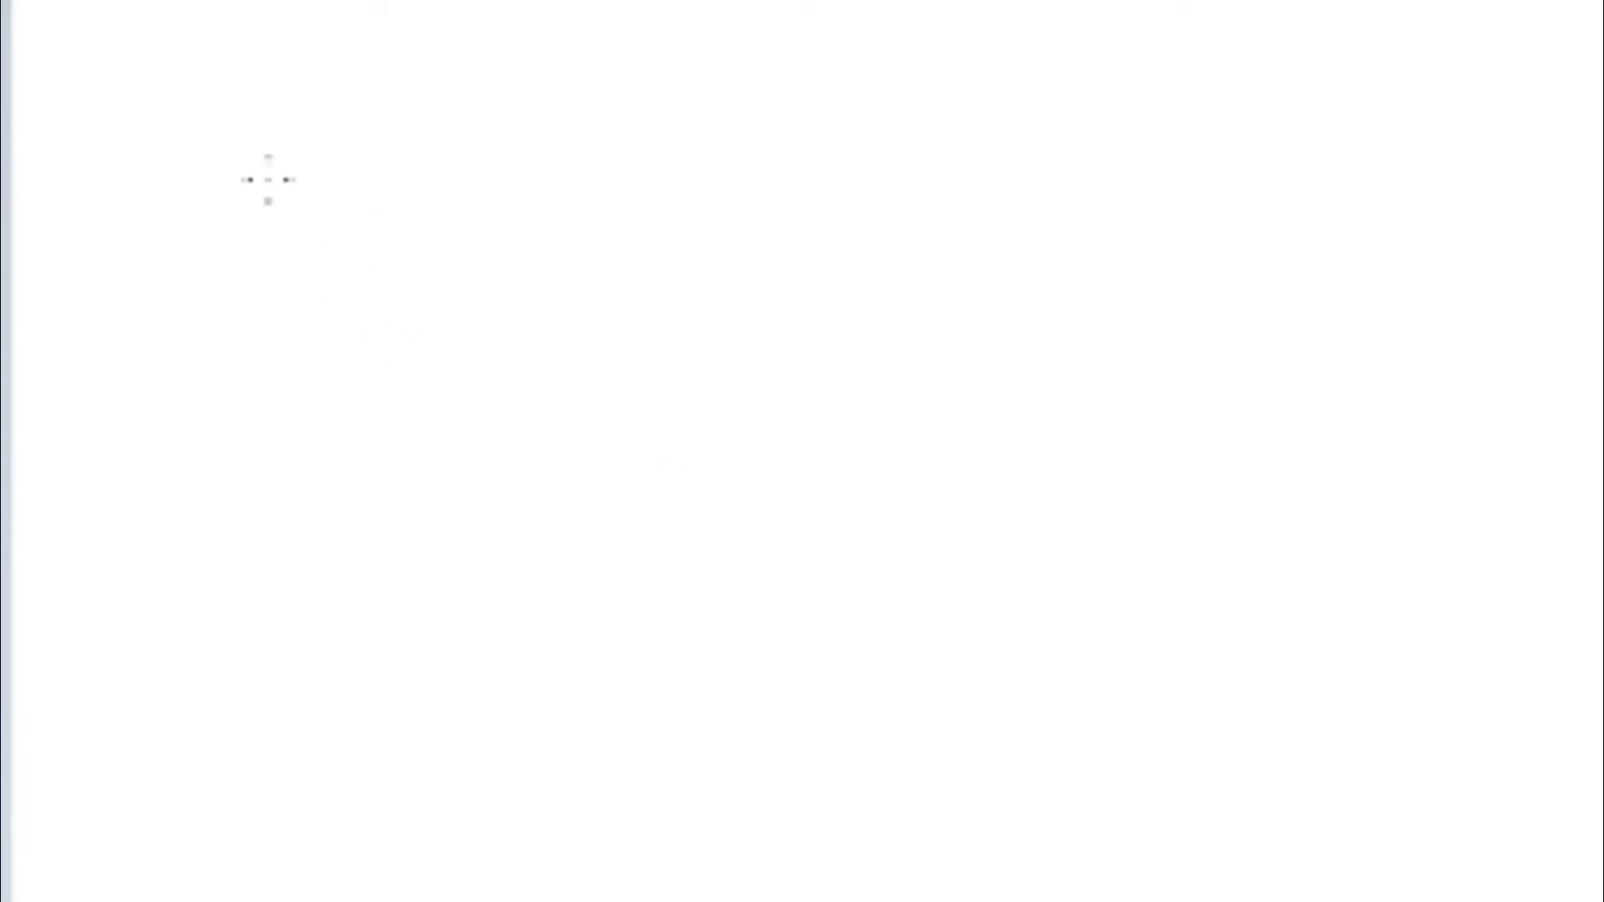
{"action": "mouse_move", "coordinate": [265, 178]}
{"action": "left_mouse_down"}
{"action": "mouse_move", "coordinate": [314, 234]}
{"action": "mouse_move", "coordinate": [366, 207]}
{"action": "mouse_move", "coordinate": [402, 255]}
{"action": "mouse_move", "coordinate": [429, 222]}
{"action": "left_mouse_up"}
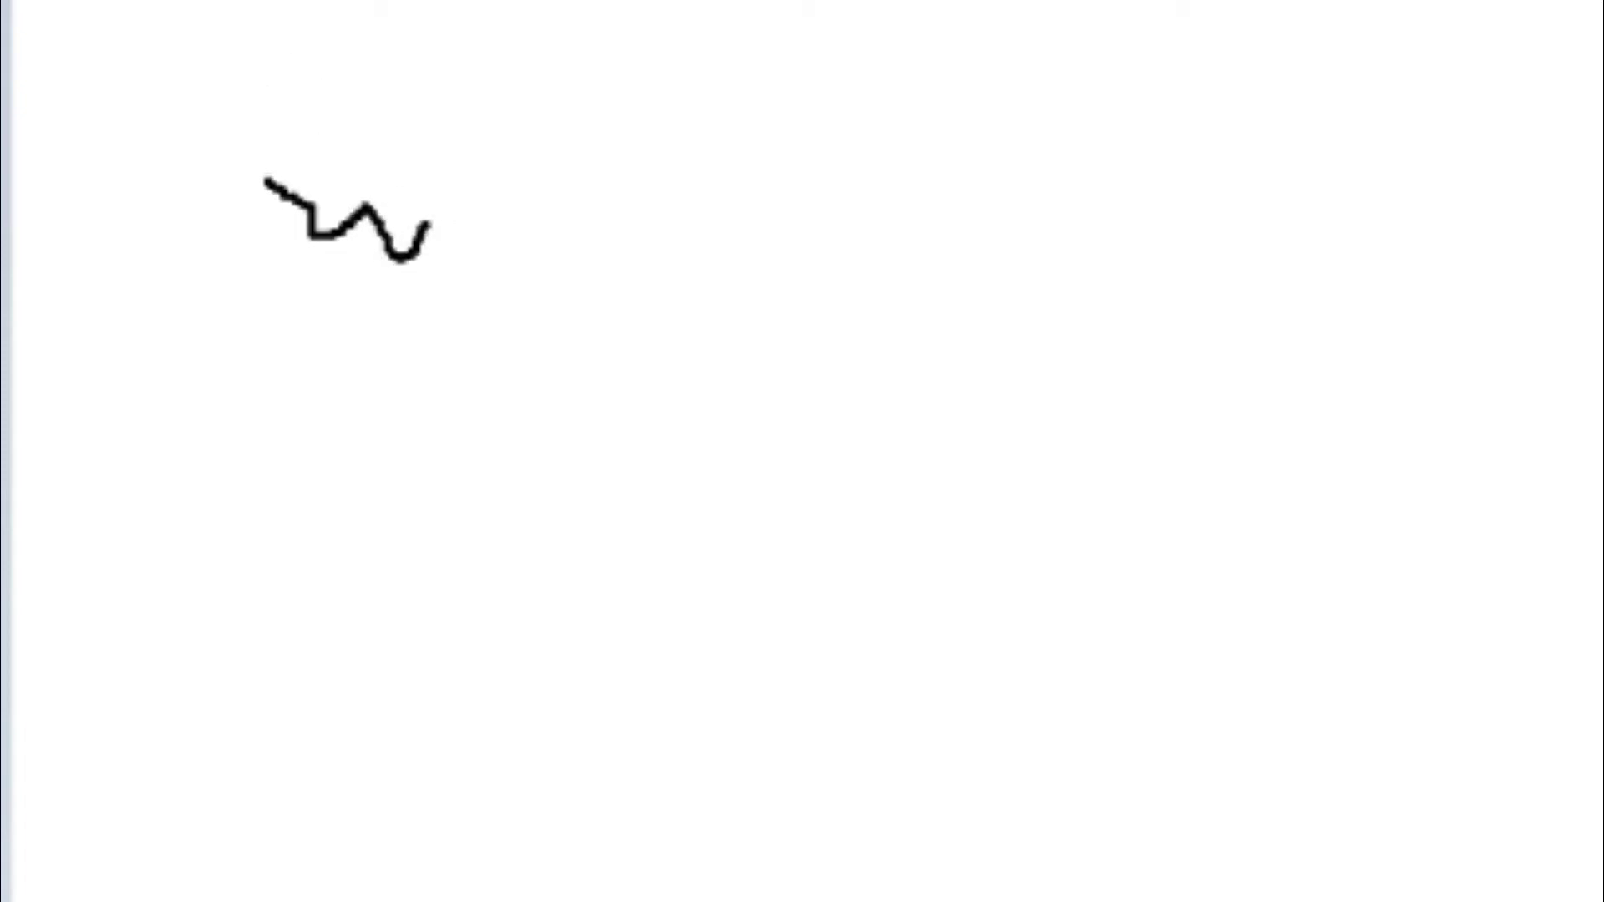
{"action": "key", "text": "ctrl+z"}
{"action": "mouse_move", "coordinate": [234, 134]}
{"action": "left_mouse_down"}
{"action": "mouse_move", "coordinate": [299, 135]}
{"action": "mouse_move", "coordinate": [311, 160]}
{"action": "mouse_move", "coordinate": [355, 124]}
{"action": "mouse_move", "coordinate": [396, 121]}
{"action": "mouse_move", "coordinate": [411, 140]}
{"action": "mouse_move", "coordinate": [429, 98]}
{"action": "mouse_move", "coordinate": [493, 73]}
{"action": "left_mouse_up"}
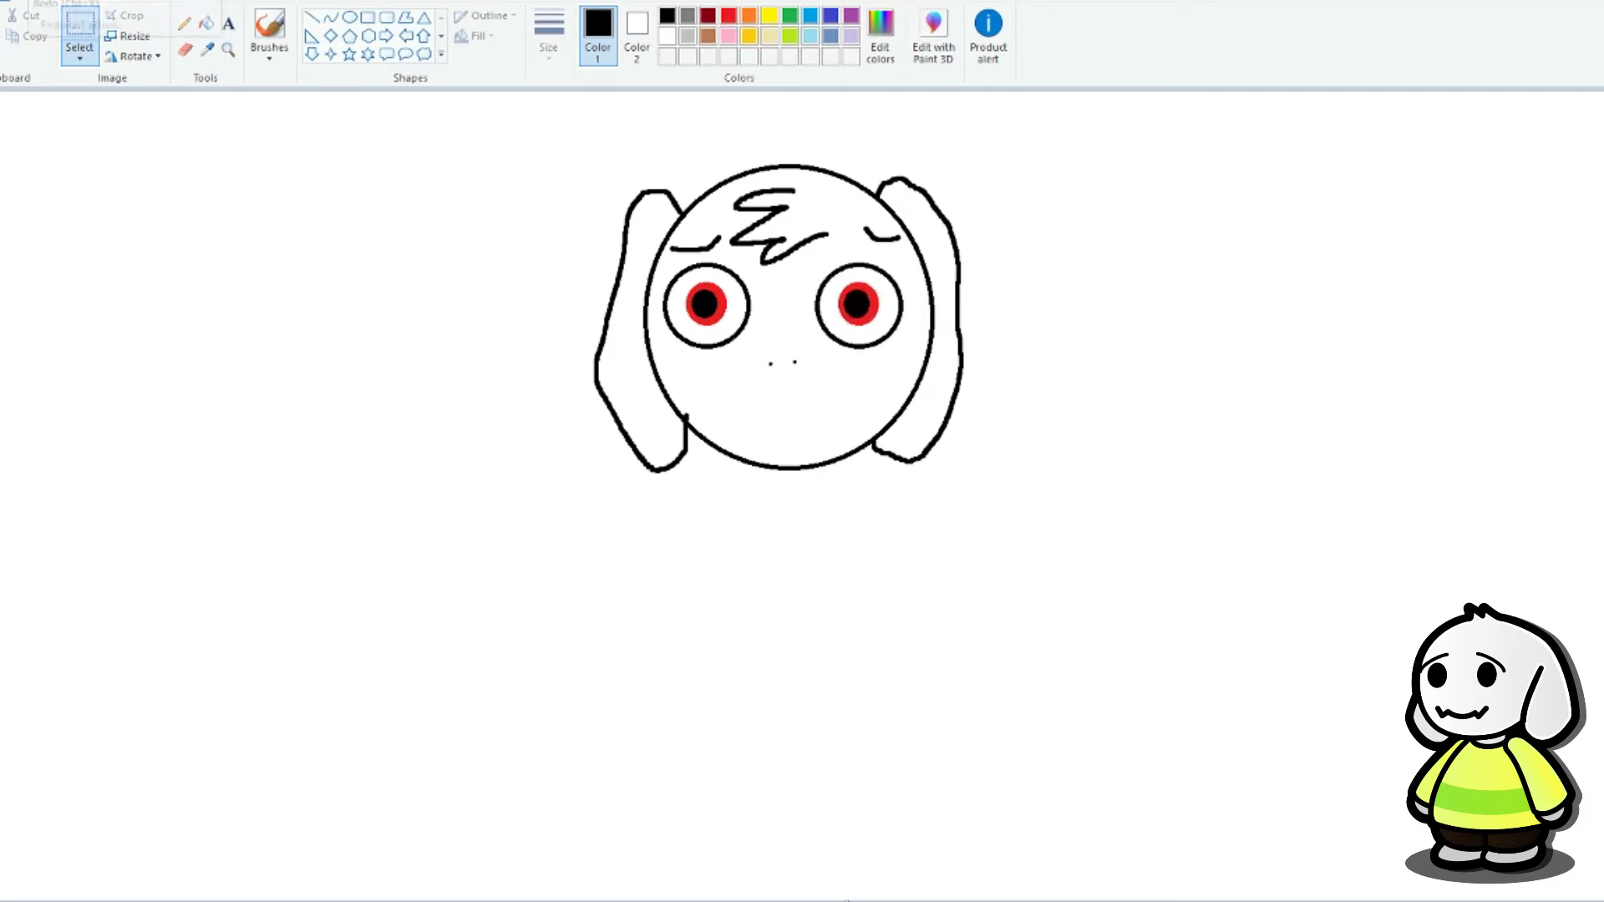
Step: Brush a jagged mouth below the nostrils, extending both corners in long curves past the ears to the canvas's upper edge
{"action": "left_click", "coordinate": [276, 28]}
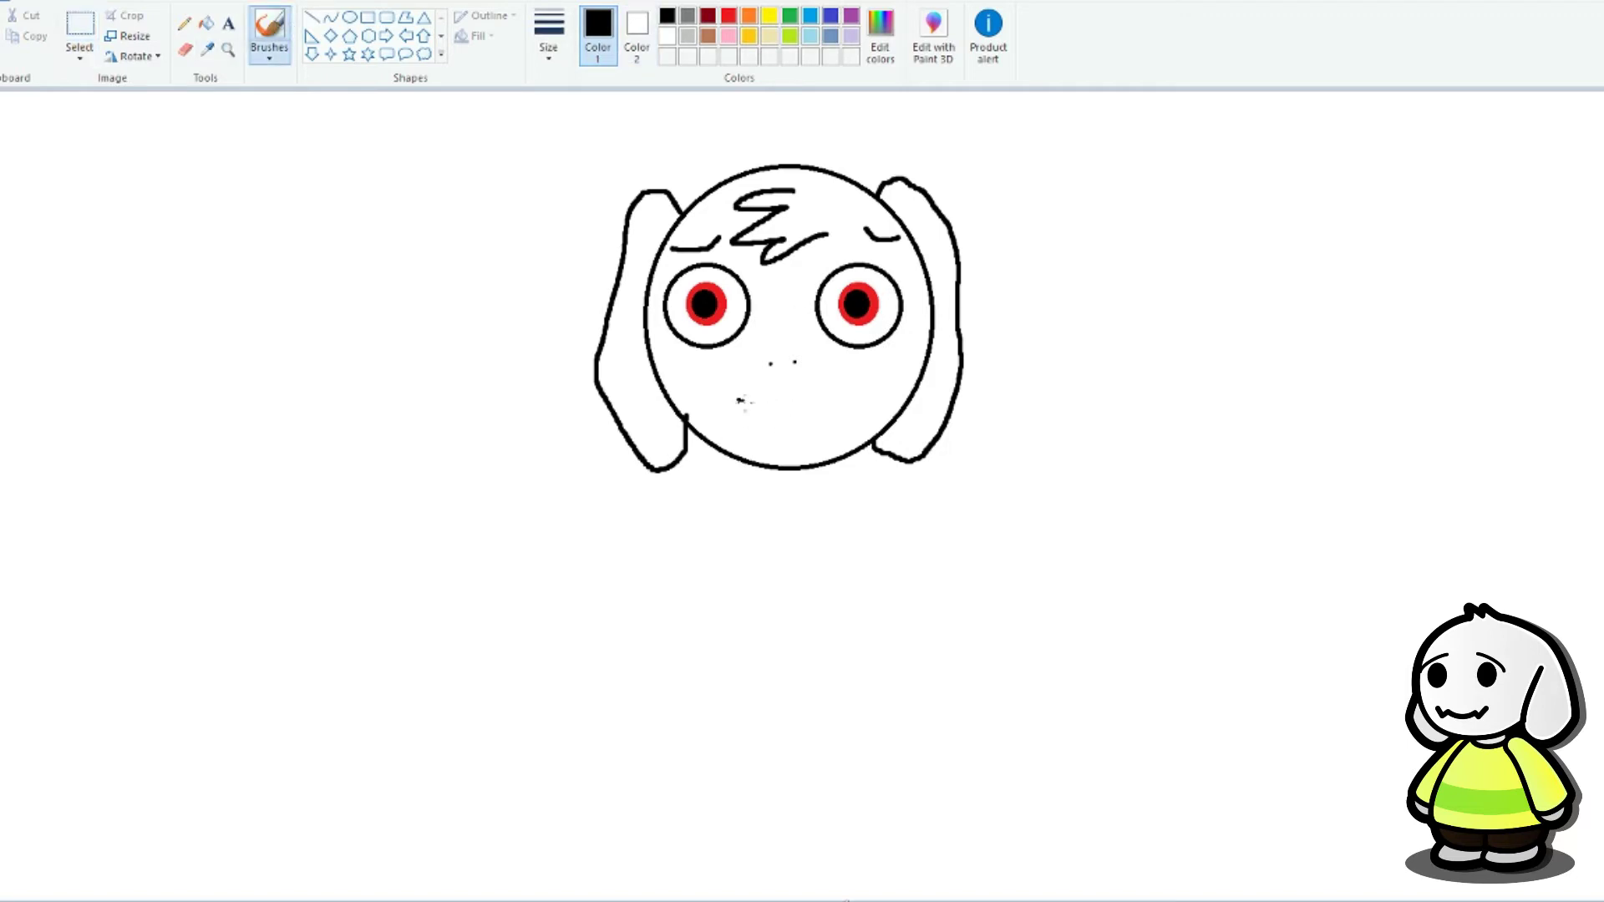
{"action": "mouse_move", "coordinate": [773, 403]}
{"action": "left_mouse_down"}
{"action": "mouse_move", "coordinate": [819, 394]}
{"action": "mouse_move", "coordinate": [843, 413]}
{"action": "mouse_move", "coordinate": [1243, 90]}
{"action": "left_mouse_up"}
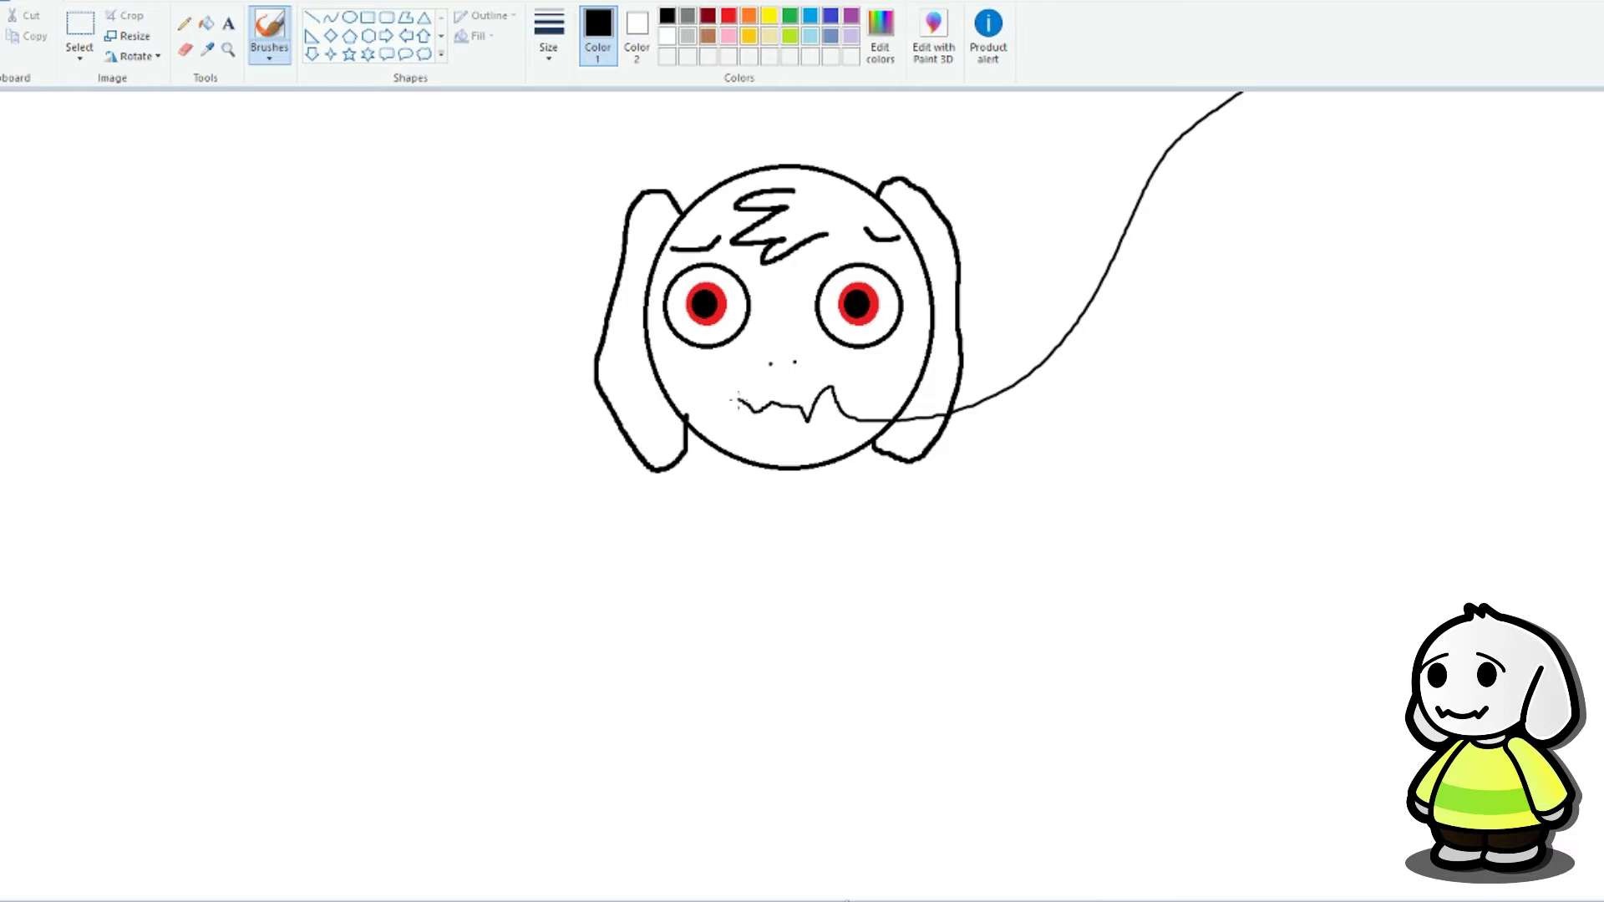
{"action": "mouse_move", "coordinate": [739, 401]}
{"action": "left_mouse_down"}
{"action": "mouse_move", "coordinate": [569, 355]}
{"action": "mouse_move", "coordinate": [418, 150]}
{"action": "mouse_move", "coordinate": [340, 77]}
{"action": "left_mouse_up"}
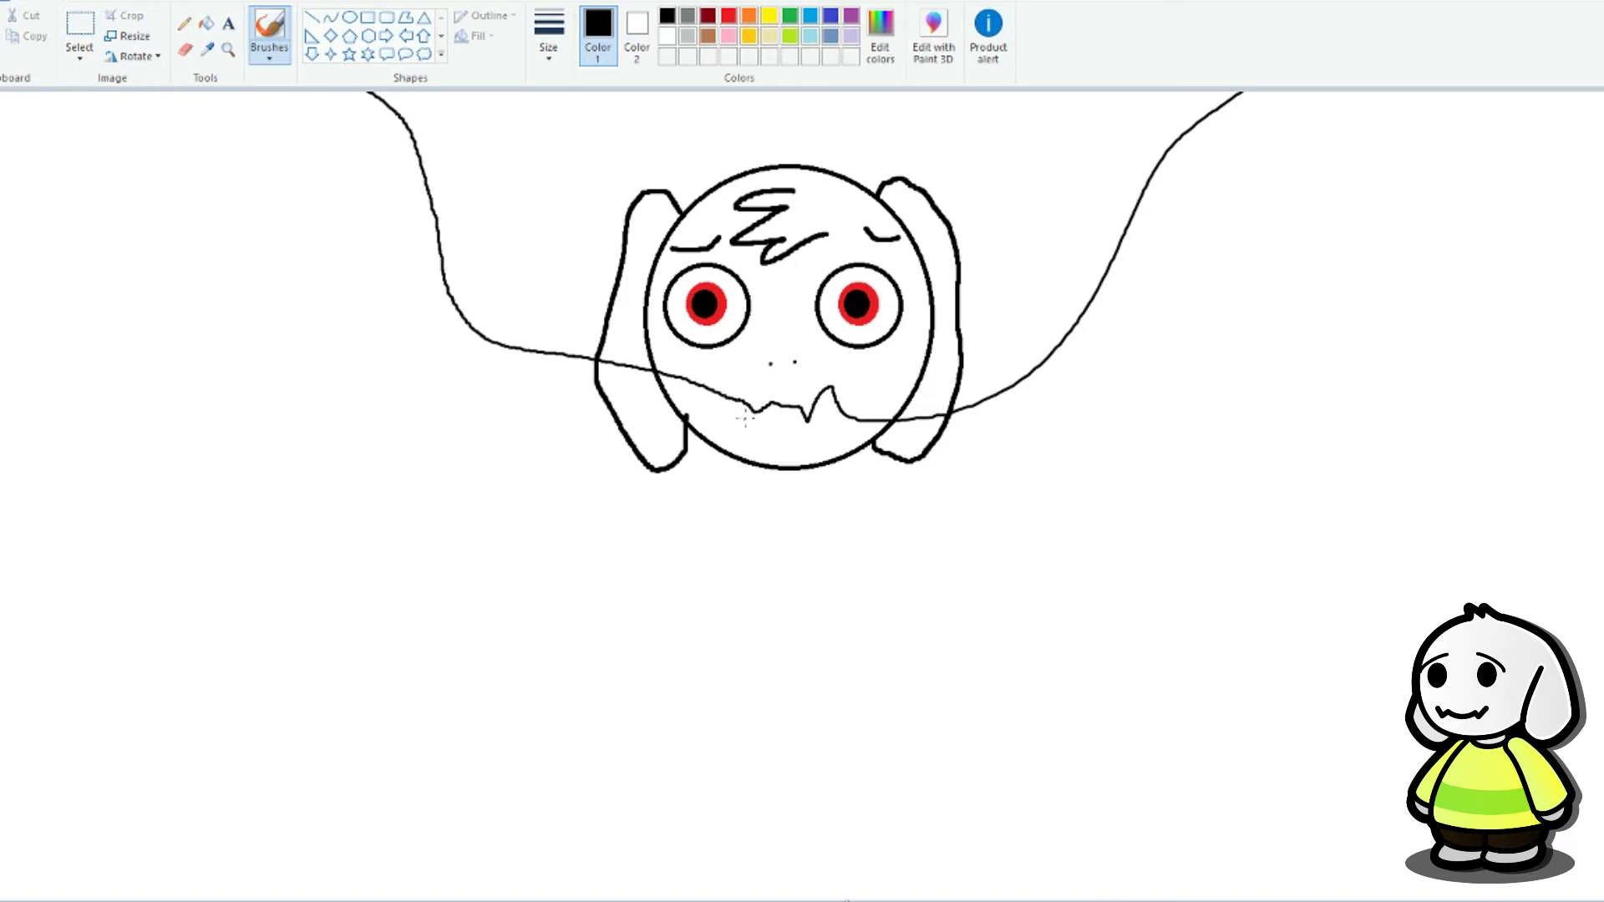
Step: Undo the oversized mouth curves together with the long tongue stroke brushed below them
{"action": "mouse_move", "coordinate": [745, 418]}
{"action": "left_mouse_down"}
{"action": "mouse_move", "coordinate": [711, 552]}
{"action": "mouse_move", "coordinate": [746, 682]}
{"action": "mouse_move", "coordinate": [826, 514]}
{"action": "mouse_move", "coordinate": [844, 425]}
{"action": "mouse_move", "coordinate": [783, 420]}
{"action": "left_mouse_up"}
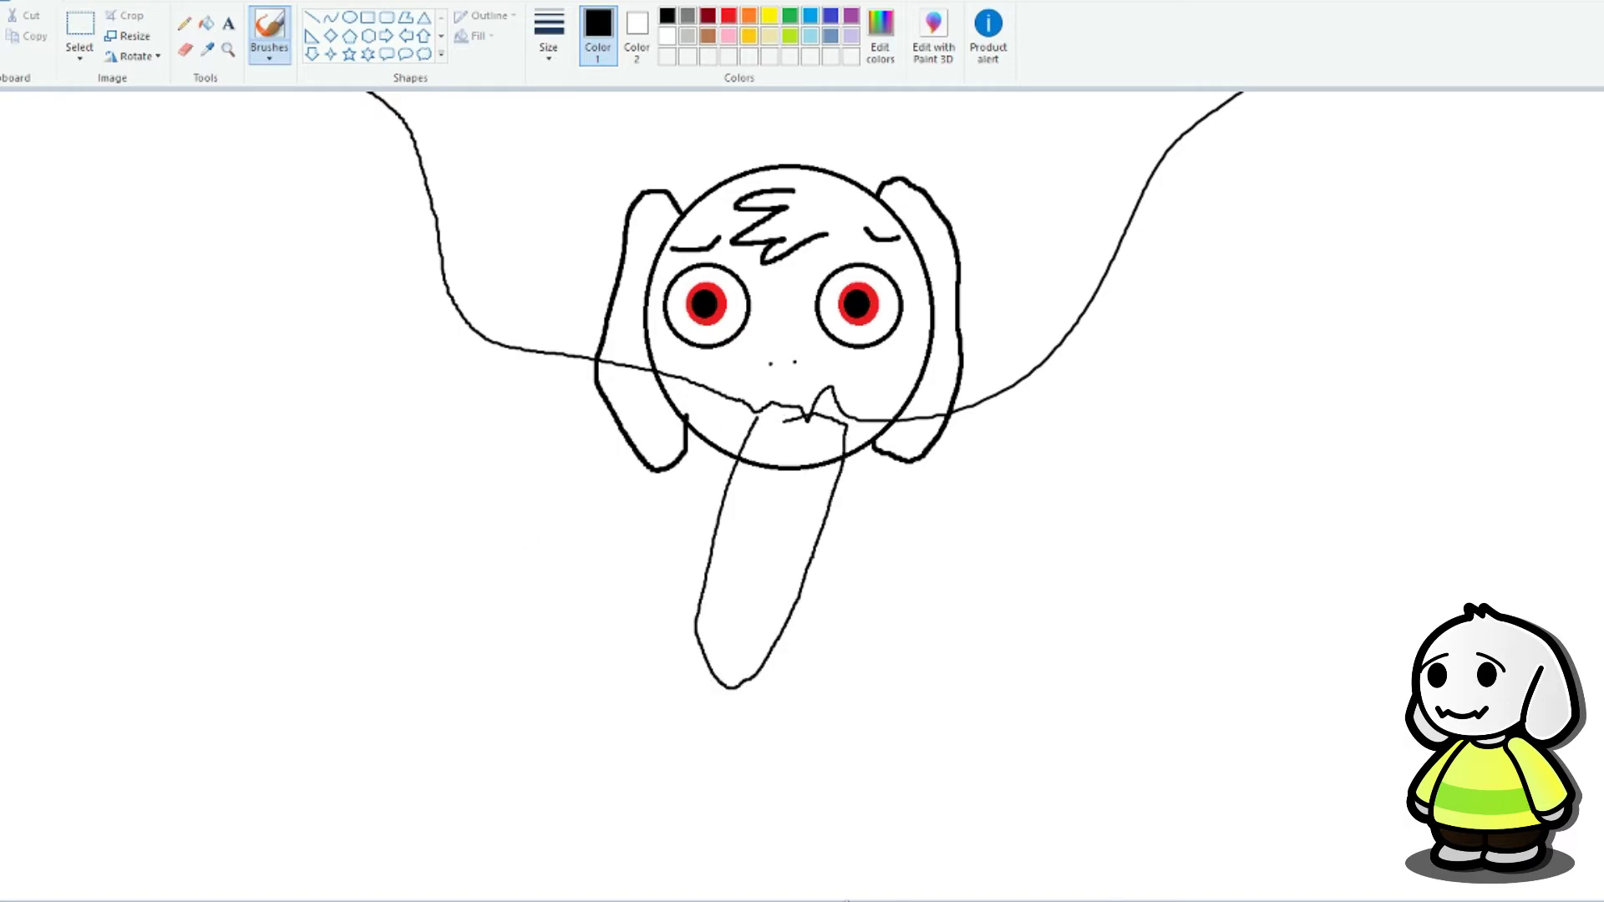
{"action": "key", "text": "ctrl+z"}
{"action": "key", "text": "ctrl+z"}
{"action": "key", "text": "ctrl+z"}
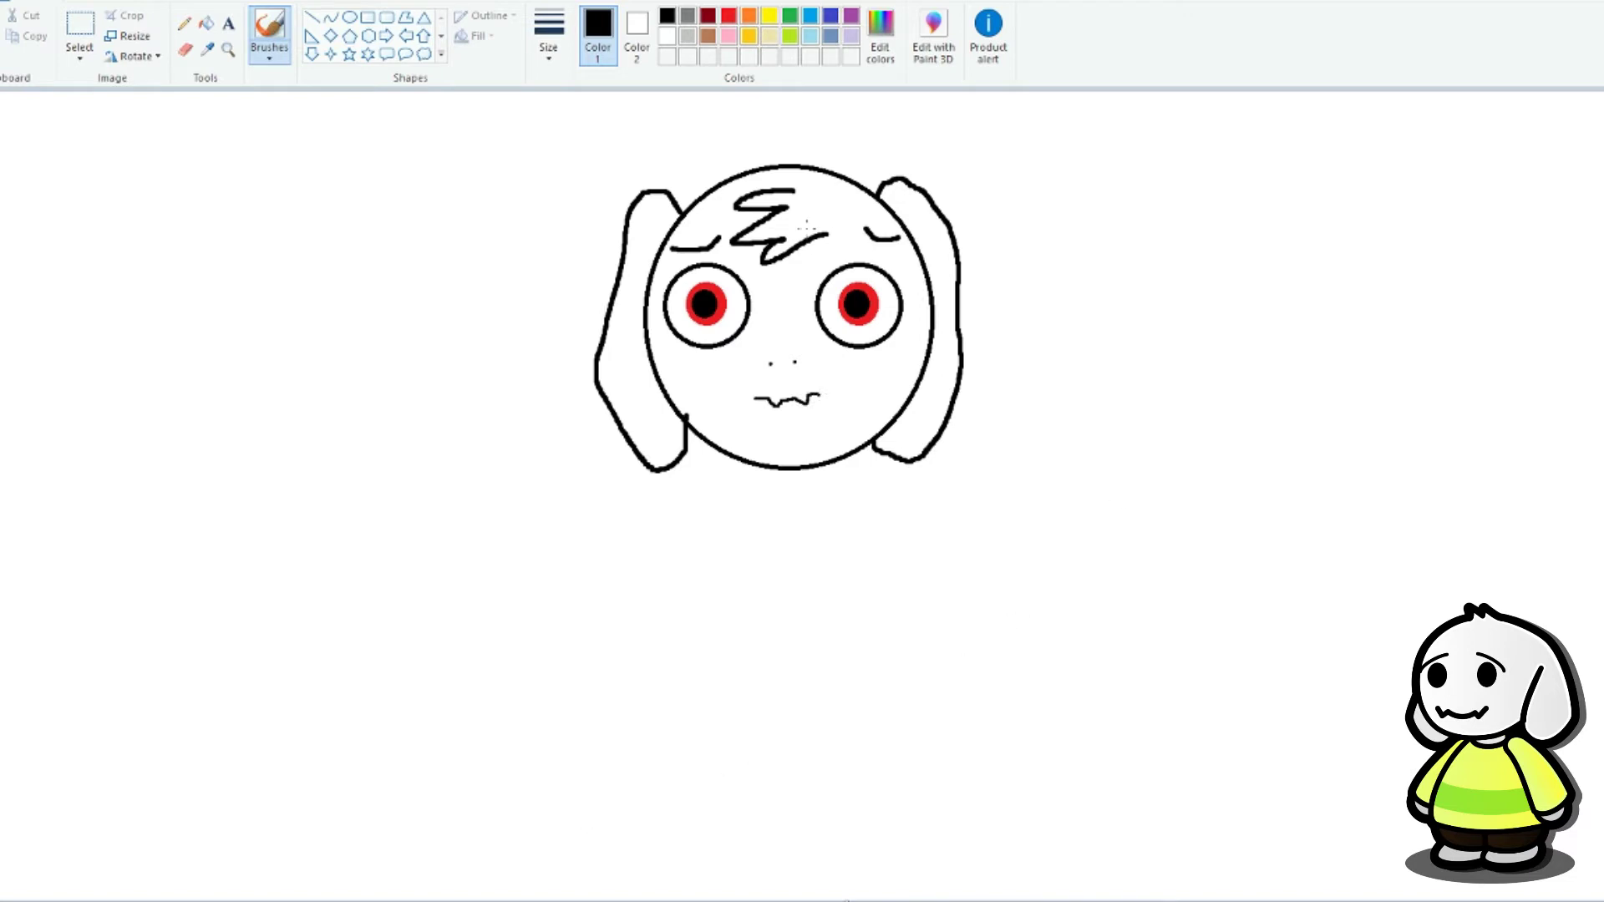
{"action": "key", "text": "ctrl+z"}
Step: Brush a small jagged black mouth below the nostrils and shift it slightly down on the face
{"action": "left_click_drag", "start_coordinate": [798, 399], "coordinate": [819, 390]}
{"action": "left_click", "coordinate": [79, 34]}
{"action": "left_click_drag", "start_coordinate": [737, 380], "coordinate": [831, 410]}
{"action": "left_click_drag", "start_coordinate": [781, 394], "coordinate": [785, 403]}
{"action": "left_click", "coordinate": [269, 34]}
Step: Mix a pale green custom color with hue 76, saturation 190 and luminosity 202
{"action": "left_click", "coordinate": [880, 35]}
{"action": "left_click_drag", "start_coordinate": [919, 387], "coordinate": [924, 347]}
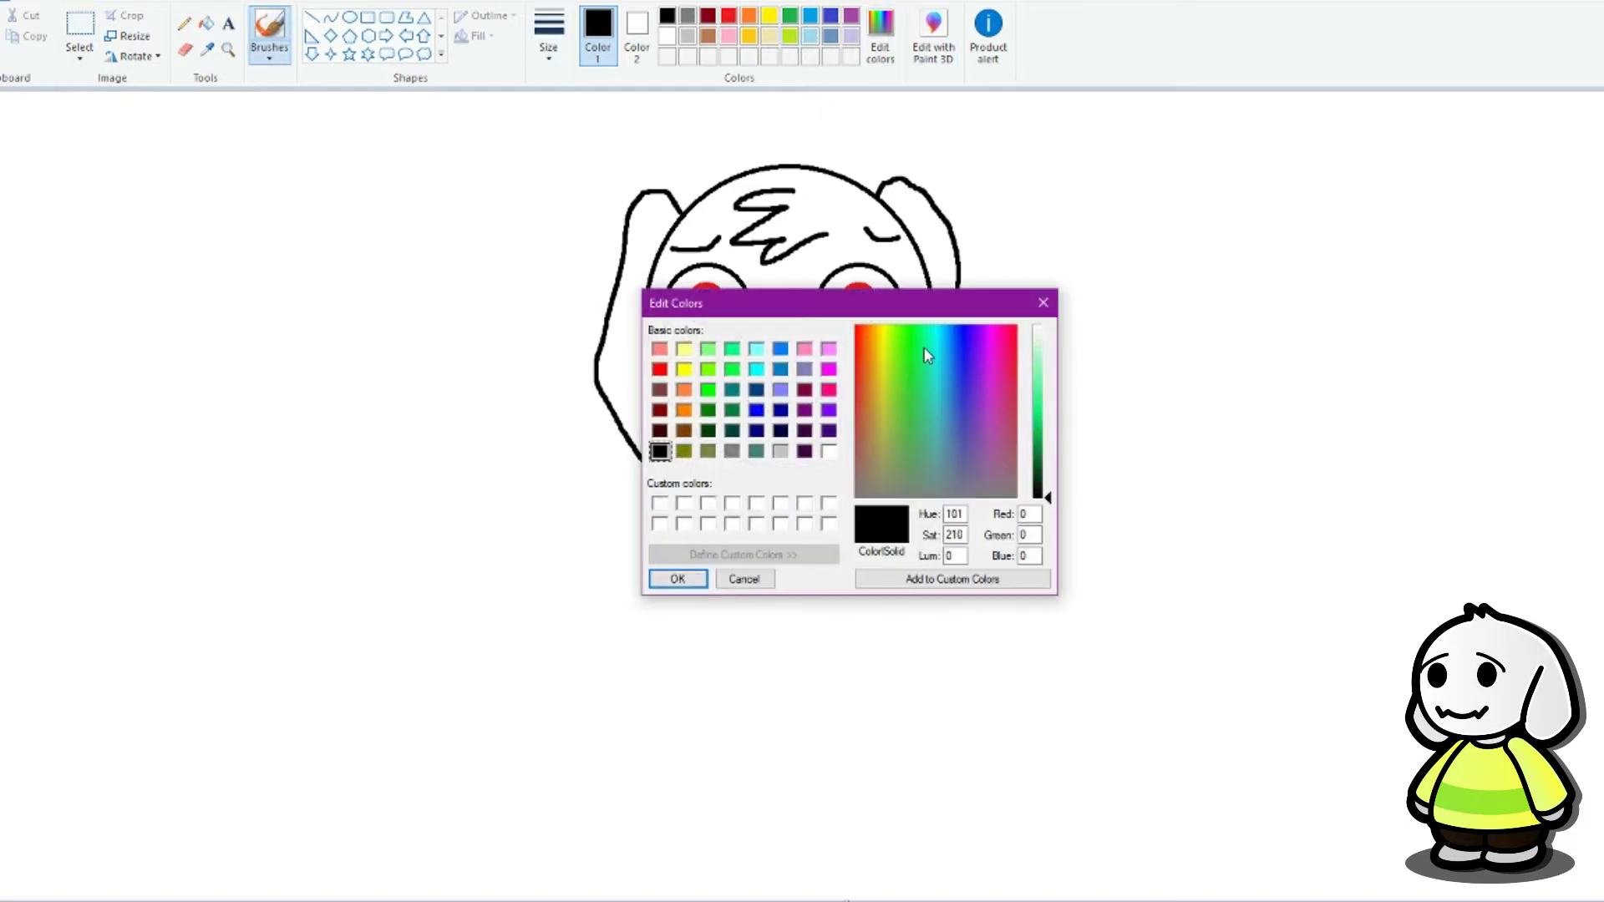
{"action": "left_click_drag", "start_coordinate": [1052, 369], "coordinate": [1051, 364]}
{"action": "left_click", "coordinate": [909, 366]}
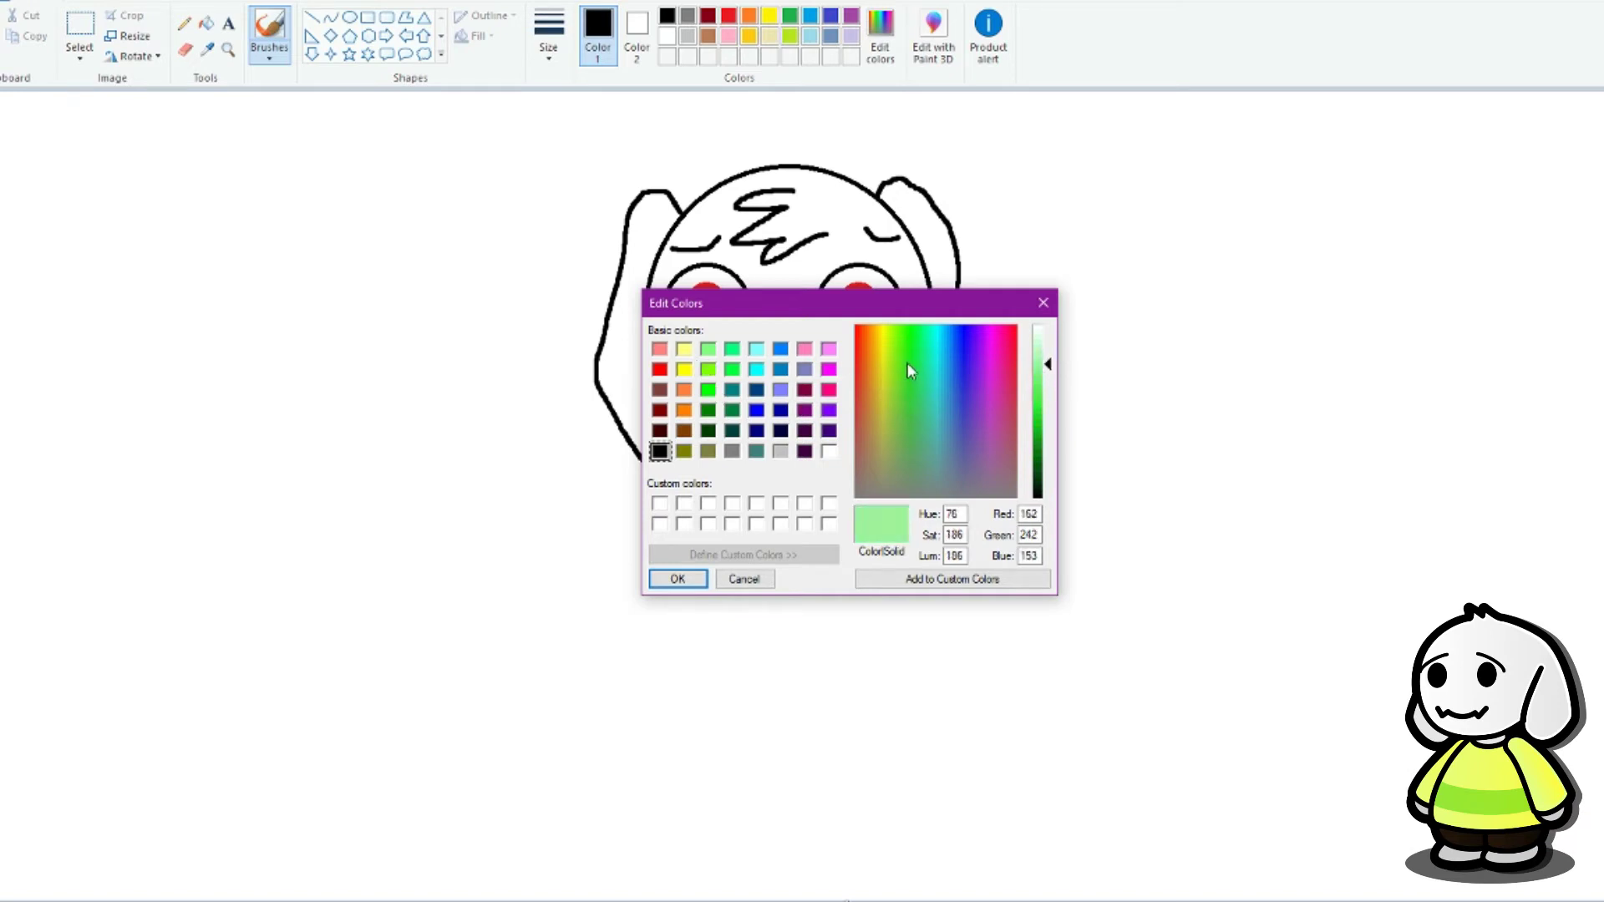
{"action": "left_click", "coordinate": [1045, 348]}
{"action": "left_click_drag", "start_coordinate": [1046, 354], "coordinate": [1047, 353]}
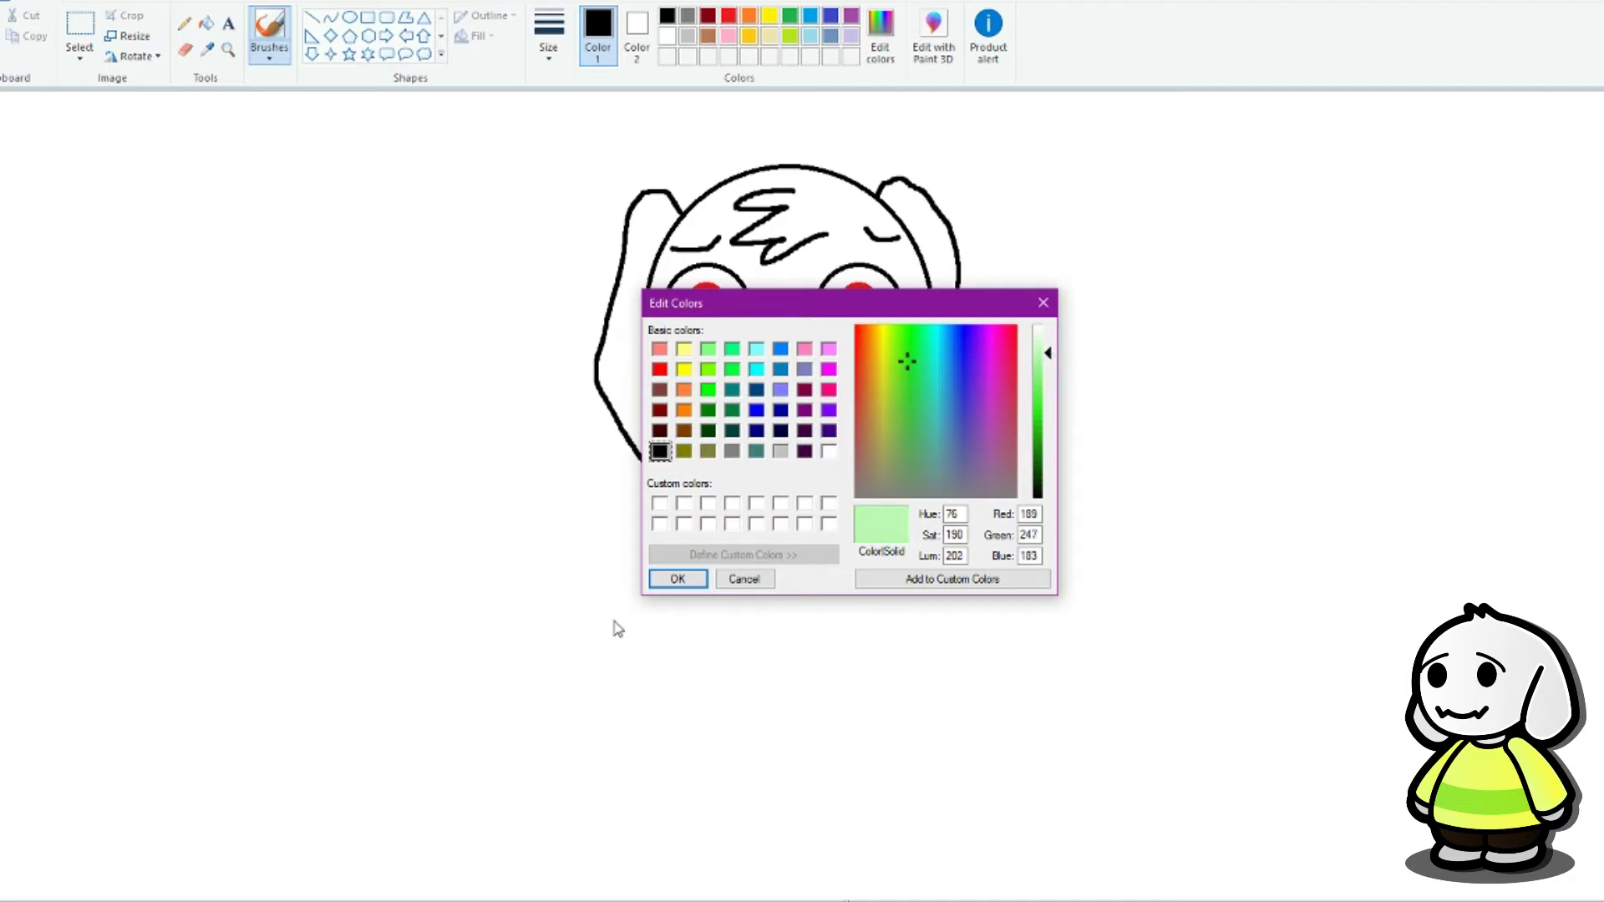
{"action": "left_click", "coordinate": [678, 578]}
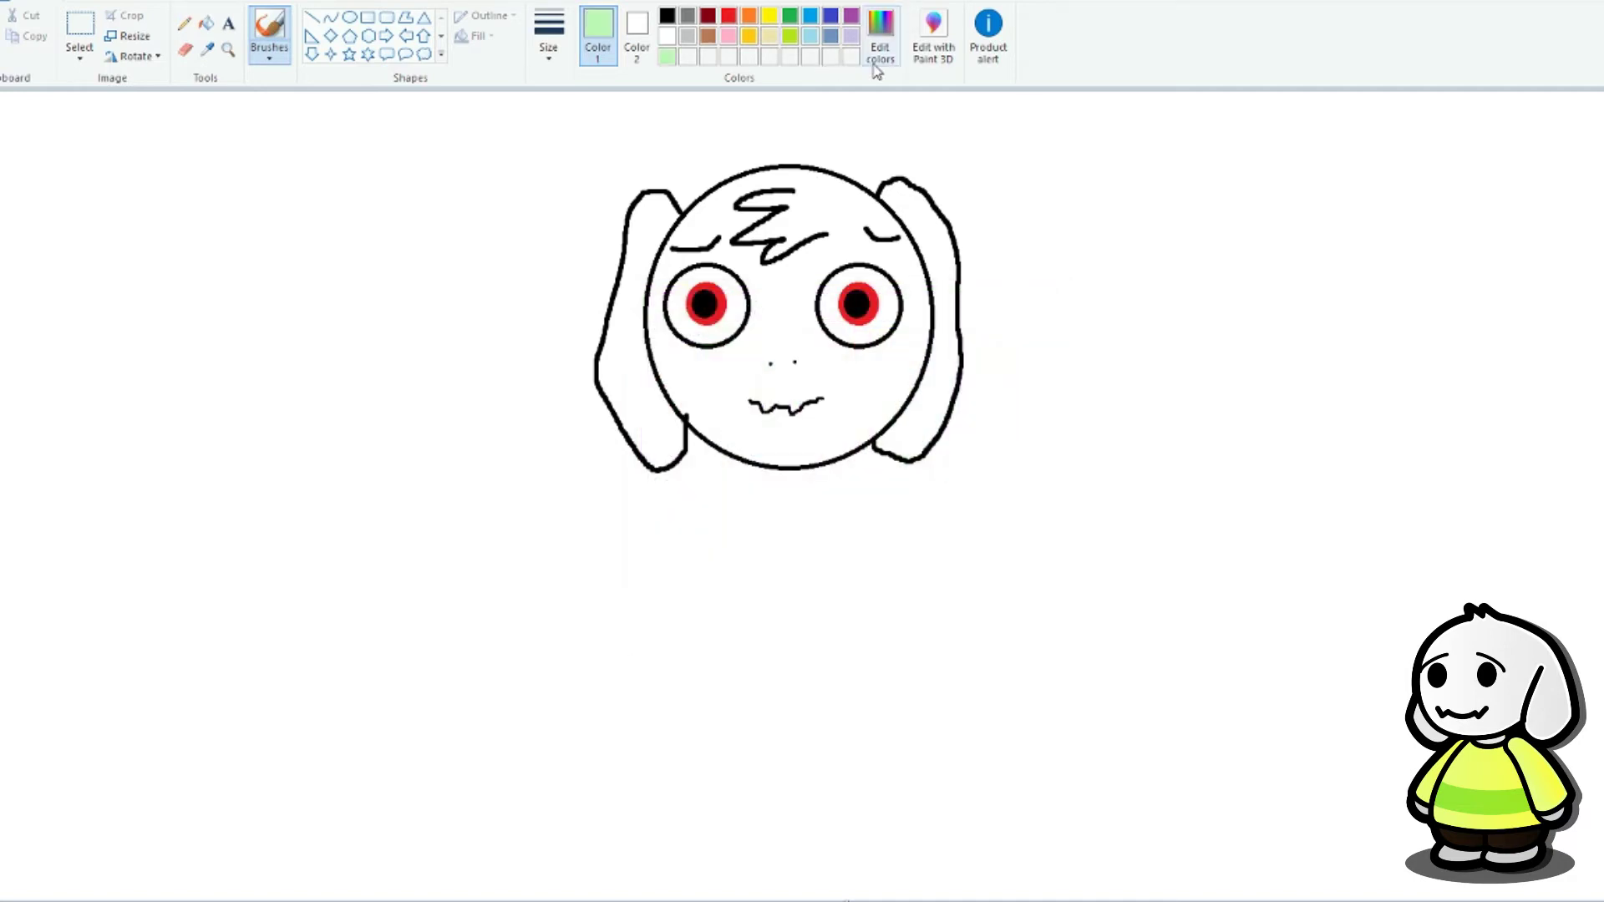
Step: Mix a cream custom color with hue 32, saturation 193 and luminosity 202
{"action": "left_click", "coordinate": [881, 38]}
{"action": "left_click", "coordinate": [878, 359]}
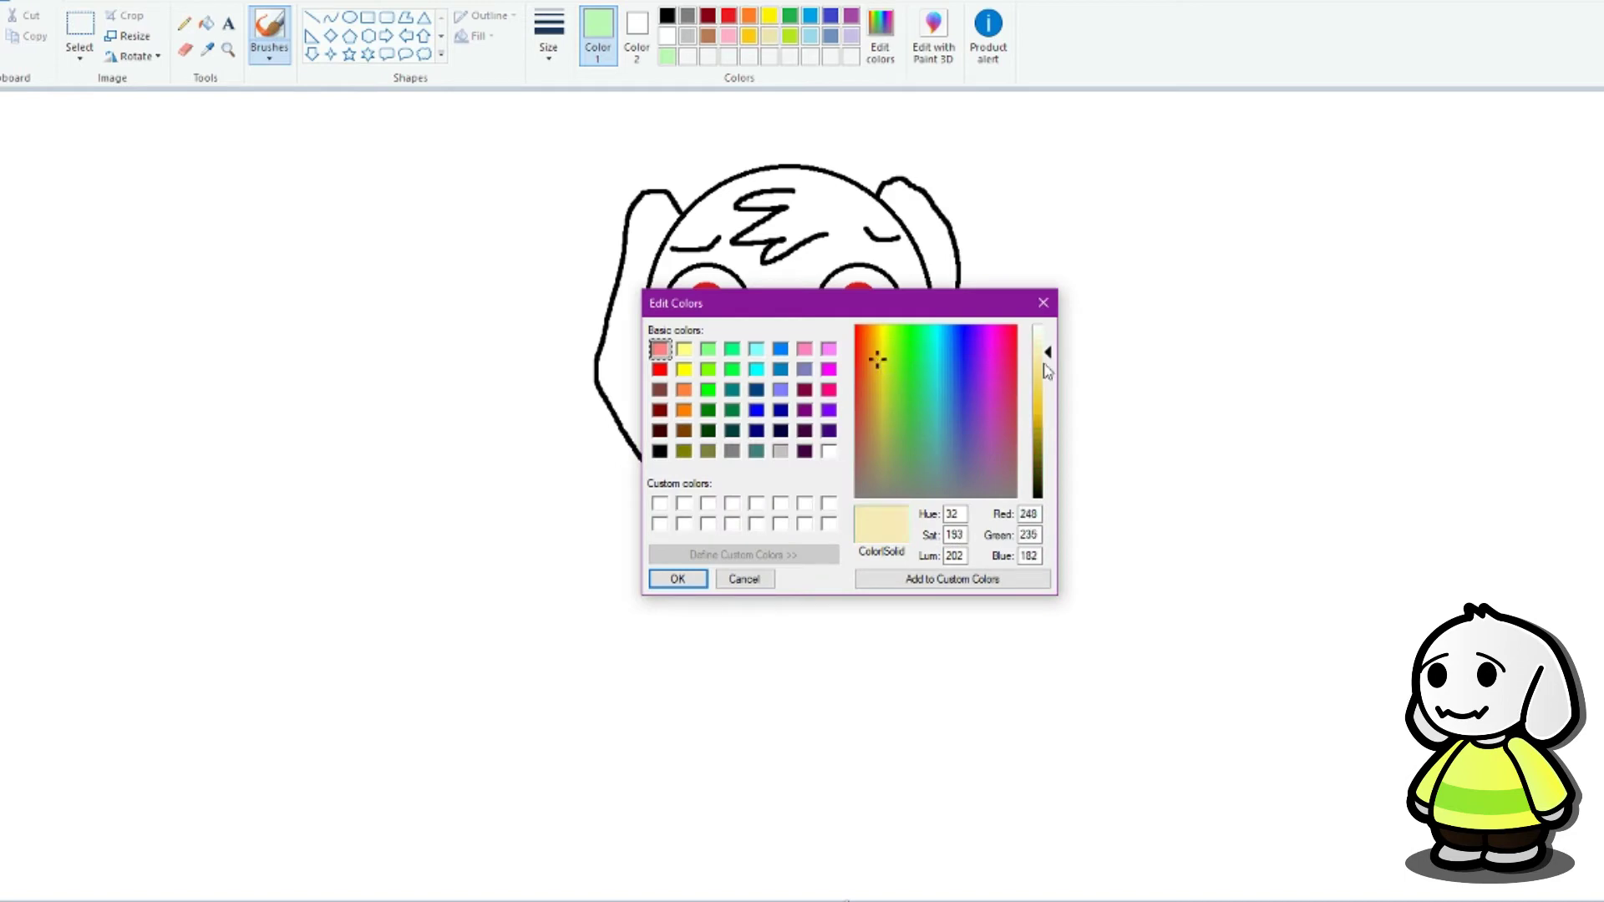
{"action": "left_click", "coordinate": [678, 578]}
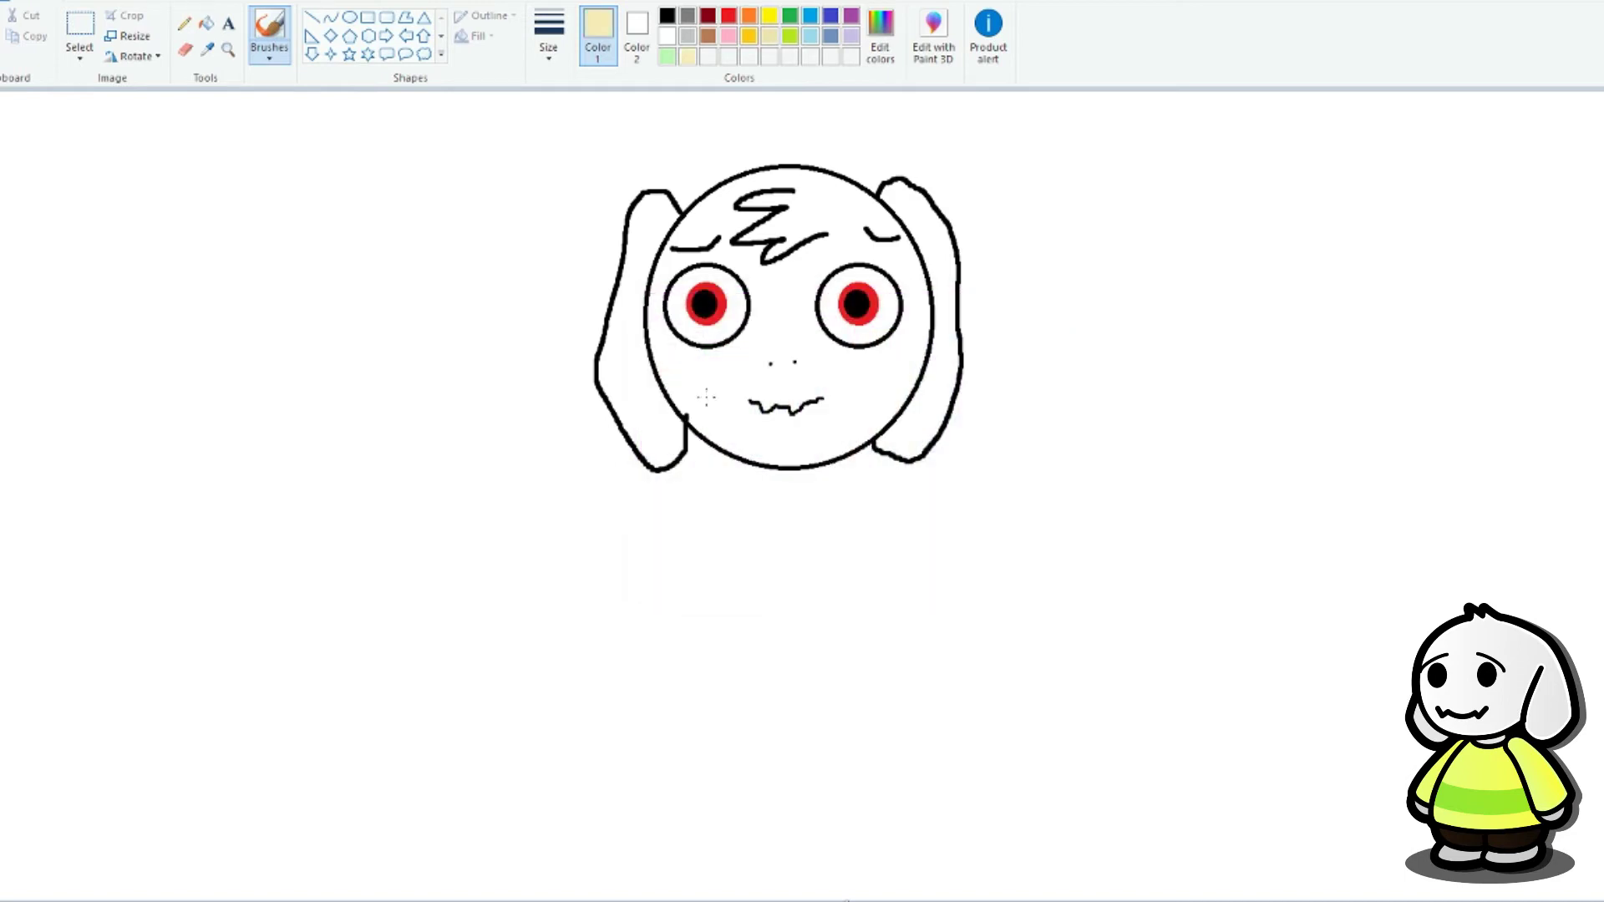
Step: Draw a tall rectangular torso below the head with straight pale green lines and fill it with the same green
{"action": "left_click", "coordinate": [669, 56]}
{"action": "left_click", "coordinate": [312, 17]}
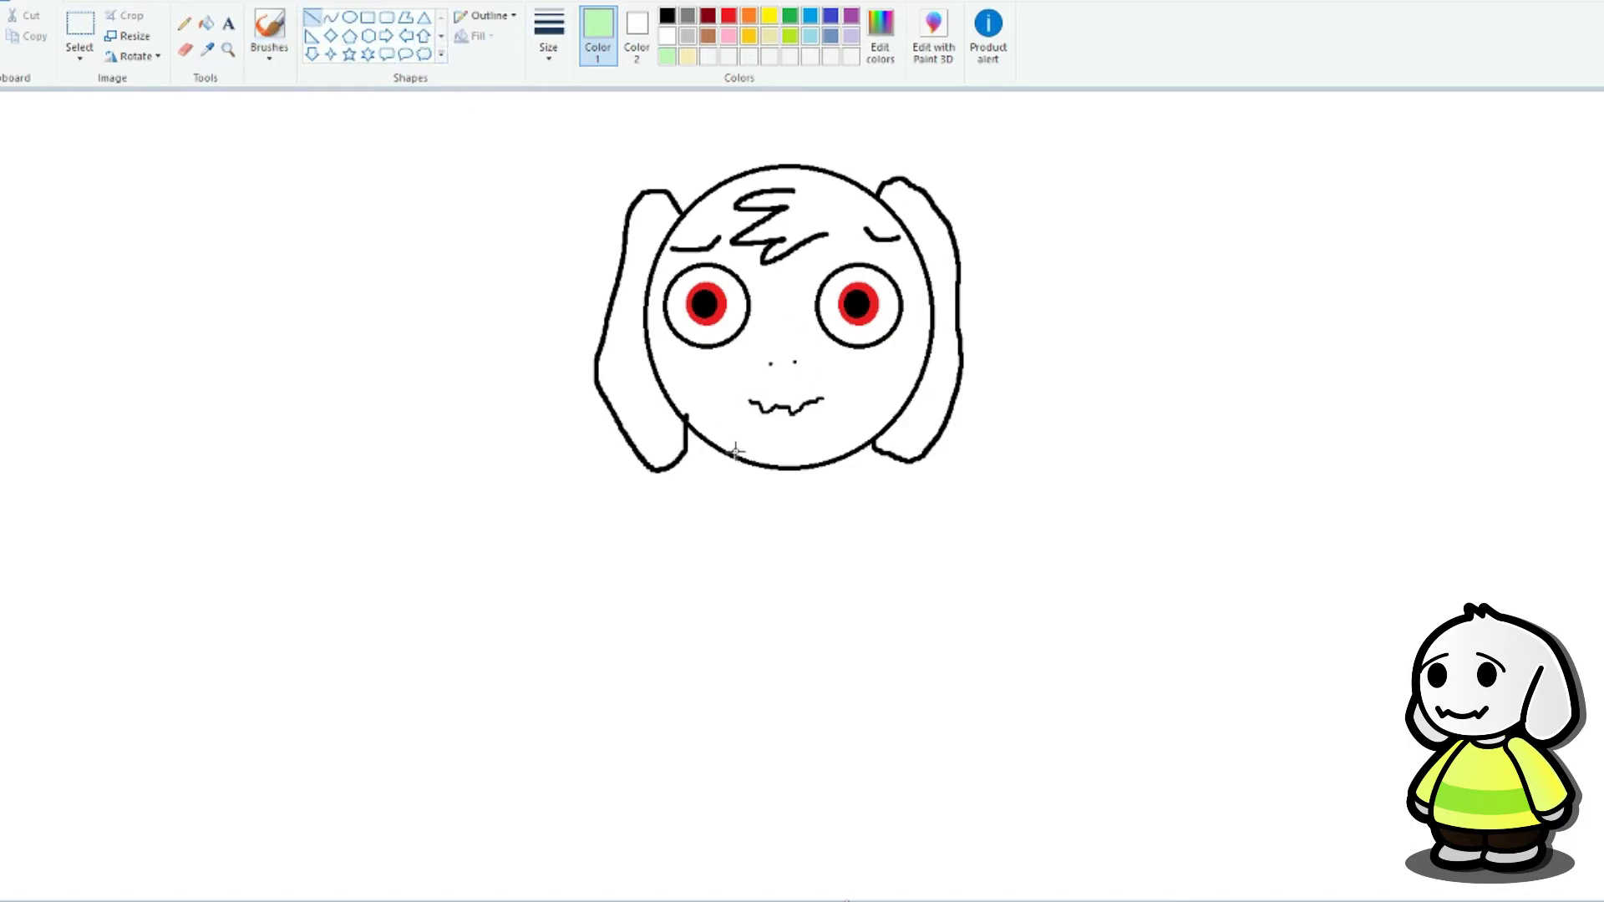
{"action": "left_click_drag", "start_coordinate": [732, 460], "coordinate": [735, 629]}
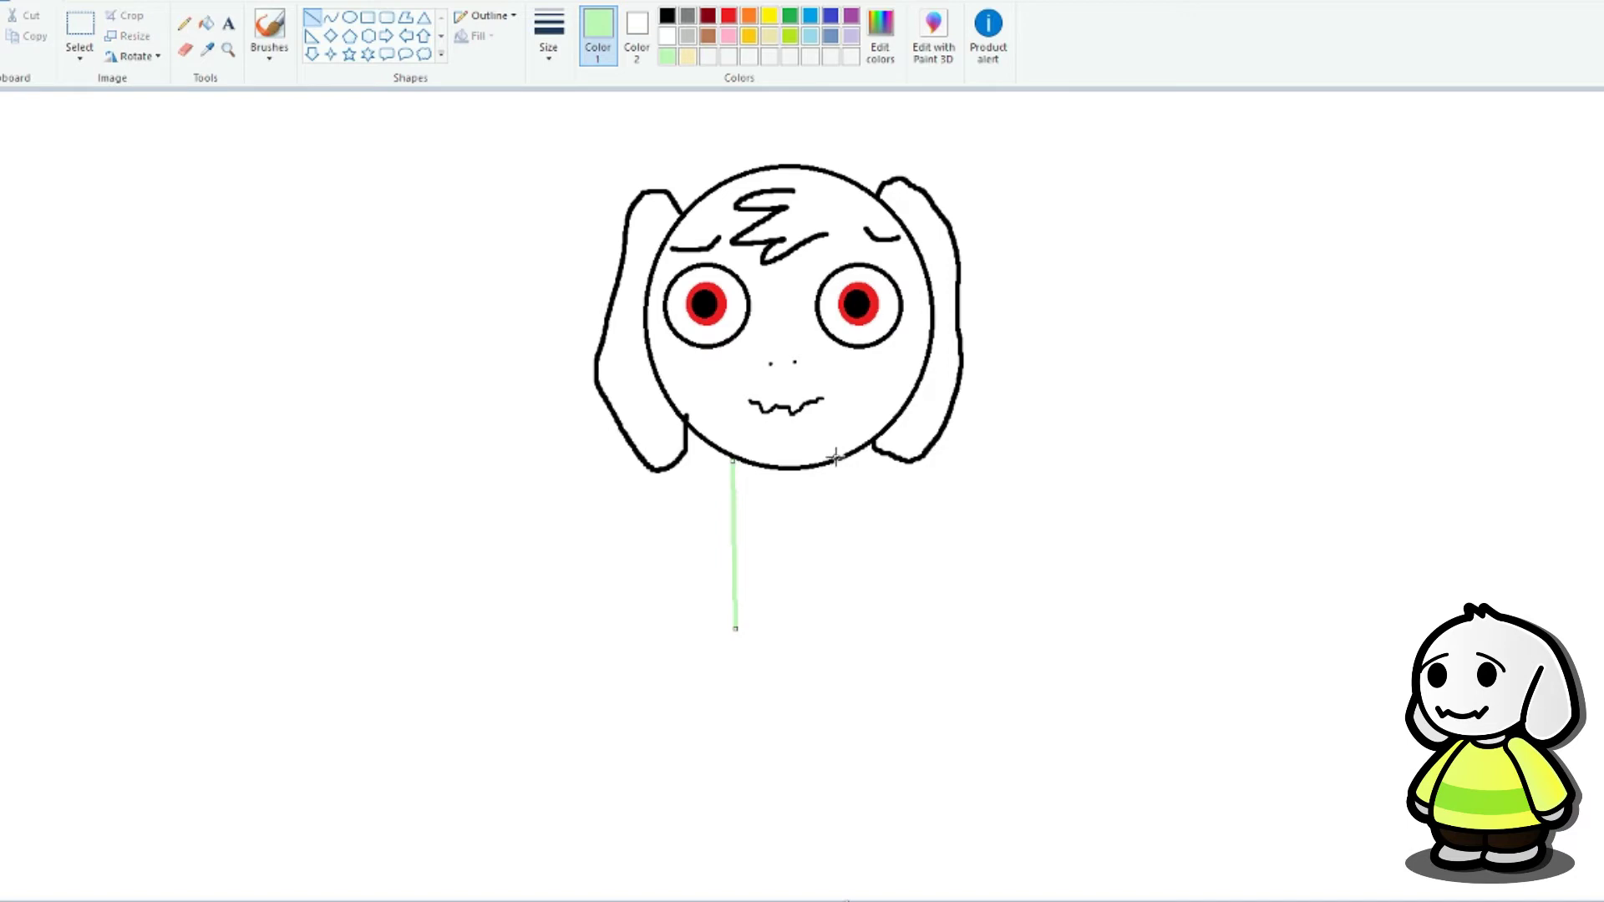
{"action": "mouse_move", "coordinate": [836, 458]}
{"action": "left_mouse_down"}
{"action": "mouse_move", "coordinate": [849, 655]}
{"action": "mouse_move", "coordinate": [827, 626]}
{"action": "mouse_move", "coordinate": [841, 621]}
{"action": "left_mouse_up"}
{"action": "left_click_drag", "start_coordinate": [735, 629], "coordinate": [840, 621]}
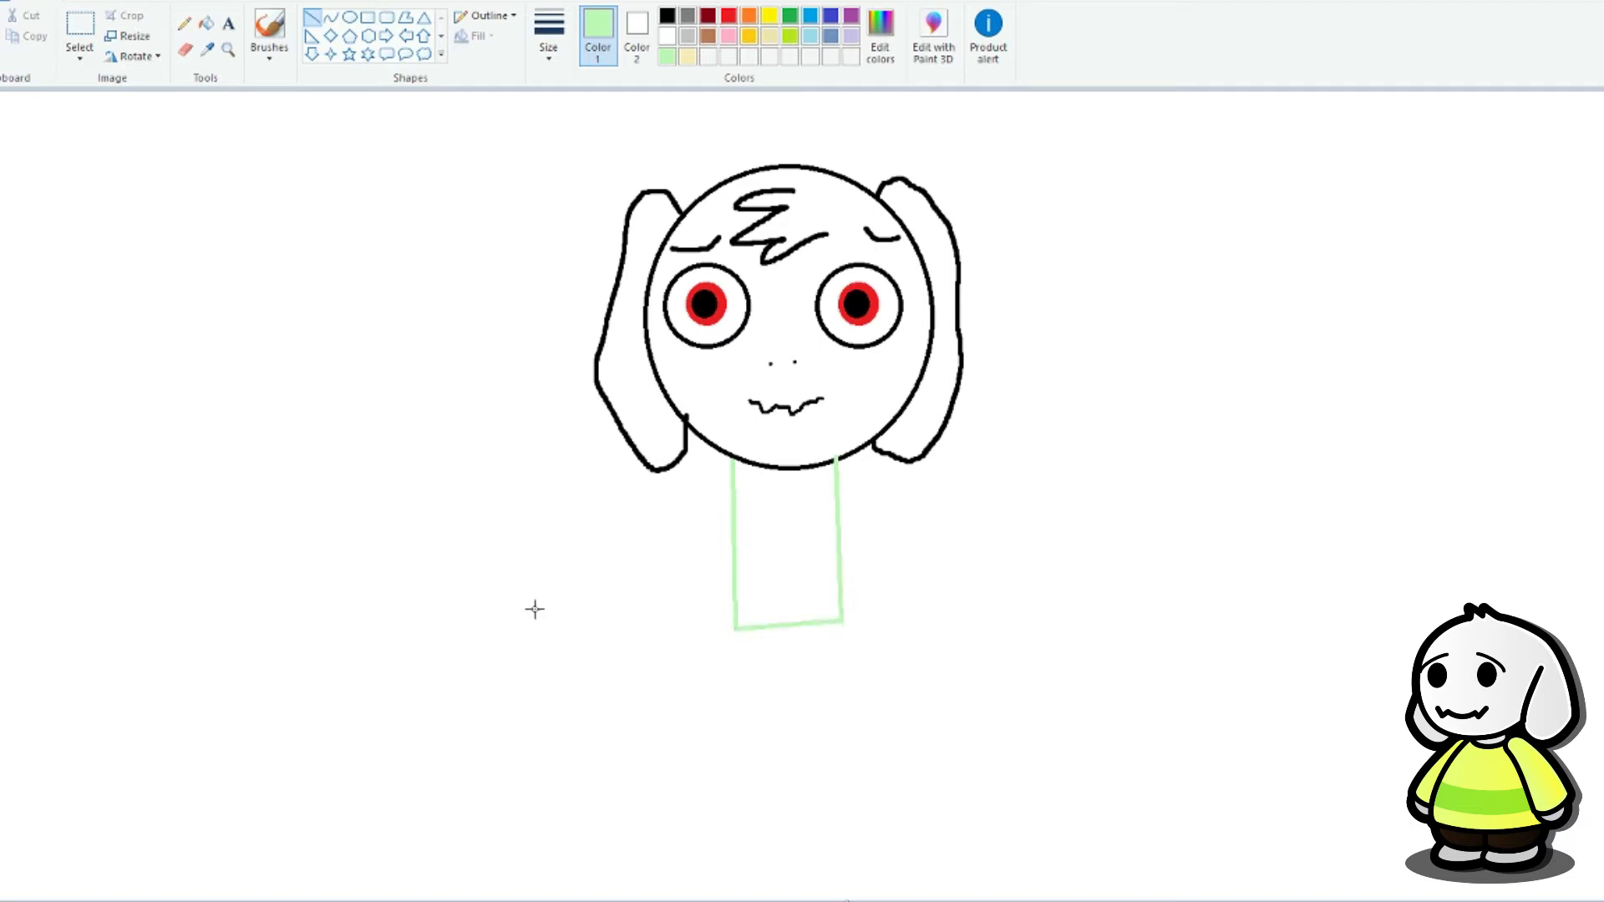
{"action": "left_click", "coordinate": [206, 23]}
{"action": "left_click", "coordinate": [785, 528]}
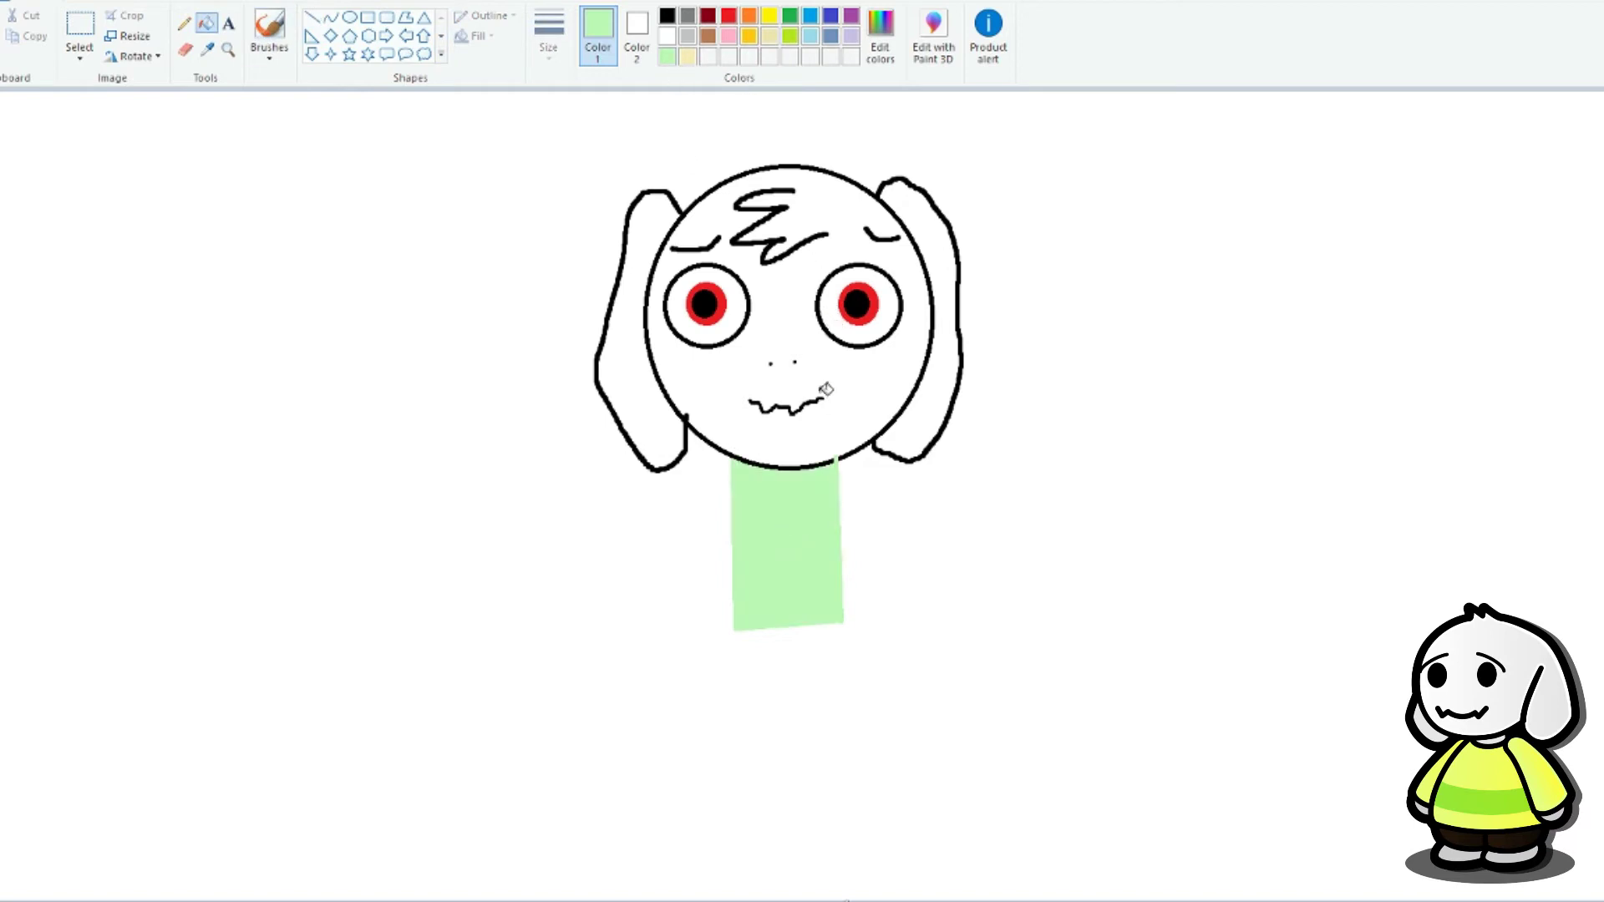
Step: Try to brush cream stripes freehand across the green torso
{"action": "left_click", "coordinate": [268, 32]}
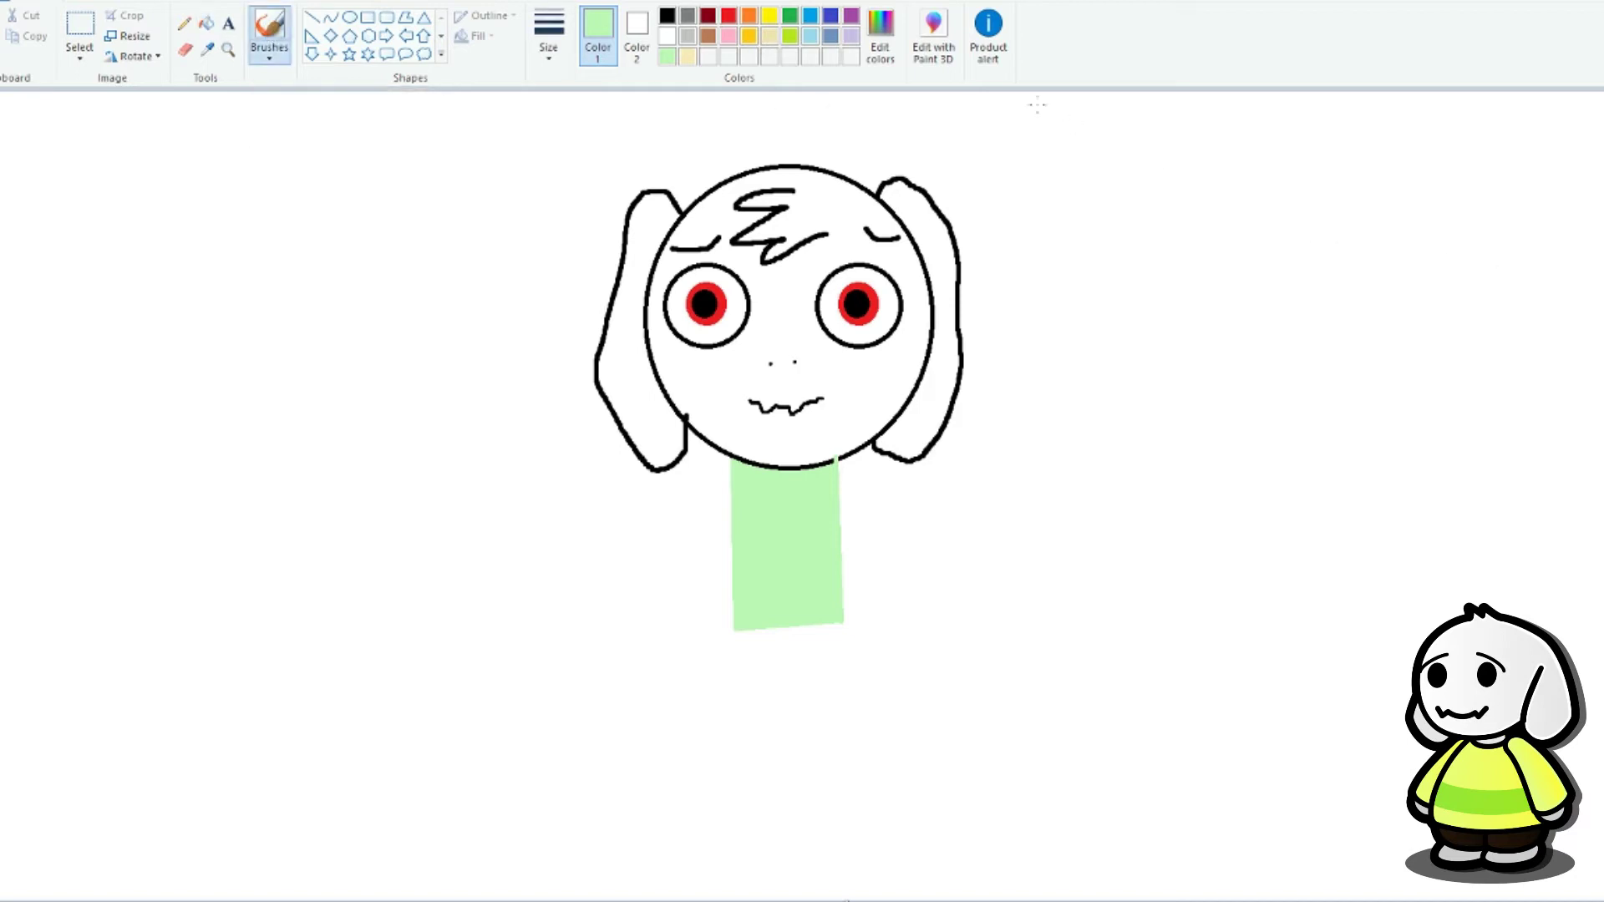
{"action": "left_click", "coordinate": [687, 55]}
{"action": "left_click_drag", "start_coordinate": [770, 487], "coordinate": [820, 495]}
{"action": "mouse_move", "coordinate": [727, 520]}
{"action": "left_mouse_down"}
{"action": "mouse_move", "coordinate": [960, 532]}
{"action": "mouse_move", "coordinate": [910, 380]}
{"action": "mouse_move", "coordinate": [1603, 491]}
{"action": "left_mouse_up"}
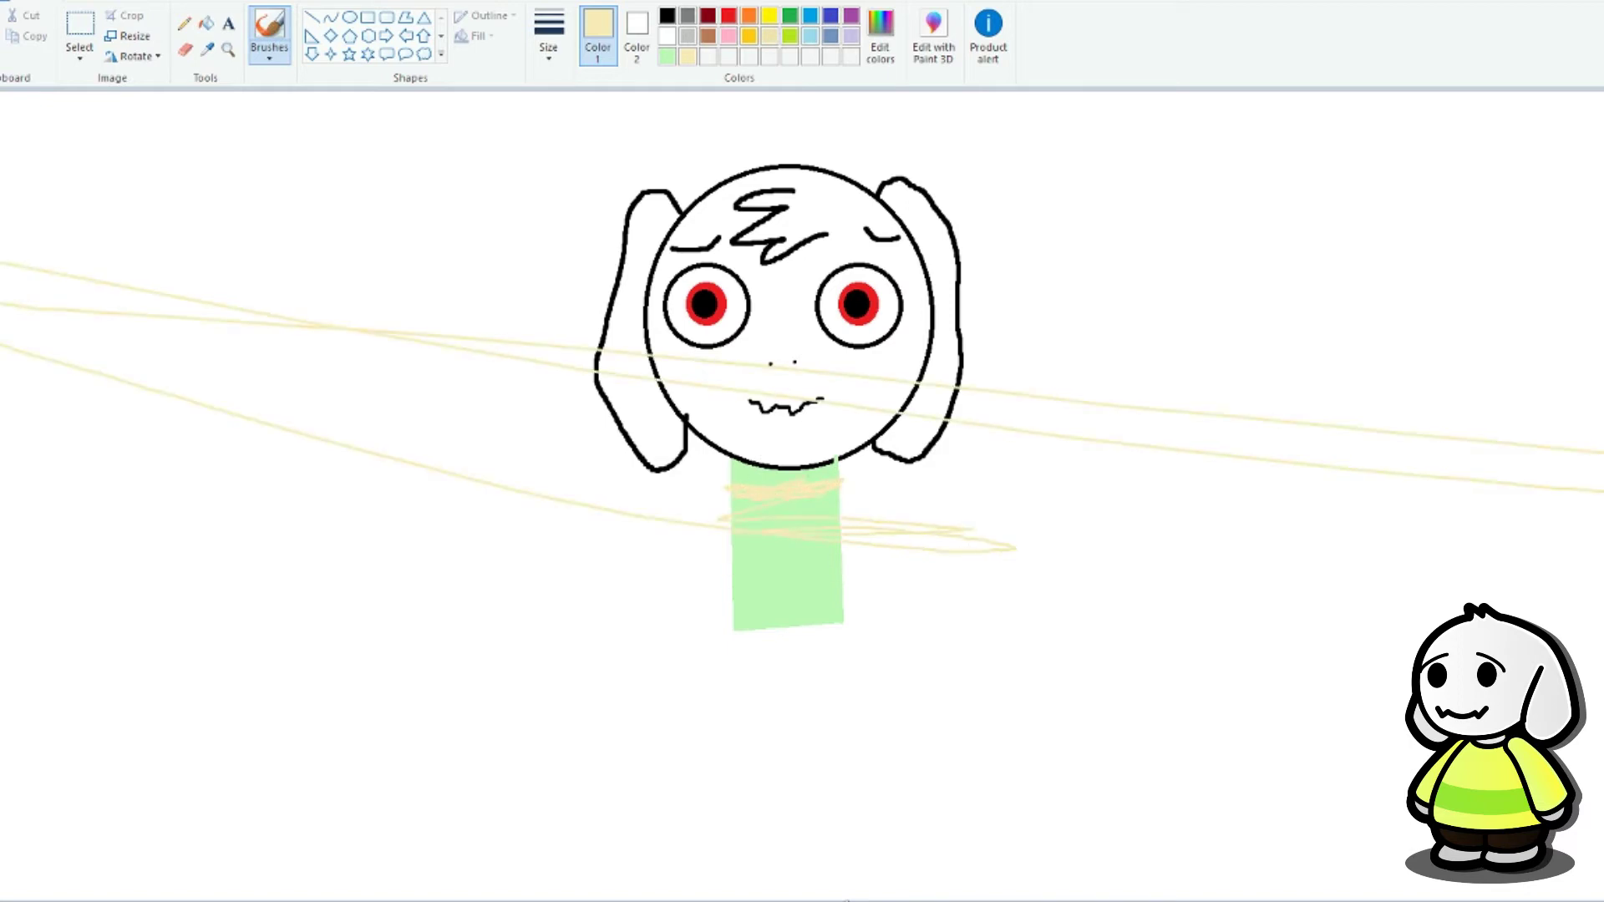
{"action": "key", "text": "ctrl+z"}
{"action": "key", "text": "ctrl+z"}
{"action": "key", "text": "ctrl+z"}
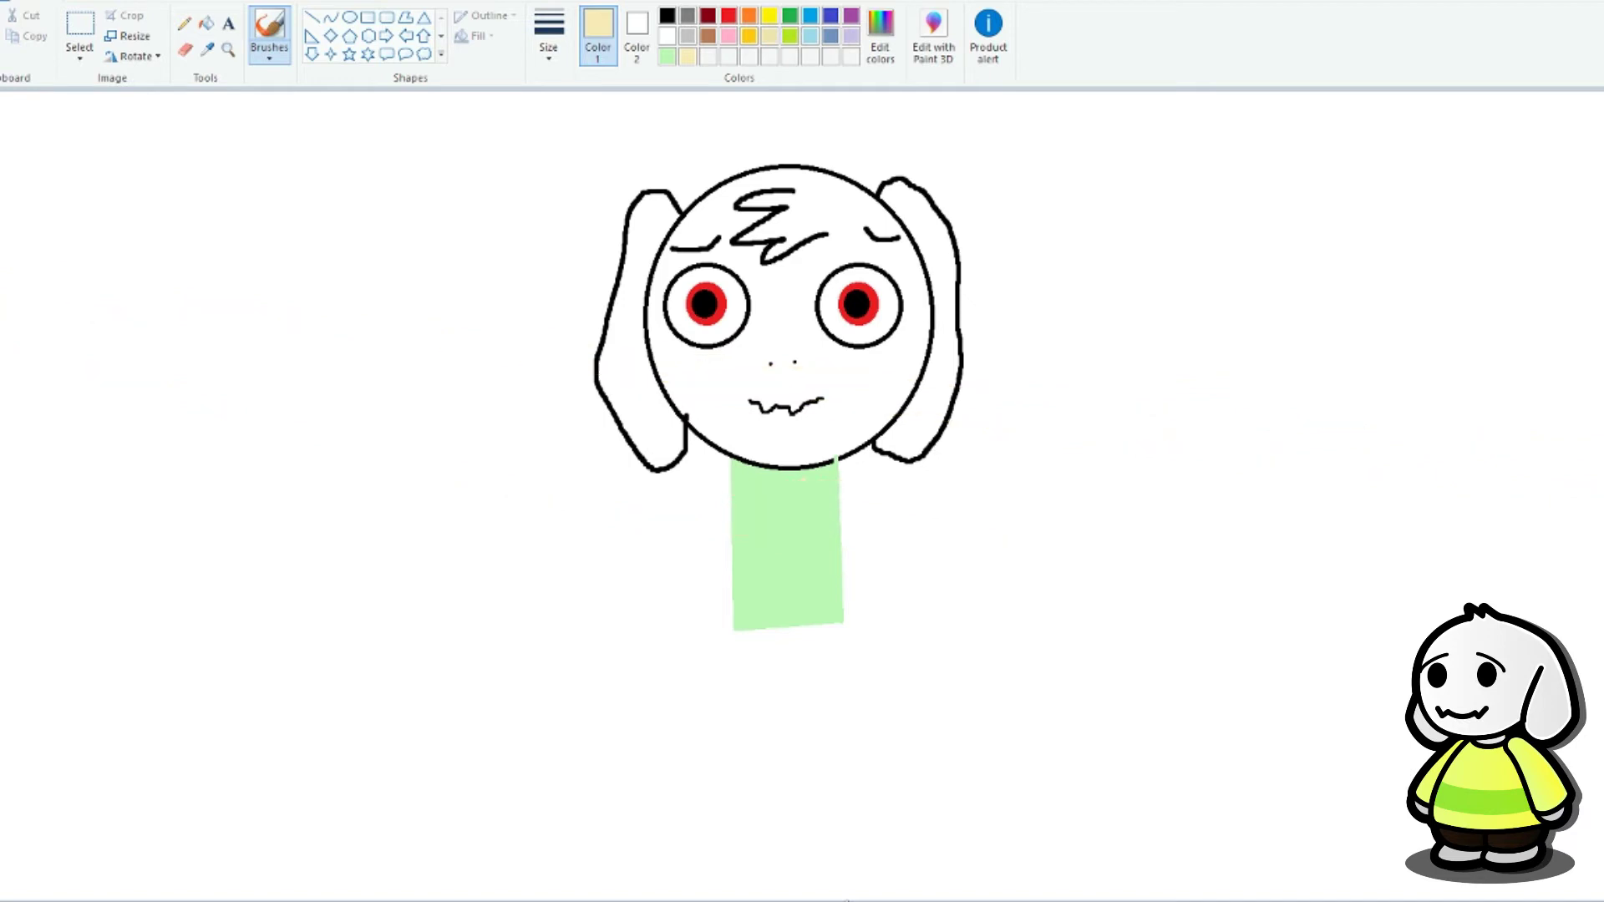
Step: Make a solid cream stripe across the upper torso using straight lines
{"action": "left_click", "coordinate": [312, 16]}
{"action": "mouse_move", "coordinate": [842, 491]}
{"action": "left_mouse_down"}
{"action": "mouse_move", "coordinate": [732, 492]}
{"action": "mouse_move", "coordinate": [819, 518]}
{"action": "mouse_move", "coordinate": [841, 508]}
{"action": "left_mouse_up"}
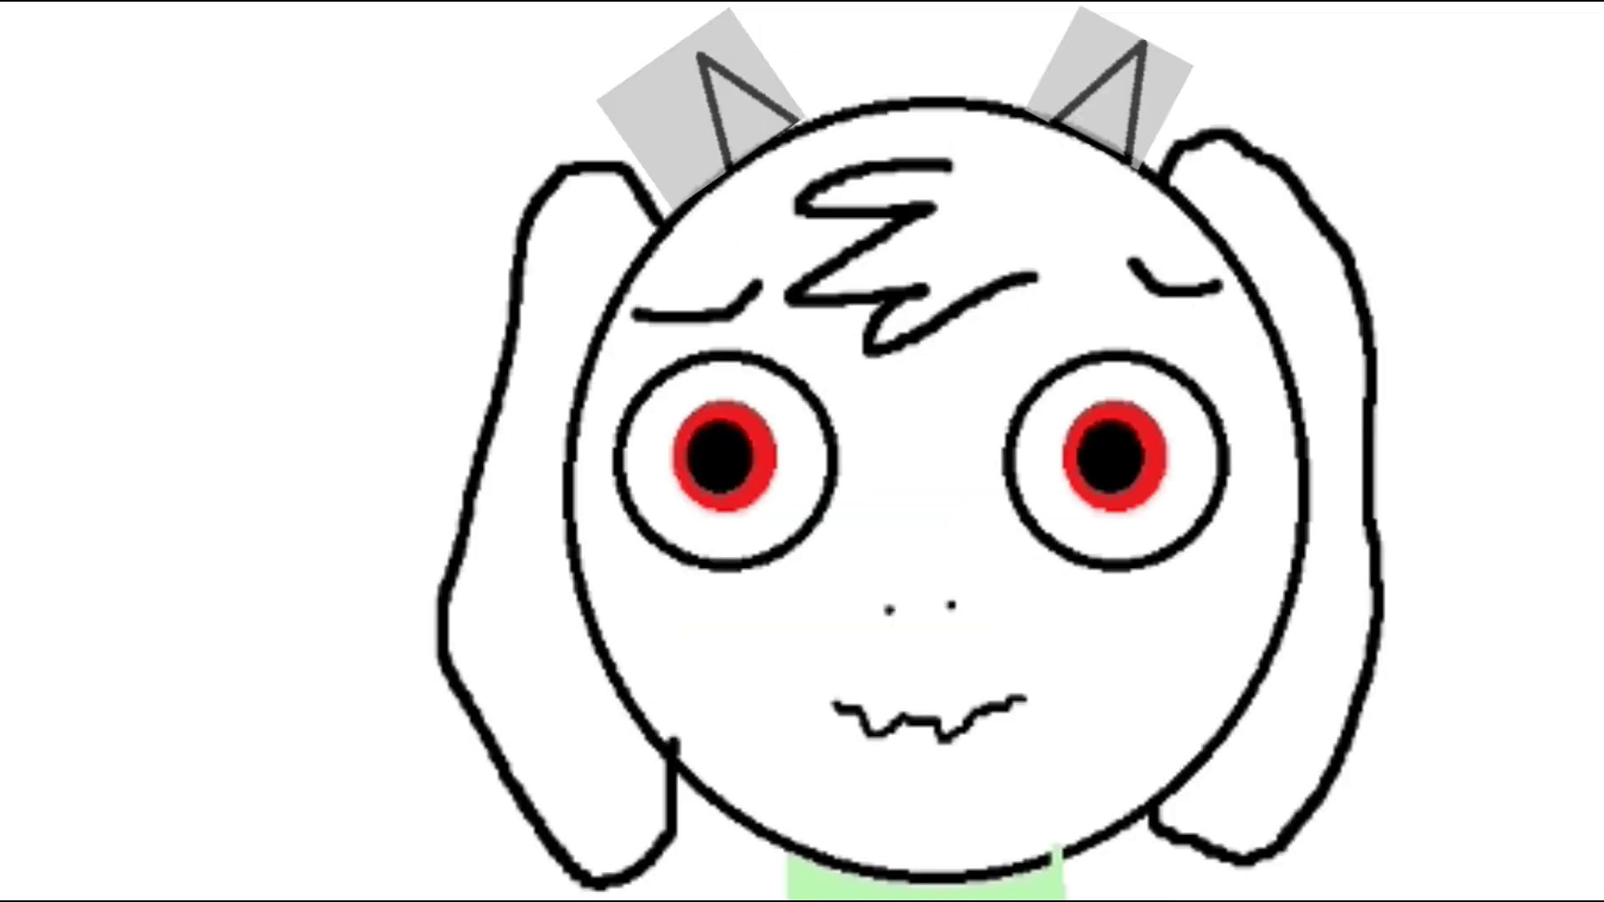
{"action": "key", "text": "Escape"}
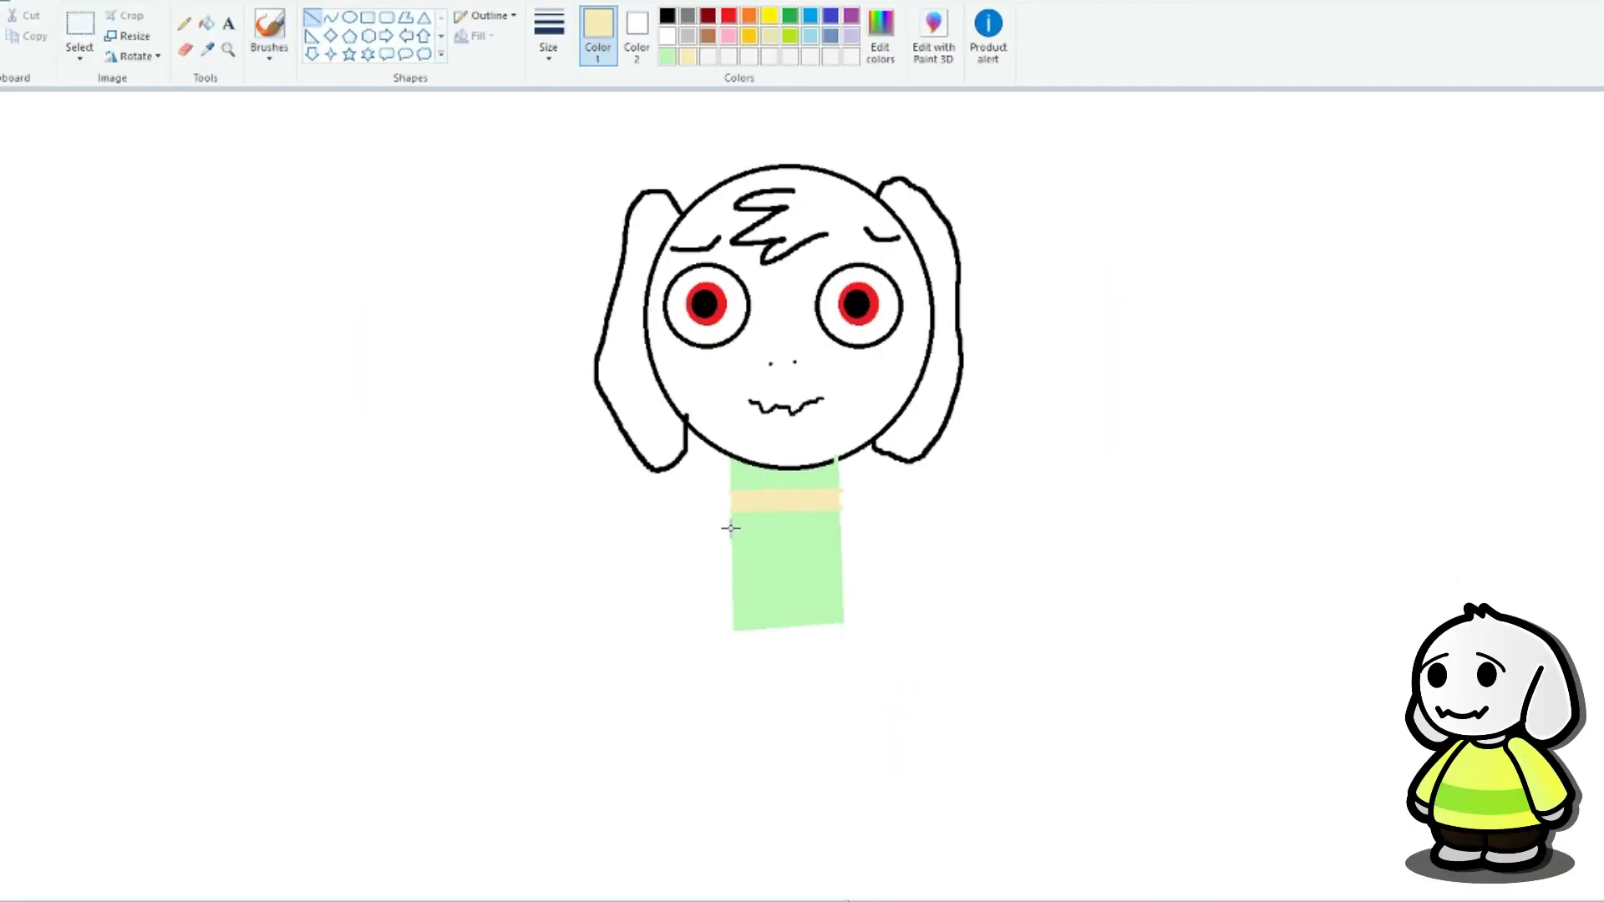
Step: Draw two more pairs of straight cream lines across the lower torso and fill the space within each pair
{"action": "left_click_drag", "start_coordinate": [730, 528], "coordinate": [845, 528]}
{"action": "left_click_drag", "start_coordinate": [731, 545], "coordinate": [850, 543]}
{"action": "left_click_drag", "start_coordinate": [737, 573], "coordinate": [849, 569]}
{"action": "left_click", "coordinate": [723, 585]}
{"action": "left_click_drag", "start_coordinate": [733, 609], "coordinate": [846, 601]}
{"action": "left_click", "coordinate": [206, 26]}
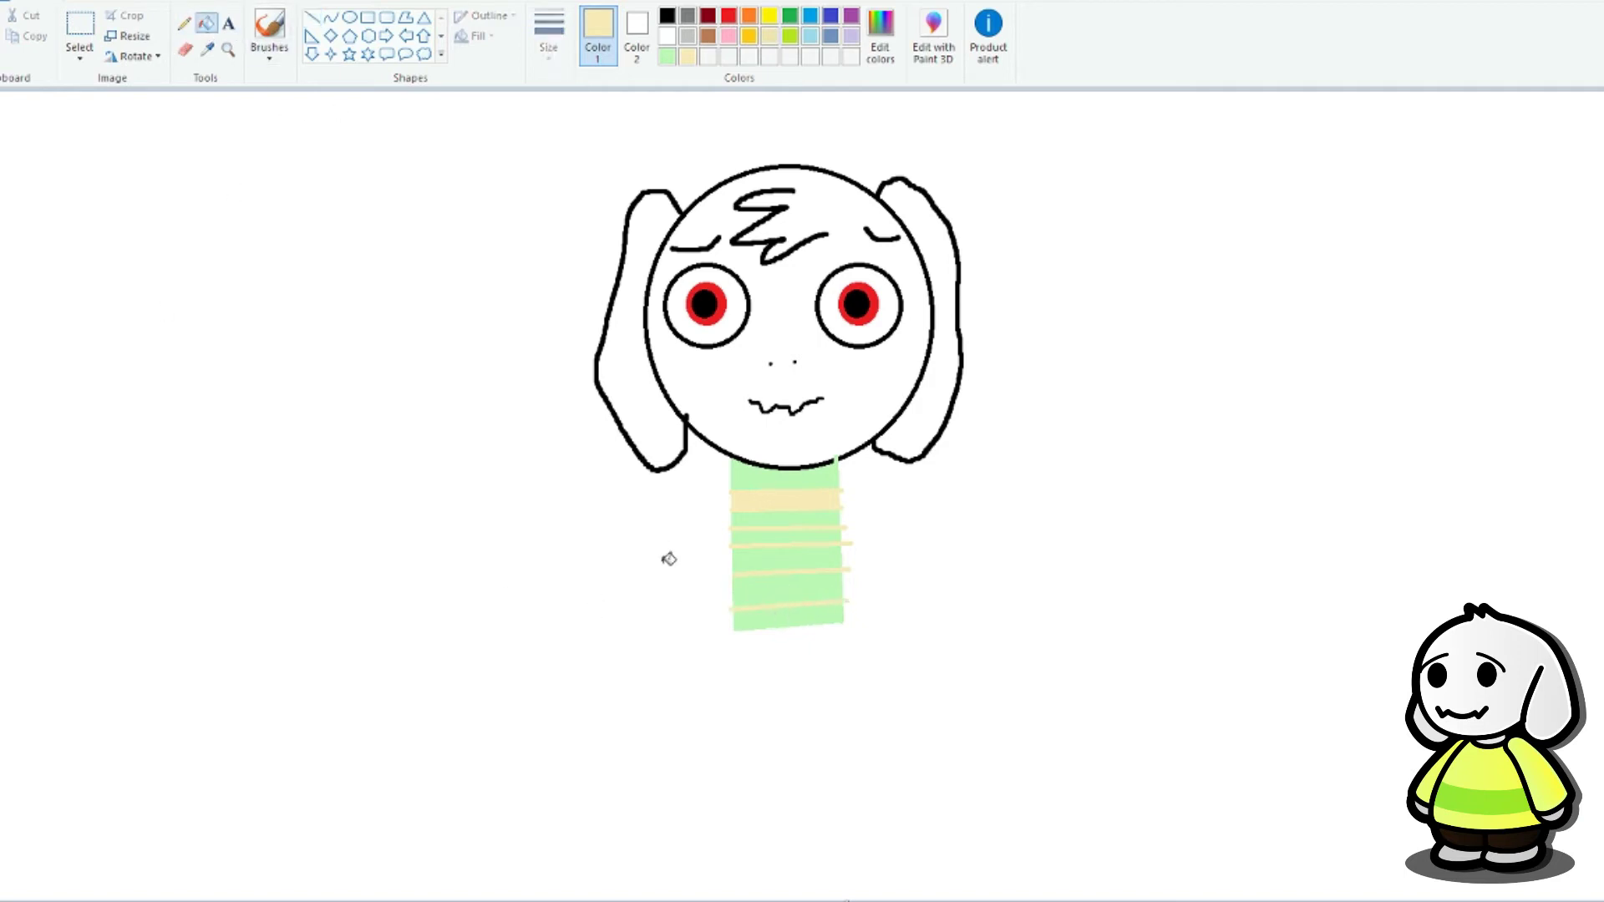
{"action": "left_click", "coordinate": [789, 535]}
{"action": "left_click", "coordinate": [763, 582]}
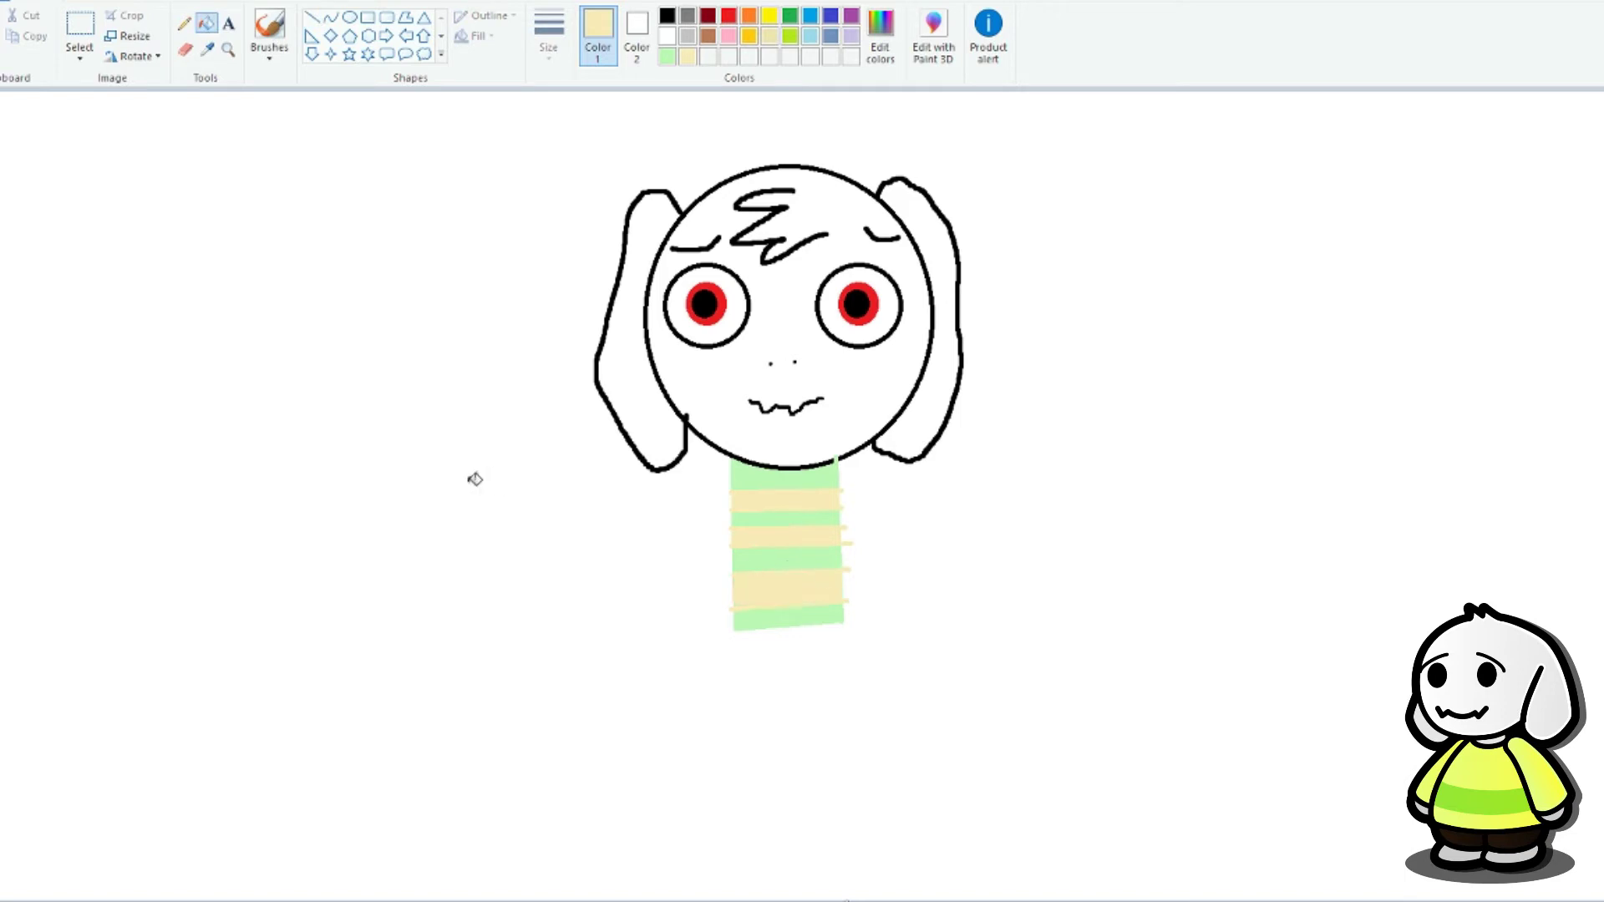
Step: Remove the stripe ends that stick out past both sides of the torso
{"action": "left_click", "coordinate": [666, 35]}
{"action": "left_click", "coordinate": [269, 30]}
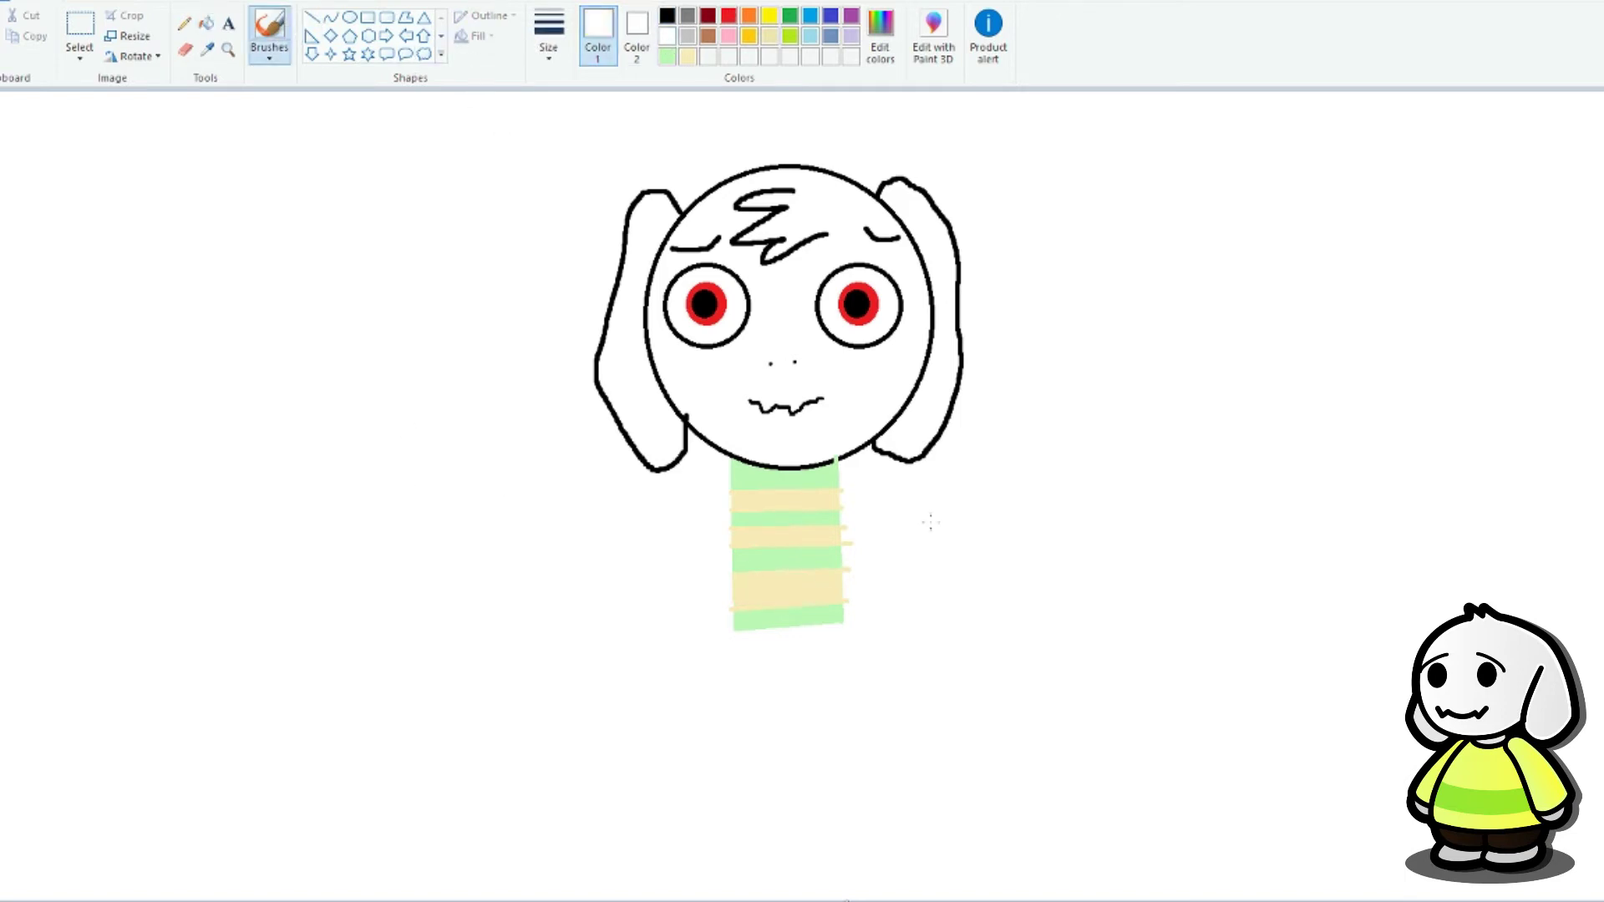
{"action": "left_click_drag", "start_coordinate": [845, 483], "coordinate": [844, 641]}
{"action": "key", "text": "ctrl+z"}
{"action": "left_click", "coordinate": [80, 34]}
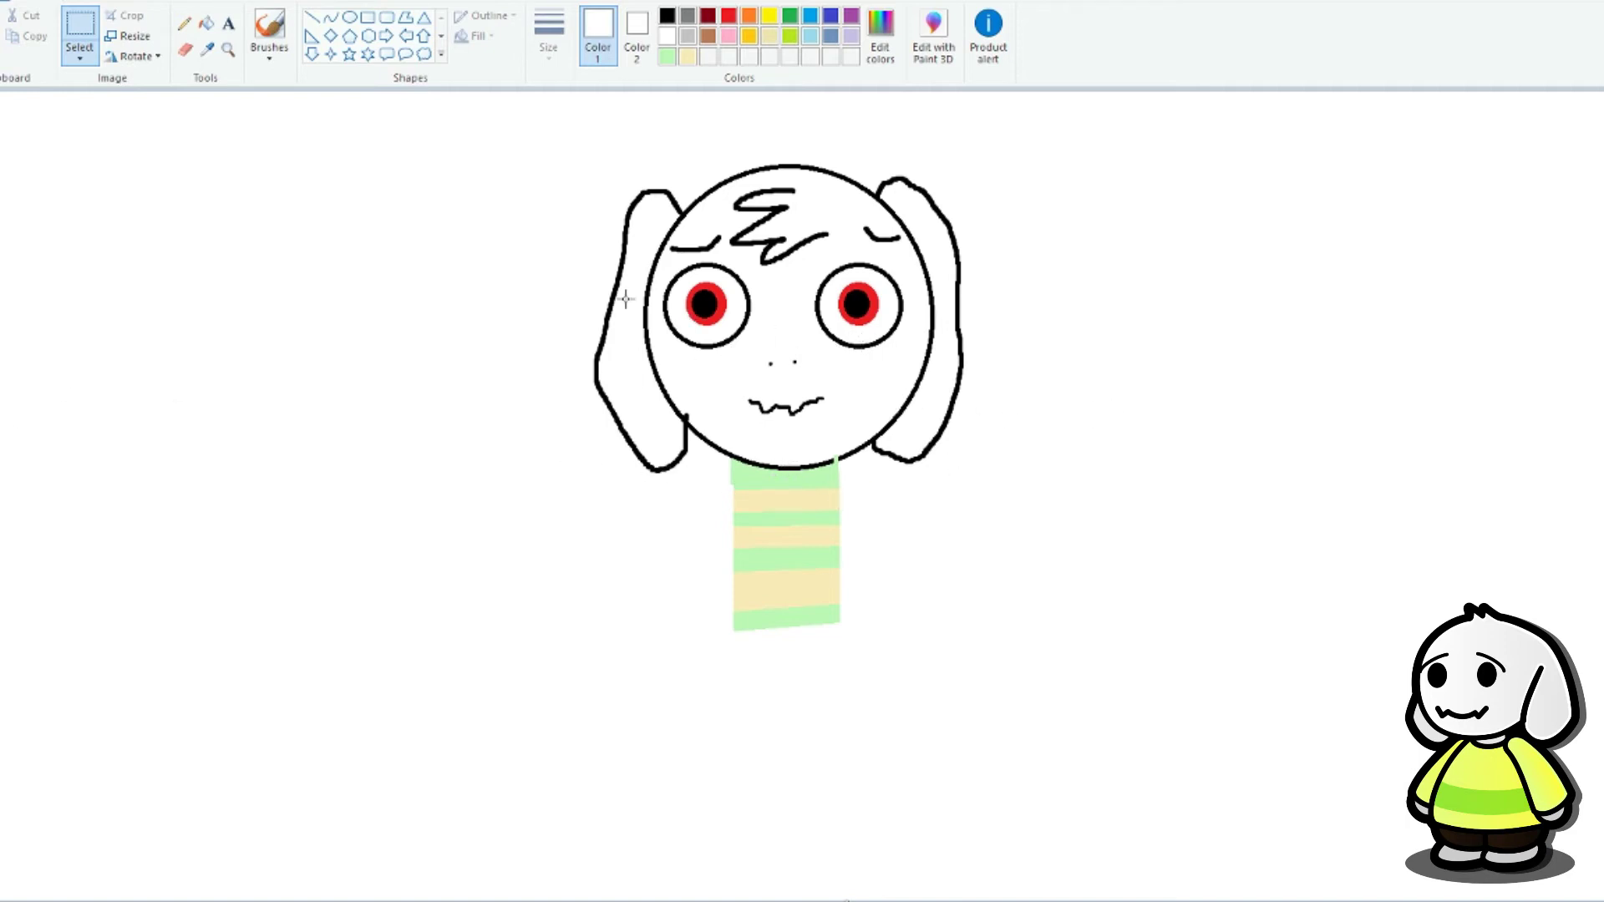
Step: Mix a darker green with hue 76, saturation 192 and luminosity 167, and brush a bent arm outline across the torso
{"action": "left_click", "coordinate": [669, 57]}
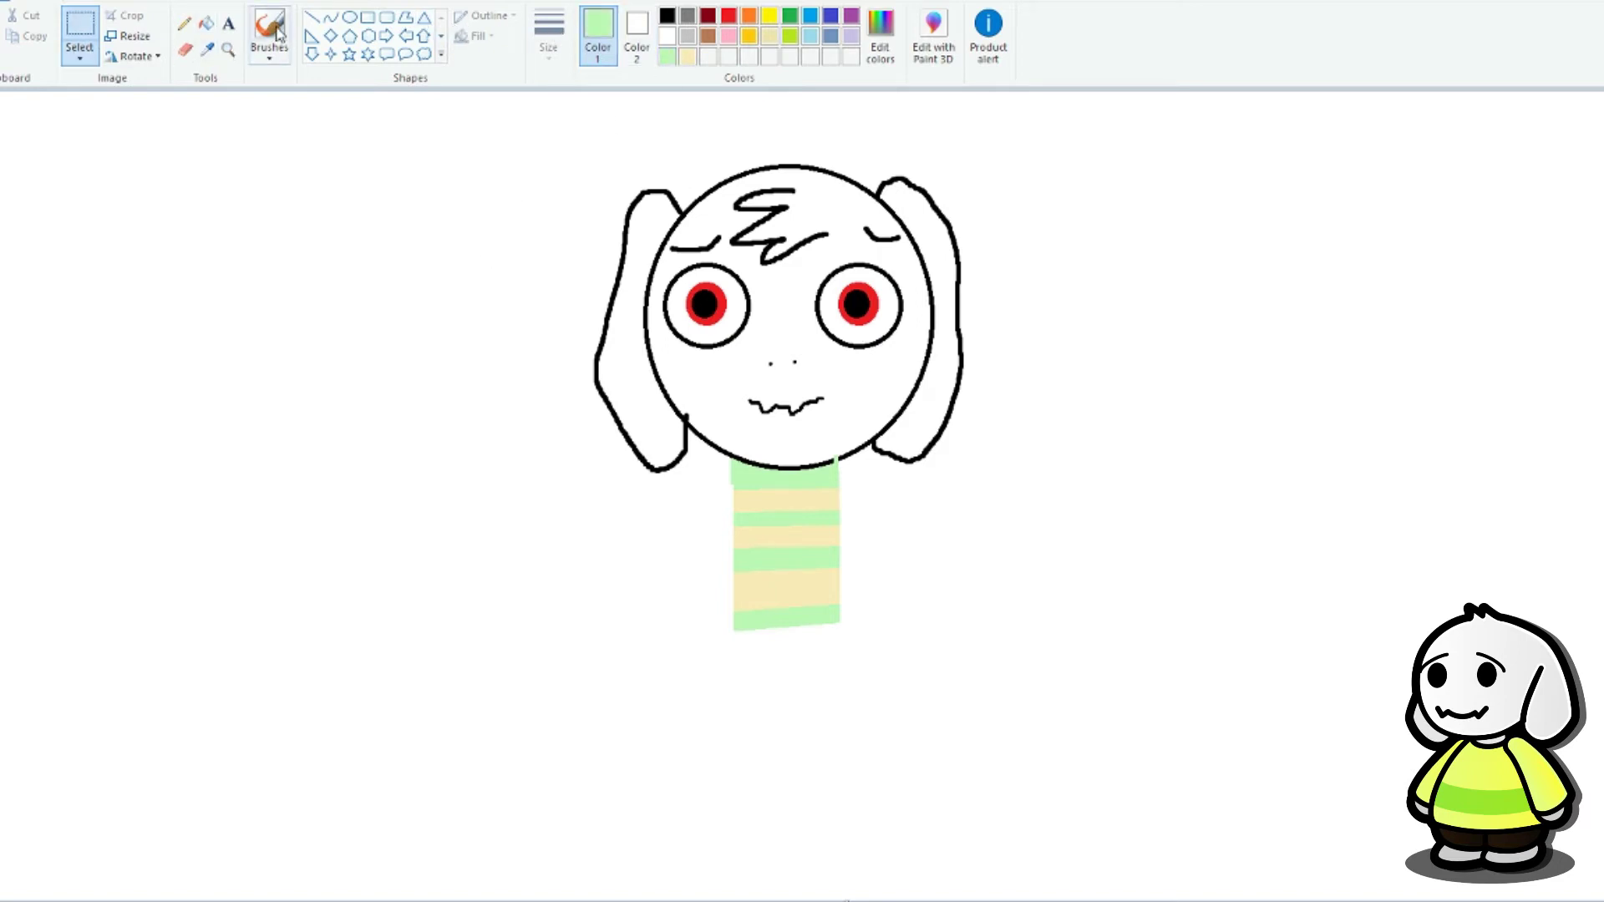
{"action": "left_click", "coordinate": [278, 33]}
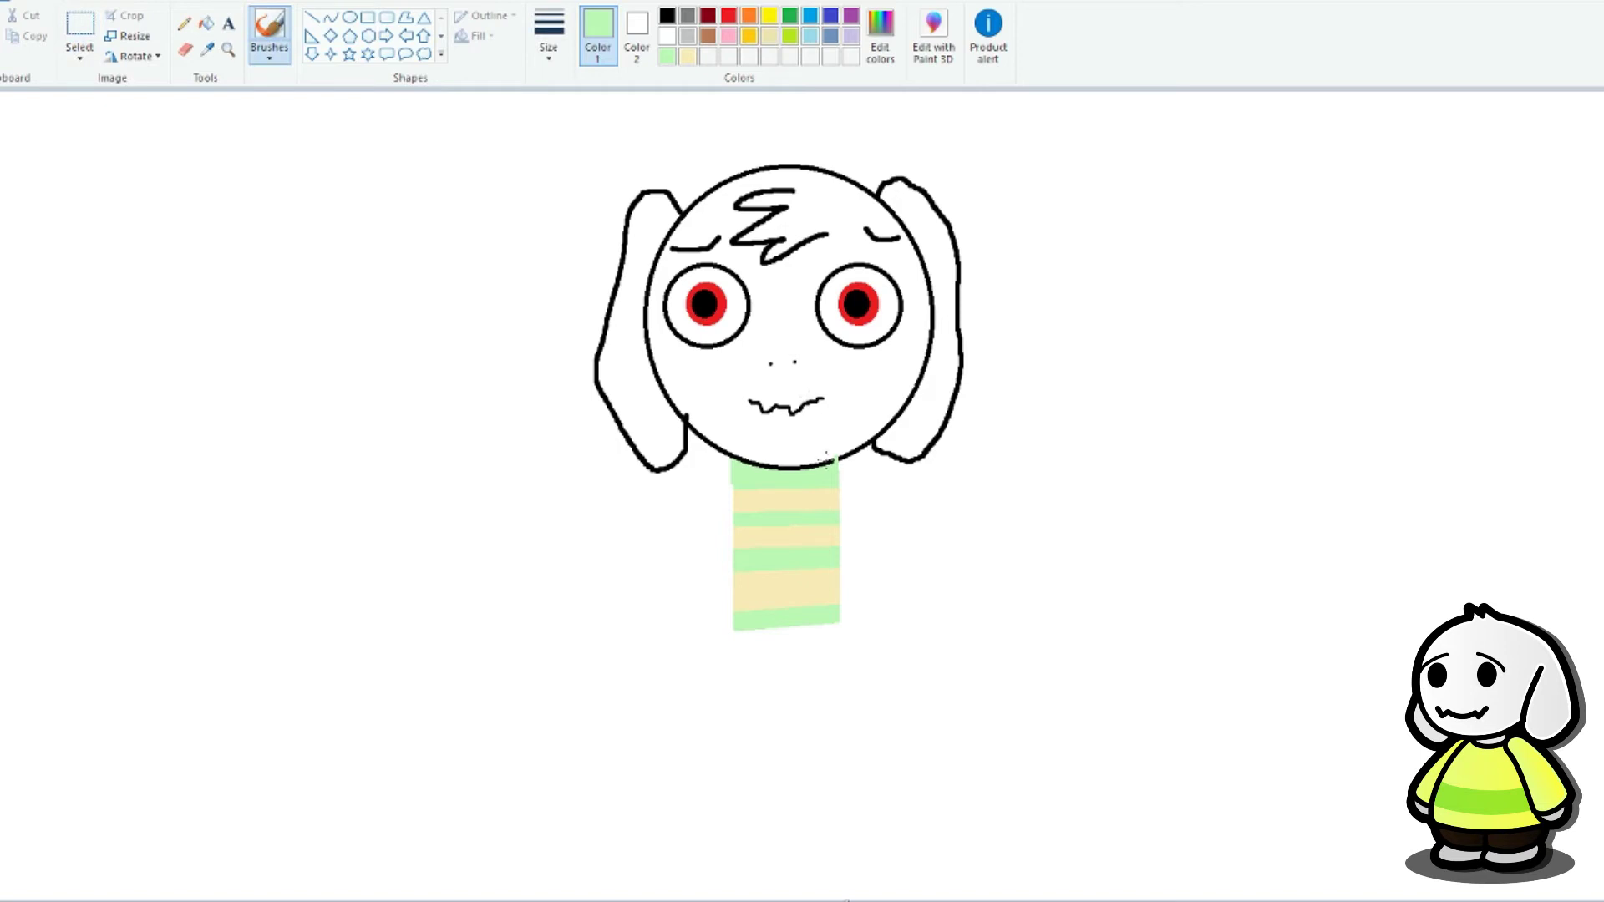
{"action": "left_click", "coordinate": [880, 33]}
{"action": "left_click", "coordinate": [1042, 365]}
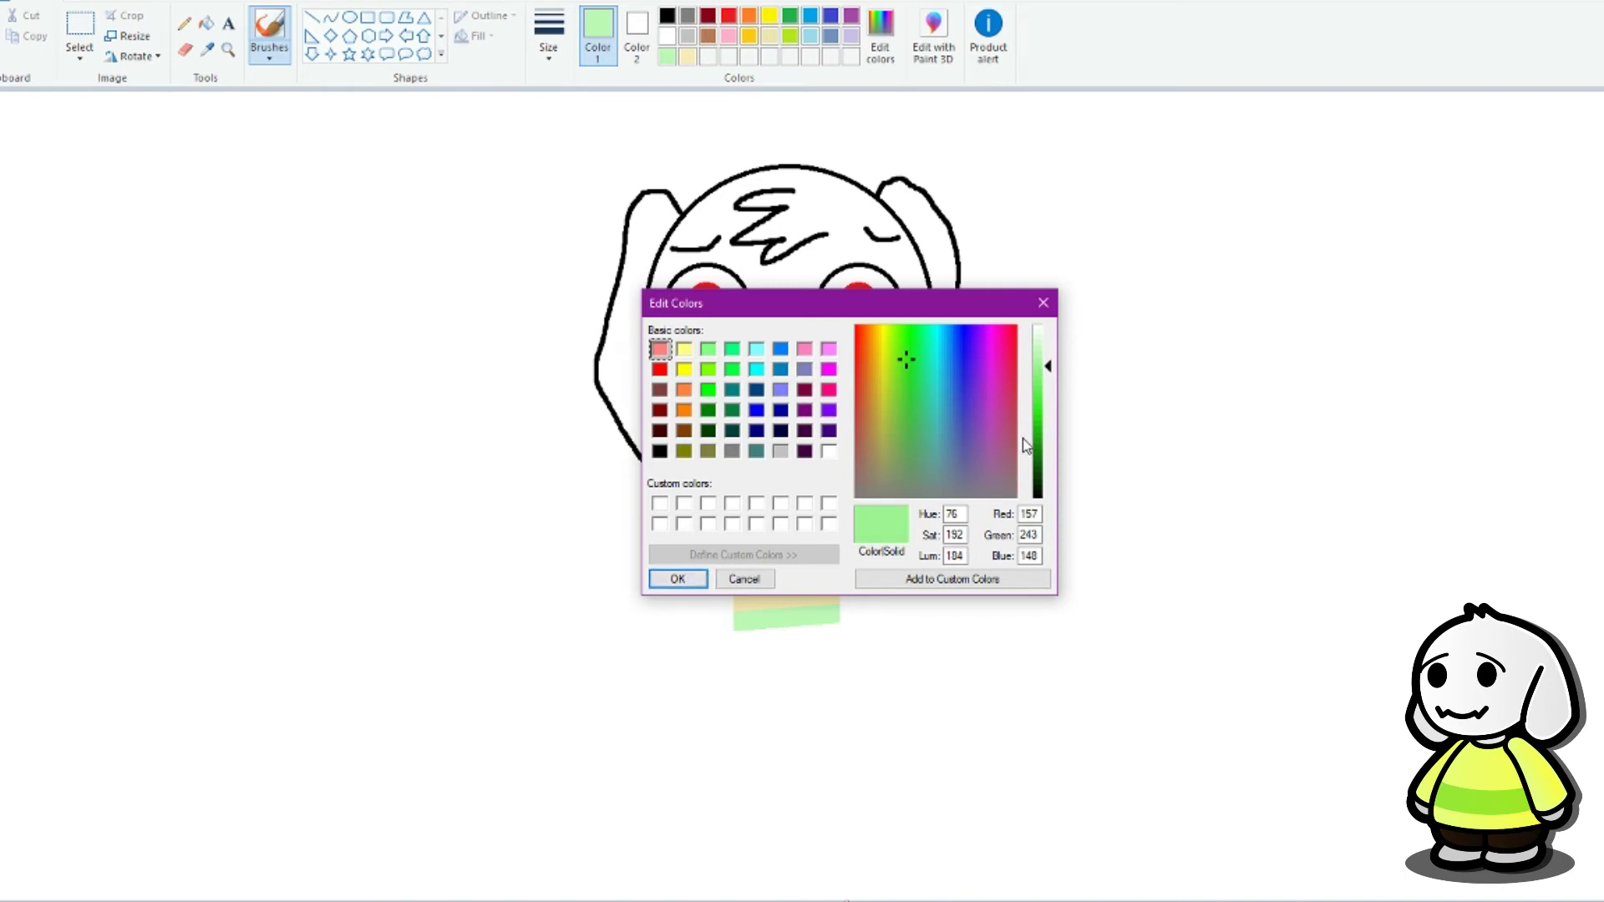
{"action": "left_click", "coordinate": [1049, 380]}
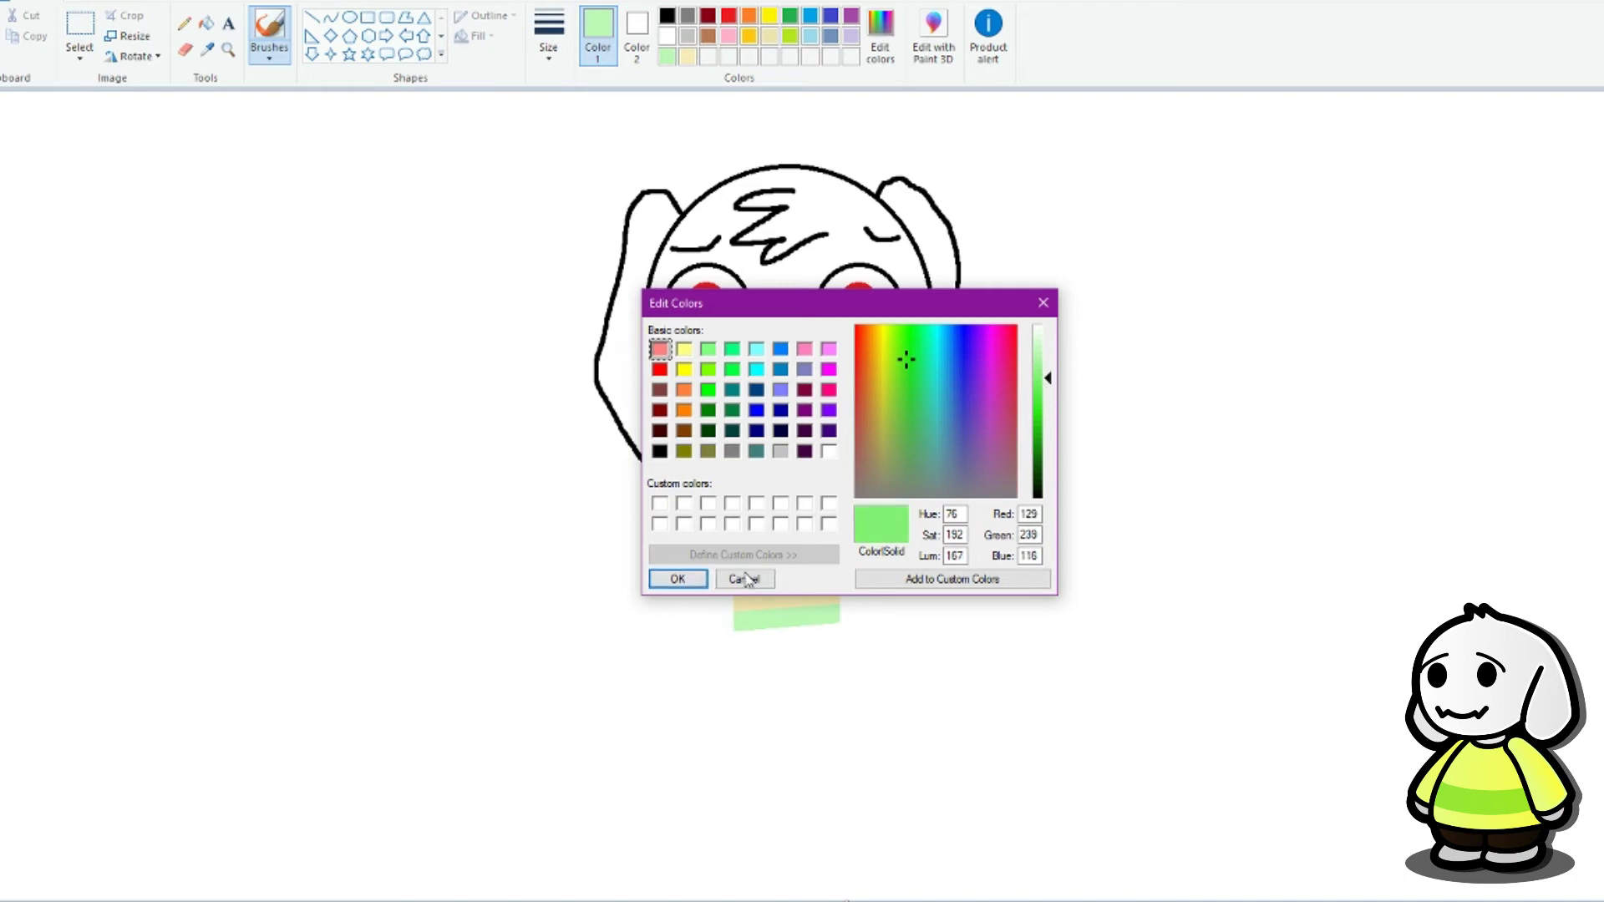
{"action": "left_click", "coordinate": [678, 579]}
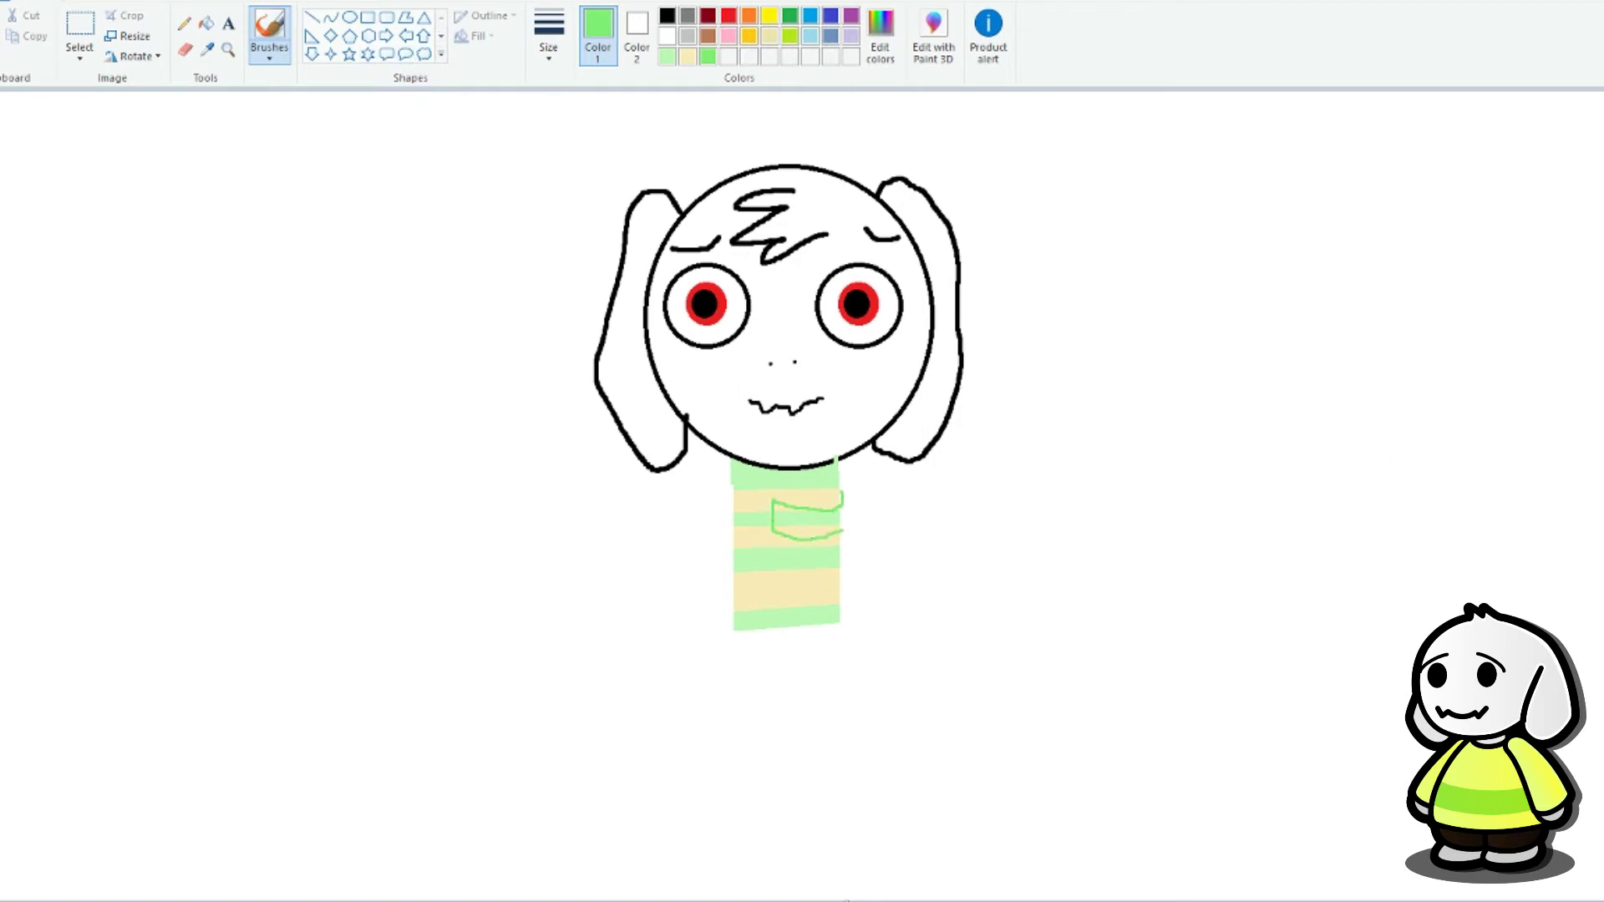
Step: Color the arm across the torso in alternating cream and pale green bands, with jagged black fingers at its end
{"action": "left_click", "coordinate": [206, 24]}
{"action": "left_click", "coordinate": [667, 56]}
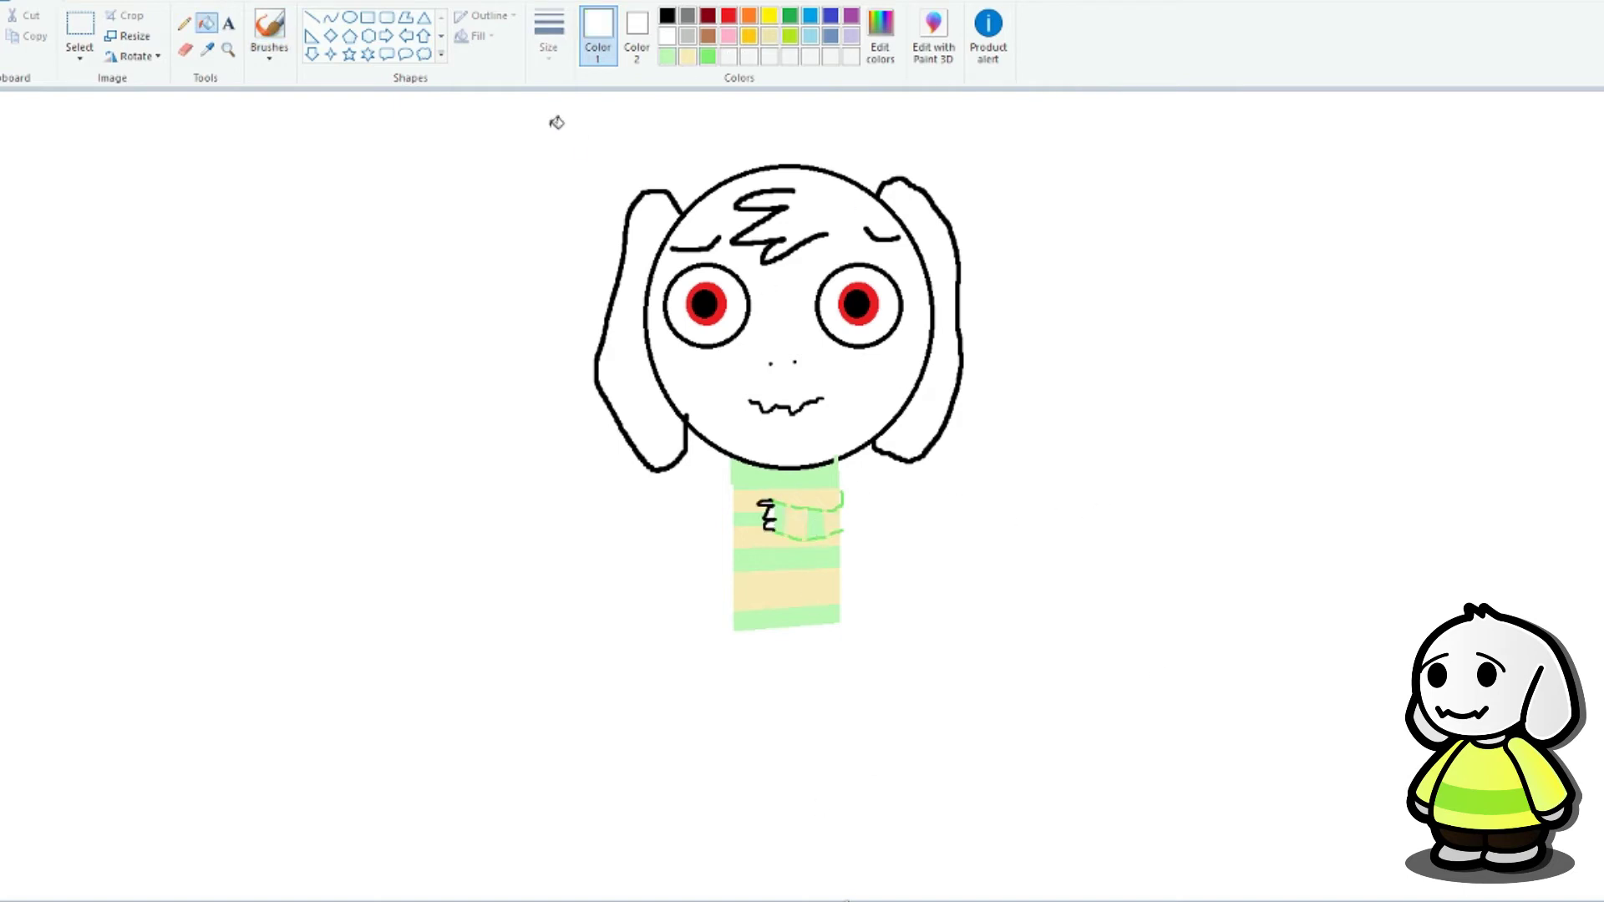
Step: Try to brush a second arm outline in pale green from the torso's upper left edge
{"action": "left_click", "coordinate": [266, 25]}
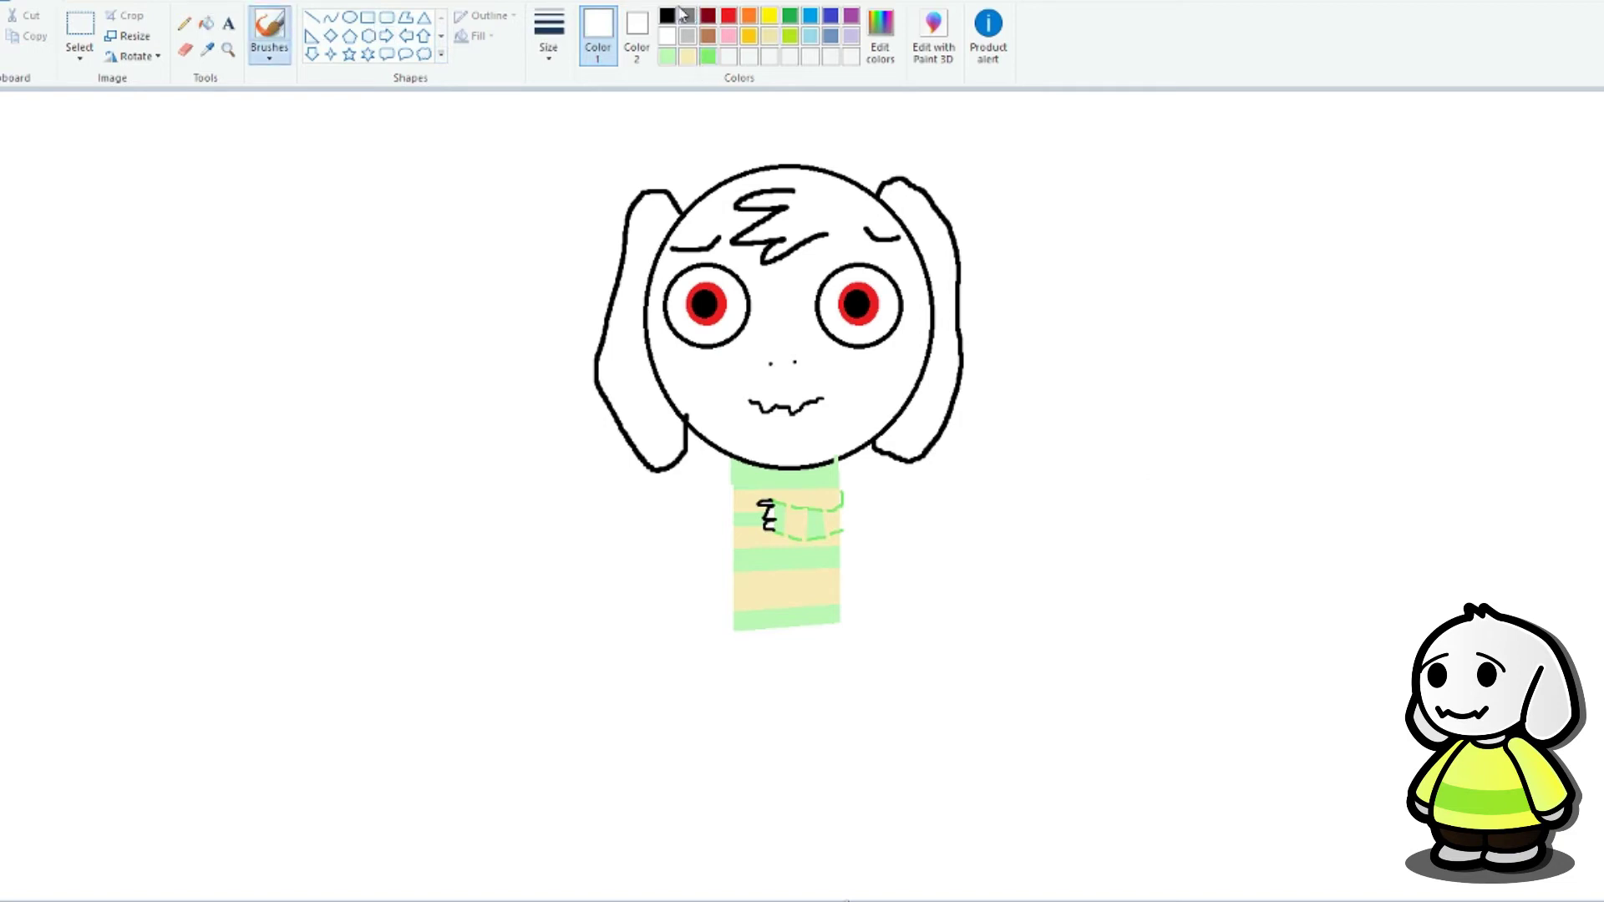
{"action": "left_click", "coordinate": [667, 56]}
{"action": "left_click_drag", "start_coordinate": [733, 486], "coordinate": [675, 508]}
{"action": "key", "text": "ctrl+z"}
{"action": "mouse_move", "coordinate": [652, 479]}
{"action": "left_mouse_down"}
{"action": "mouse_move", "coordinate": [323, 827]}
{"action": "mouse_move", "coordinate": [739, 92]}
{"action": "left_mouse_up"}
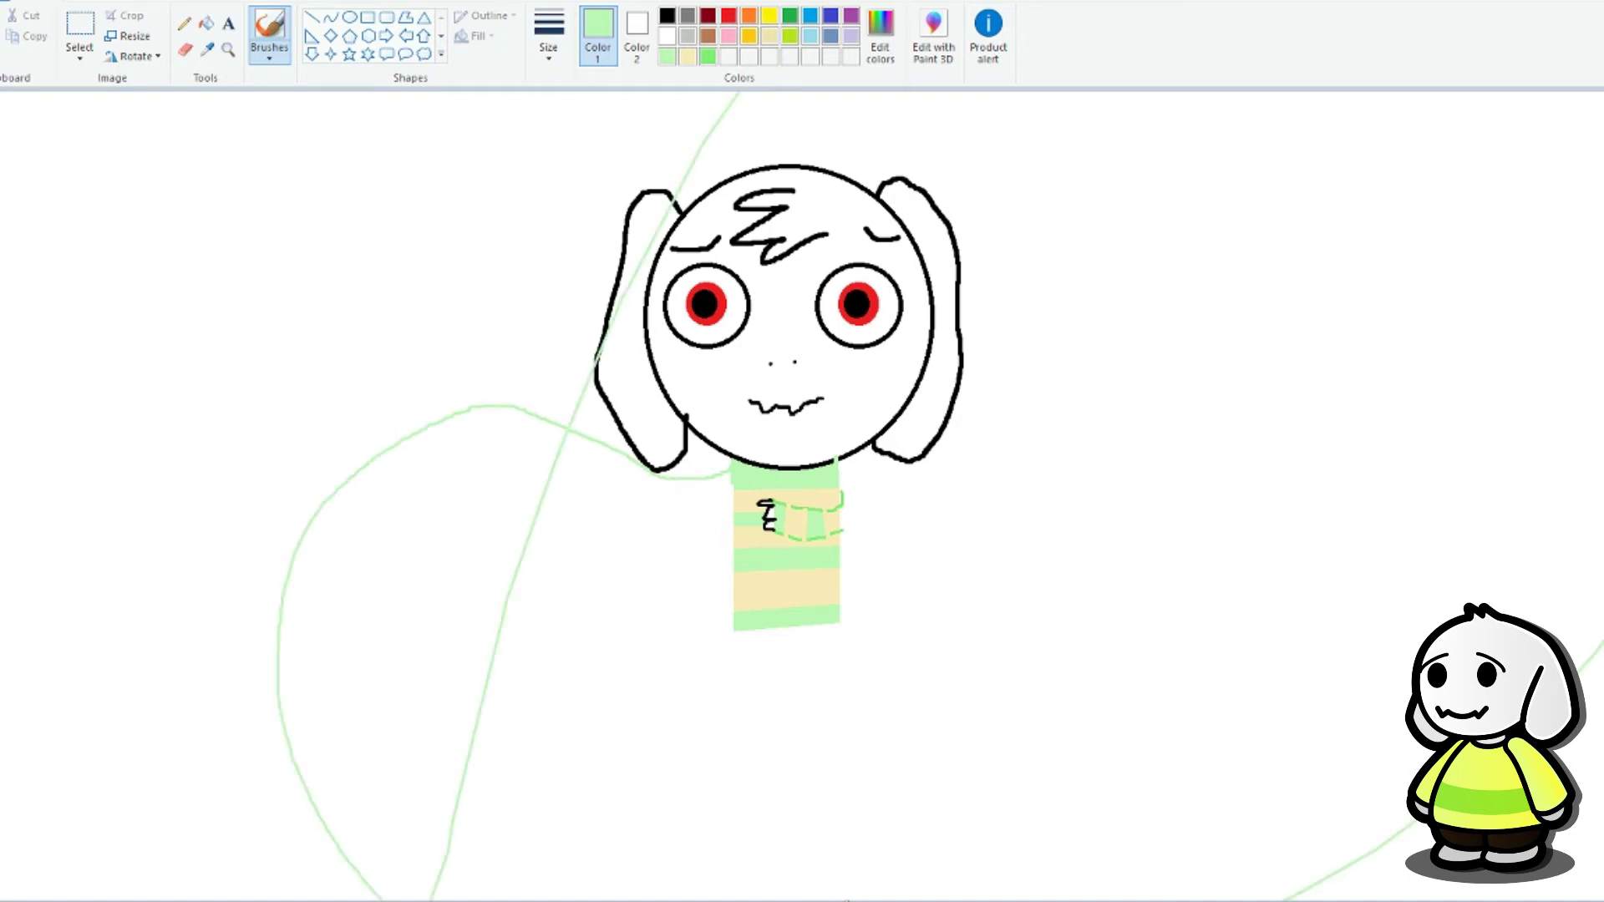
{"action": "key", "text": "ctrl+z"}
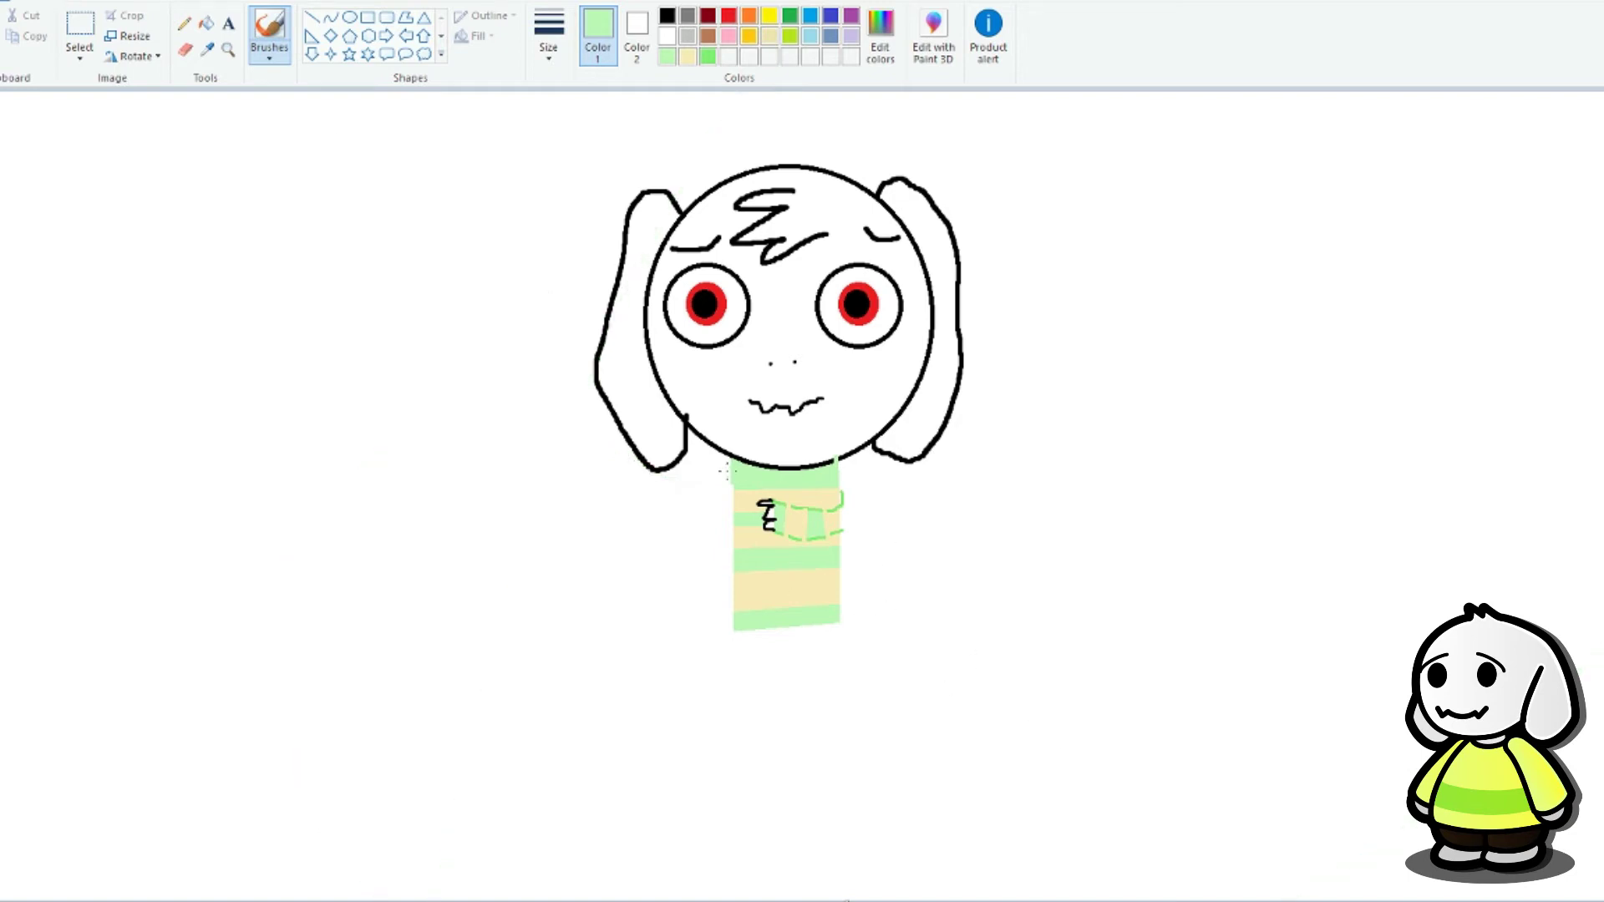
Step: Brush a short rounded arm outline from the torso's upper left edge to below the left ear and fill it pale green
{"action": "mouse_move", "coordinate": [738, 472]}
{"action": "left_mouse_down"}
{"action": "mouse_move", "coordinate": [635, 477]}
{"action": "mouse_move", "coordinate": [654, 511]}
{"action": "mouse_move", "coordinate": [730, 504]}
{"action": "left_mouse_up"}
{"action": "left_click", "coordinate": [207, 23]}
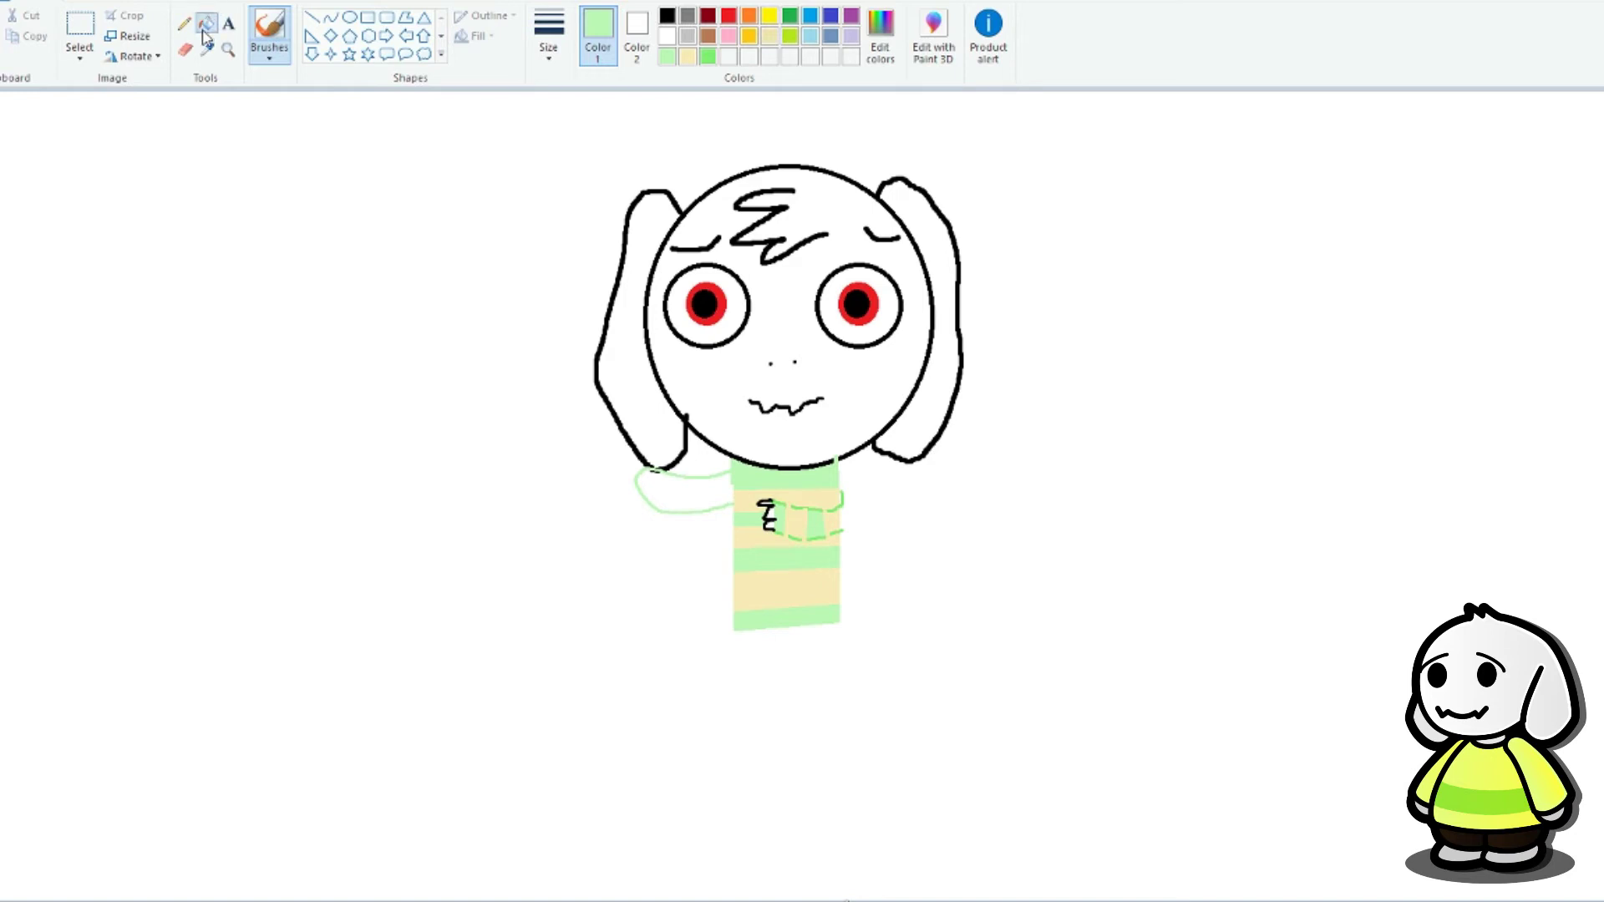
{"action": "left_click", "coordinate": [657, 485]}
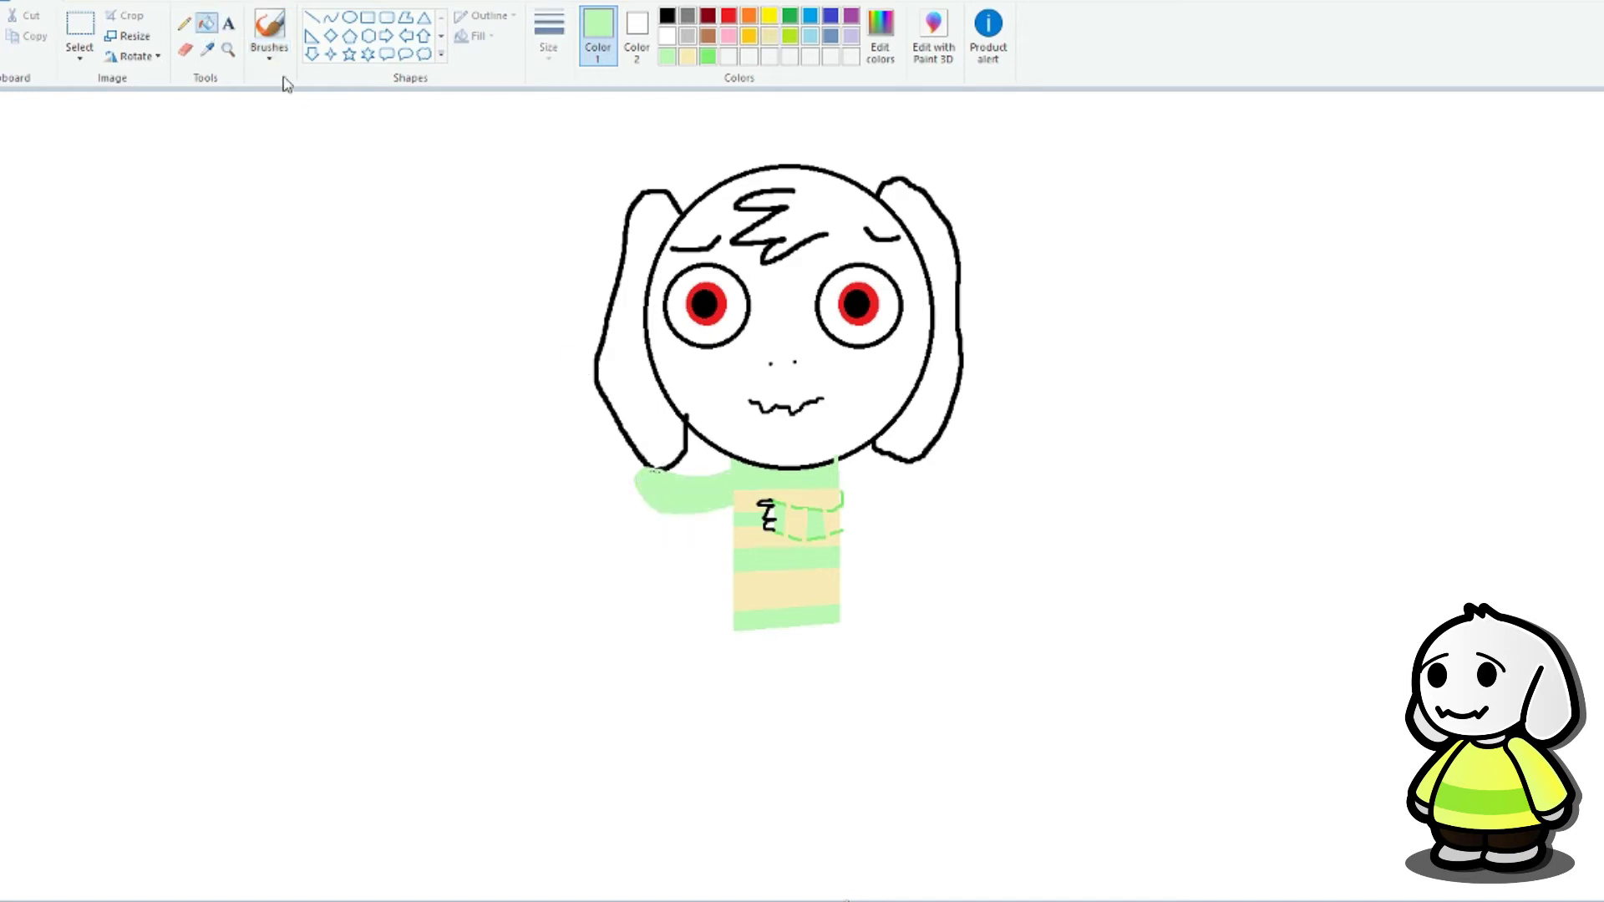
Step: Draw slanted cream lines across the pale green arm below the left ear to divide it into bands
{"action": "left_click", "coordinate": [269, 29]}
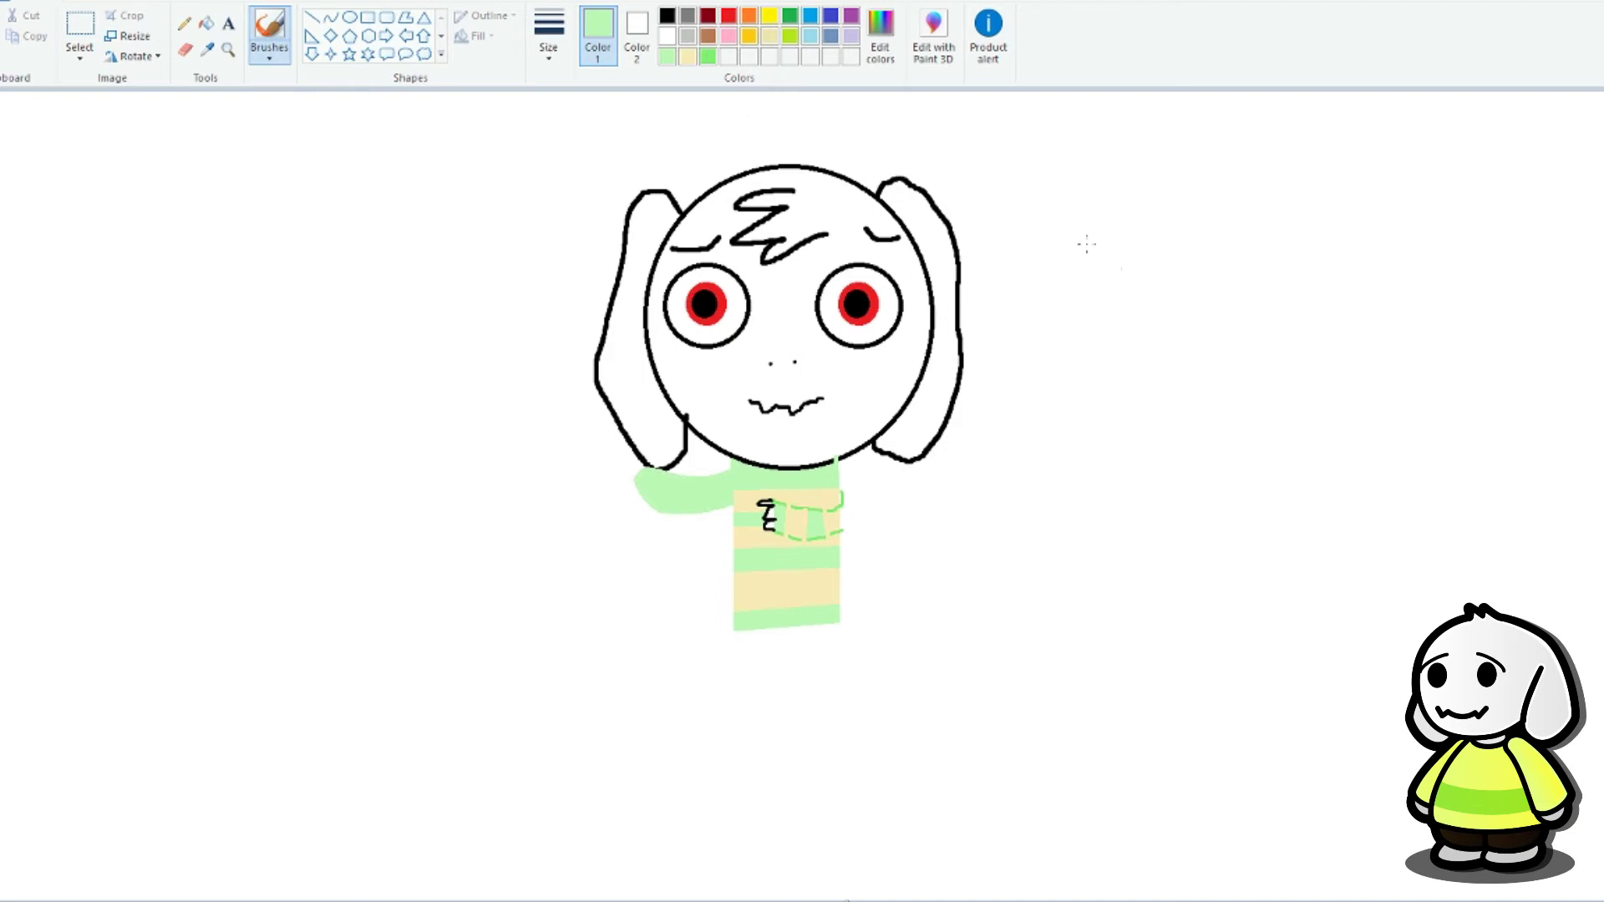
{"action": "left_click", "coordinate": [687, 56]}
{"action": "left_click", "coordinate": [311, 17]}
{"action": "mouse_move", "coordinate": [666, 470]}
{"action": "left_mouse_down"}
{"action": "mouse_move", "coordinate": [650, 506]}
{"action": "mouse_move", "coordinate": [673, 476]}
{"action": "mouse_move", "coordinate": [658, 472]}
{"action": "mouse_move", "coordinate": [668, 511]}
{"action": "mouse_move", "coordinate": [707, 507]}
{"action": "mouse_move", "coordinate": [706, 473]}
{"action": "mouse_move", "coordinate": [724, 500]}
{"action": "mouse_move", "coordinate": [712, 464]}
{"action": "mouse_move", "coordinate": [715, 501]}
{"action": "left_mouse_up"}
{"action": "left_click", "coordinate": [685, 475]}
{"action": "left_click", "coordinate": [700, 479]}
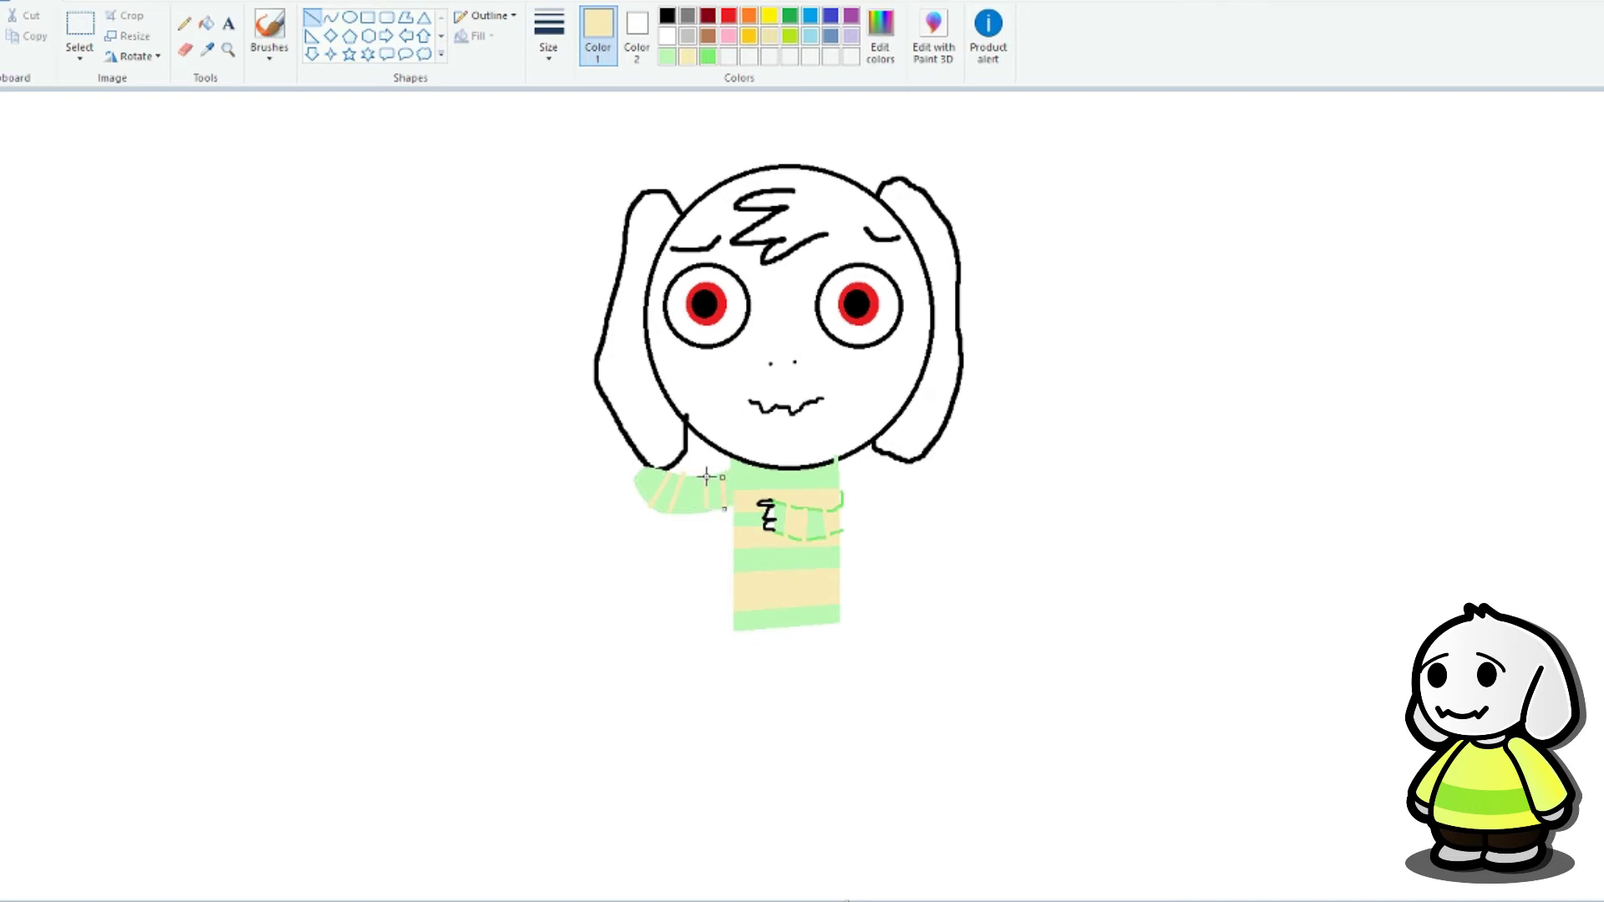
{"action": "left_click", "coordinate": [704, 471]}
{"action": "left_click_drag", "start_coordinate": [719, 464], "coordinate": [725, 508]}
Step: Fill alternate bands of that arm with cream and touch up its edges with a white brush
{"action": "left_click", "coordinate": [206, 23]}
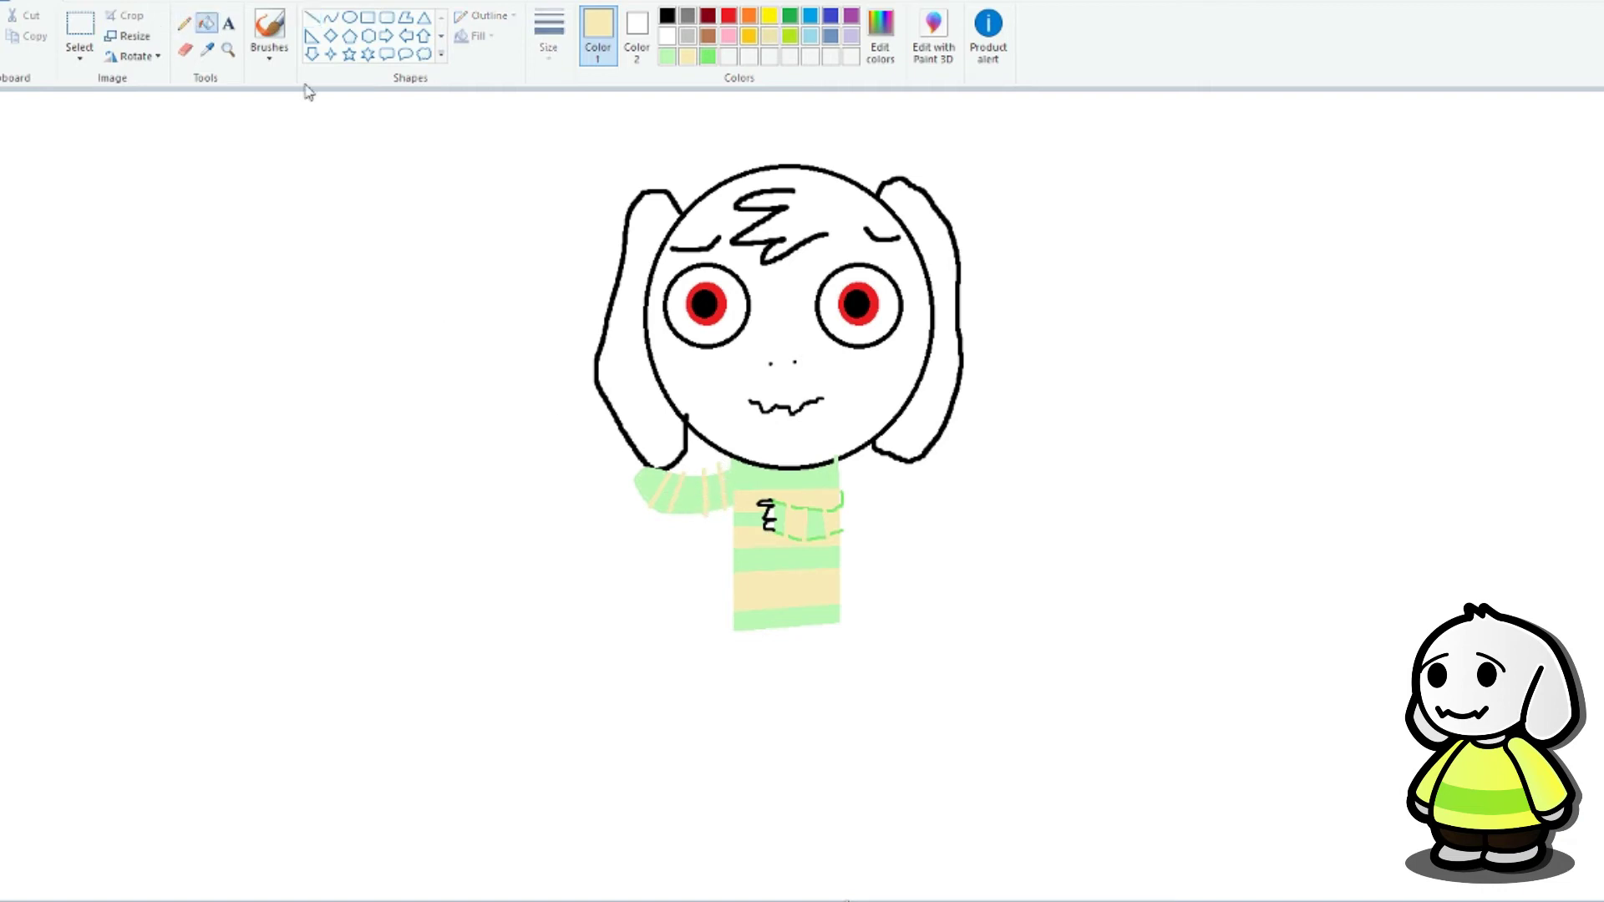
{"action": "left_click", "coordinate": [663, 493]}
{"action": "left_click", "coordinate": [719, 493]}
{"action": "left_click", "coordinate": [668, 38]}
{"action": "left_click", "coordinate": [269, 29]}
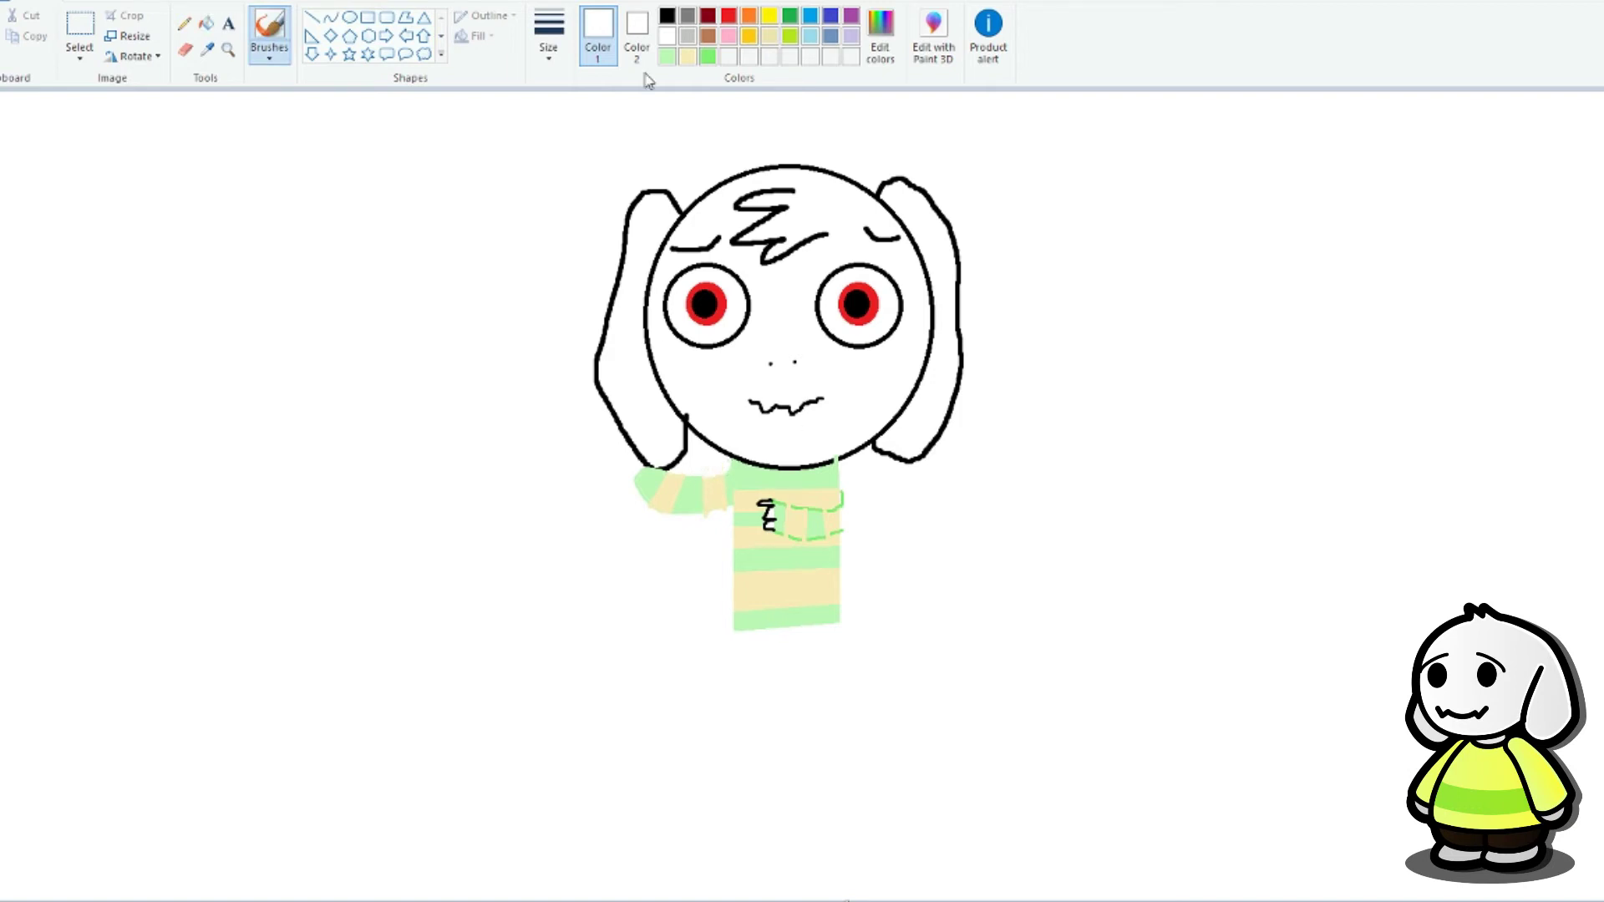
Step: Draw a round black-outlined flower head on a green stem at the arm's end, with angry eyes, a dot nose and a black mouth
{"action": "left_click", "coordinate": [669, 16]}
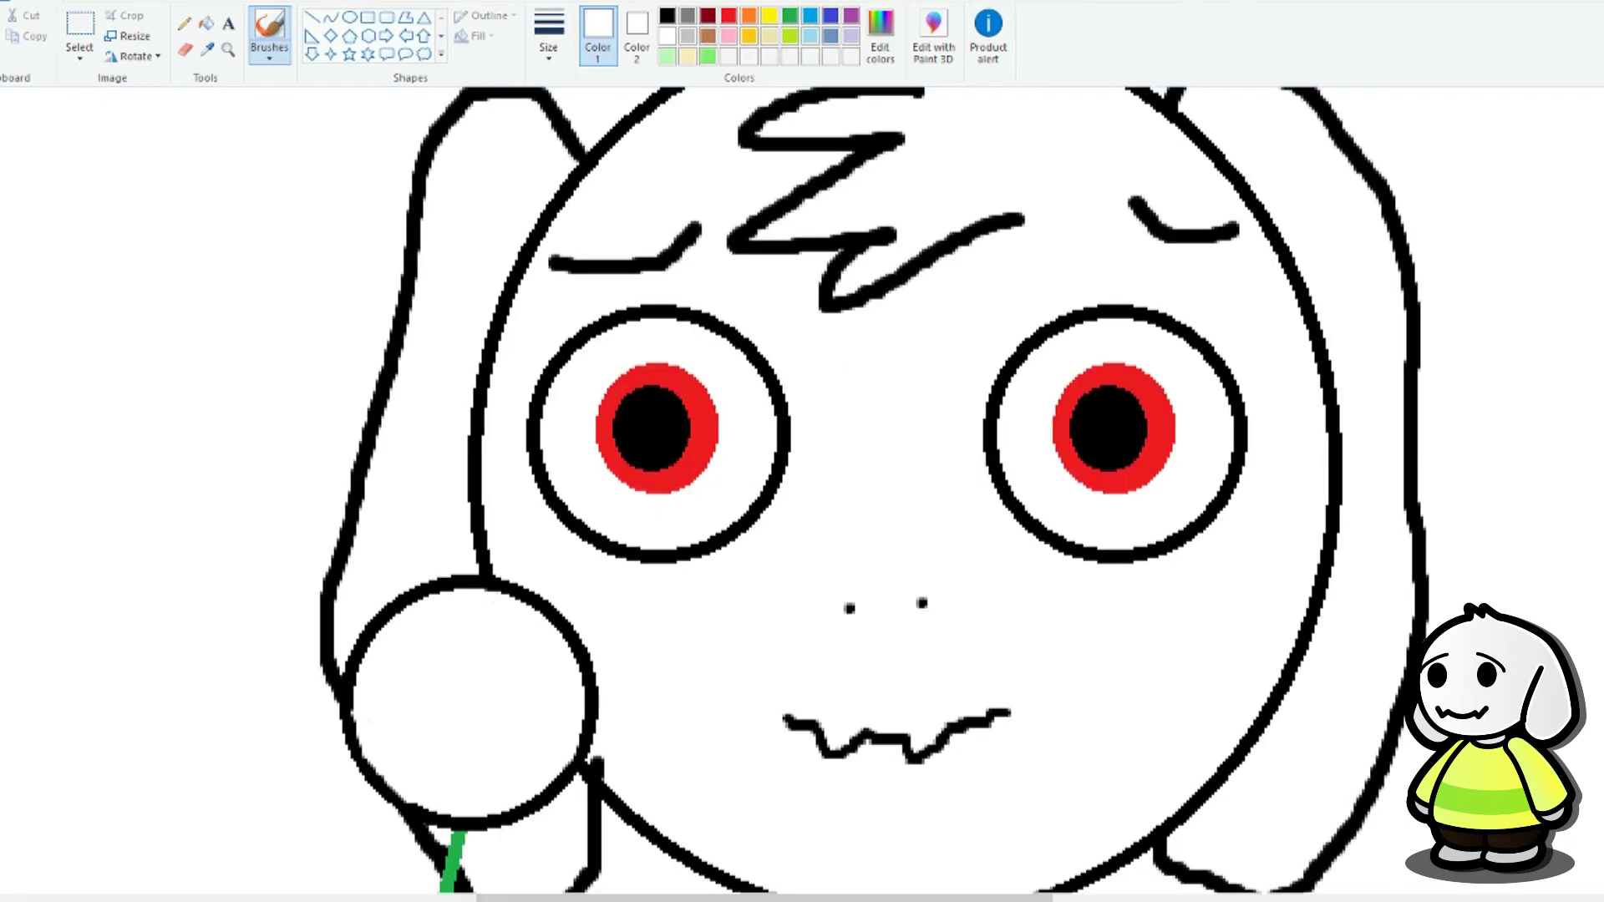
{"action": "scroll", "coordinate": [393, 376], "scroll_direction": "down", "scroll_amount": 6}
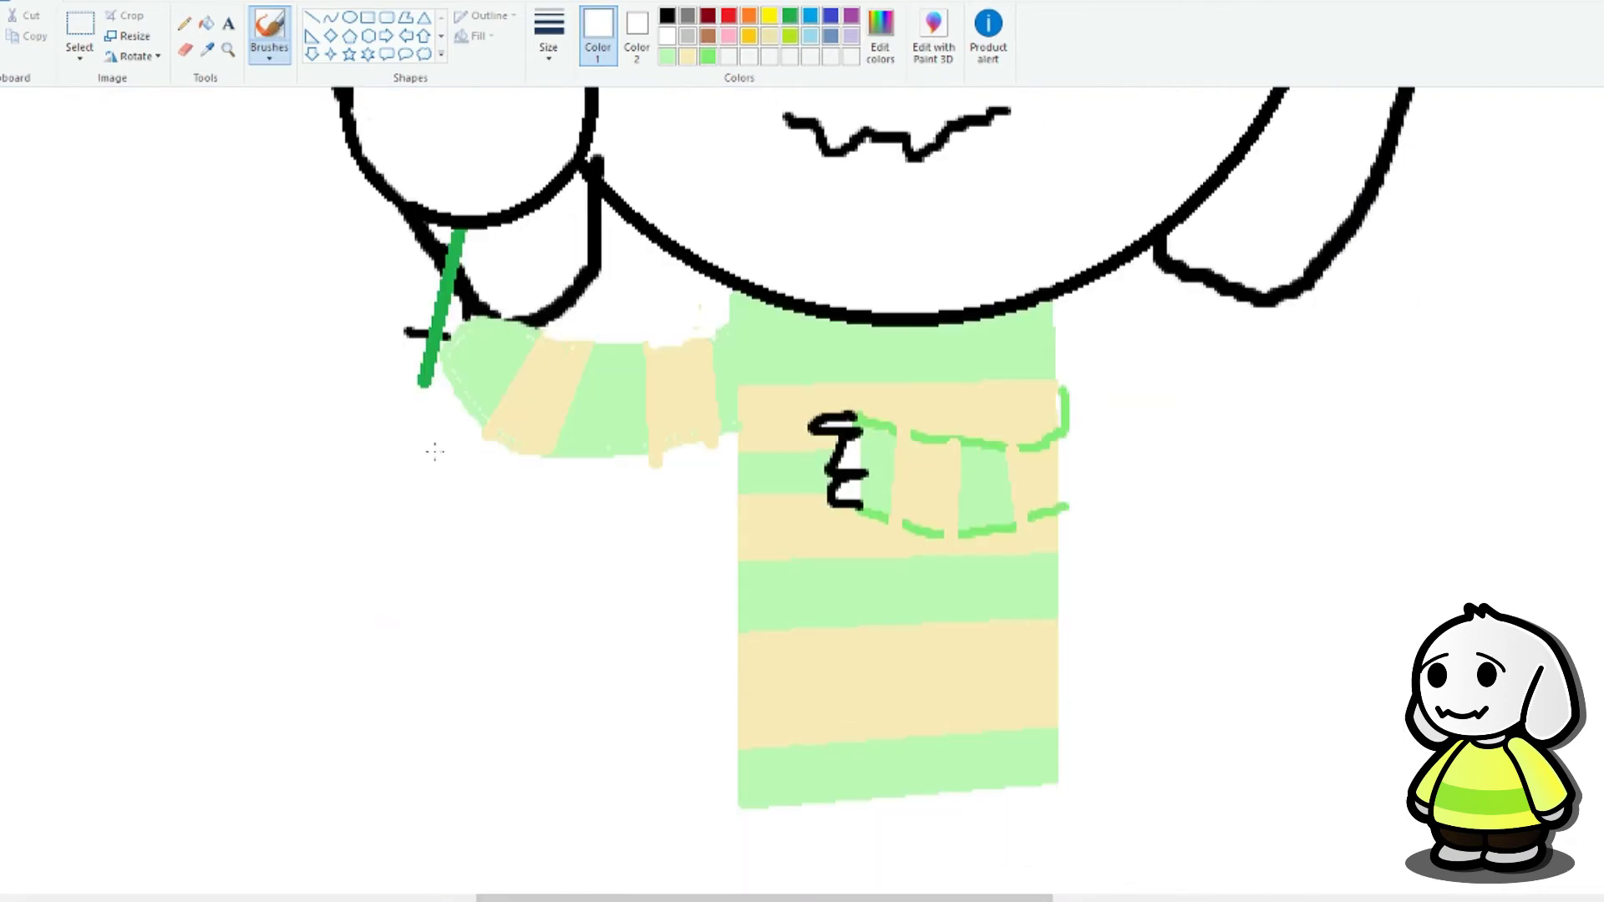
{"action": "scroll", "coordinate": [438, 443], "scroll_direction": "up", "scroll_amount": 2}
{"action": "scroll", "coordinate": [477, 354], "scroll_direction": "up", "scroll_amount": 2}
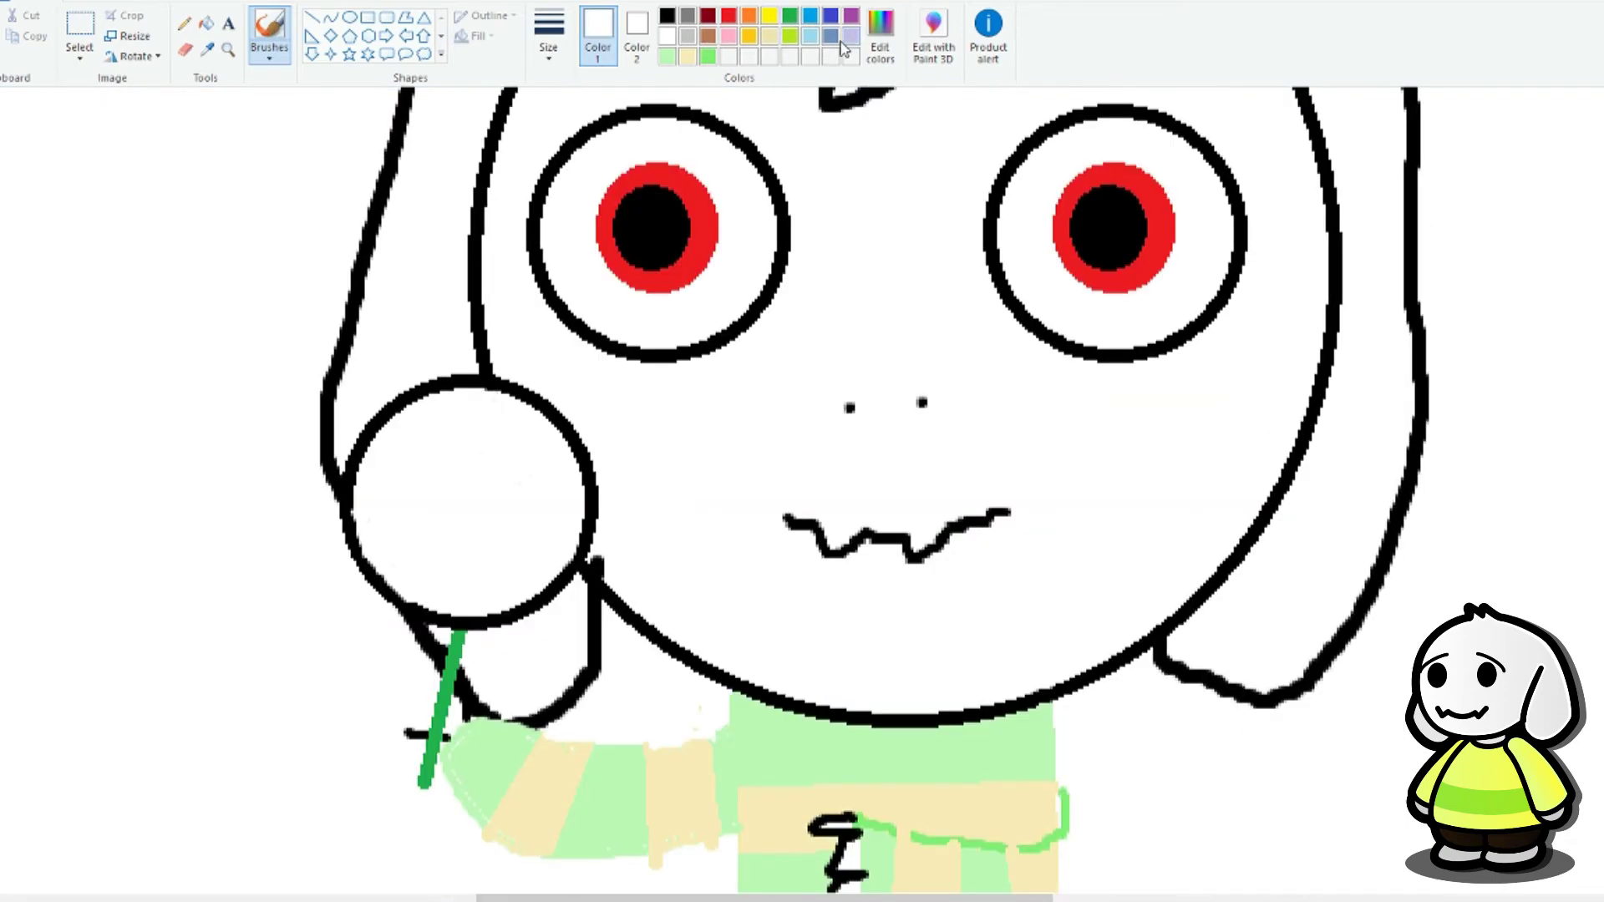
{"action": "left_click", "coordinate": [666, 17]}
{"action": "left_click_drag", "start_coordinate": [392, 450], "coordinate": [391, 537]}
{"action": "left_click_drag", "start_coordinate": [576, 459], "coordinate": [531, 558]}
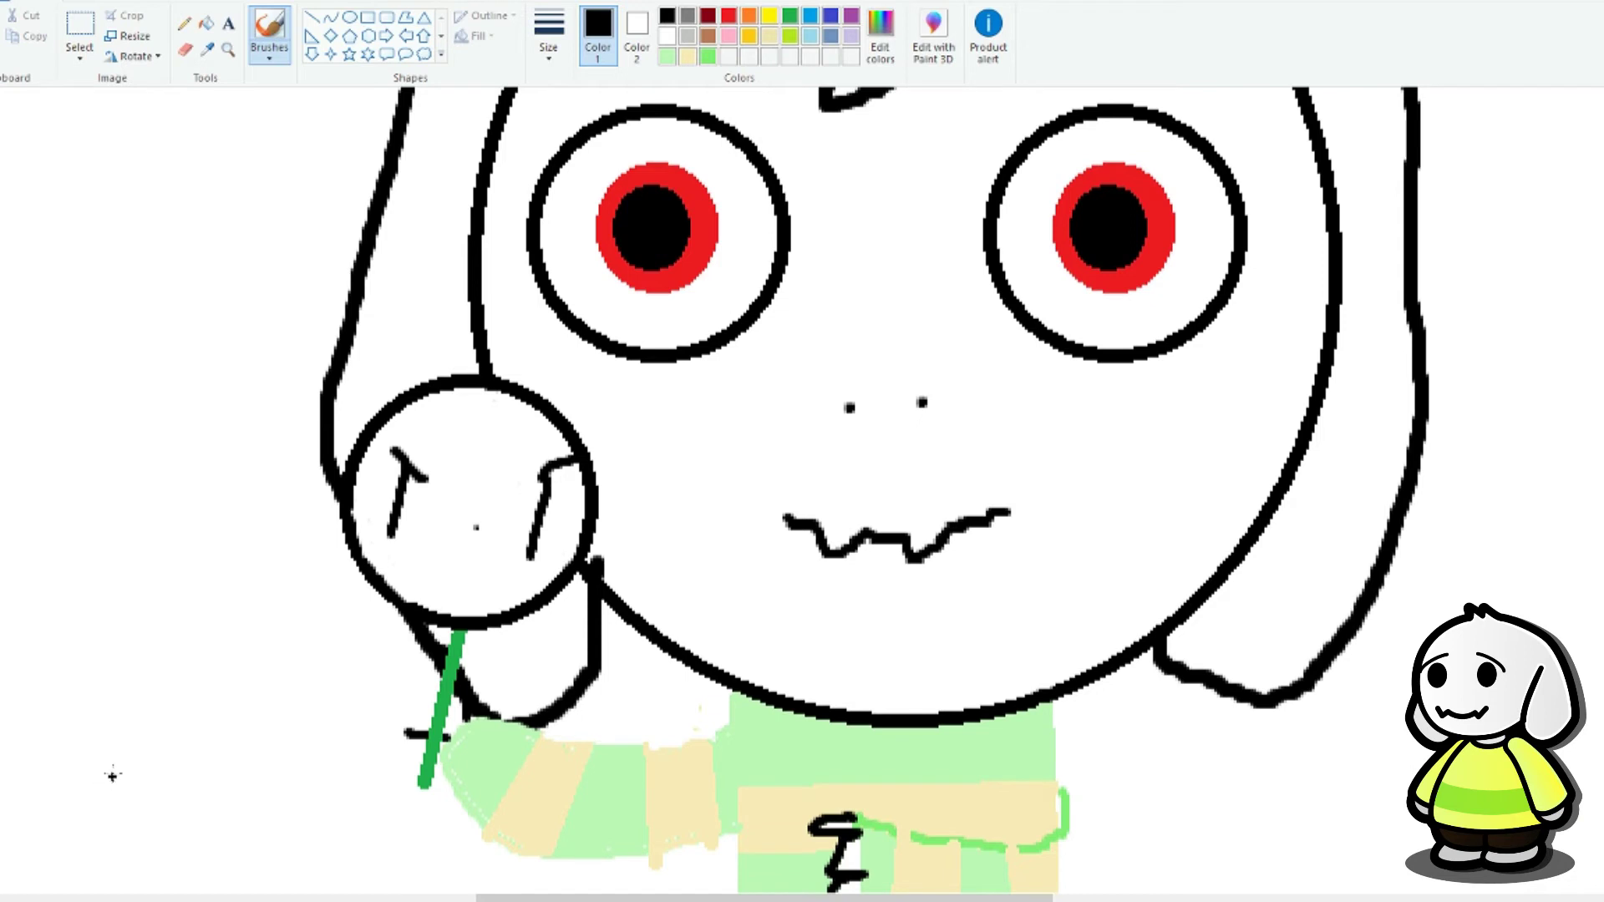
{"action": "left_click_drag", "start_coordinate": [465, 568], "coordinate": [493, 572]}
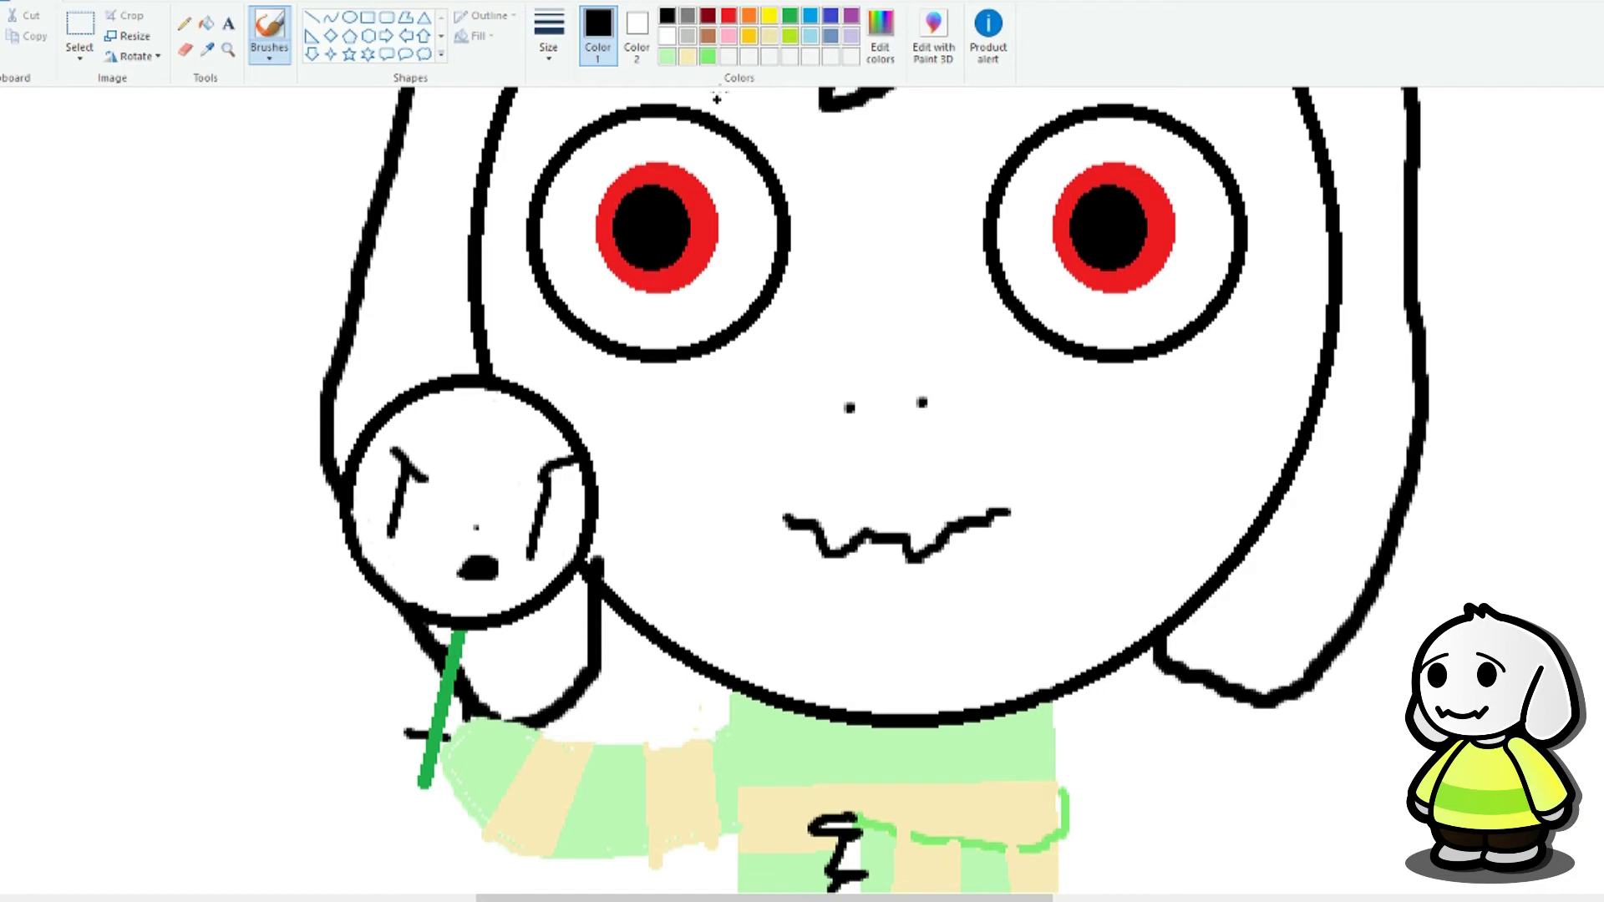
Step: Add five yellow petals around the flower head and brush a thin black curved line on each petal
{"action": "left_click", "coordinate": [768, 16]}
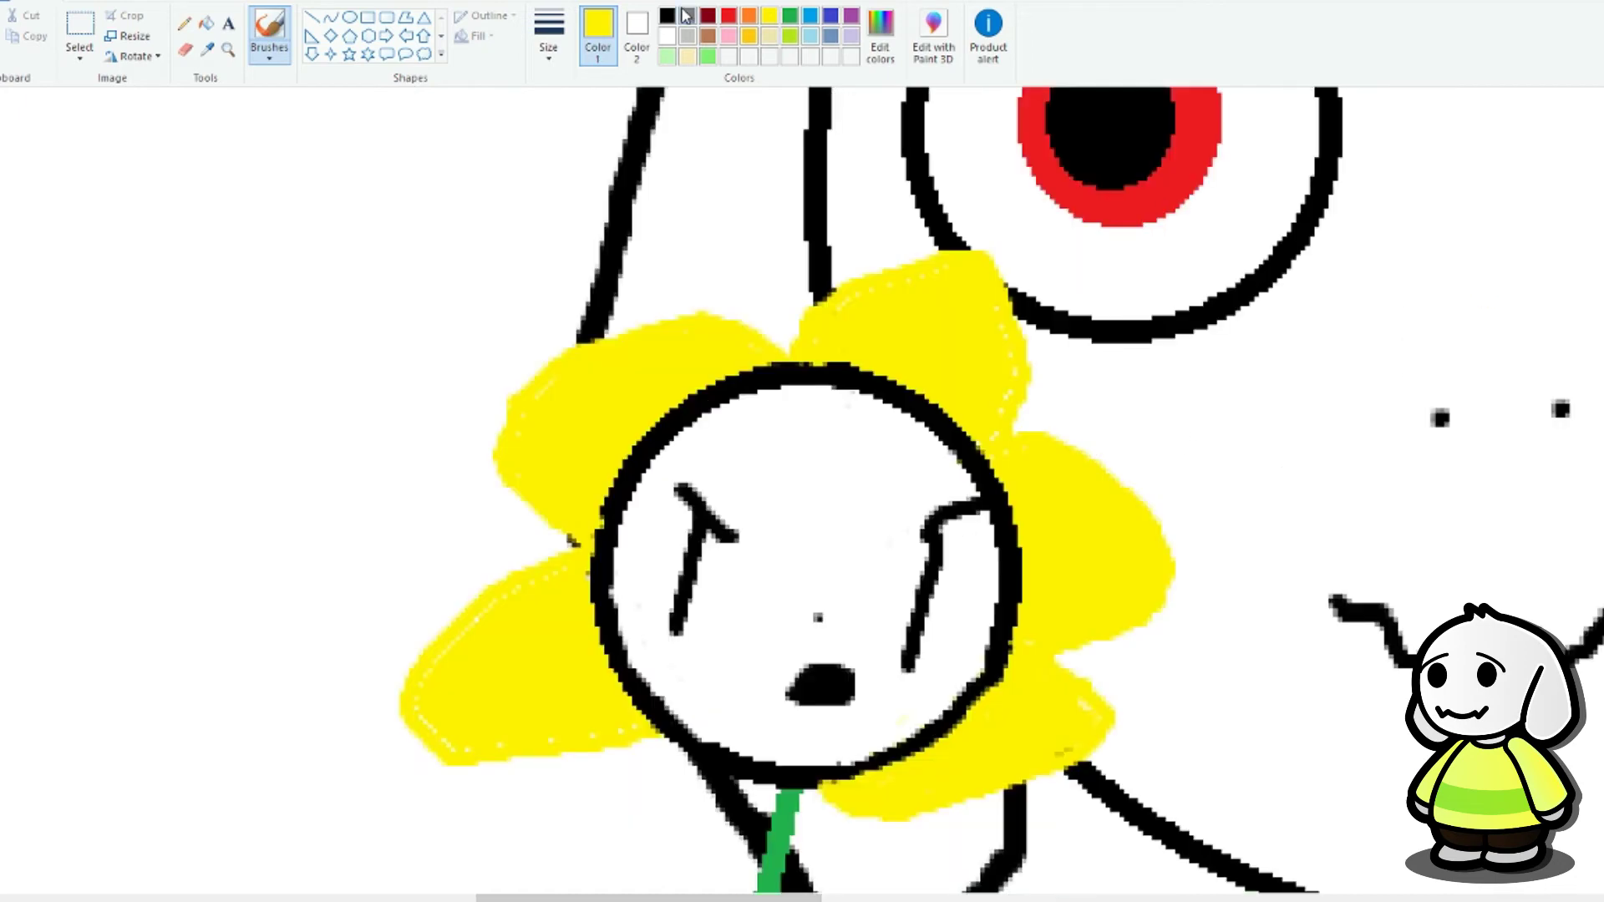
{"action": "left_click", "coordinate": [667, 15]}
{"action": "left_click", "coordinate": [548, 33]}
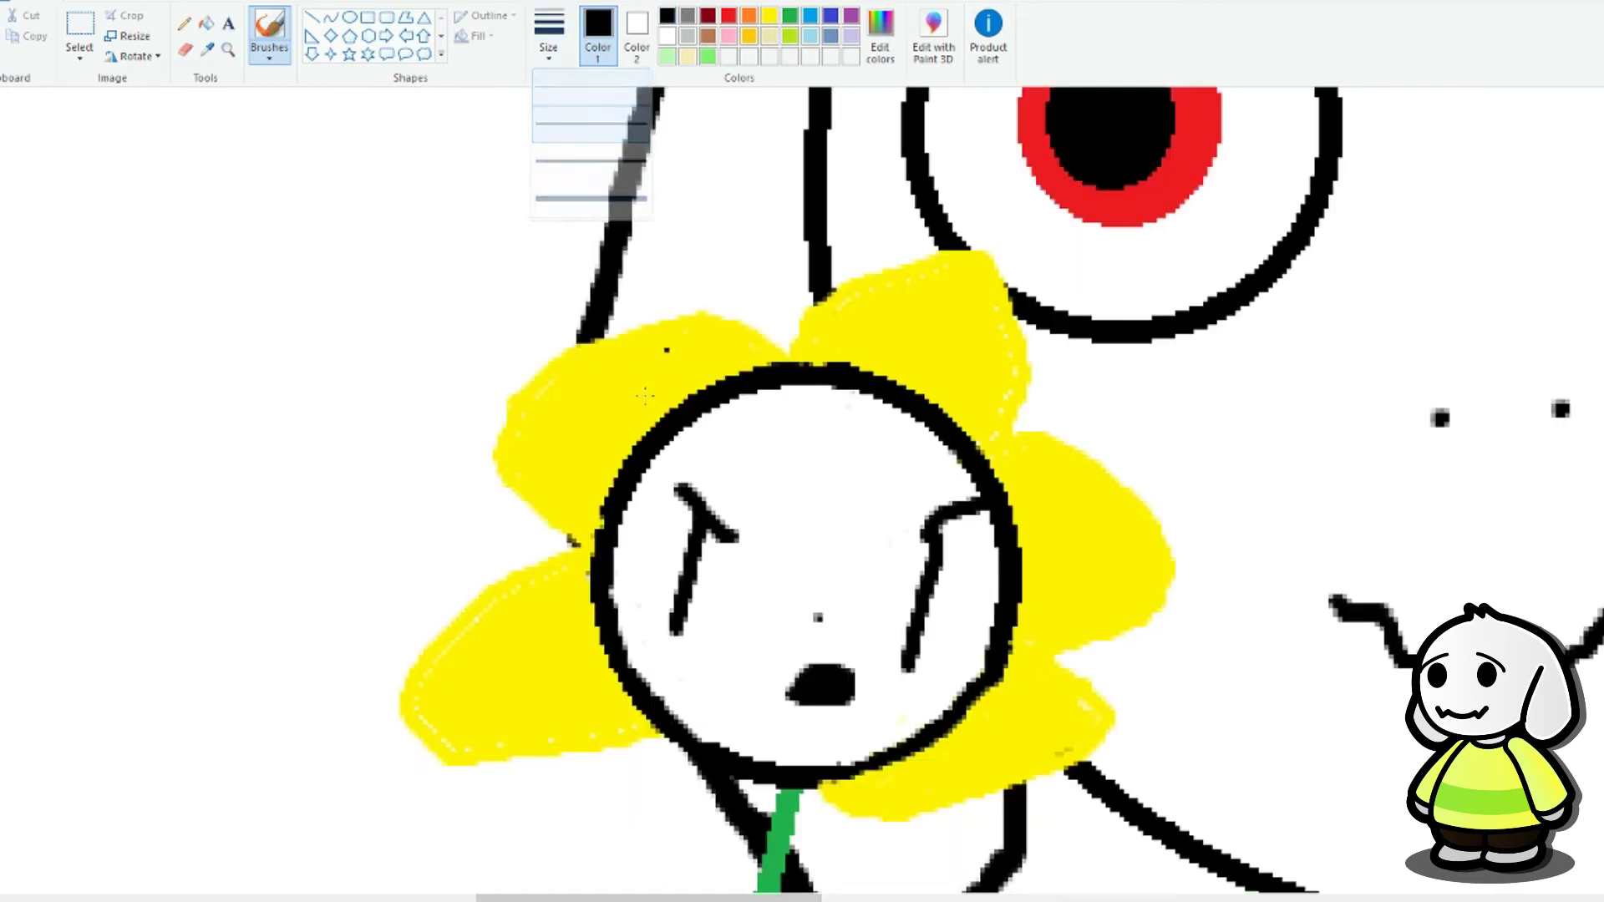
{"action": "left_click_drag", "start_coordinate": [583, 383], "coordinate": [632, 433]}
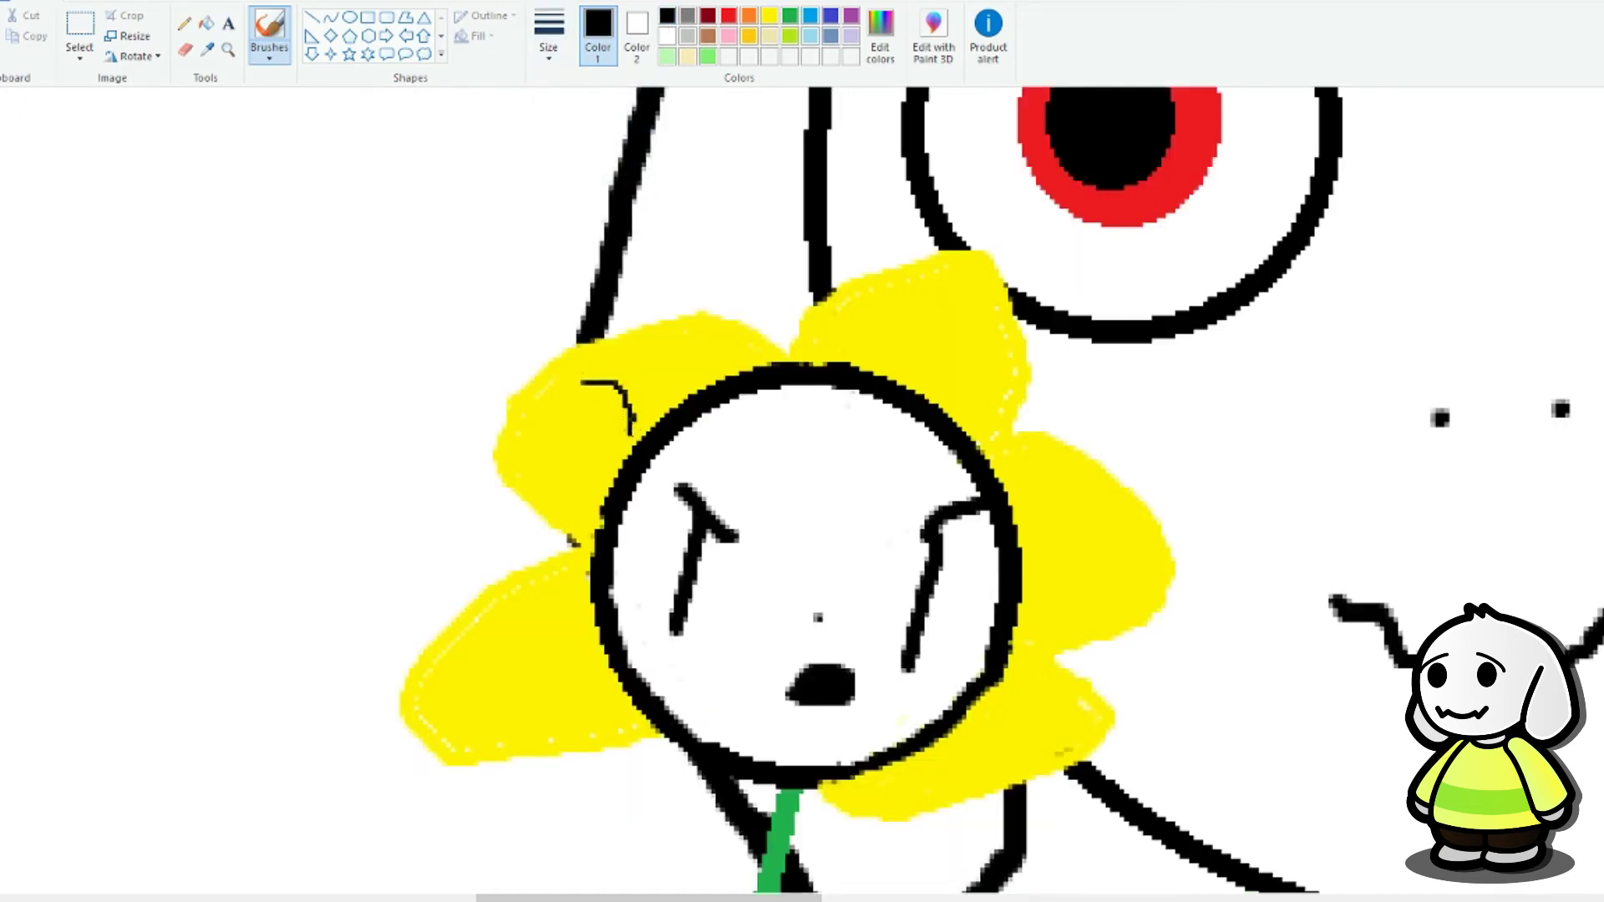
{"action": "left_click_drag", "start_coordinate": [894, 340], "coordinate": [943, 277]}
{"action": "mouse_move", "coordinate": [1021, 545]}
{"action": "left_mouse_down"}
{"action": "mouse_move", "coordinate": [1065, 541]}
{"action": "mouse_move", "coordinate": [1109, 578]}
{"action": "left_mouse_up"}
{"action": "left_click_drag", "start_coordinate": [965, 717], "coordinate": [979, 746]}
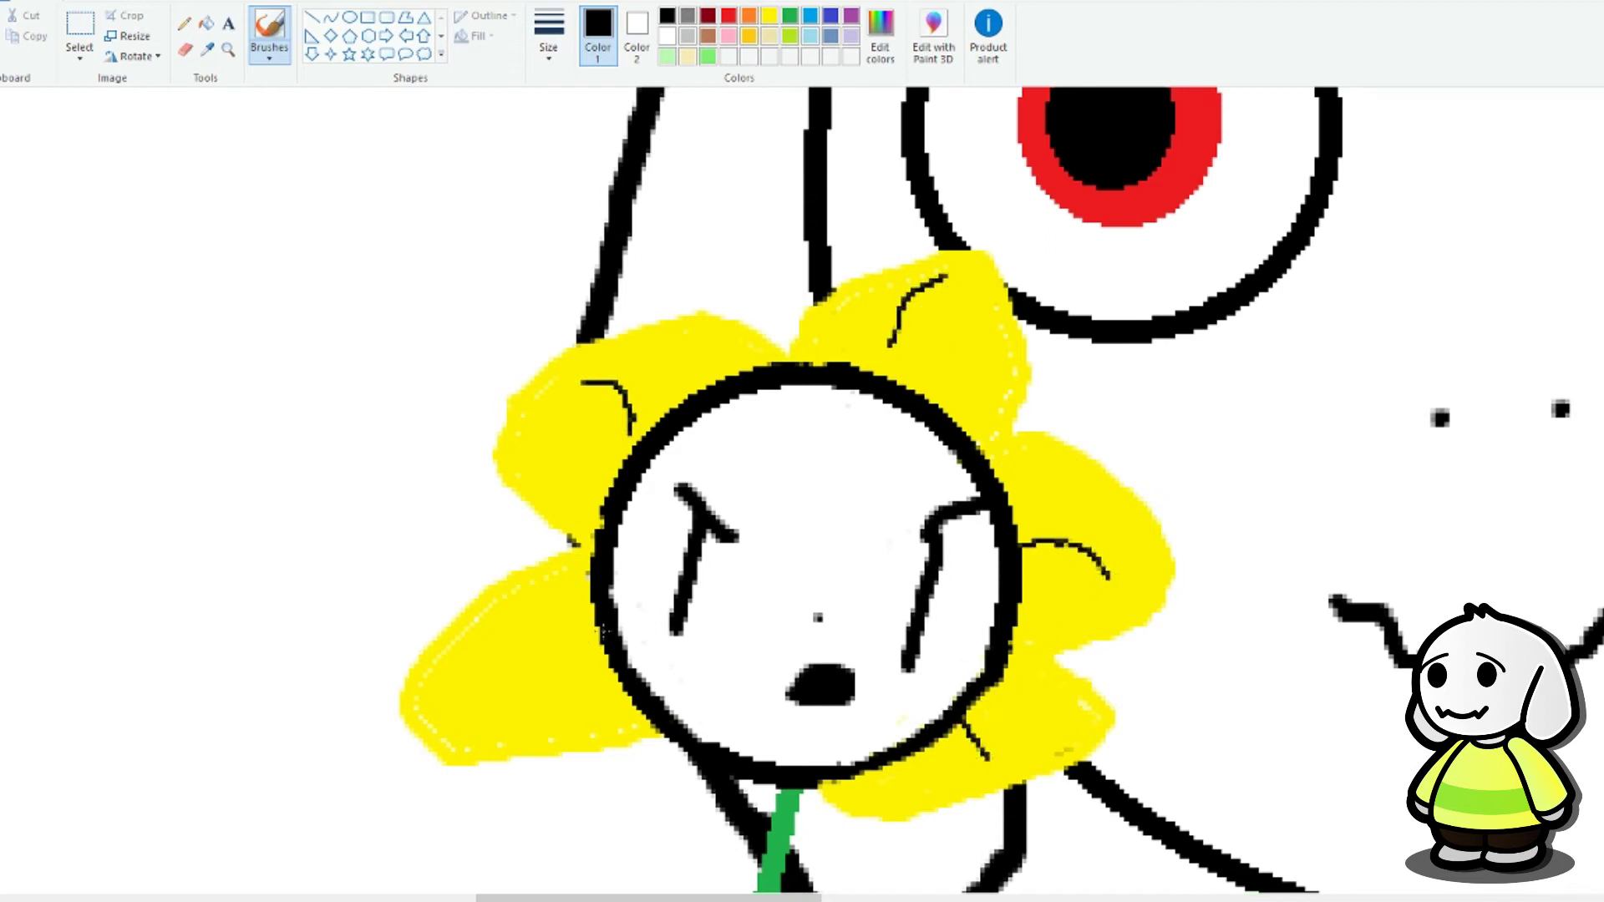
{"action": "left_click_drag", "start_coordinate": [592, 626], "coordinate": [507, 663]}
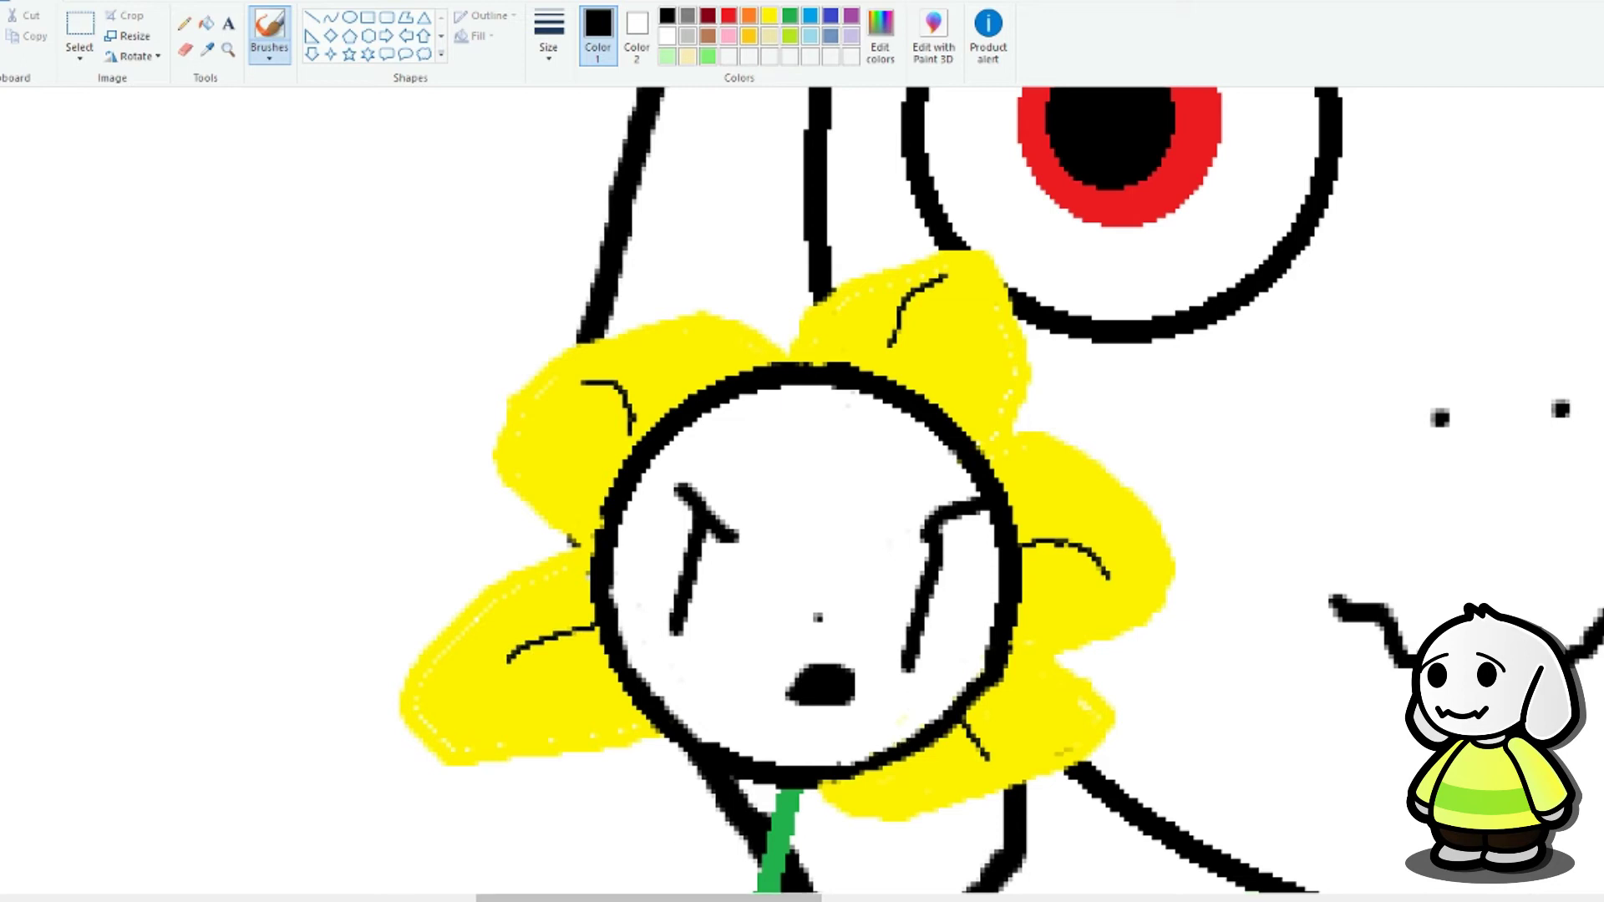
Step: Try to brush freehand black leg outlines below the sweater
{"action": "scroll", "coordinate": [802, 493], "scroll_direction": "down", "scroll_amount": 5}
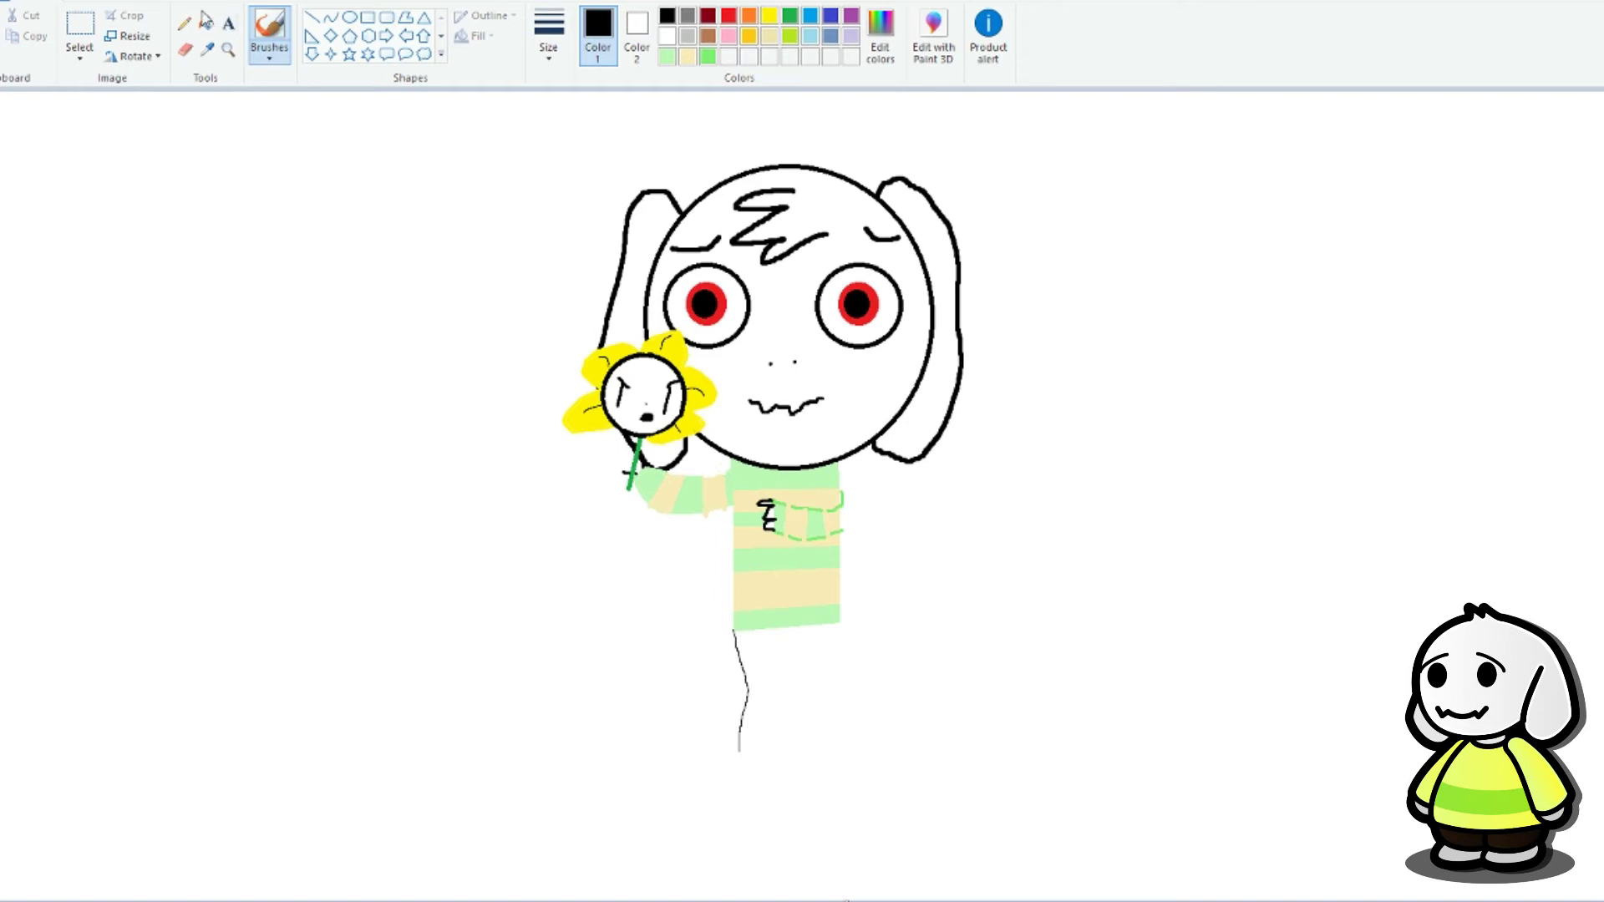
{"action": "key", "text": "ctrl+z"}
{"action": "mouse_move", "coordinate": [739, 668]}
{"action": "left_mouse_down"}
{"action": "mouse_move", "coordinate": [727, 728]}
{"action": "mouse_move", "coordinate": [755, 762]}
{"action": "mouse_move", "coordinate": [805, 655]}
{"action": "mouse_move", "coordinate": [817, 801]}
{"action": "mouse_move", "coordinate": [870, 675]}
{"action": "mouse_move", "coordinate": [813, 577]}
{"action": "left_mouse_up"}
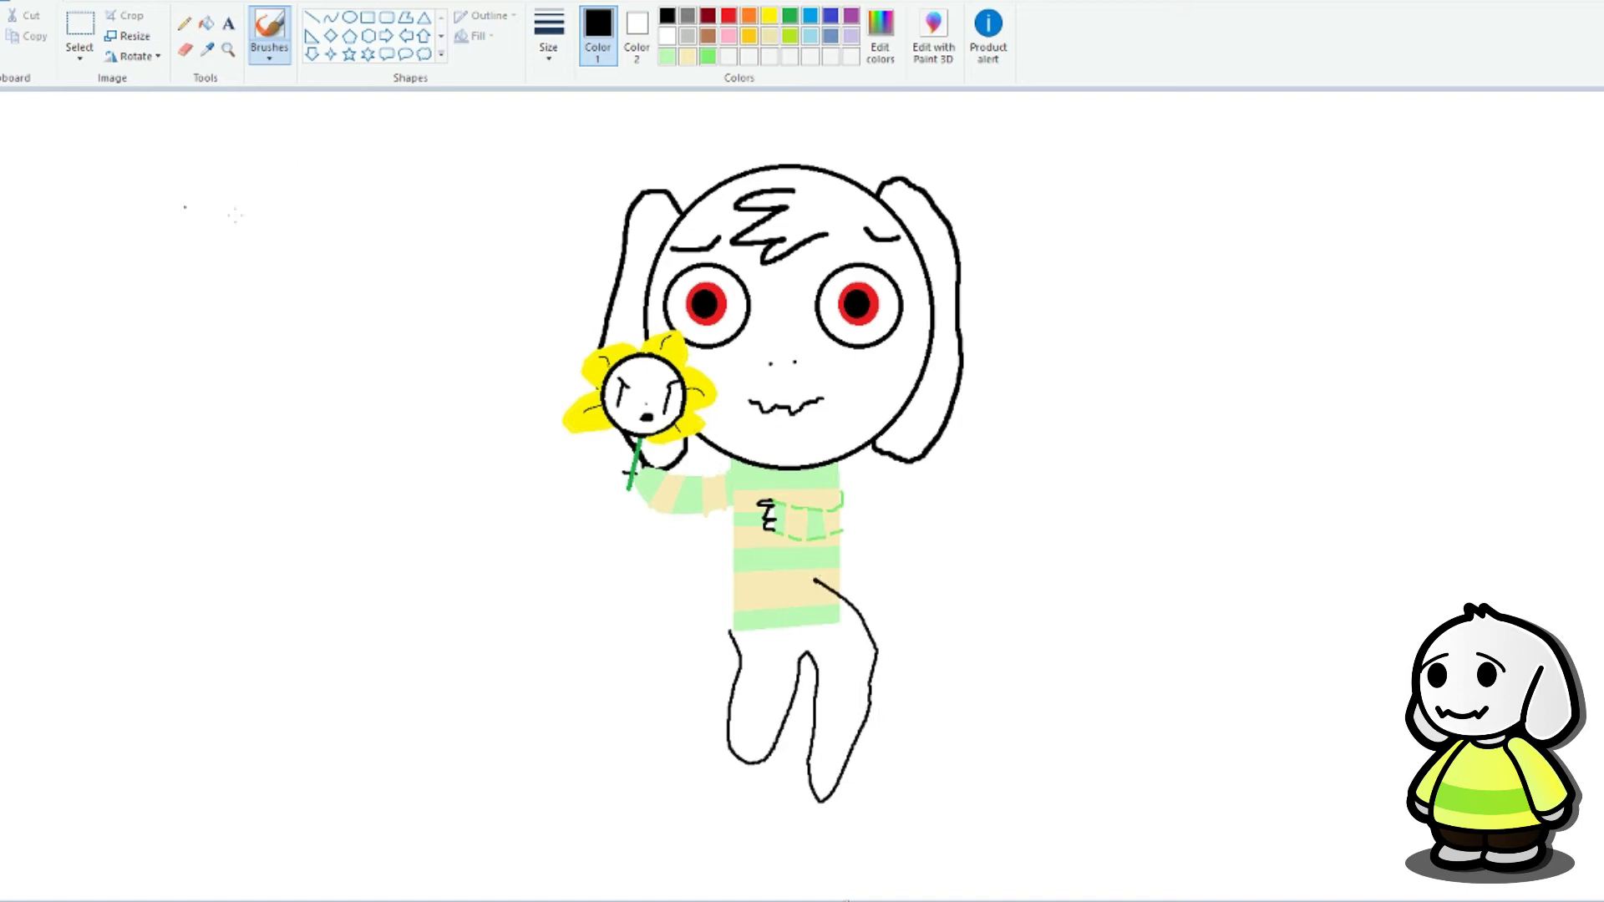
{"action": "key", "text": "ctrl+z"}
{"action": "mouse_move", "coordinate": [732, 633]}
{"action": "left_mouse_down"}
{"action": "mouse_move", "coordinate": [709, 759]}
{"action": "mouse_move", "coordinate": [785, 620]}
{"action": "mouse_move", "coordinate": [828, 696]}
{"action": "mouse_move", "coordinate": [790, 780]}
{"action": "mouse_move", "coordinate": [844, 725]}
{"action": "mouse_move", "coordinate": [819, 622]}
{"action": "mouse_move", "coordinate": [876, 700]}
{"action": "mouse_move", "coordinate": [879, 791]}
{"action": "mouse_move", "coordinate": [917, 696]}
{"action": "mouse_move", "coordinate": [840, 600]}
{"action": "left_mouse_up"}
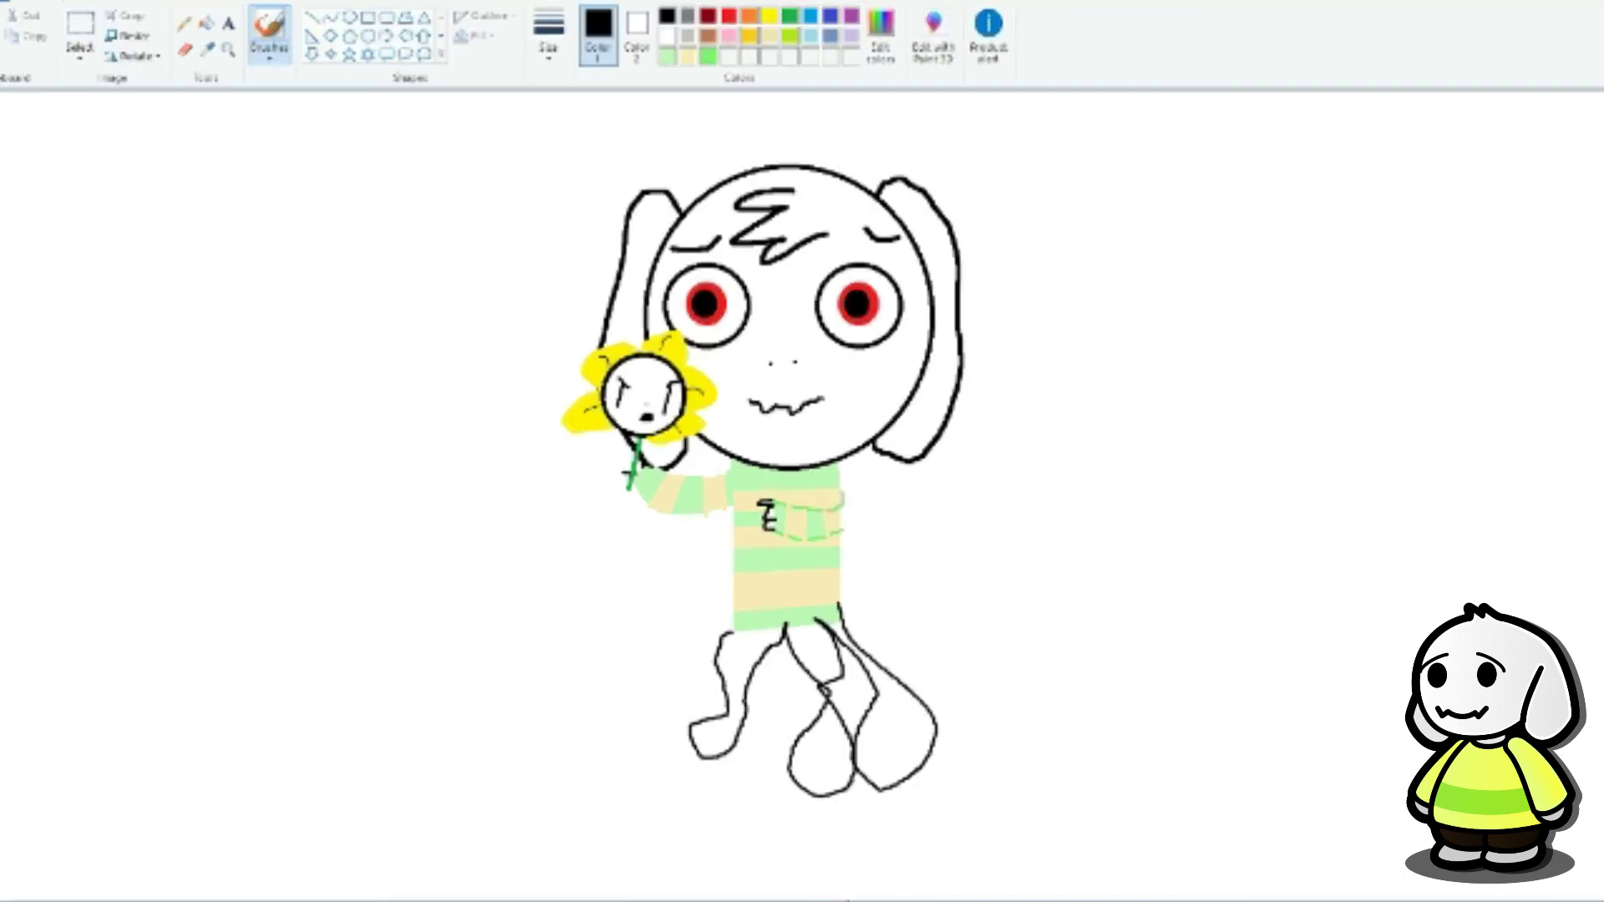
{"action": "key", "text": "ctrl+z"}
{"action": "key", "text": "ctrl+z"}
Step: Draw a rectangle of straight black lines below the sweater and fill it black as trousers
{"action": "left_click", "coordinate": [311, 17]}
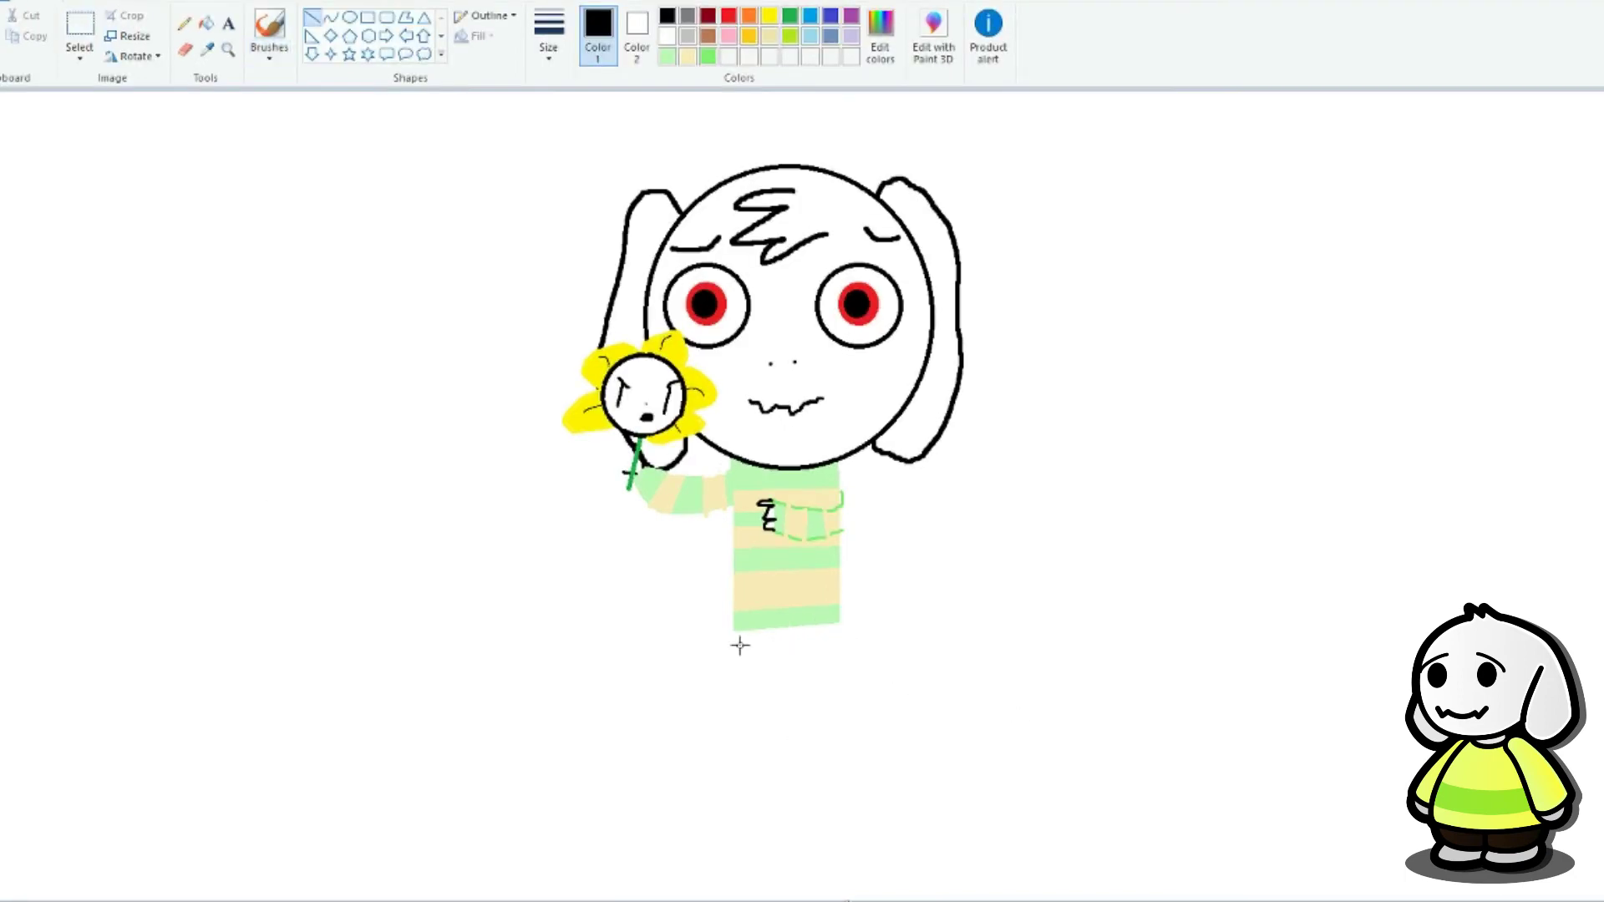
{"action": "left_click_drag", "start_coordinate": [733, 629], "coordinate": [734, 773]}
{"action": "mouse_move", "coordinate": [836, 624]}
{"action": "left_mouse_down"}
{"action": "mouse_move", "coordinate": [837, 773]}
{"action": "mouse_move", "coordinate": [737, 770]}
{"action": "mouse_move", "coordinate": [838, 773]}
{"action": "left_mouse_up"}
{"action": "left_click", "coordinate": [205, 23]}
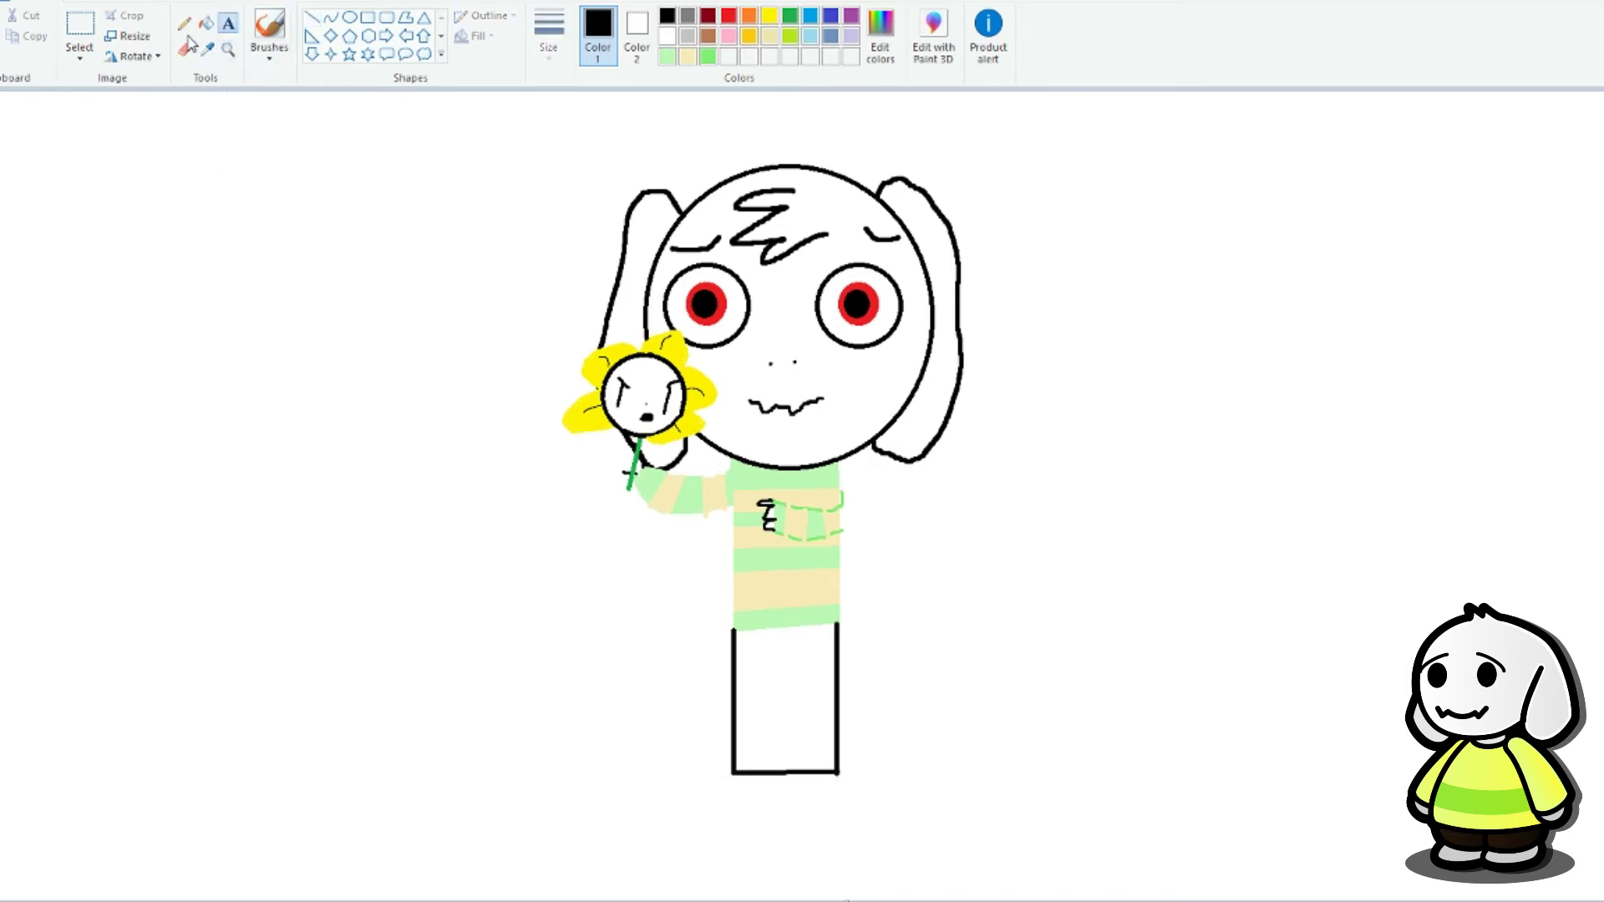
{"action": "left_click", "coordinate": [795, 668]}
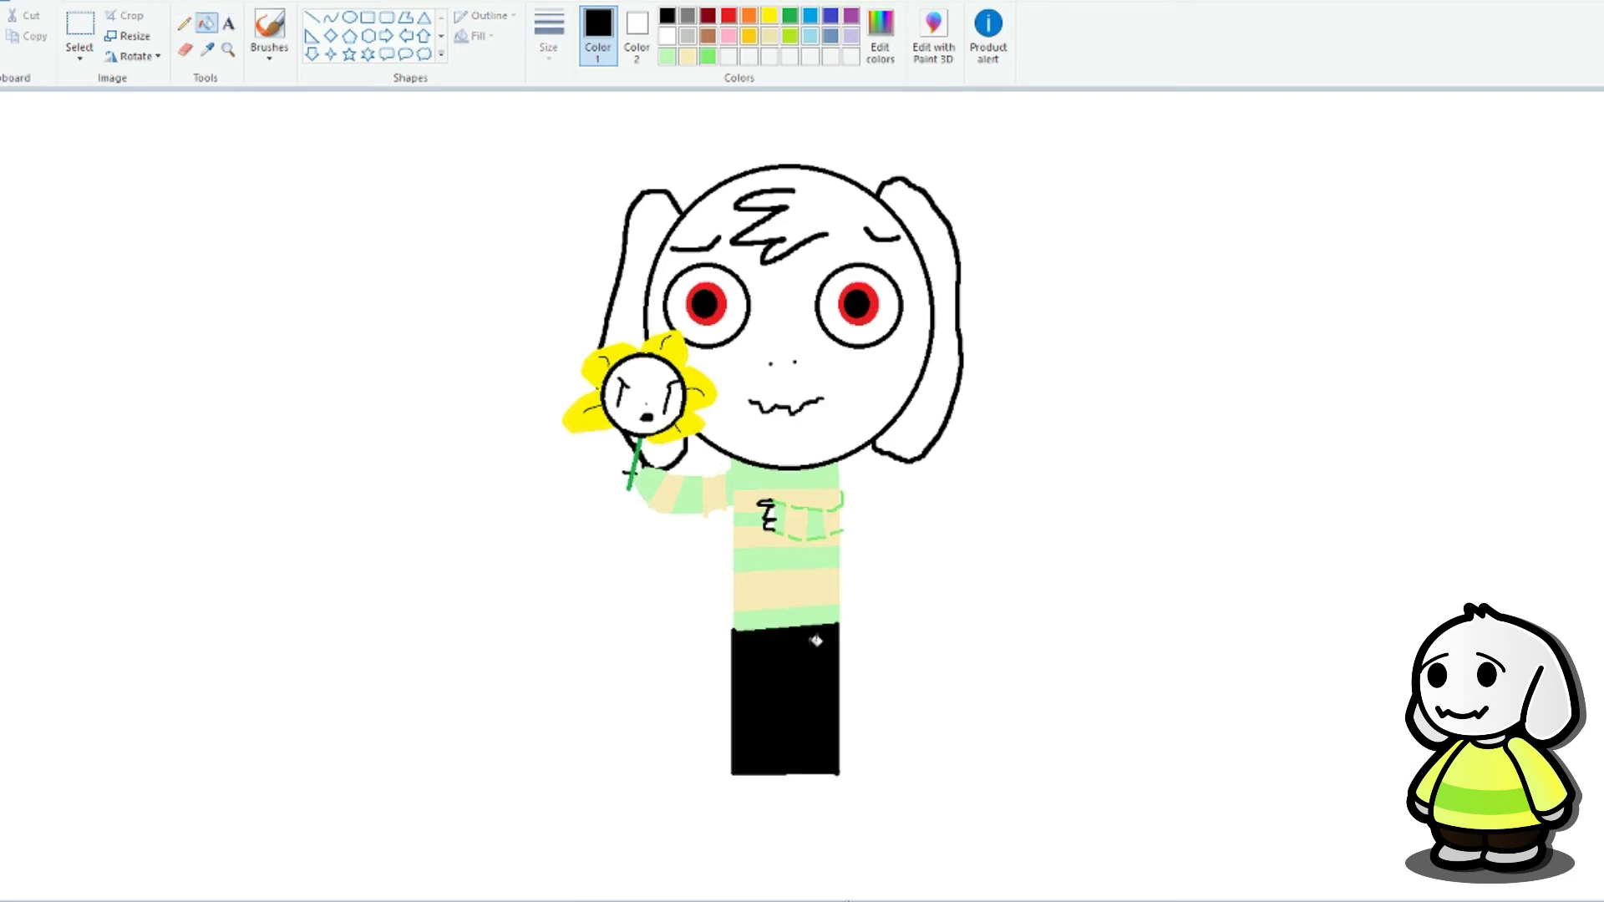
Step: Split the black trousers into two legs with a pair of white lines meeting near the waist and a white fill between them
{"action": "left_click", "coordinate": [666, 35]}
{"action": "left_click", "coordinate": [270, 27]}
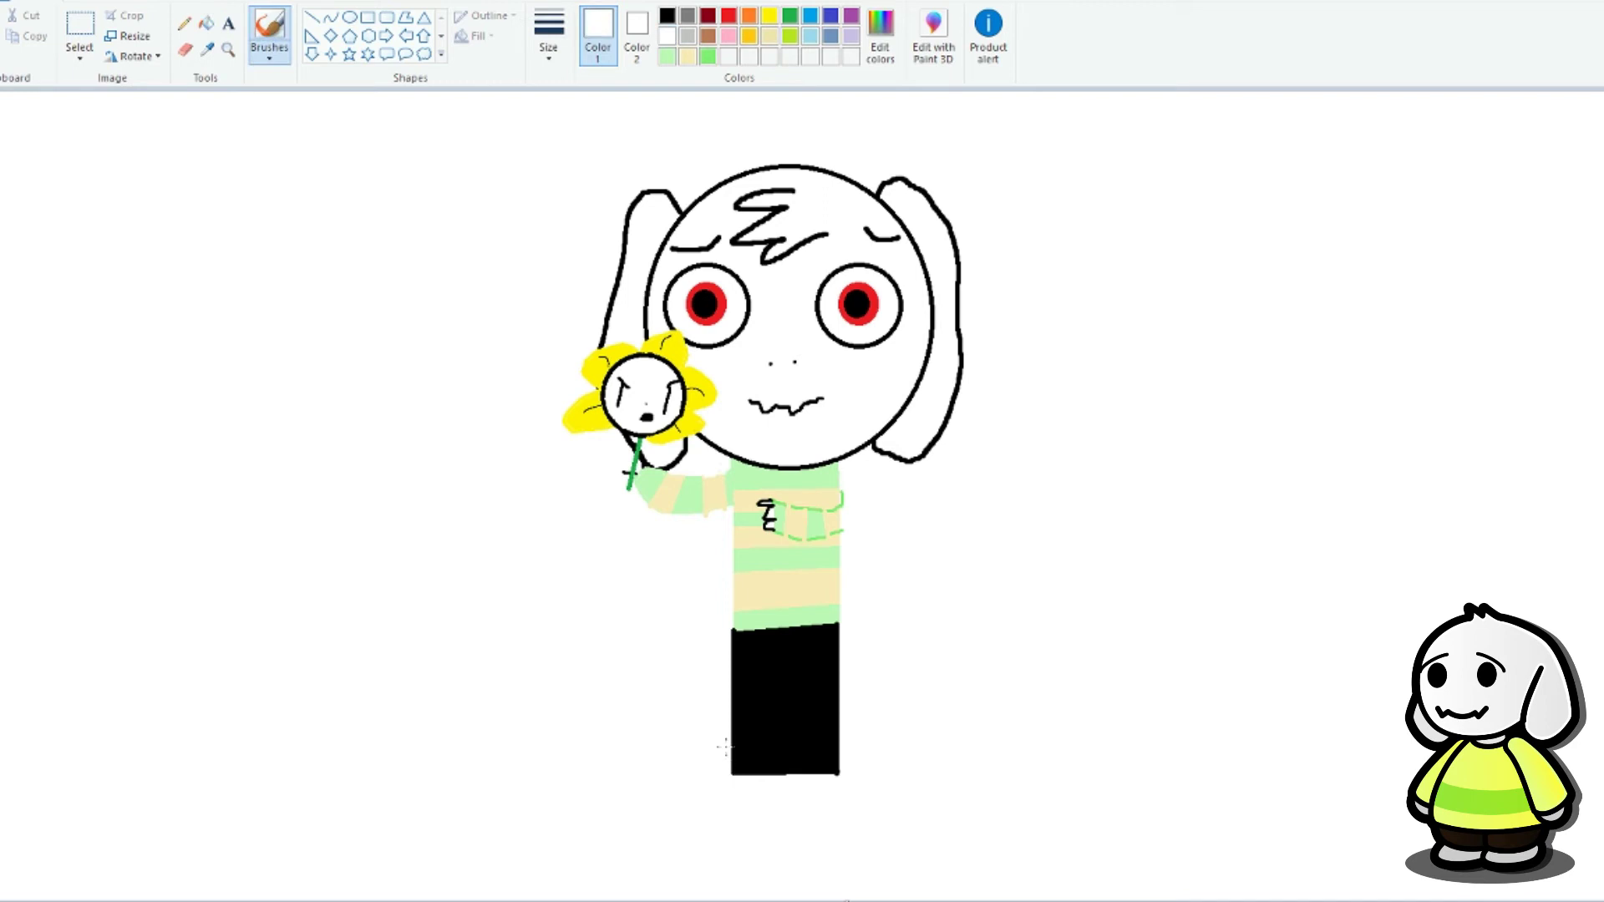
{"action": "left_click_drag", "start_coordinate": [748, 776], "coordinate": [790, 655]}
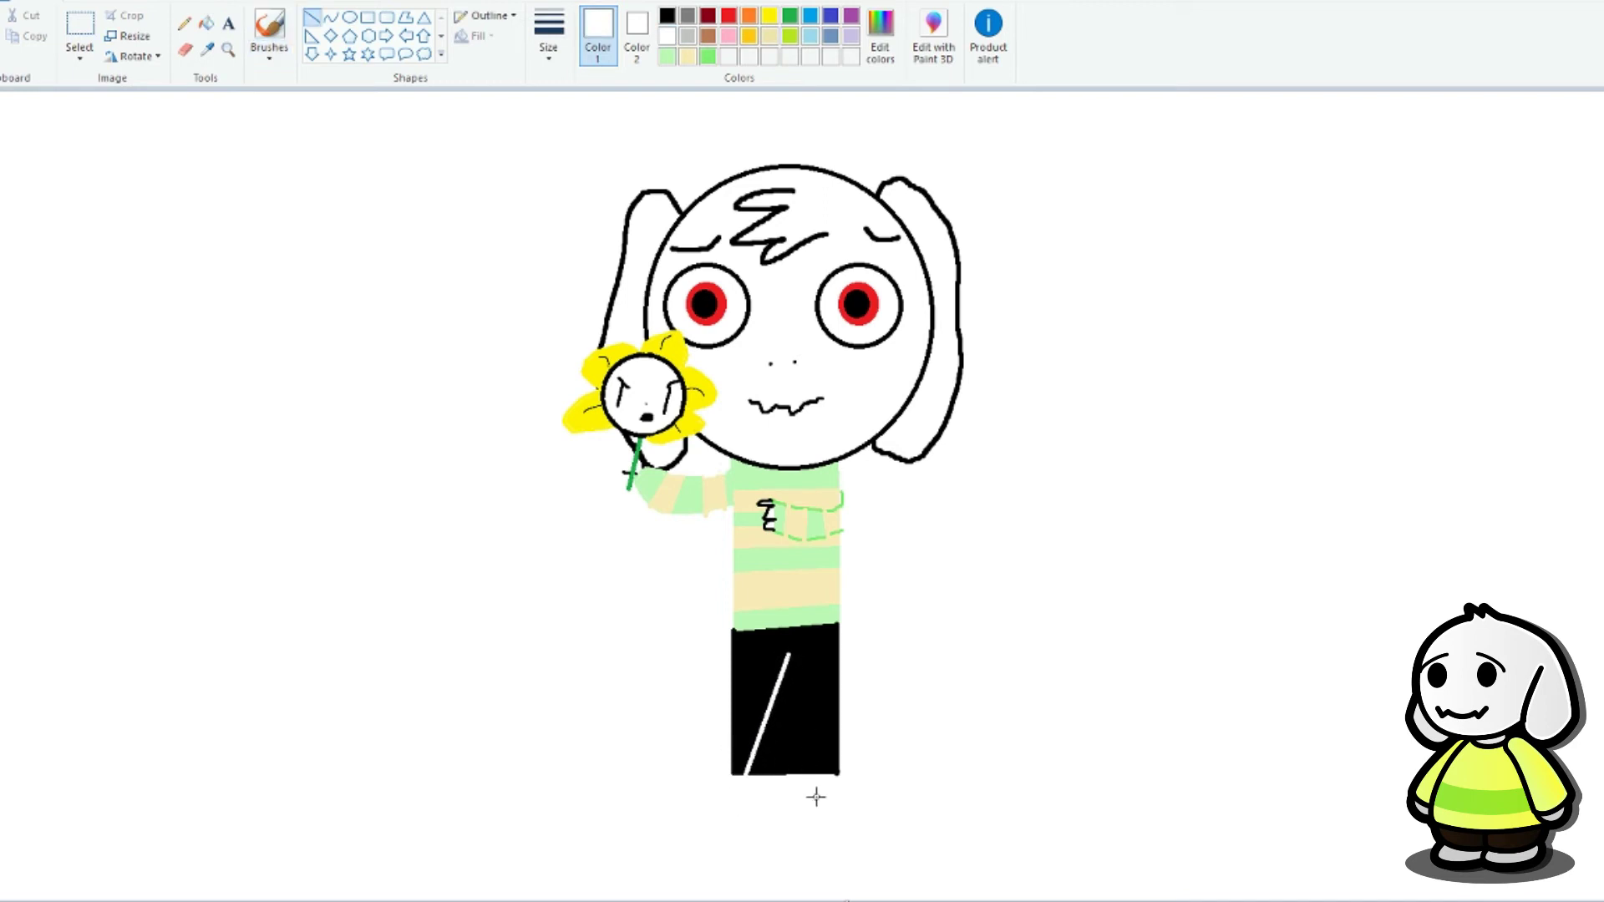
{"action": "left_click_drag", "start_coordinate": [816, 796], "coordinate": [788, 655]}
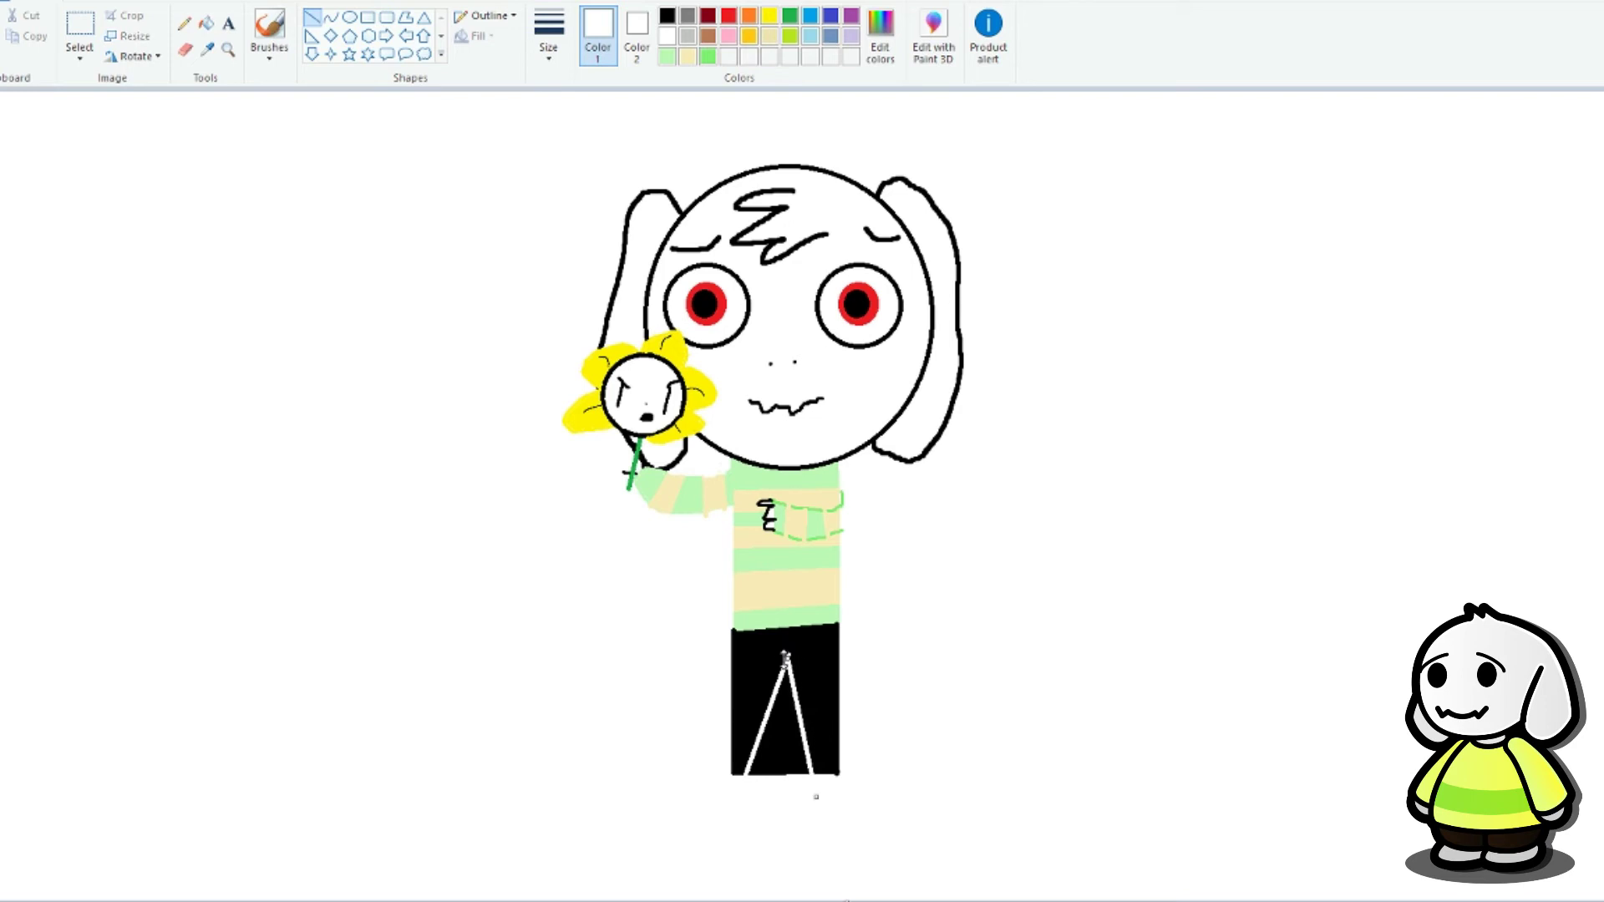
{"action": "left_click", "coordinate": [209, 22]}
{"action": "left_click", "coordinate": [777, 744]}
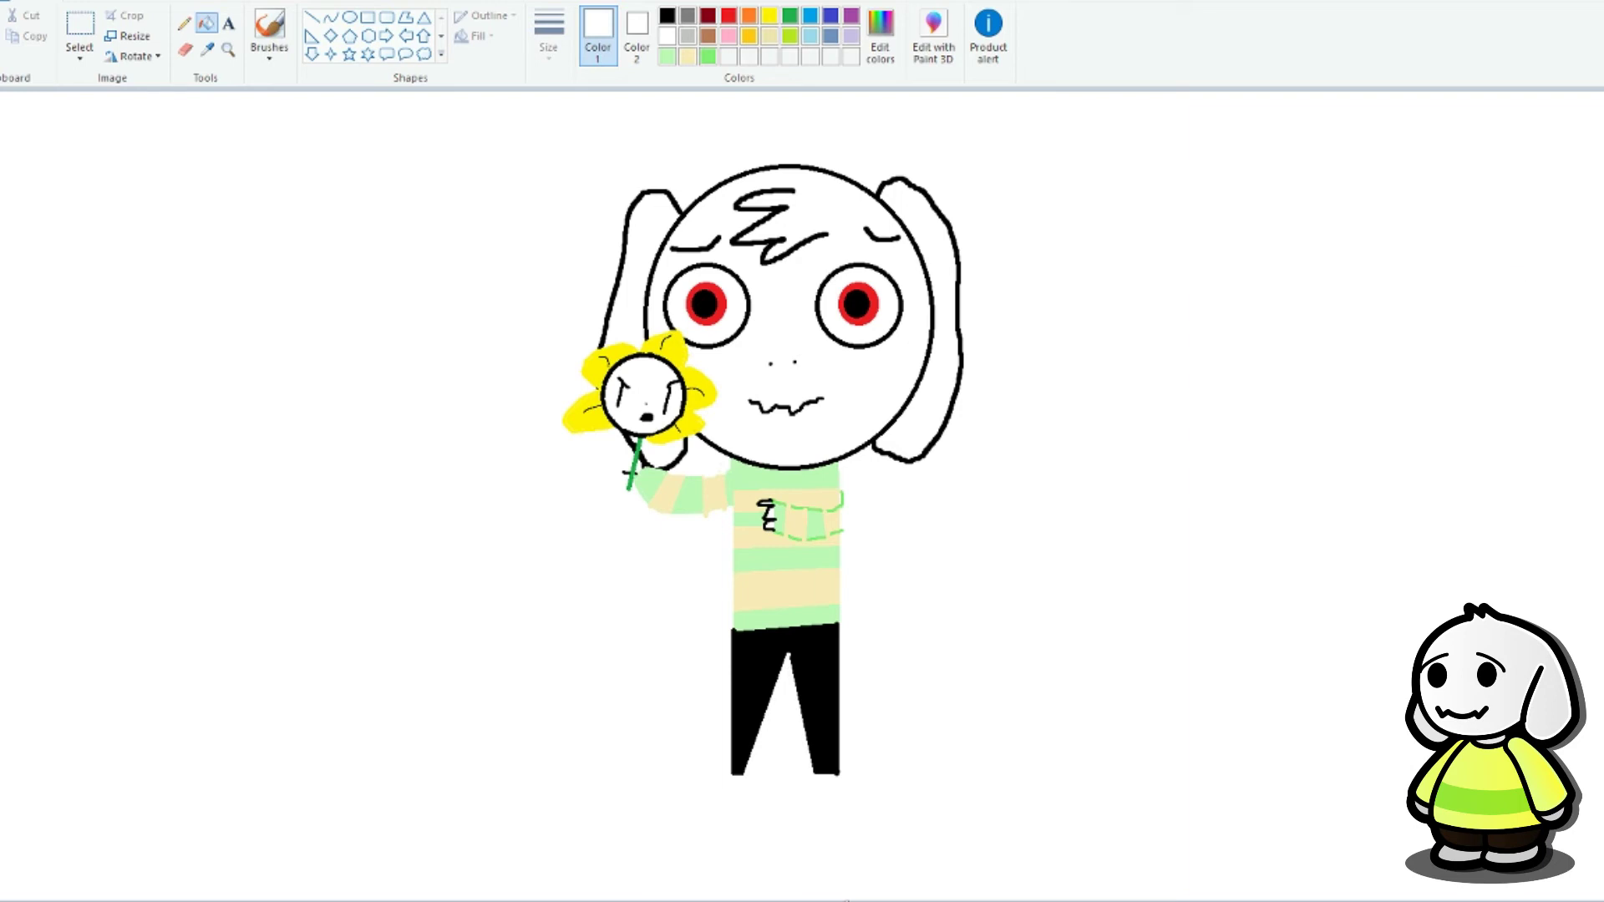
Step: Brush black outlines of two small feet with toe lines at the ends of the legs
{"action": "left_click", "coordinate": [269, 29]}
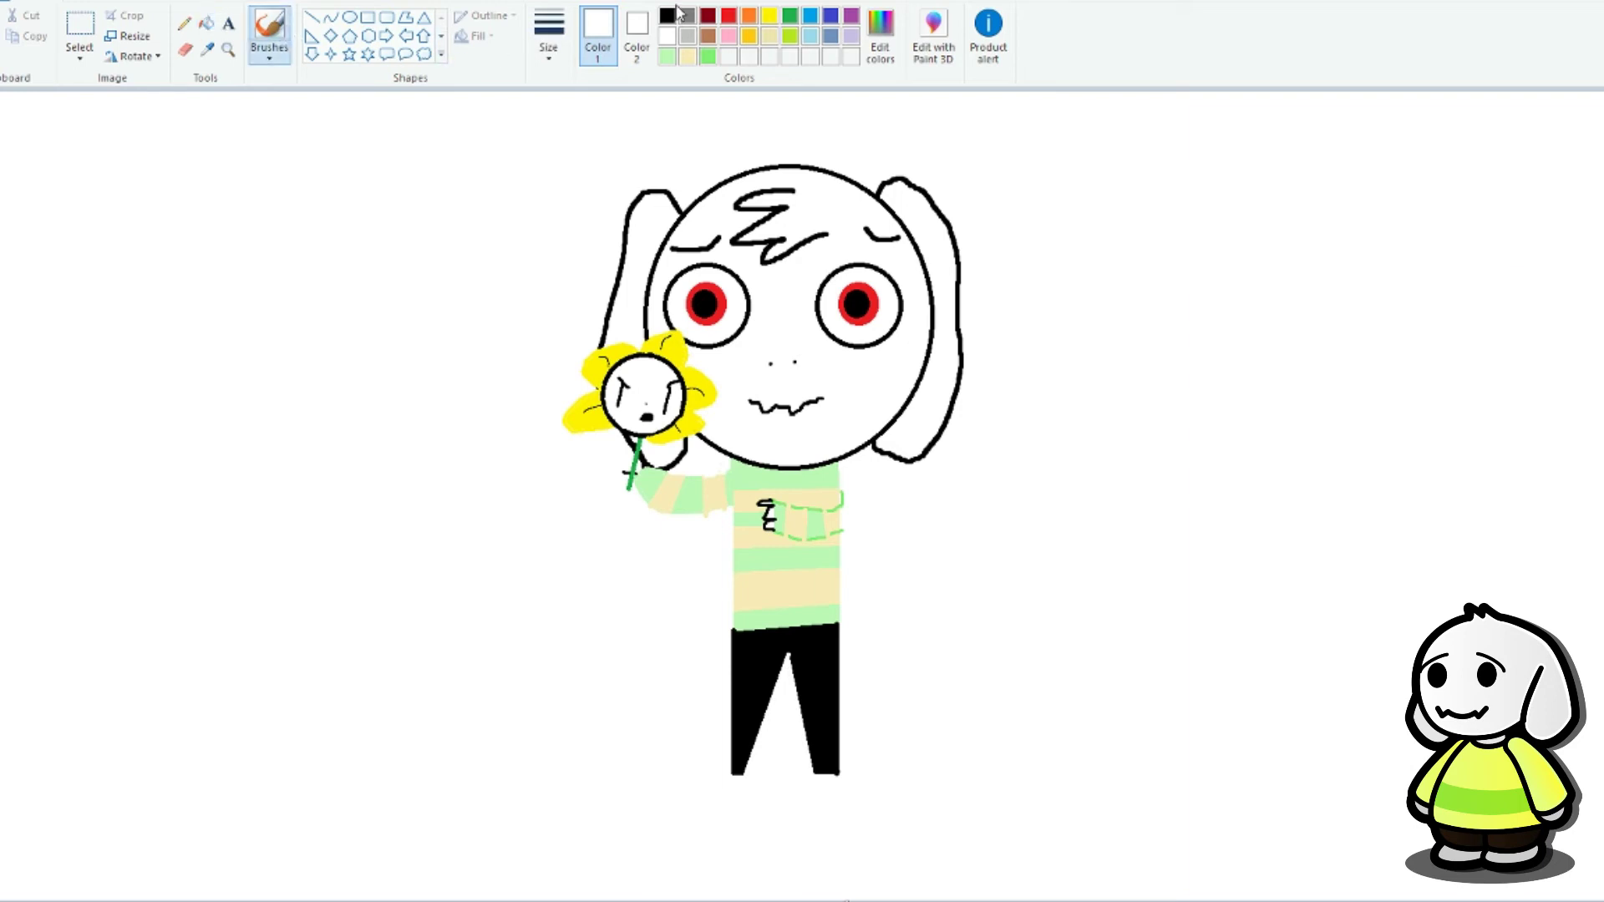
{"action": "left_click", "coordinate": [666, 16]}
{"action": "mouse_move", "coordinate": [728, 777]}
{"action": "left_mouse_down"}
{"action": "mouse_move", "coordinate": [737, 813]}
{"action": "mouse_move", "coordinate": [744, 764]}
{"action": "mouse_move", "coordinate": [810, 812]}
{"action": "mouse_move", "coordinate": [838, 775]}
{"action": "left_mouse_up"}
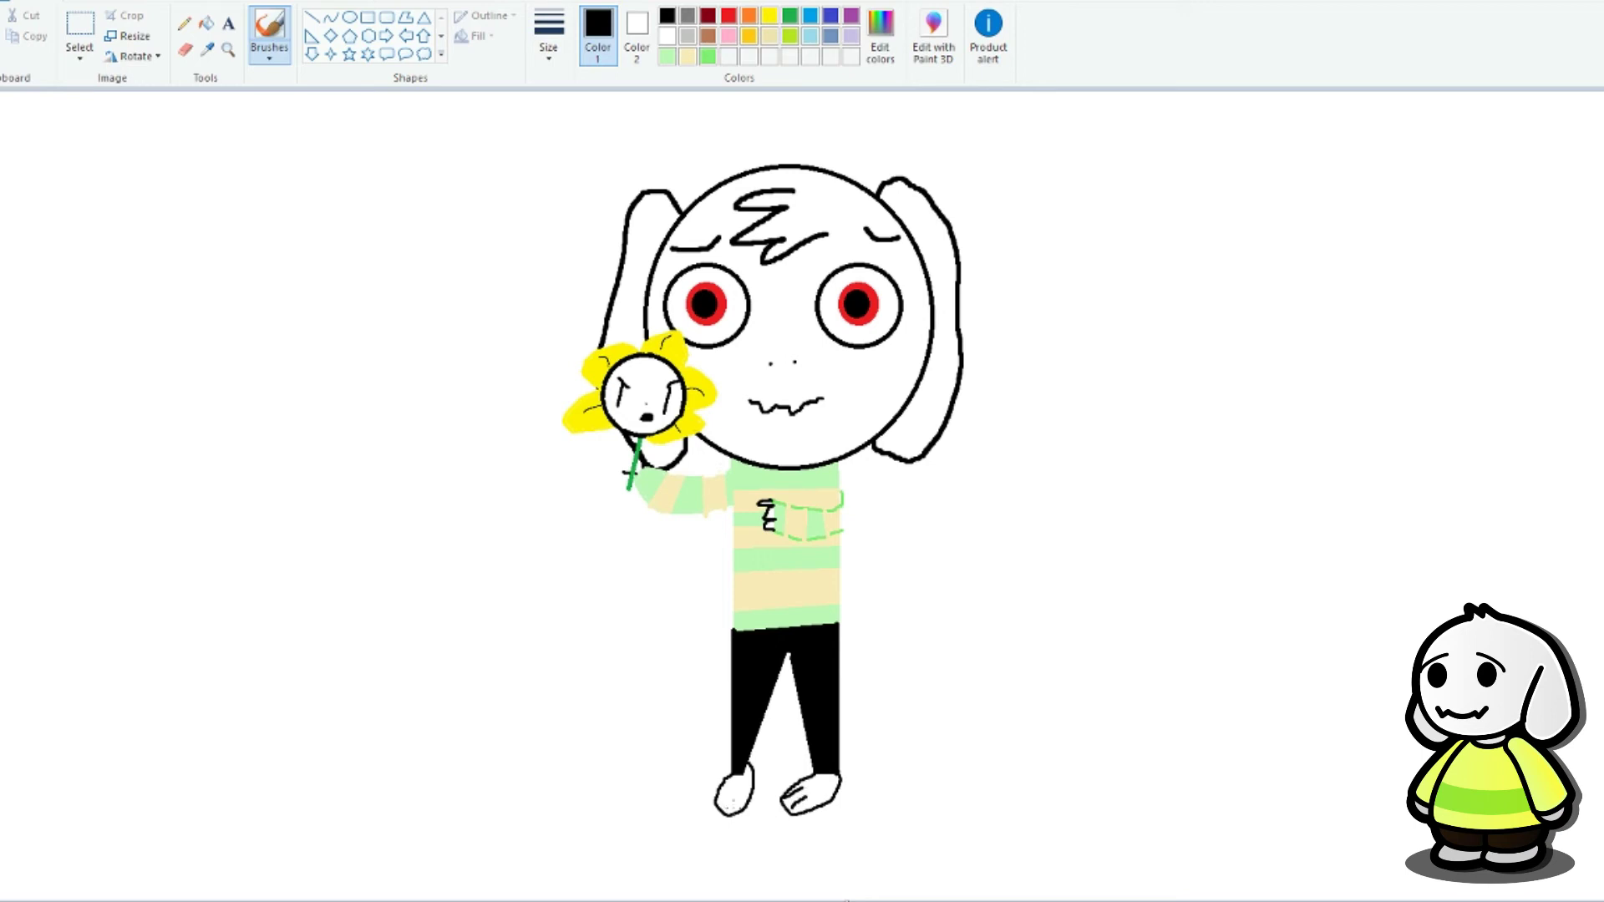
{"action": "left_click_drag", "start_coordinate": [732, 786], "coordinate": [727, 809]}
Step: Brush a wide oval ground outline around the feet and fill it green
{"action": "mouse_move", "coordinate": [738, 706]}
{"action": "left_mouse_down"}
{"action": "mouse_move", "coordinate": [639, 749]}
{"action": "mouse_move", "coordinate": [638, 843]}
{"action": "mouse_move", "coordinate": [787, 873]}
{"action": "mouse_move", "coordinate": [946, 795]}
{"action": "mouse_move", "coordinate": [884, 710]}
{"action": "mouse_move", "coordinate": [764, 713]}
{"action": "left_mouse_up"}
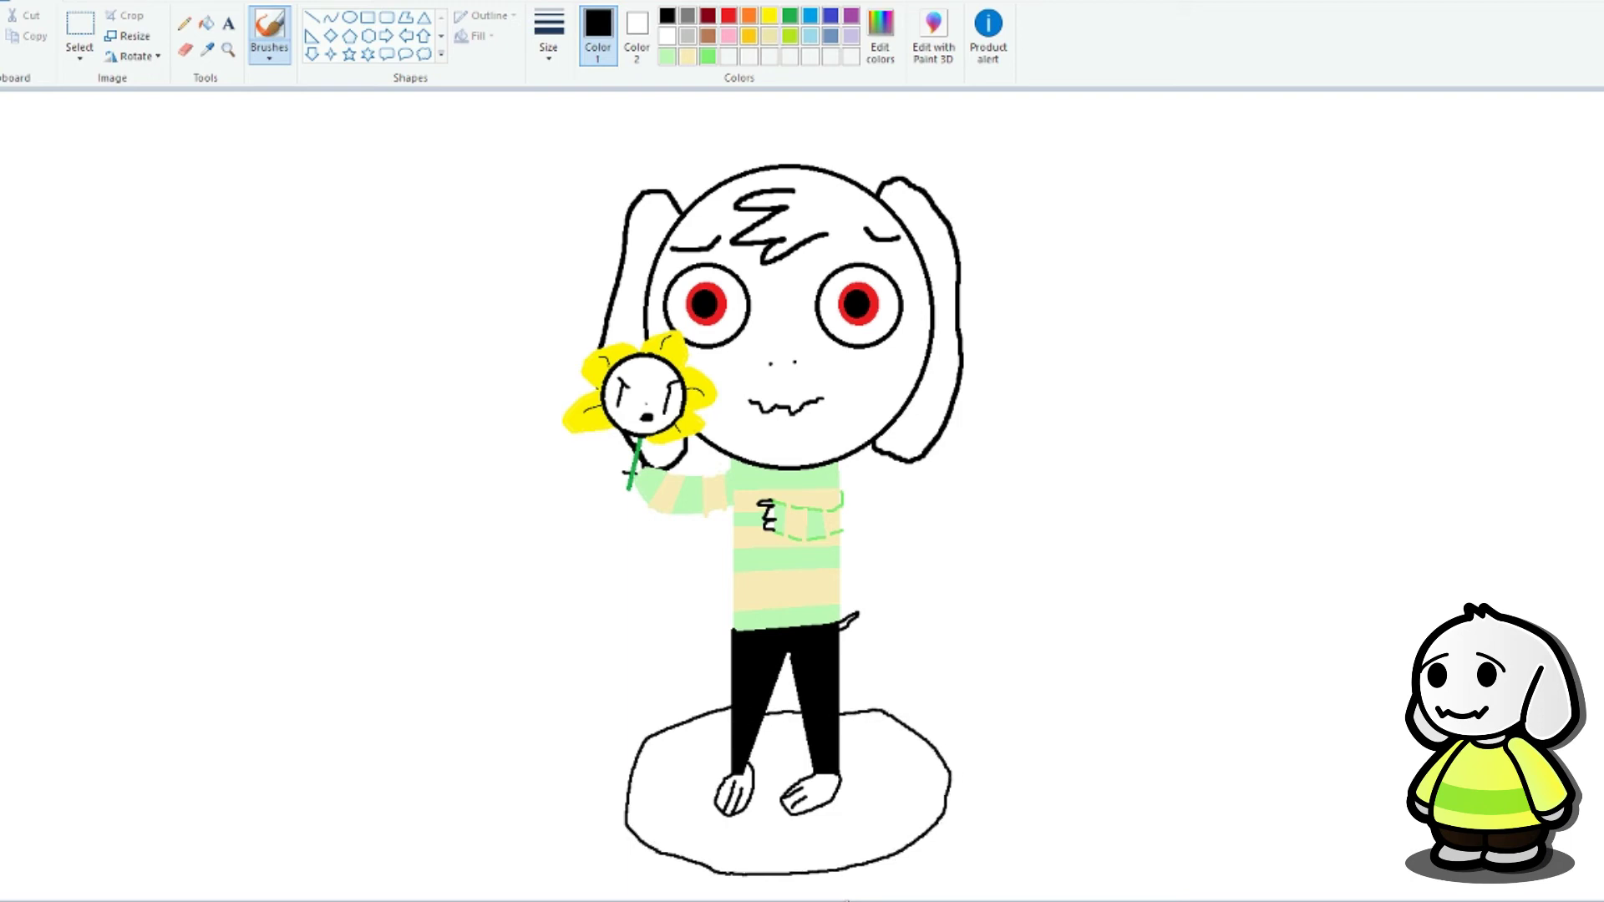
{"action": "left_click", "coordinate": [207, 23]}
{"action": "left_click", "coordinate": [790, 15]}
{"action": "left_click", "coordinate": [681, 798]}
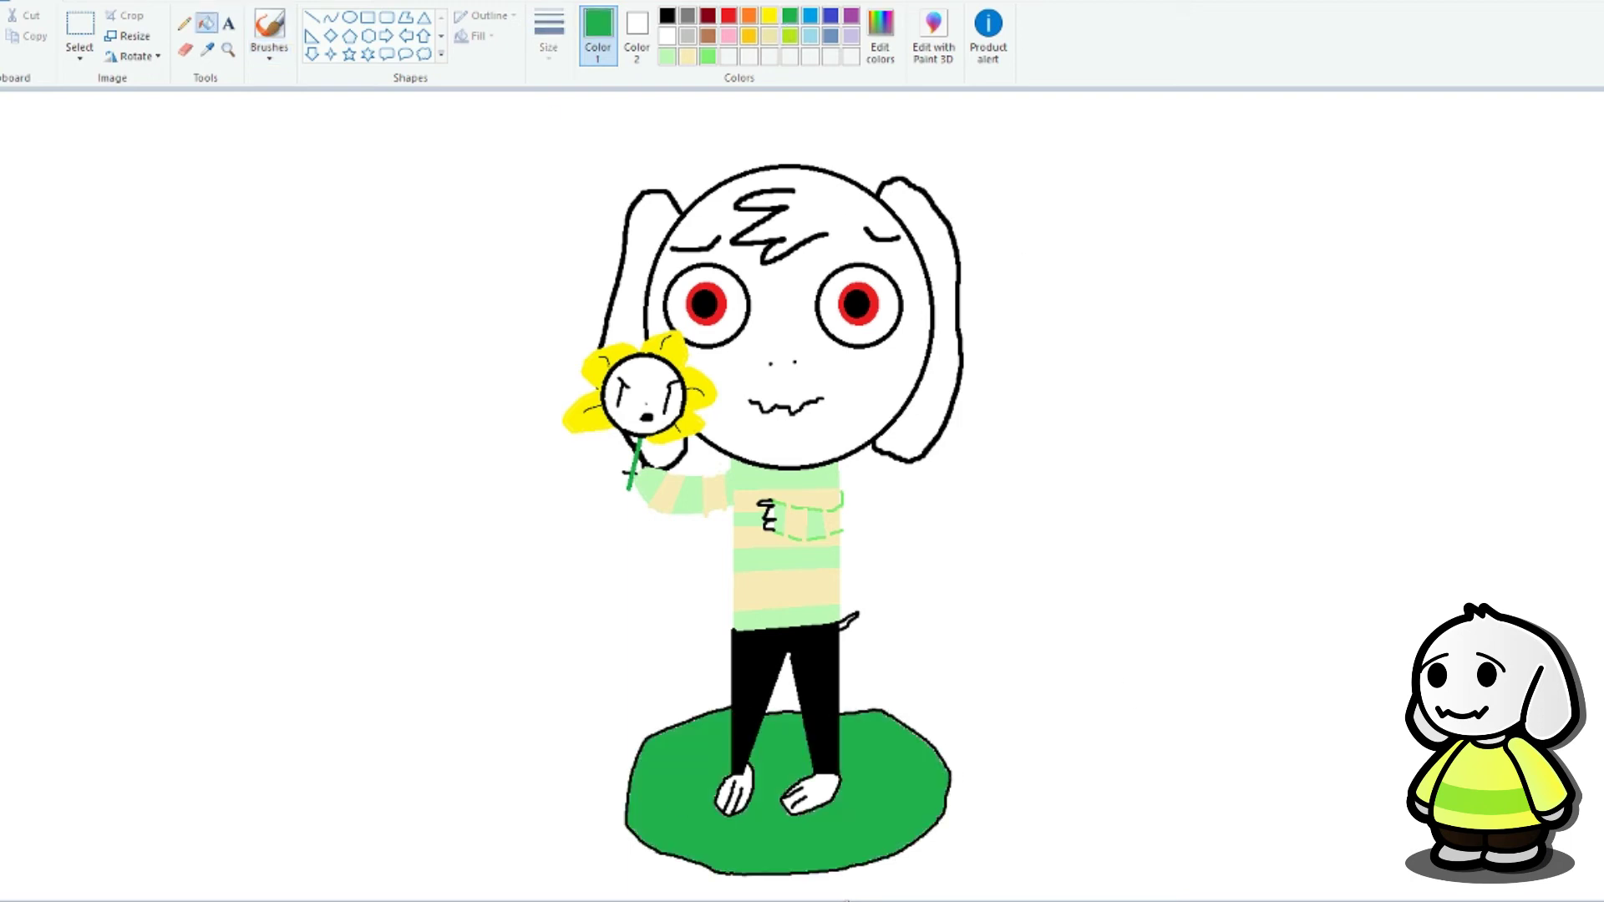
Step: Mix a near-black custom gray and fill the background around the character with it
{"action": "left_click", "coordinate": [1104, 149]}
{"action": "left_click", "coordinate": [881, 33]}
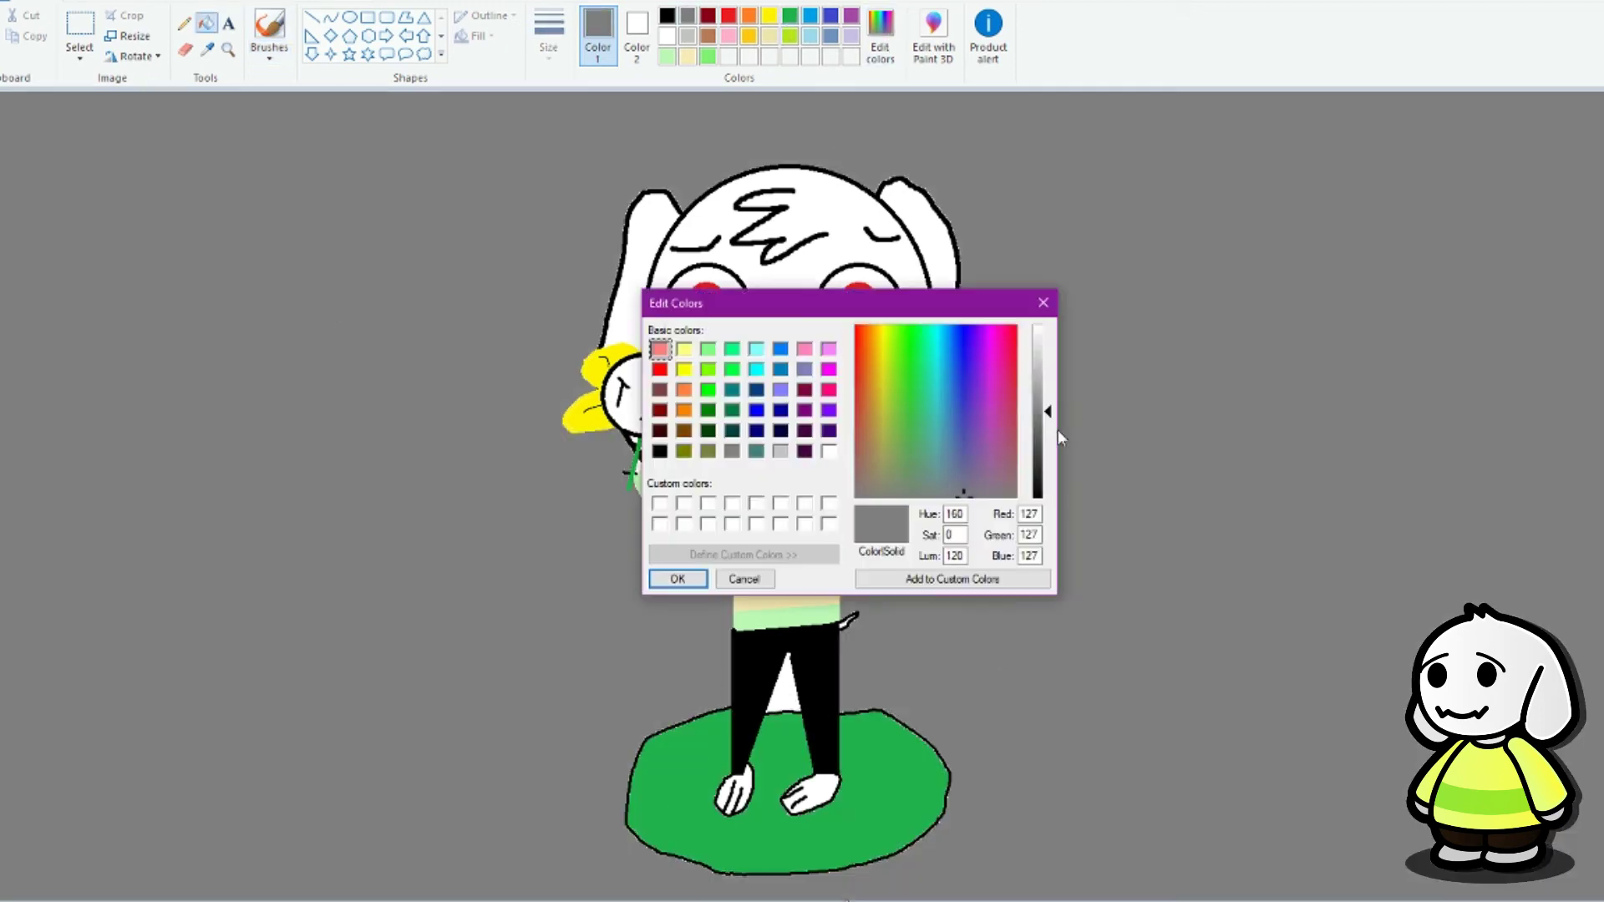
{"action": "left_click", "coordinate": [678, 578]}
{"action": "left_click", "coordinate": [544, 569]}
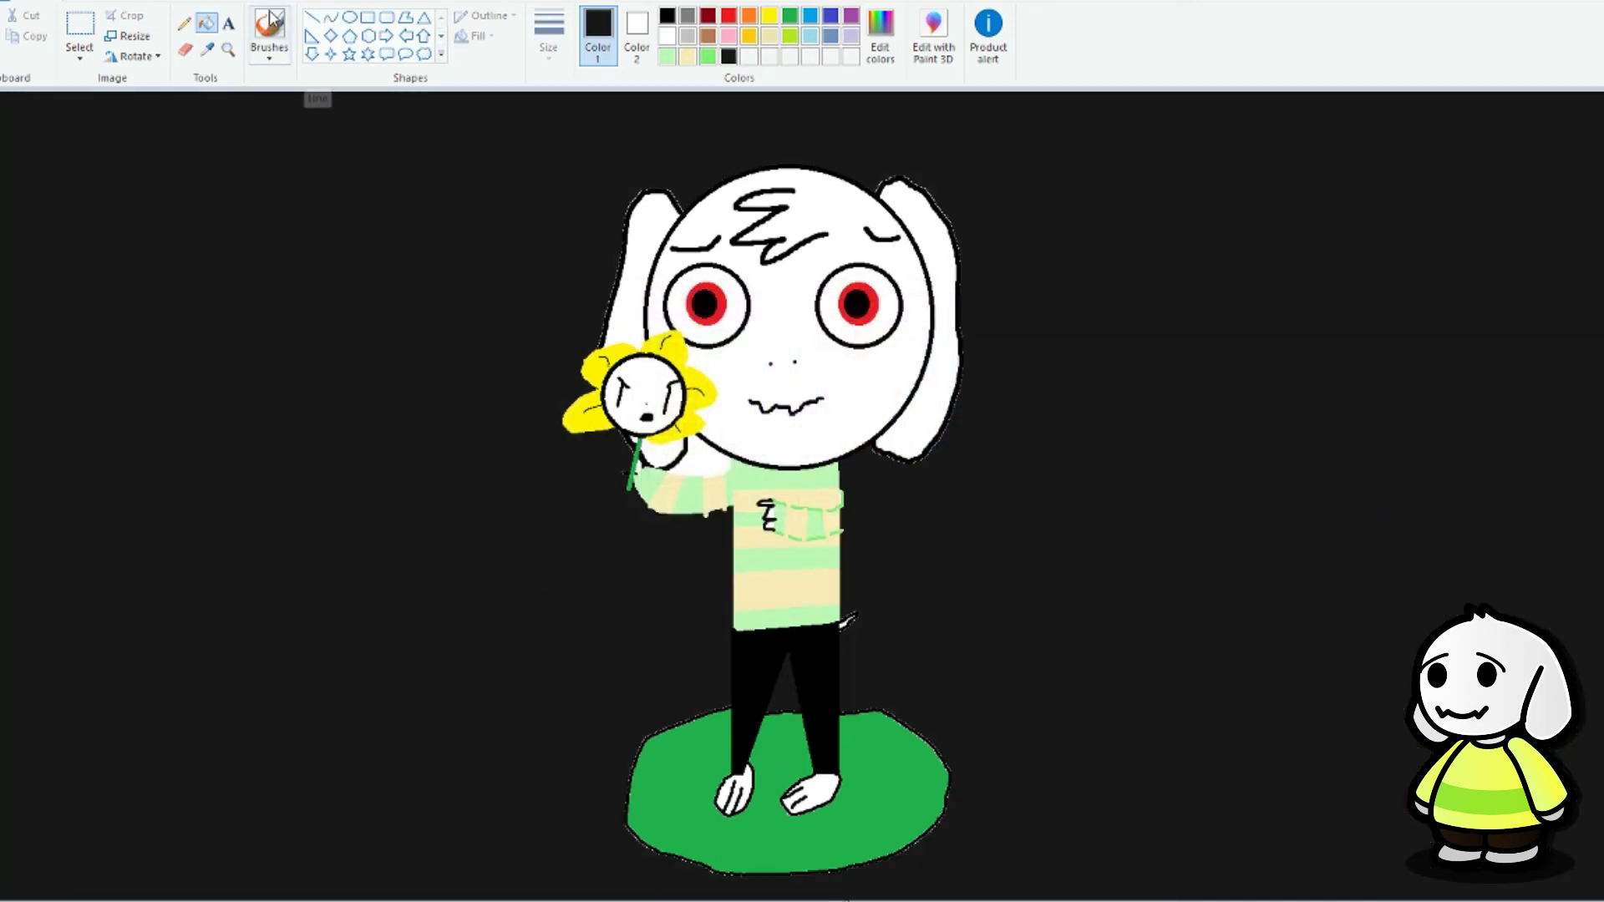
{"action": "left_click", "coordinate": [185, 49]}
{"action": "mouse_move", "coordinate": [267, 98]}
{"action": "left_mouse_down"}
{"action": "mouse_move", "coordinate": [179, 360]}
{"action": "mouse_move", "coordinate": [146, 389]}
{"action": "left_mouse_up"}
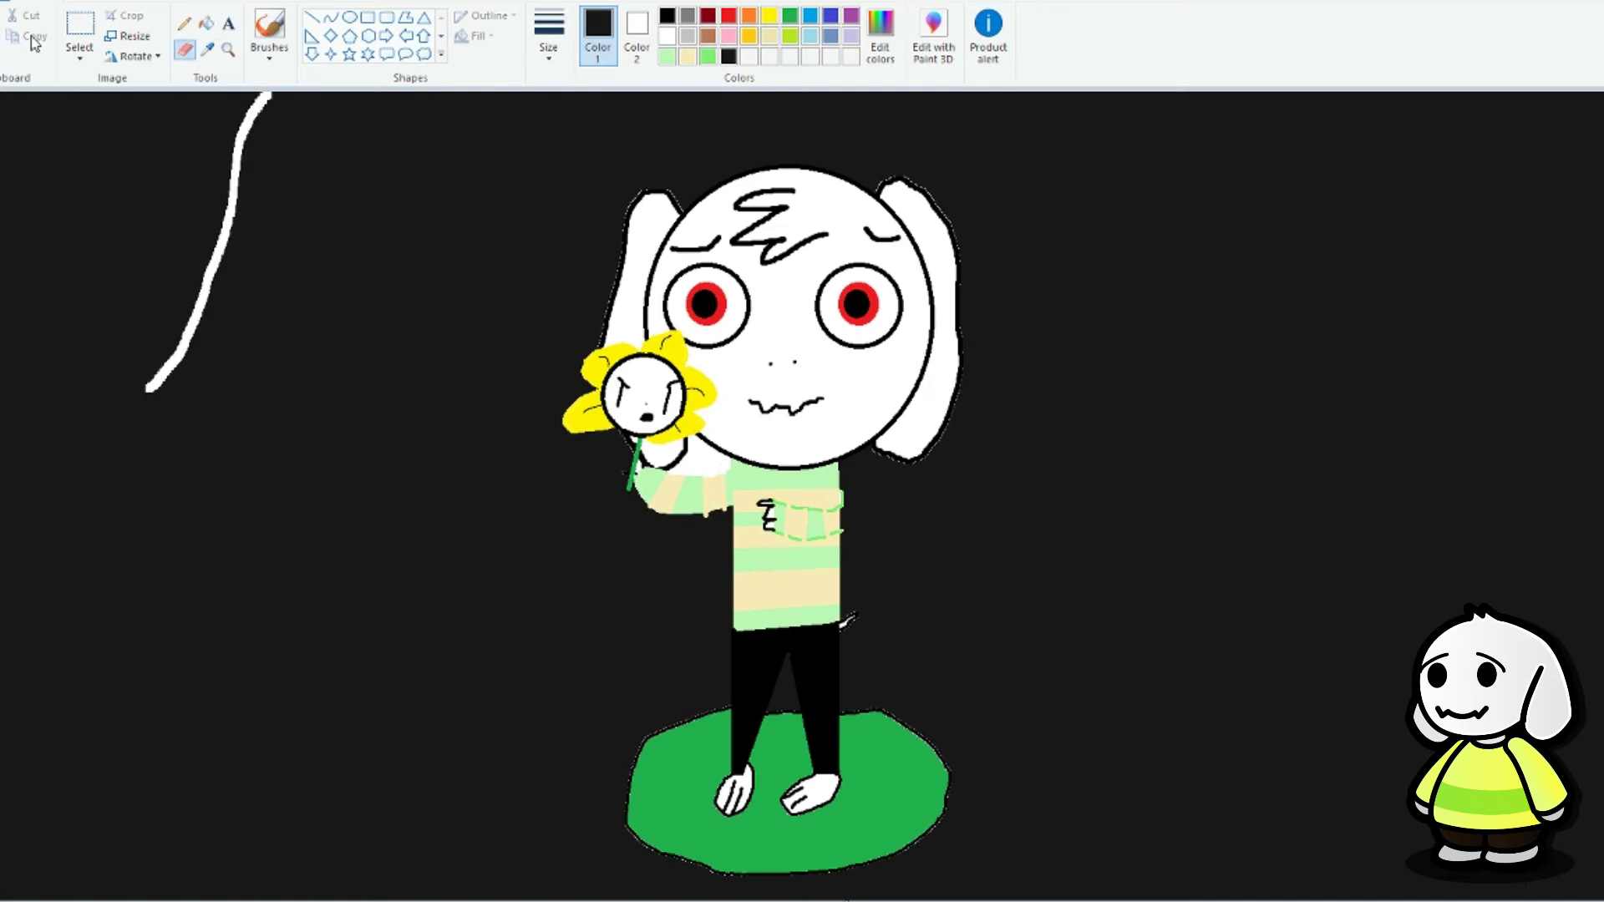
{"action": "key", "text": "ctrl+z"}
Step: Choose the brush and mix a pale yellow with hue 34 and saturation 211
{"action": "left_click", "coordinate": [269, 32]}
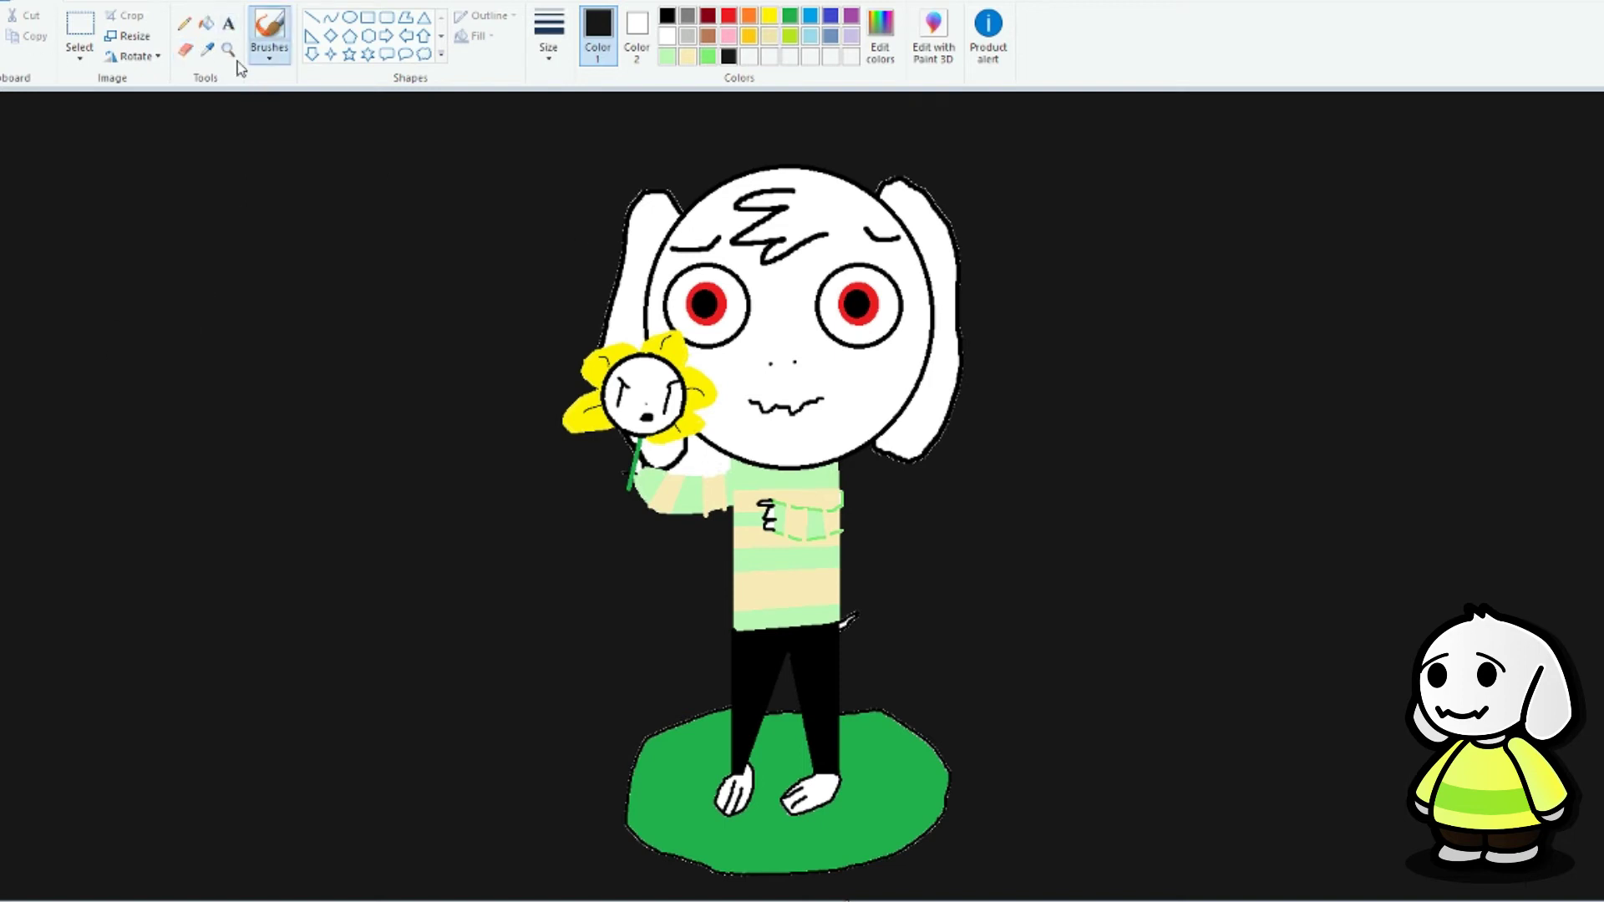
{"action": "left_click", "coordinate": [770, 15]}
{"action": "left_click", "coordinate": [880, 35]}
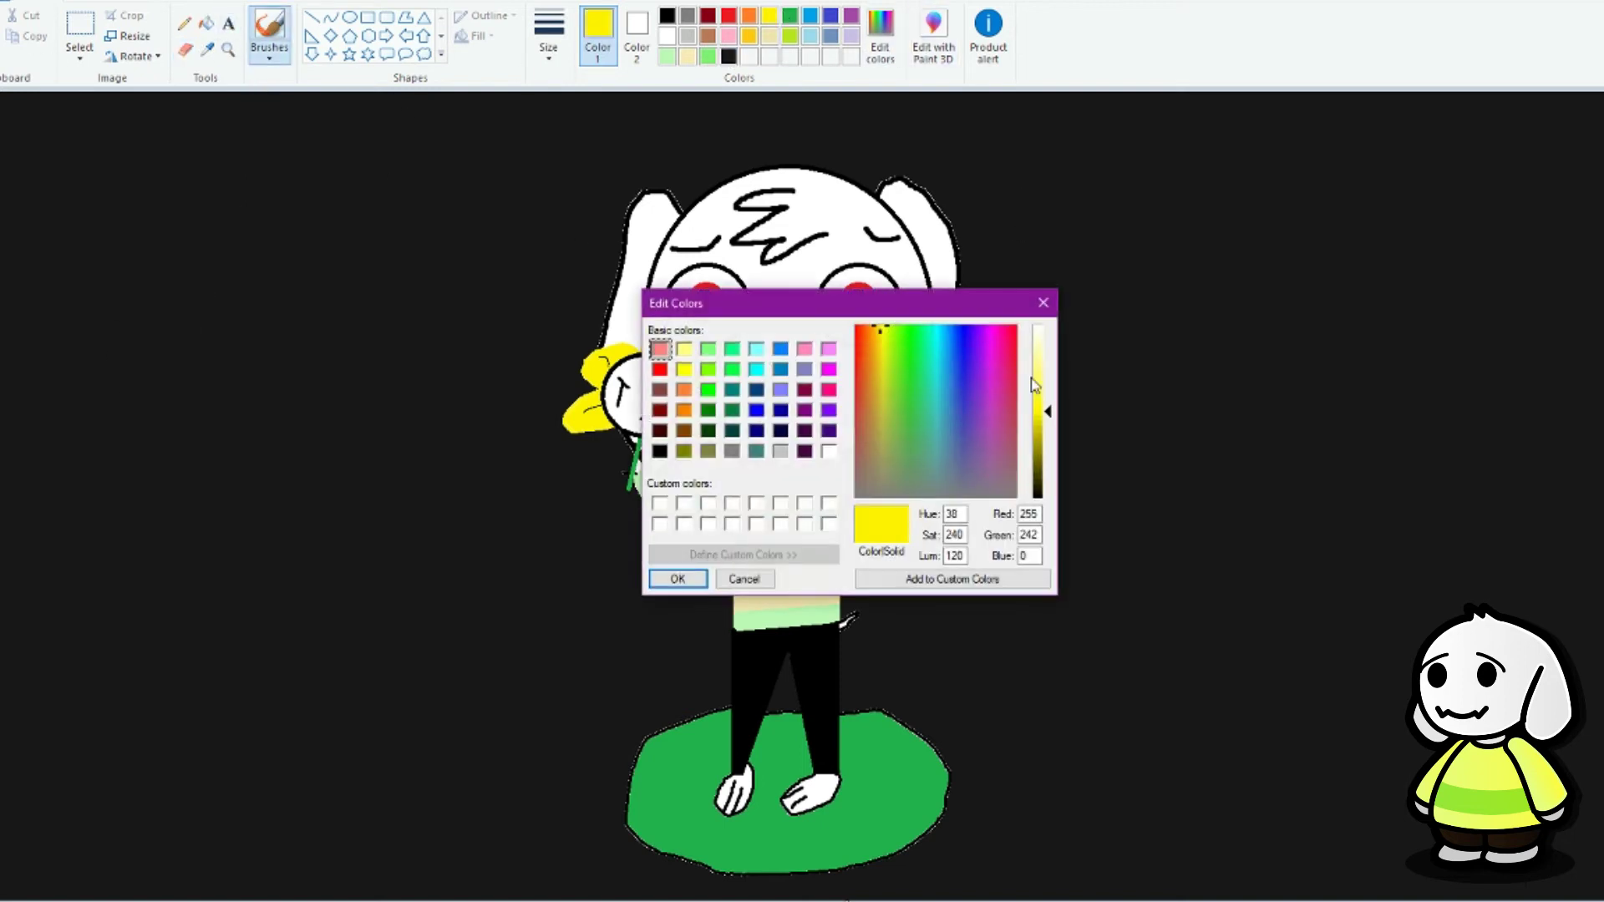
{"action": "left_click", "coordinate": [884, 347]}
{"action": "left_click", "coordinate": [878, 346]}
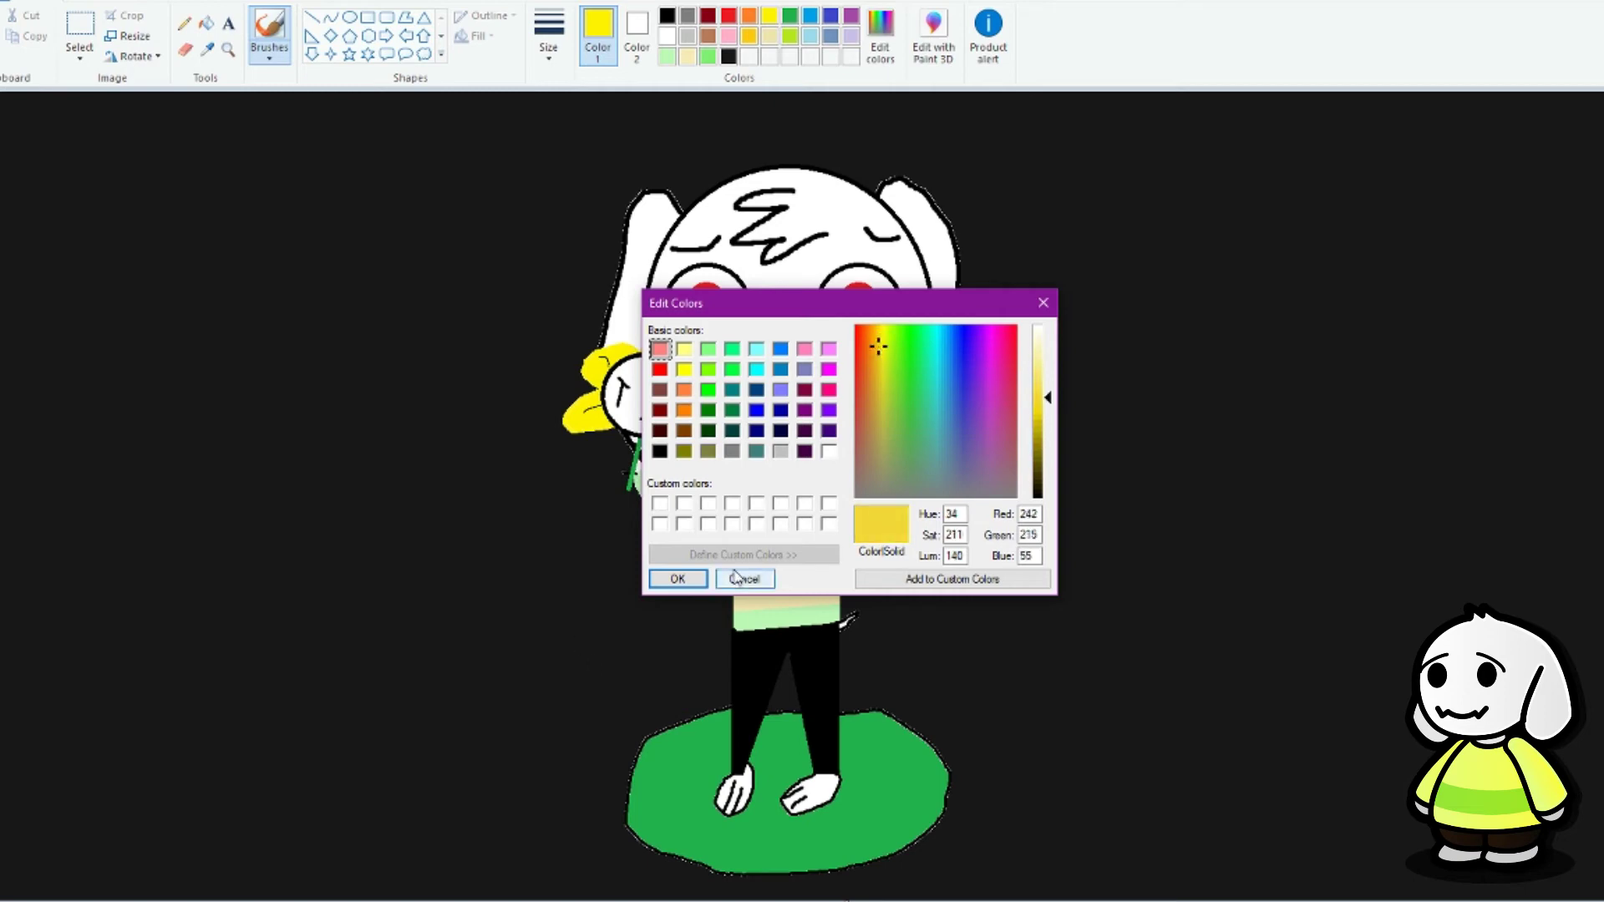
{"action": "left_click", "coordinate": [1039, 381]}
{"action": "left_click", "coordinate": [677, 578]}
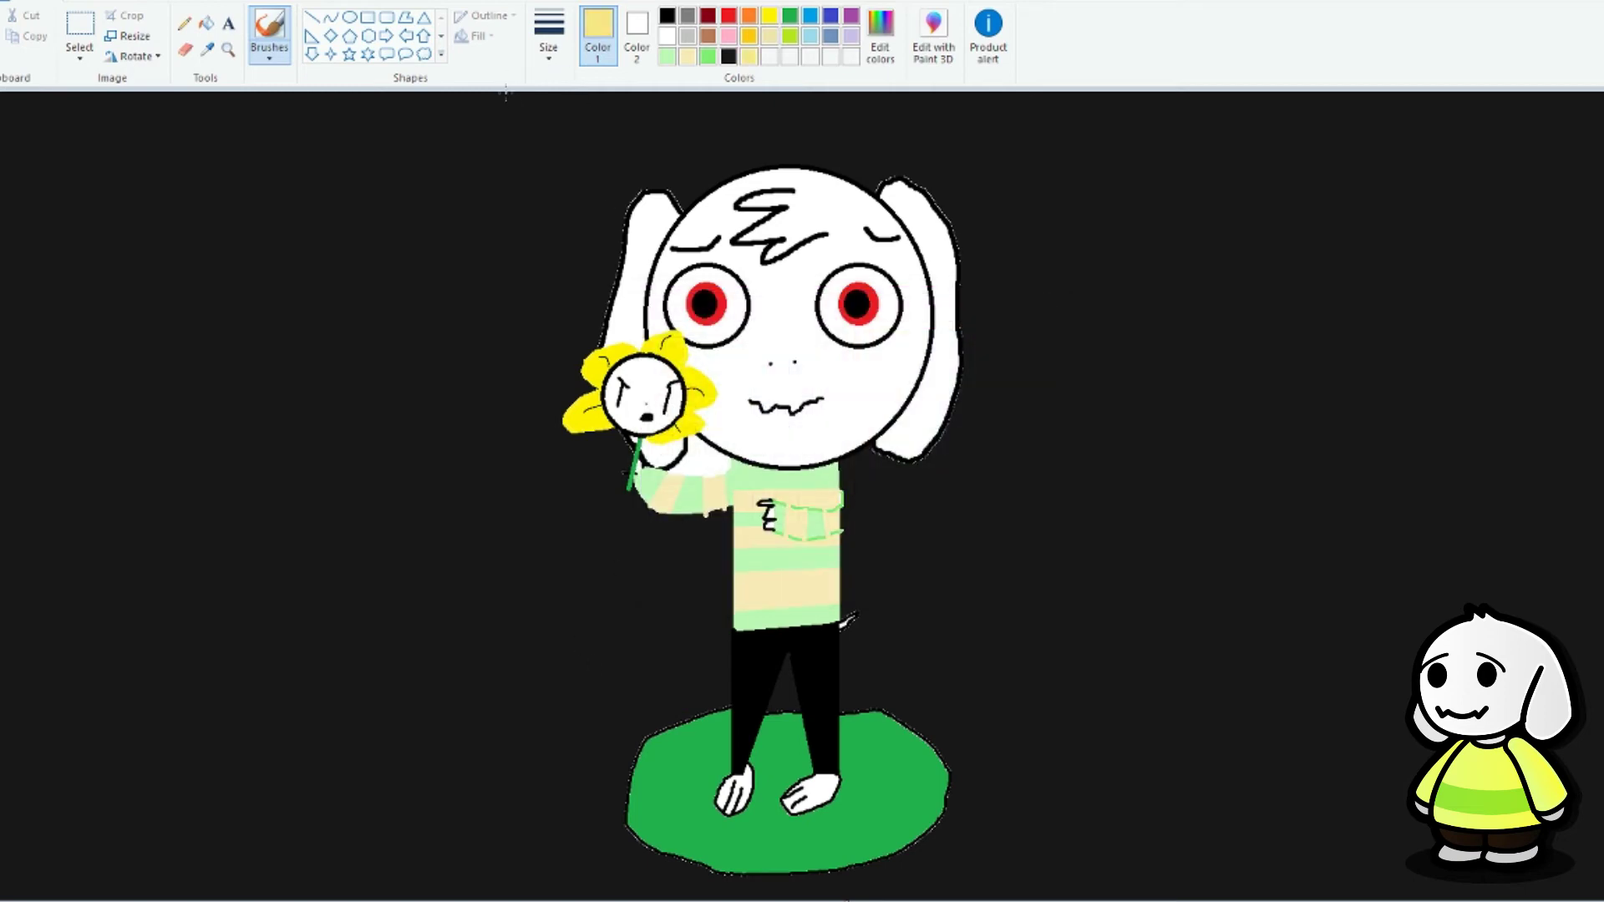
Step: Brush a slanting pale yellow line down each side of the character and fill the area between them as a light beam
{"action": "left_click_drag", "start_coordinate": [505, 93], "coordinate": [272, 890]}
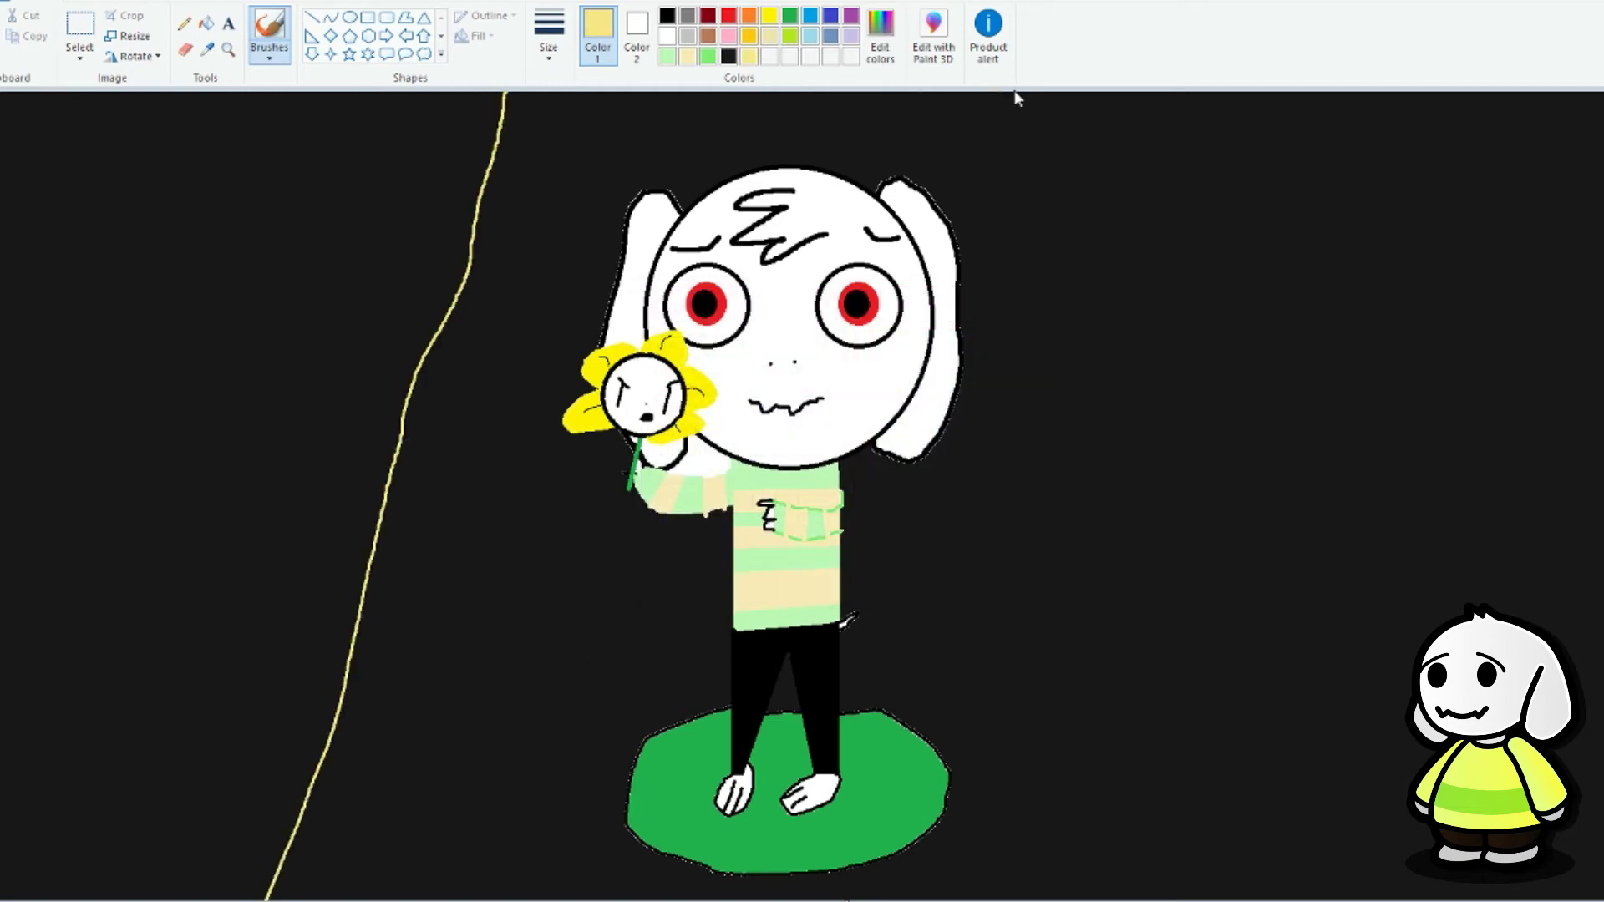
{"action": "left_click_drag", "start_coordinate": [1040, 94], "coordinate": [1293, 900]}
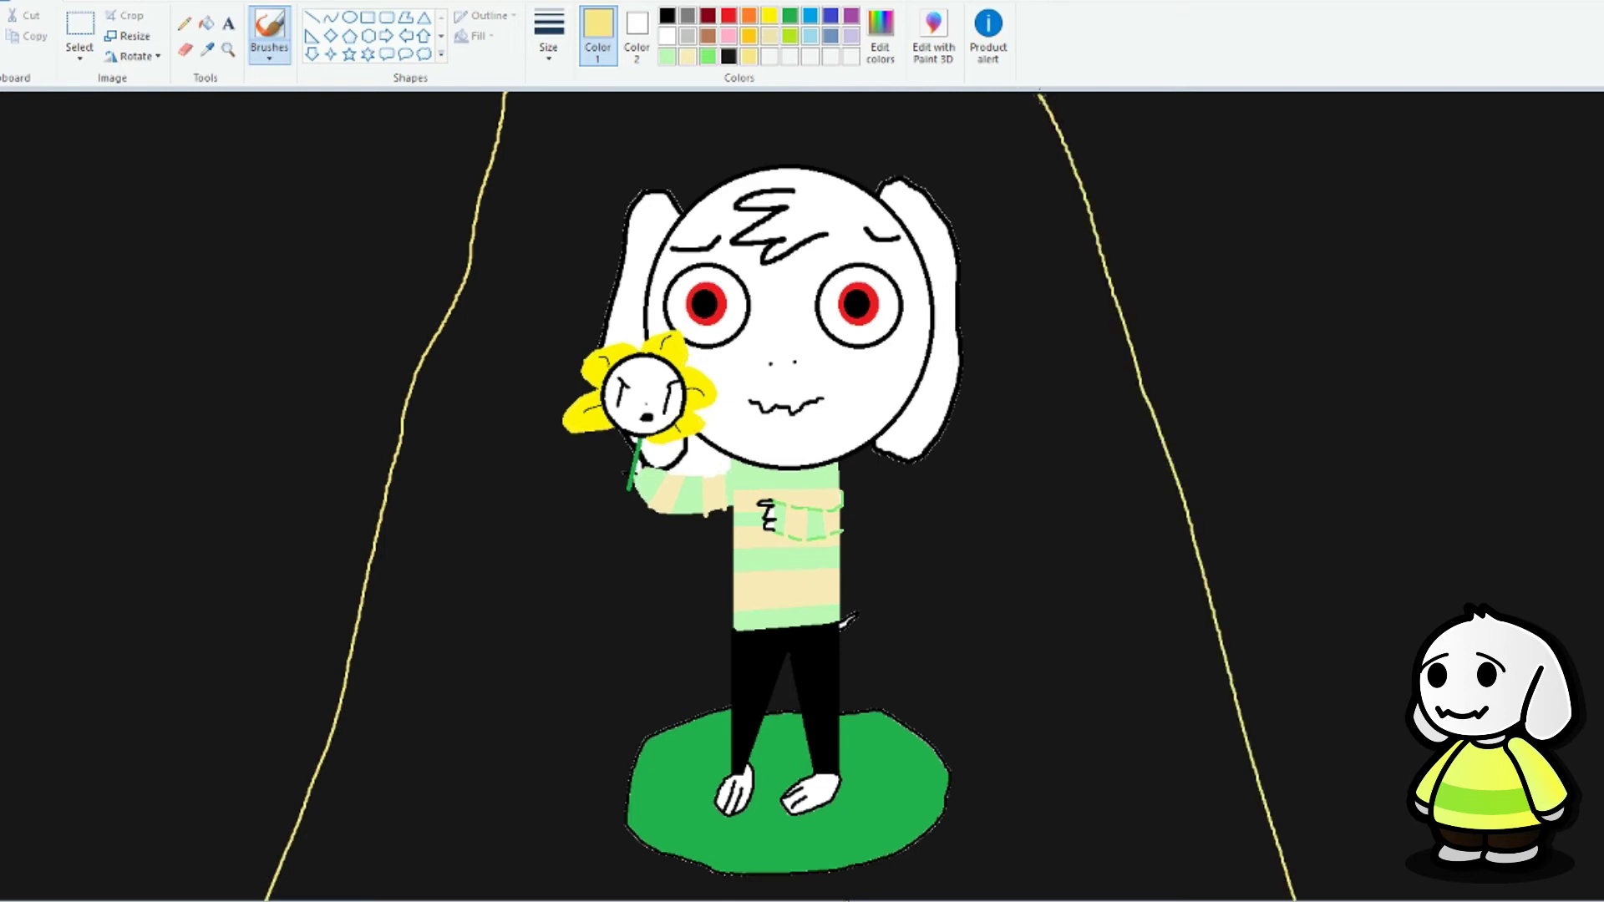
{"action": "left_click", "coordinate": [206, 22]}
{"action": "left_click", "coordinate": [752, 142]}
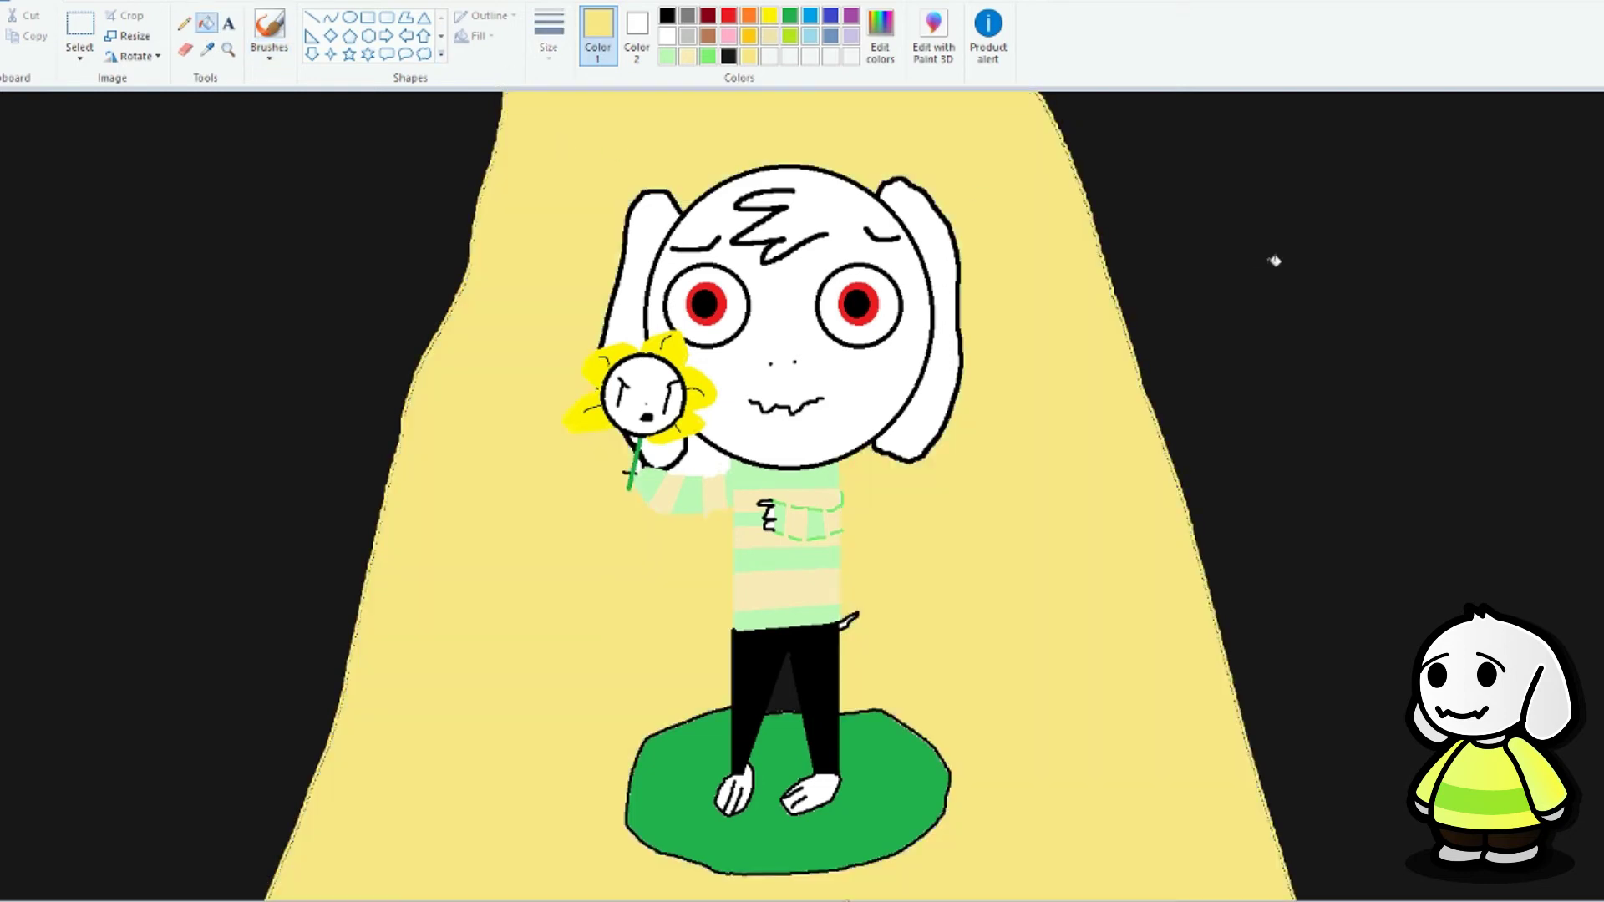
Step: Pick the near-black background color, brush a line across the beam at leg height, and fill the beam's lower part with it
{"action": "left_click", "coordinate": [269, 29]}
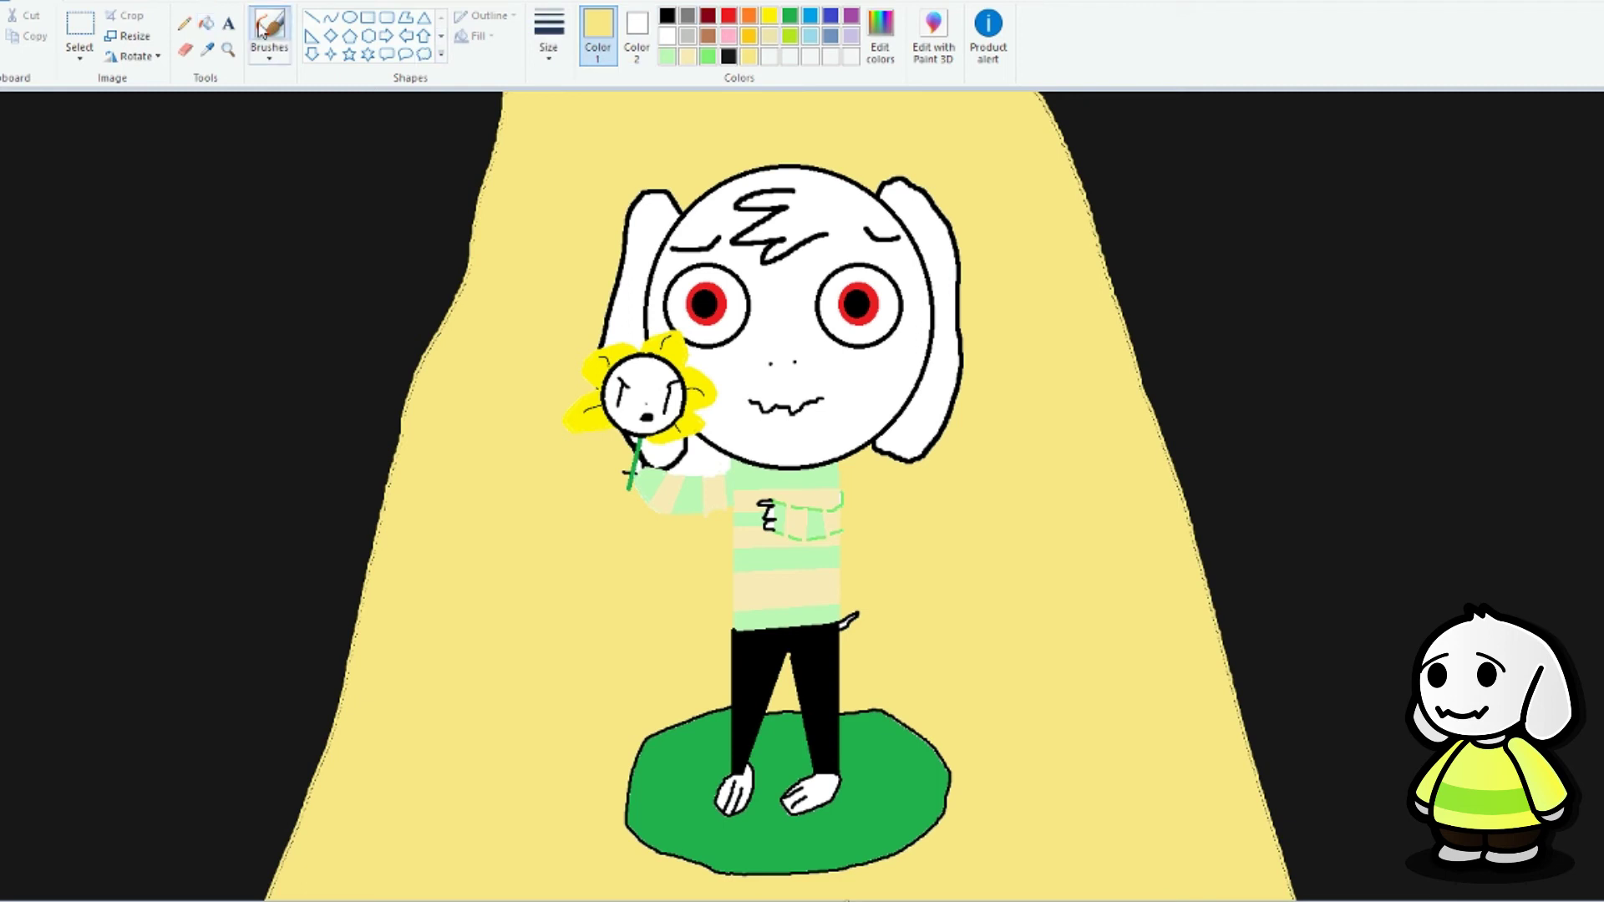
{"action": "left_click", "coordinate": [206, 48]}
{"action": "left_click", "coordinate": [204, 126]}
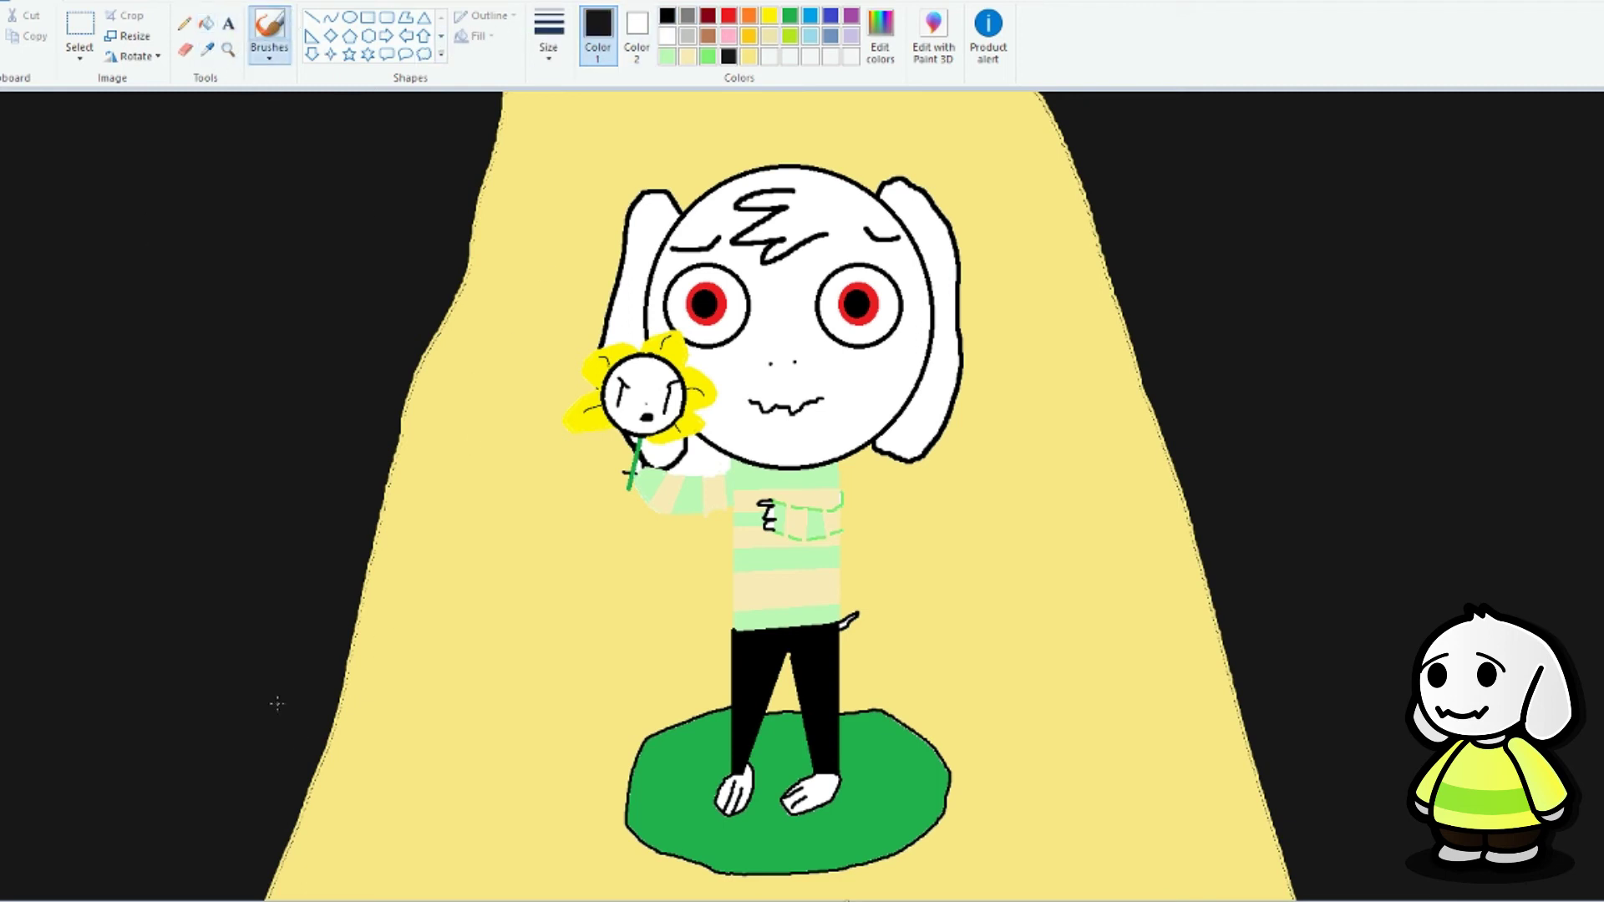
{"action": "mouse_move", "coordinate": [337, 704]}
{"action": "left_mouse_down"}
{"action": "mouse_move", "coordinate": [802, 695]}
{"action": "mouse_move", "coordinate": [1243, 723]}
{"action": "left_mouse_up"}
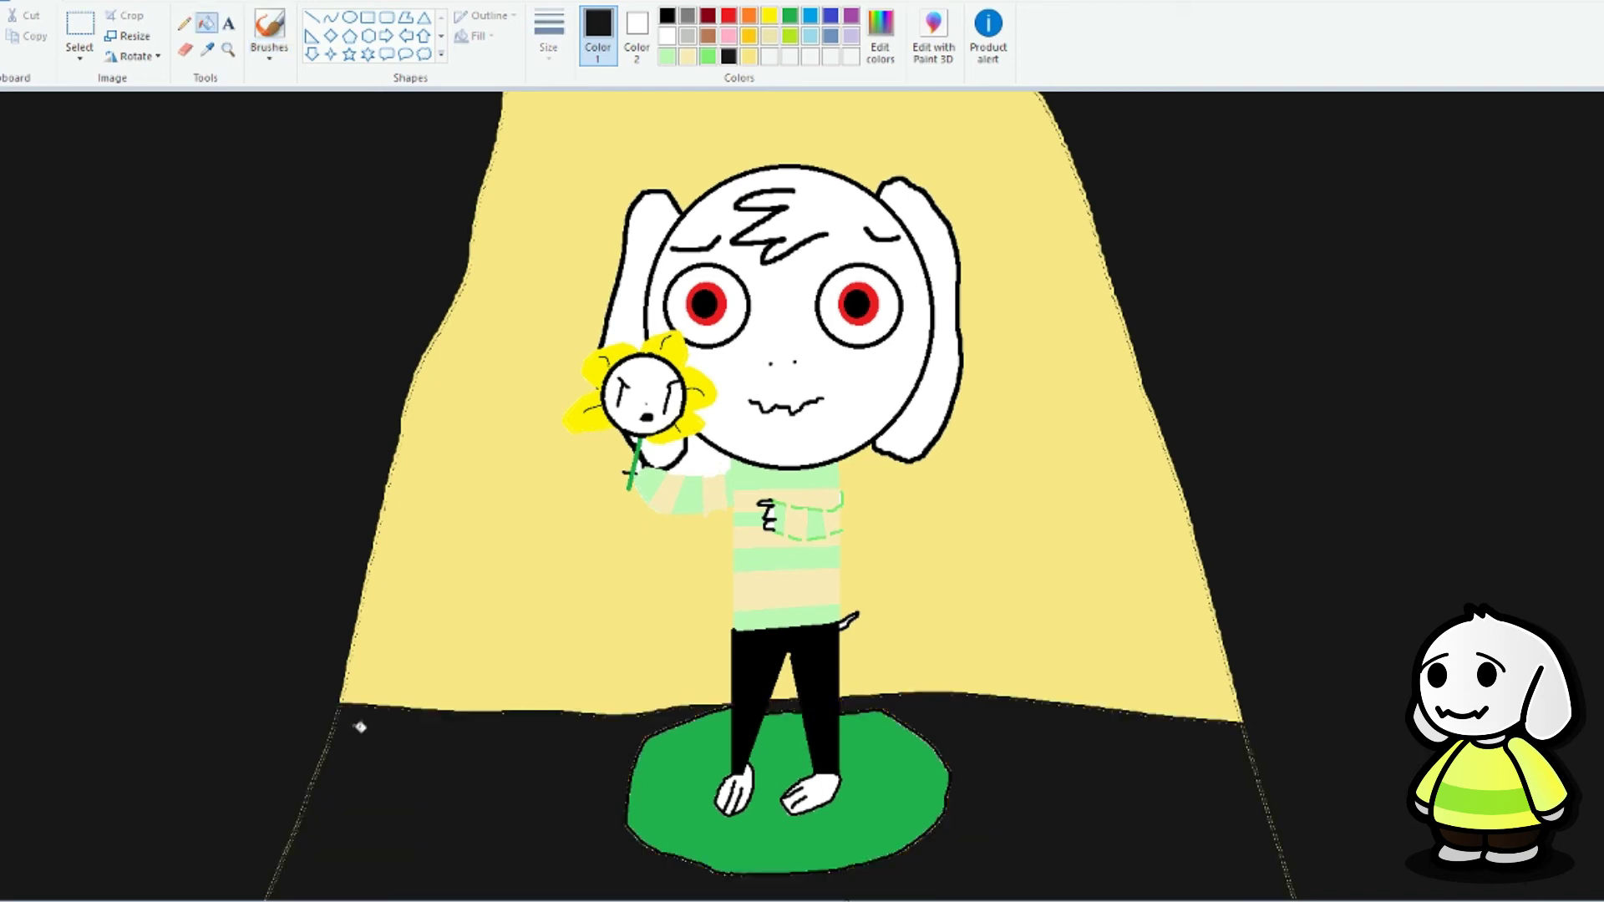
Step: Paint over the leftover yellow edge lines below the light beam in near-black with a thicker brush
{"action": "left_click", "coordinate": [269, 25]}
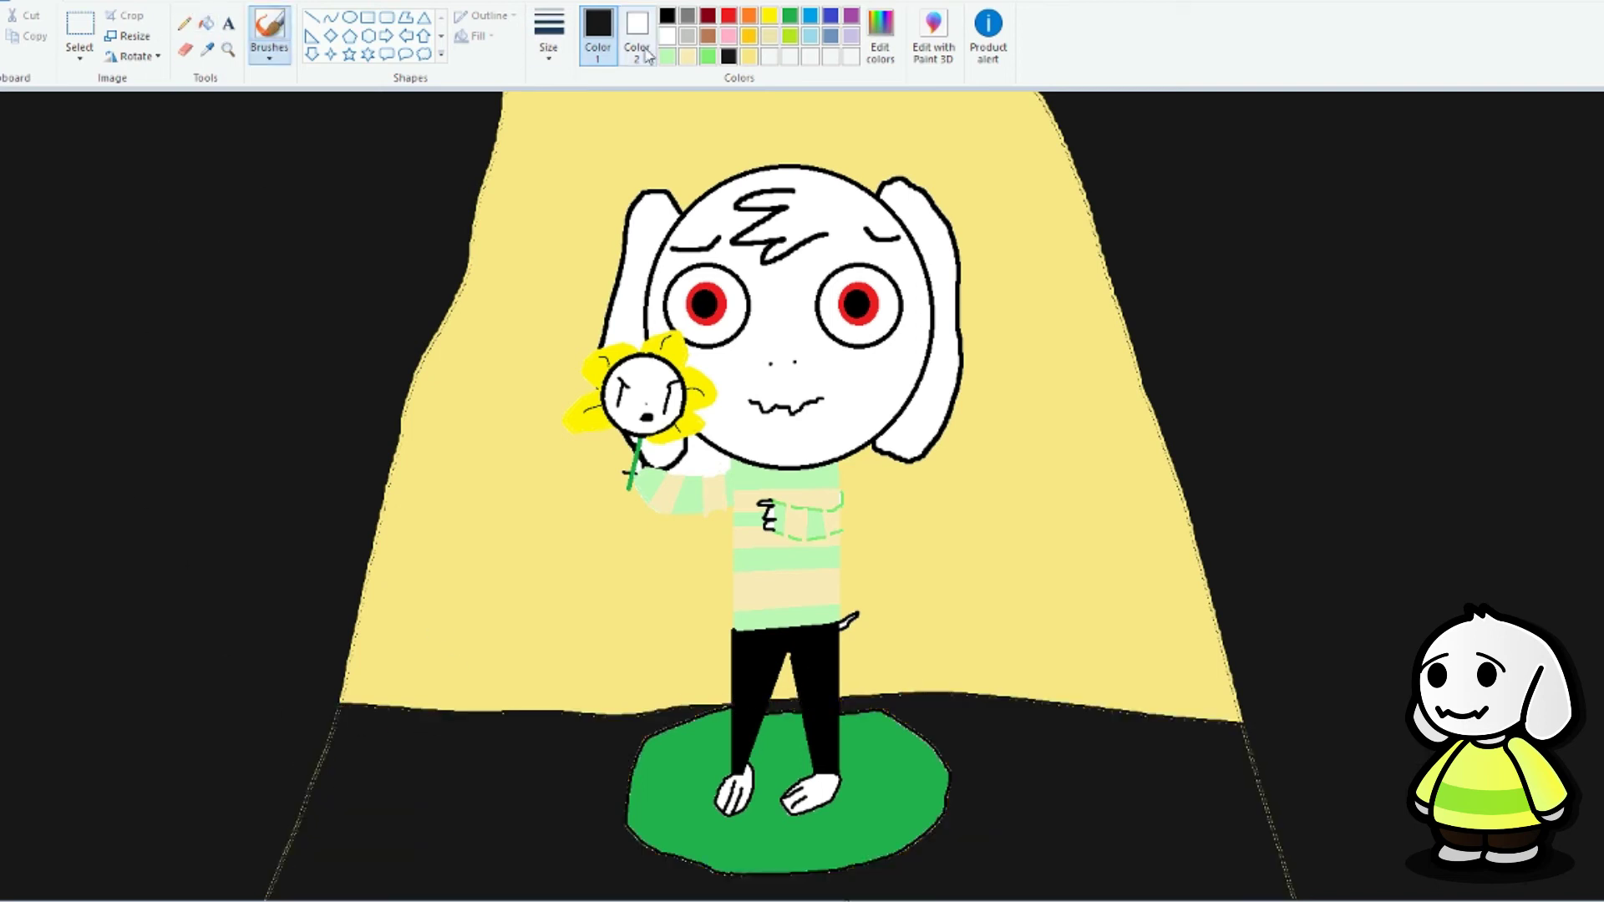
{"action": "left_click", "coordinate": [549, 38]}
{"action": "left_click", "coordinate": [591, 205]}
{"action": "left_click", "coordinate": [549, 50]}
{"action": "left_click", "coordinate": [590, 203]}
{"action": "left_click_drag", "start_coordinate": [338, 720], "coordinate": [269, 895]}
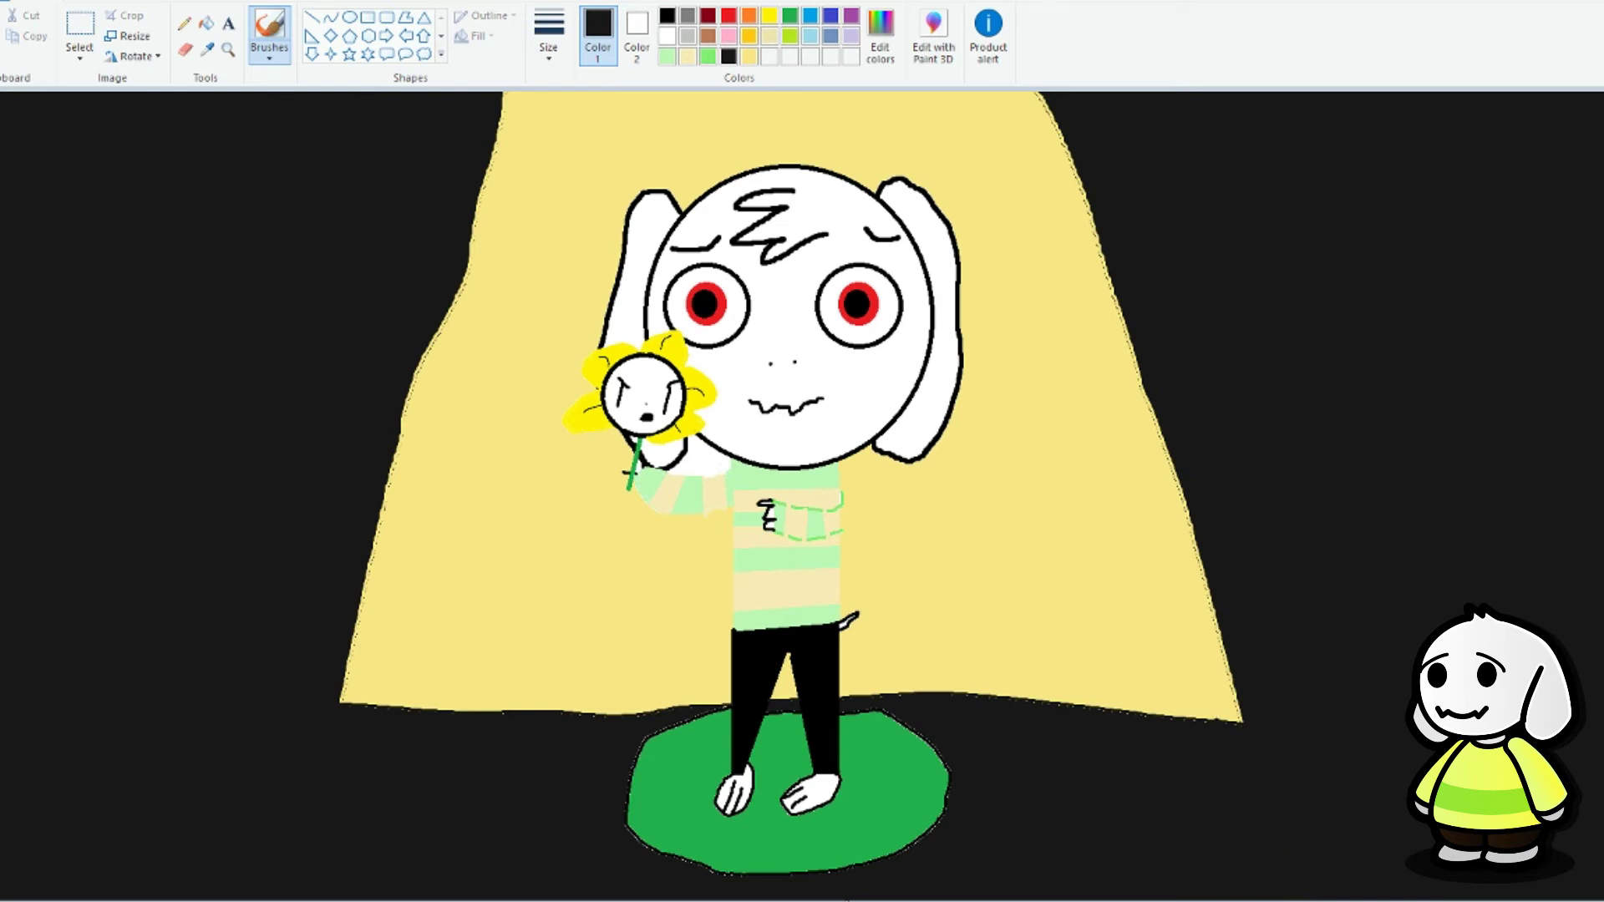
{"action": "left_click", "coordinate": [749, 56]}
{"action": "mouse_move", "coordinate": [677, 774]}
{"action": "left_mouse_down"}
{"action": "mouse_move", "coordinate": [697, 762]}
{"action": "mouse_move", "coordinate": [687, 776]}
{"action": "mouse_move", "coordinate": [782, 809]}
{"action": "mouse_move", "coordinate": [768, 815]}
{"action": "left_mouse_up"}
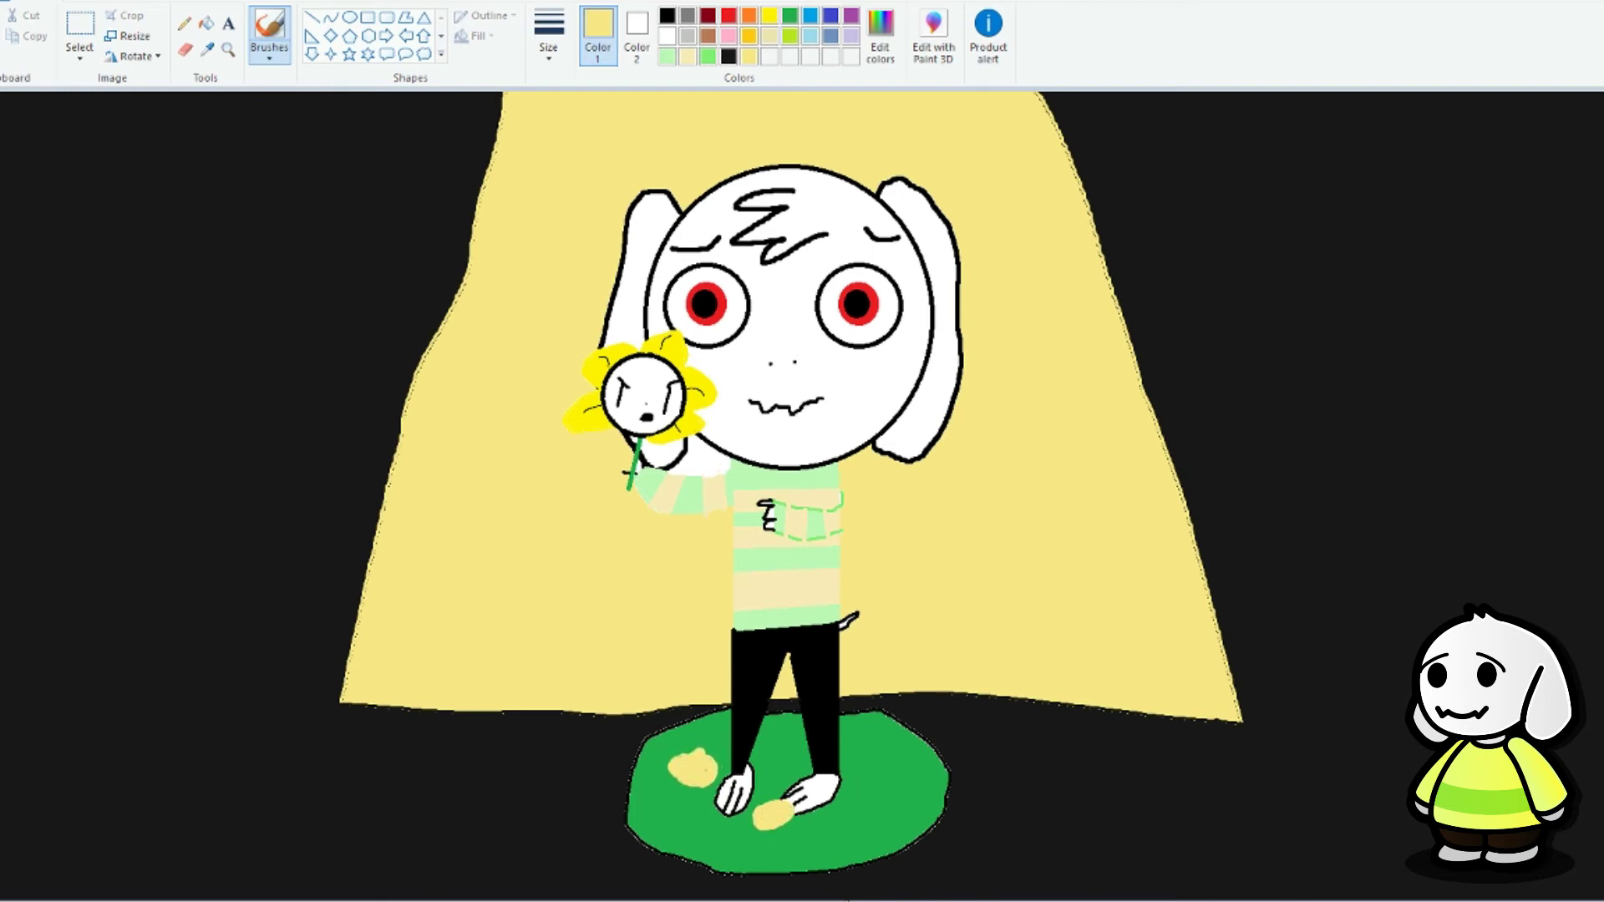
{"action": "key", "text": "ctrl+z"}
{"action": "key", "text": "ctrl+z"}
{"action": "key", "text": "ctrl+z"}
{"action": "key", "text": "ctrl+z"}
{"action": "key", "text": "ctrl+z"}
Step: Mix a stronger yellow with hue 38, saturation 202 and luminosity 140
{"action": "left_click", "coordinate": [881, 33]}
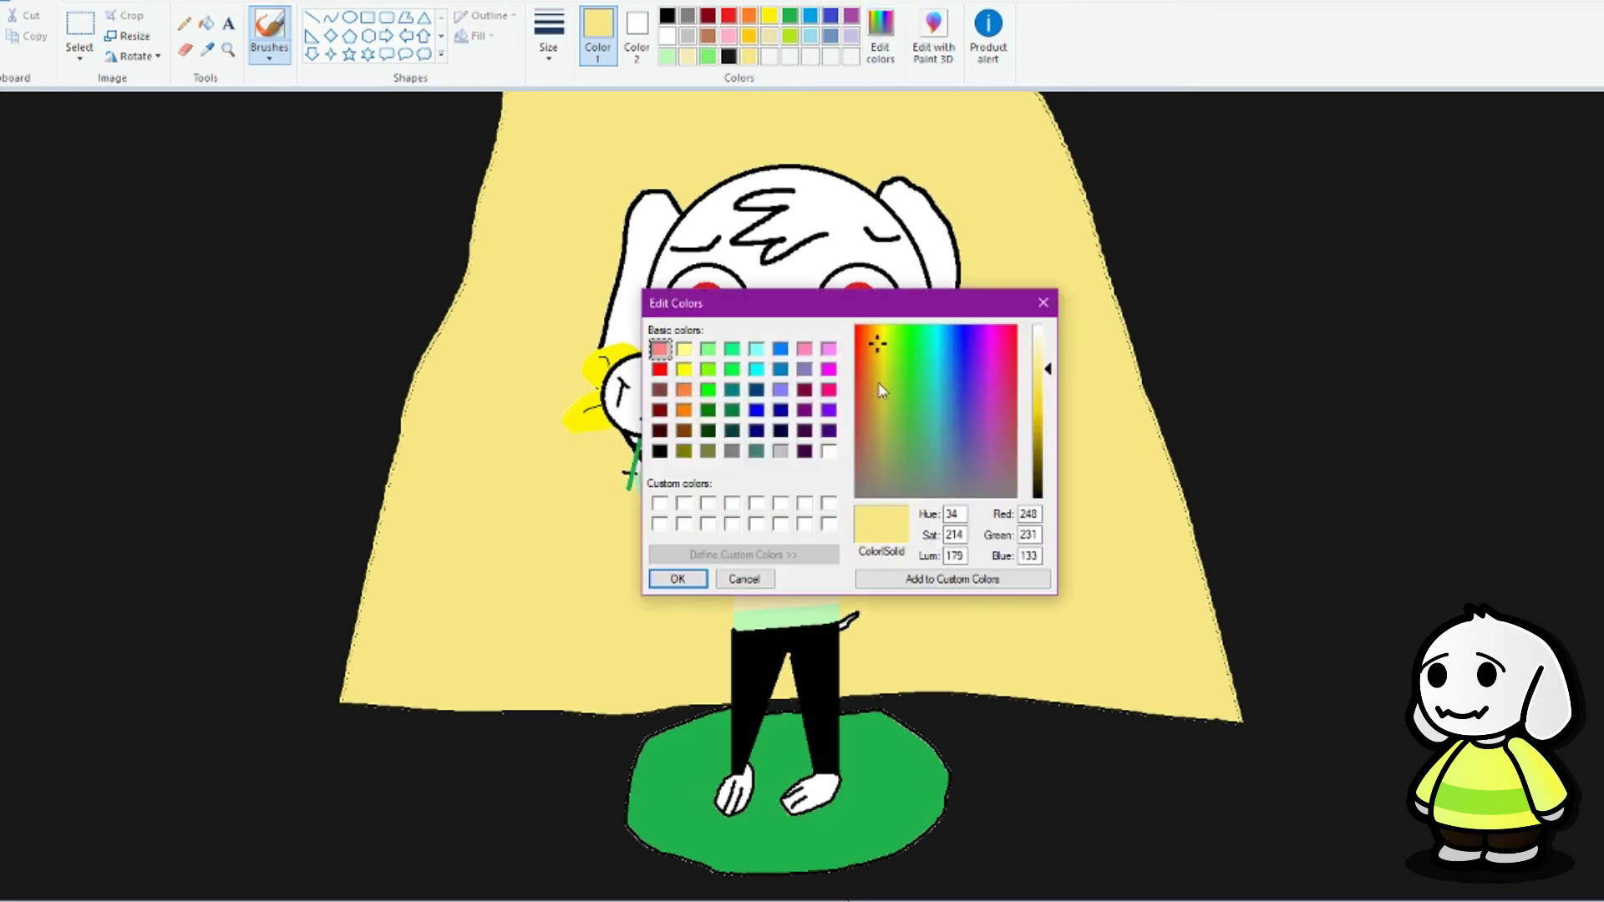
{"action": "left_click", "coordinate": [881, 353]}
{"action": "left_click_drag", "start_coordinate": [1046, 370], "coordinate": [1046, 397]}
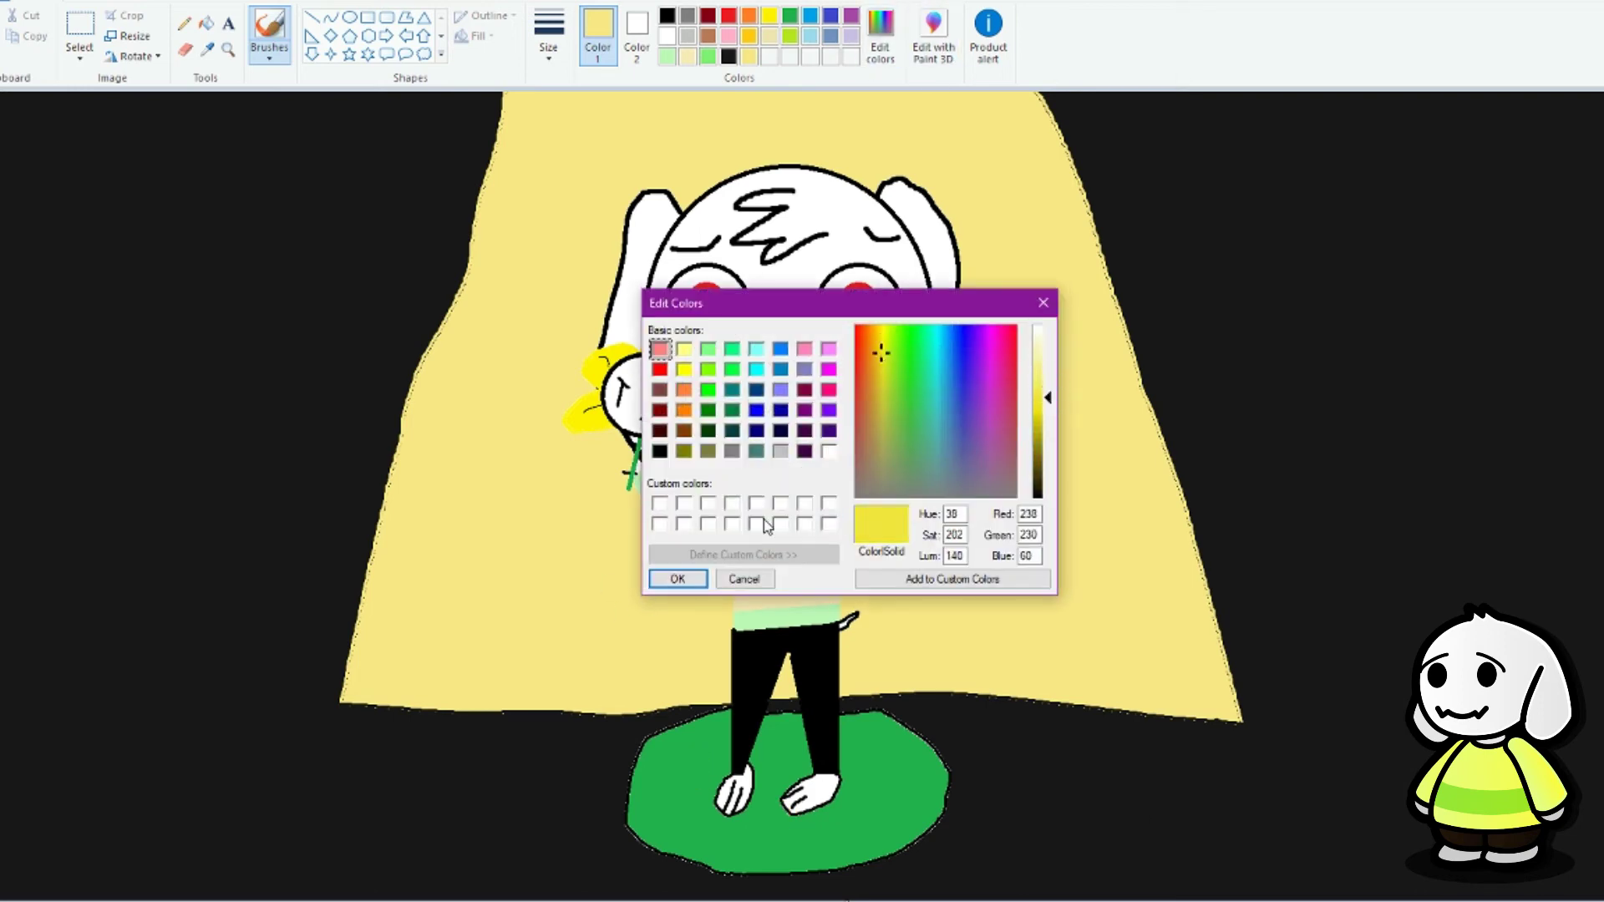
{"action": "key", "text": "Return"}
Step: Brush solid yellow flower patches on the green oval beside, between and below the feet
{"action": "mouse_move", "coordinate": [669, 789]}
{"action": "left_mouse_down"}
{"action": "mouse_move", "coordinate": [691, 758]}
{"action": "mouse_move", "coordinate": [644, 783]}
{"action": "mouse_move", "coordinate": [664, 809]}
{"action": "left_mouse_up"}
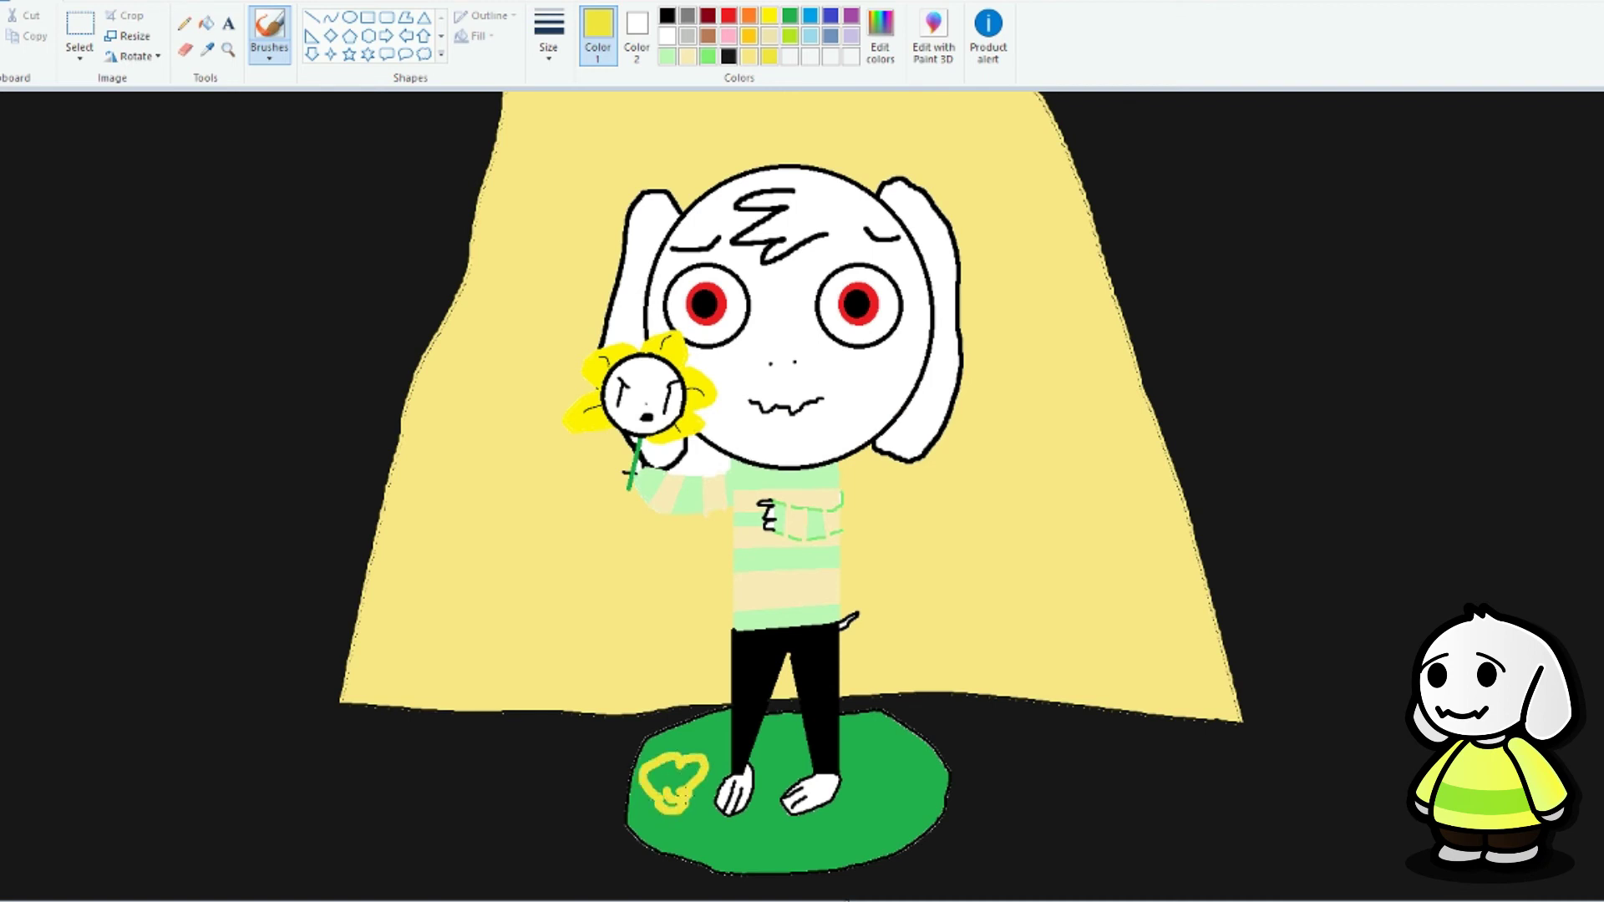
{"action": "mouse_move", "coordinate": [869, 810]}
{"action": "left_mouse_down"}
{"action": "mouse_move", "coordinate": [909, 797]}
{"action": "mouse_move", "coordinate": [875, 820]}
{"action": "left_mouse_up"}
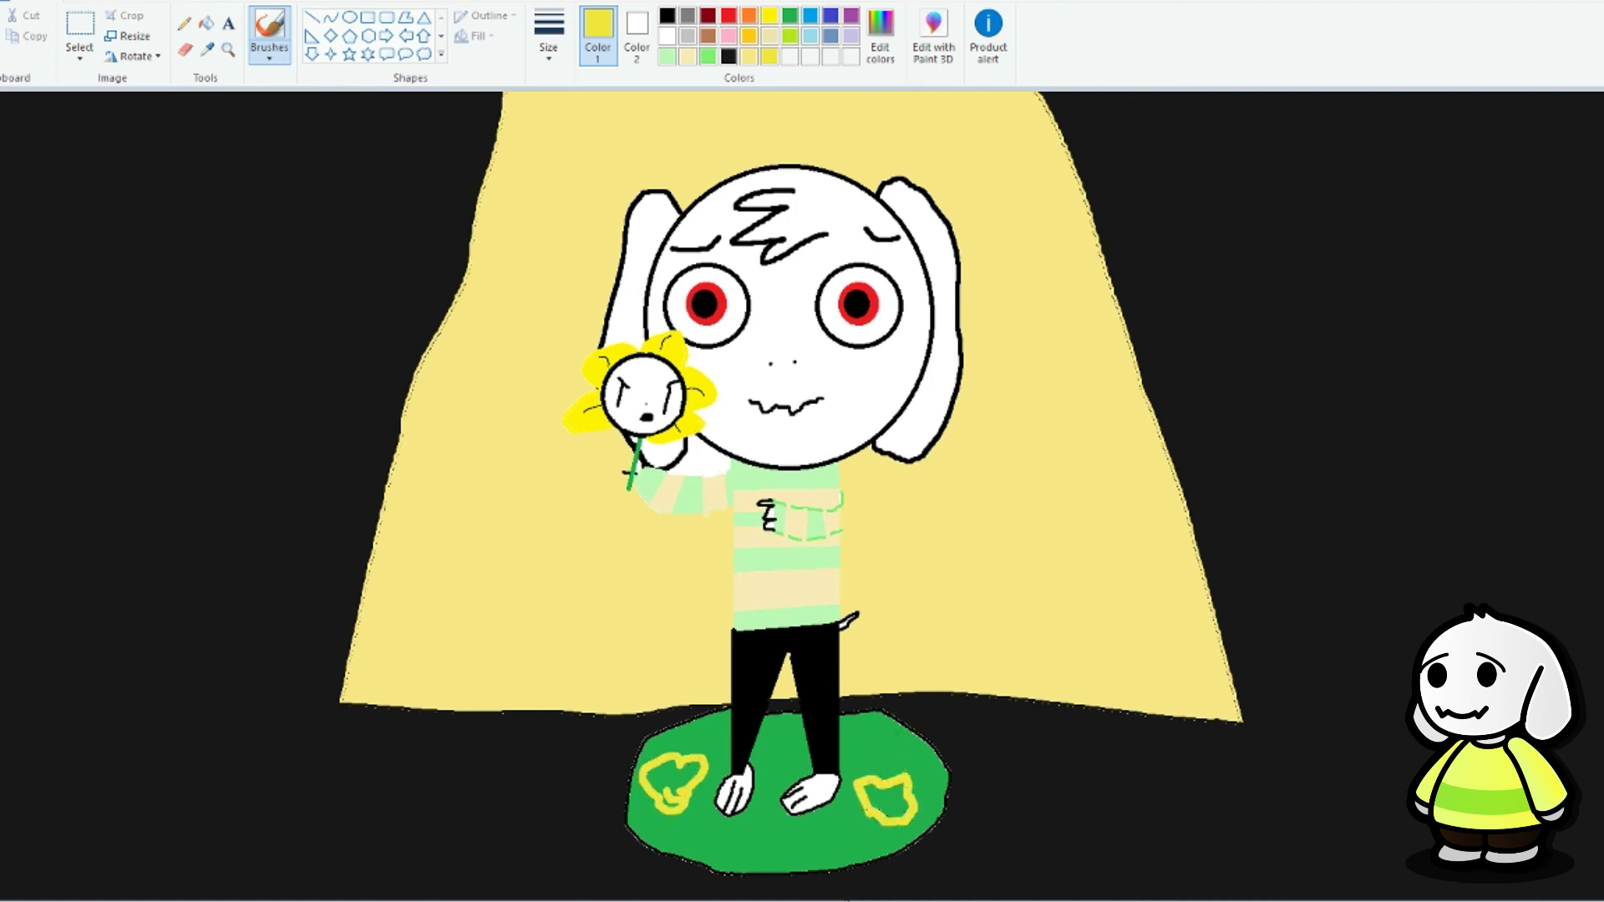
{"action": "mouse_move", "coordinate": [762, 750]}
{"action": "left_mouse_down"}
{"action": "mouse_move", "coordinate": [789, 743]}
{"action": "mouse_move", "coordinate": [756, 777]}
{"action": "mouse_move", "coordinate": [775, 756]}
{"action": "left_mouse_up"}
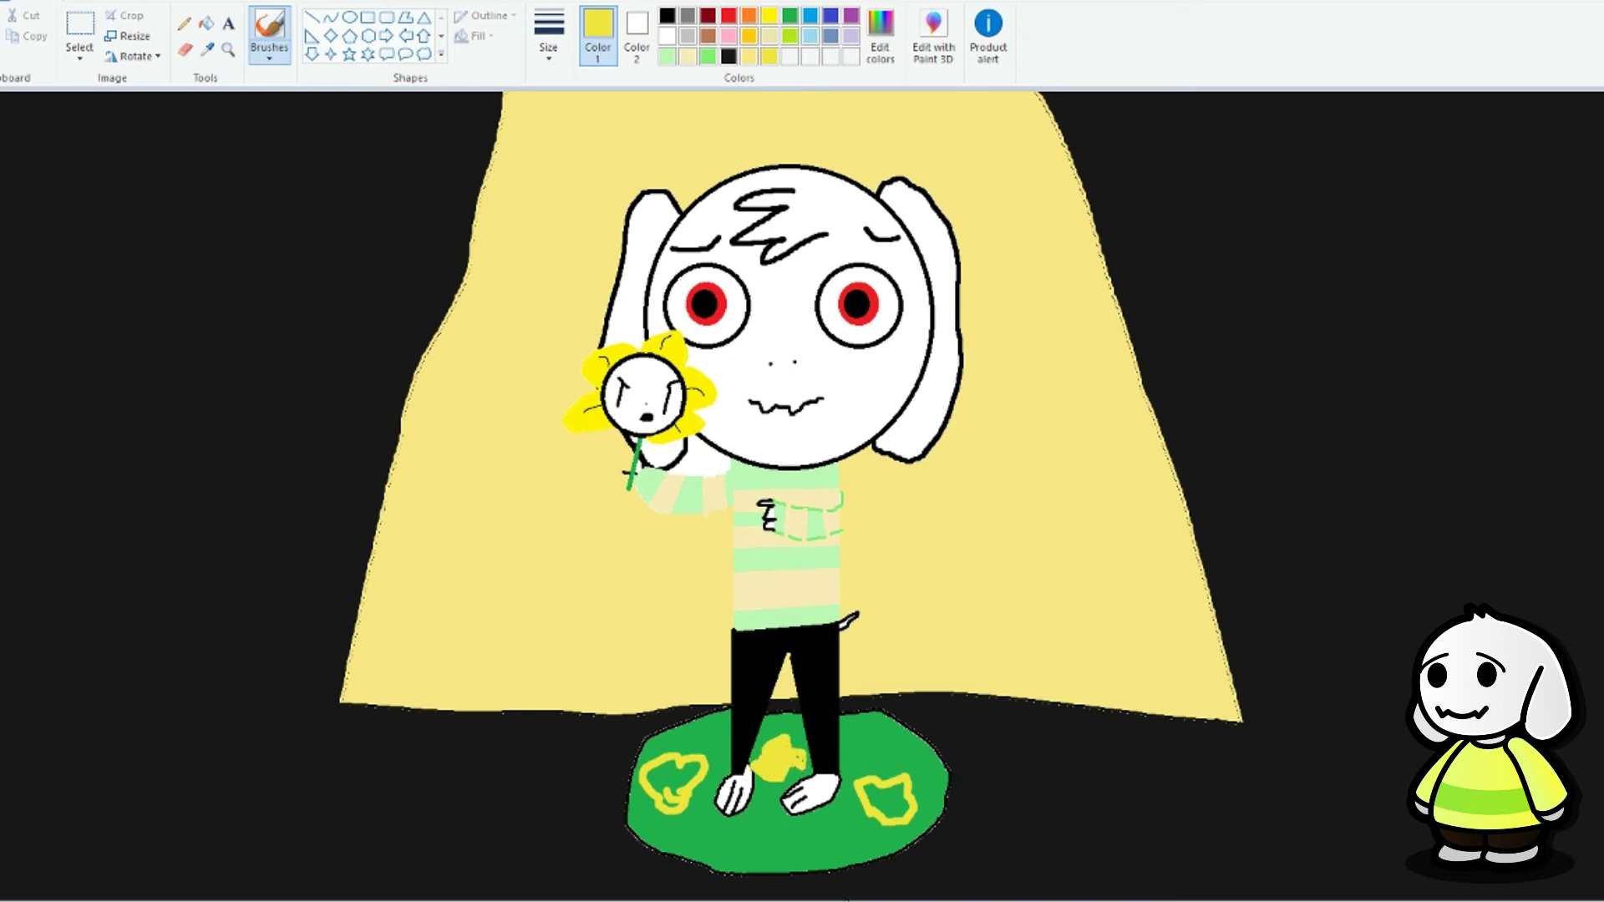
{"action": "mouse_move", "coordinate": [865, 785]}
{"action": "left_mouse_down"}
{"action": "mouse_move", "coordinate": [902, 795]}
{"action": "mouse_move", "coordinate": [869, 814]}
{"action": "mouse_move", "coordinate": [907, 823]}
{"action": "left_mouse_up"}
{"action": "mouse_move", "coordinate": [652, 729]}
{"action": "left_mouse_down"}
{"action": "mouse_move", "coordinate": [693, 781]}
{"action": "mouse_move", "coordinate": [672, 803]}
{"action": "mouse_move", "coordinate": [661, 786]}
{"action": "left_mouse_up"}
{"action": "mouse_move", "coordinate": [722, 831]}
{"action": "left_mouse_down"}
{"action": "mouse_move", "coordinate": [790, 828]}
{"action": "mouse_move", "coordinate": [777, 848]}
{"action": "mouse_move", "coordinate": [797, 802]}
{"action": "mouse_move", "coordinate": [823, 832]}
{"action": "left_mouse_up"}
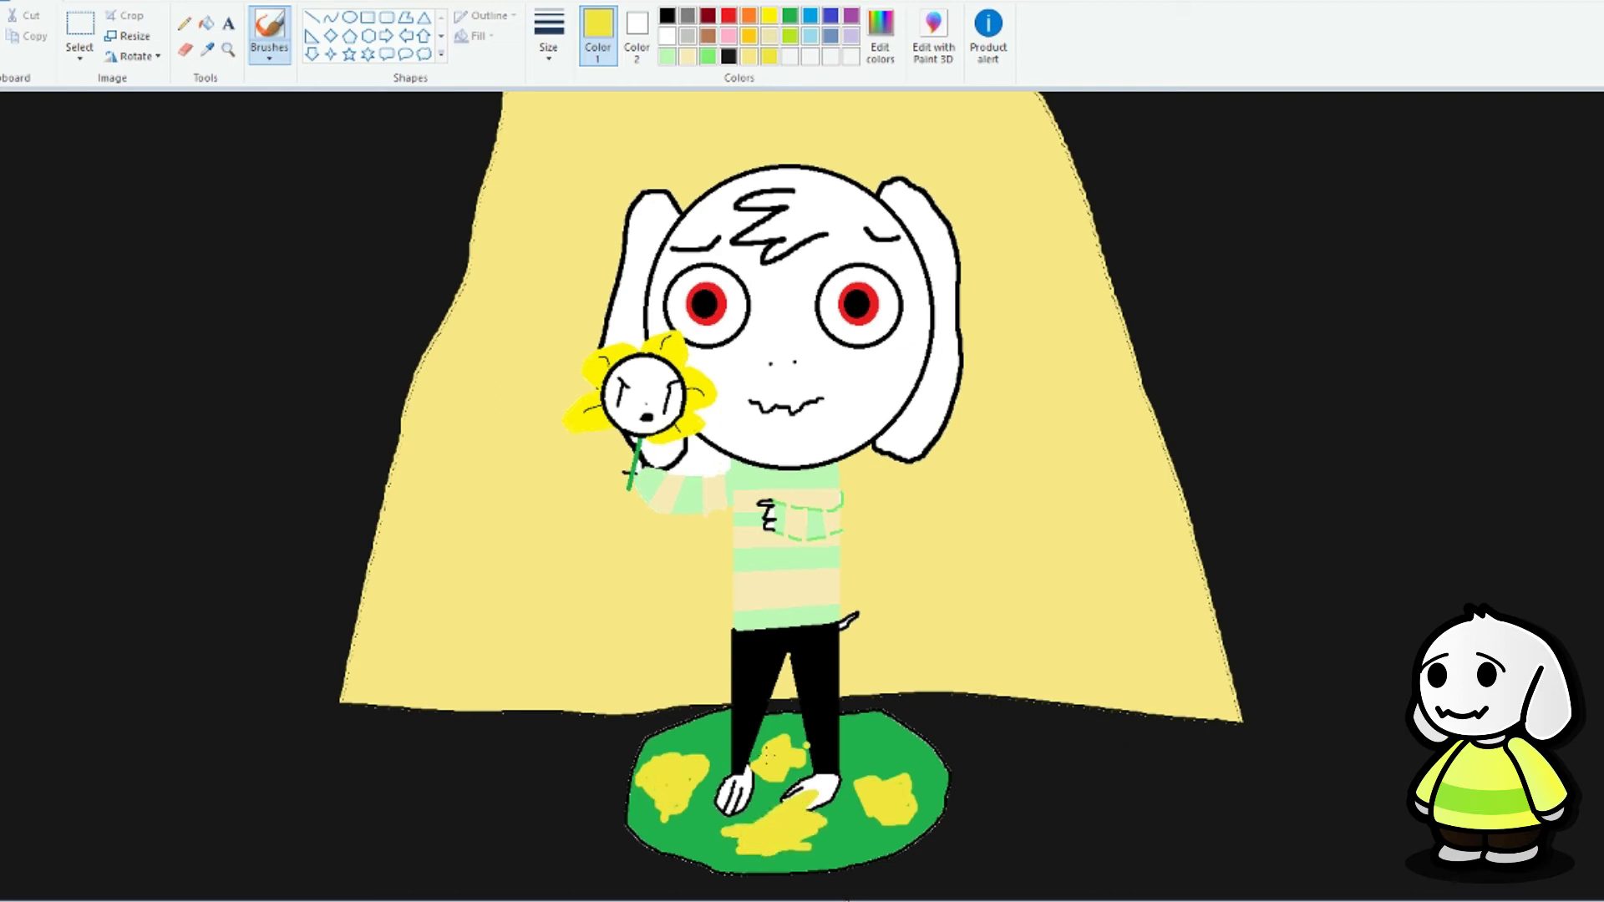
Step: Add smaller yellow patches near the upper and lower edges of the green oval
{"action": "mouse_move", "coordinate": [848, 756]}
{"action": "left_mouse_down"}
{"action": "mouse_move", "coordinate": [886, 733]}
{"action": "mouse_move", "coordinate": [864, 756]}
{"action": "left_mouse_up"}
{"action": "mouse_move", "coordinate": [687, 717]}
{"action": "left_mouse_down"}
{"action": "mouse_move", "coordinate": [754, 702]}
{"action": "mouse_move", "coordinate": [694, 744]}
{"action": "left_mouse_up"}
{"action": "key", "text": "ctrl+z"}
{"action": "left_click_drag", "start_coordinate": [693, 823], "coordinate": [706, 837]}
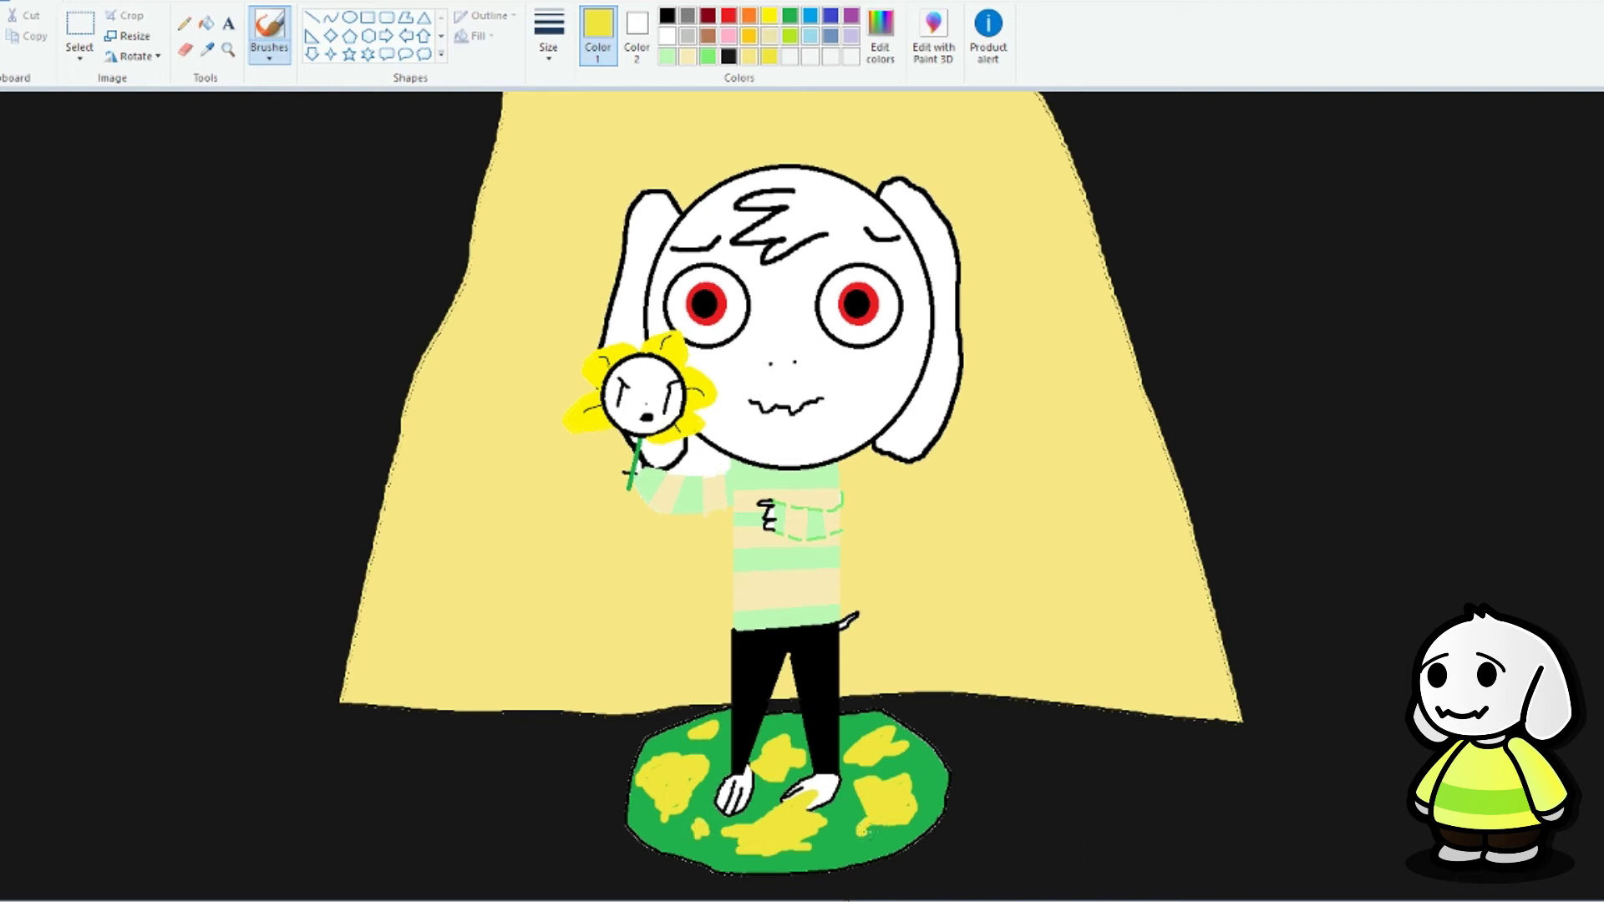
{"action": "left_click_drag", "start_coordinate": [859, 819], "coordinate": [887, 831]}
Step: Mix a bright green that is lighter than the oval under the feet
{"action": "left_click", "coordinate": [880, 33]}
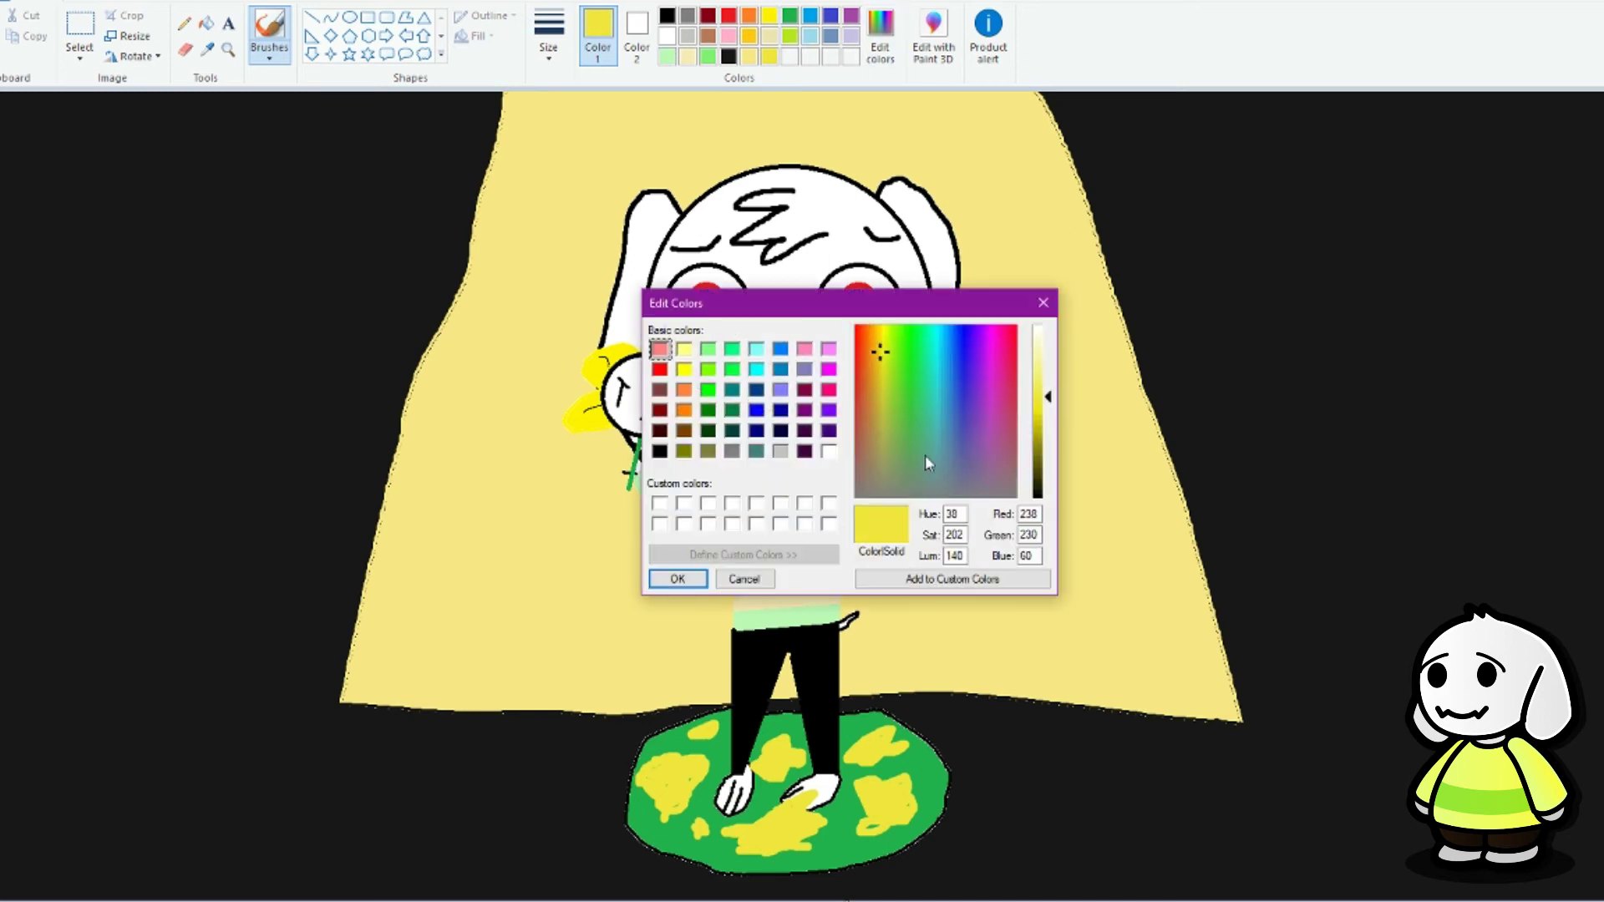
{"action": "left_click", "coordinate": [913, 365]}
{"action": "left_click", "coordinate": [1041, 419]}
{"action": "left_click", "coordinate": [704, 579]}
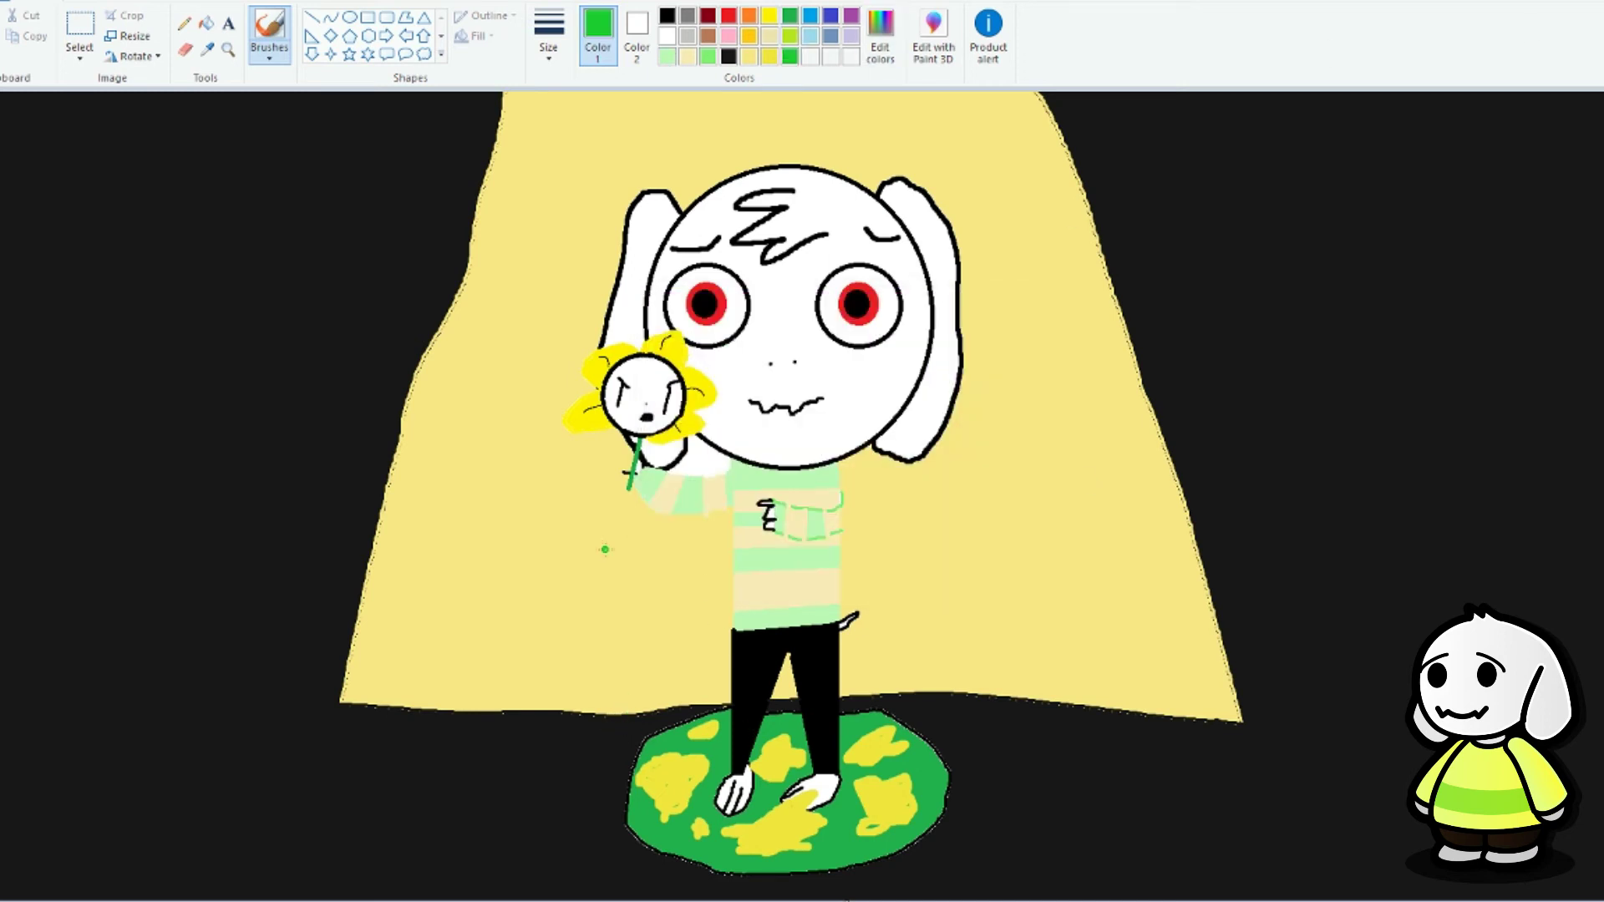
Step: Draw straight bright green horizon lines from the legs to both canvas edges and fill the ground below with the same green
{"action": "left_click_drag", "start_coordinate": [723, 707], "coordinate": [1, 655]}
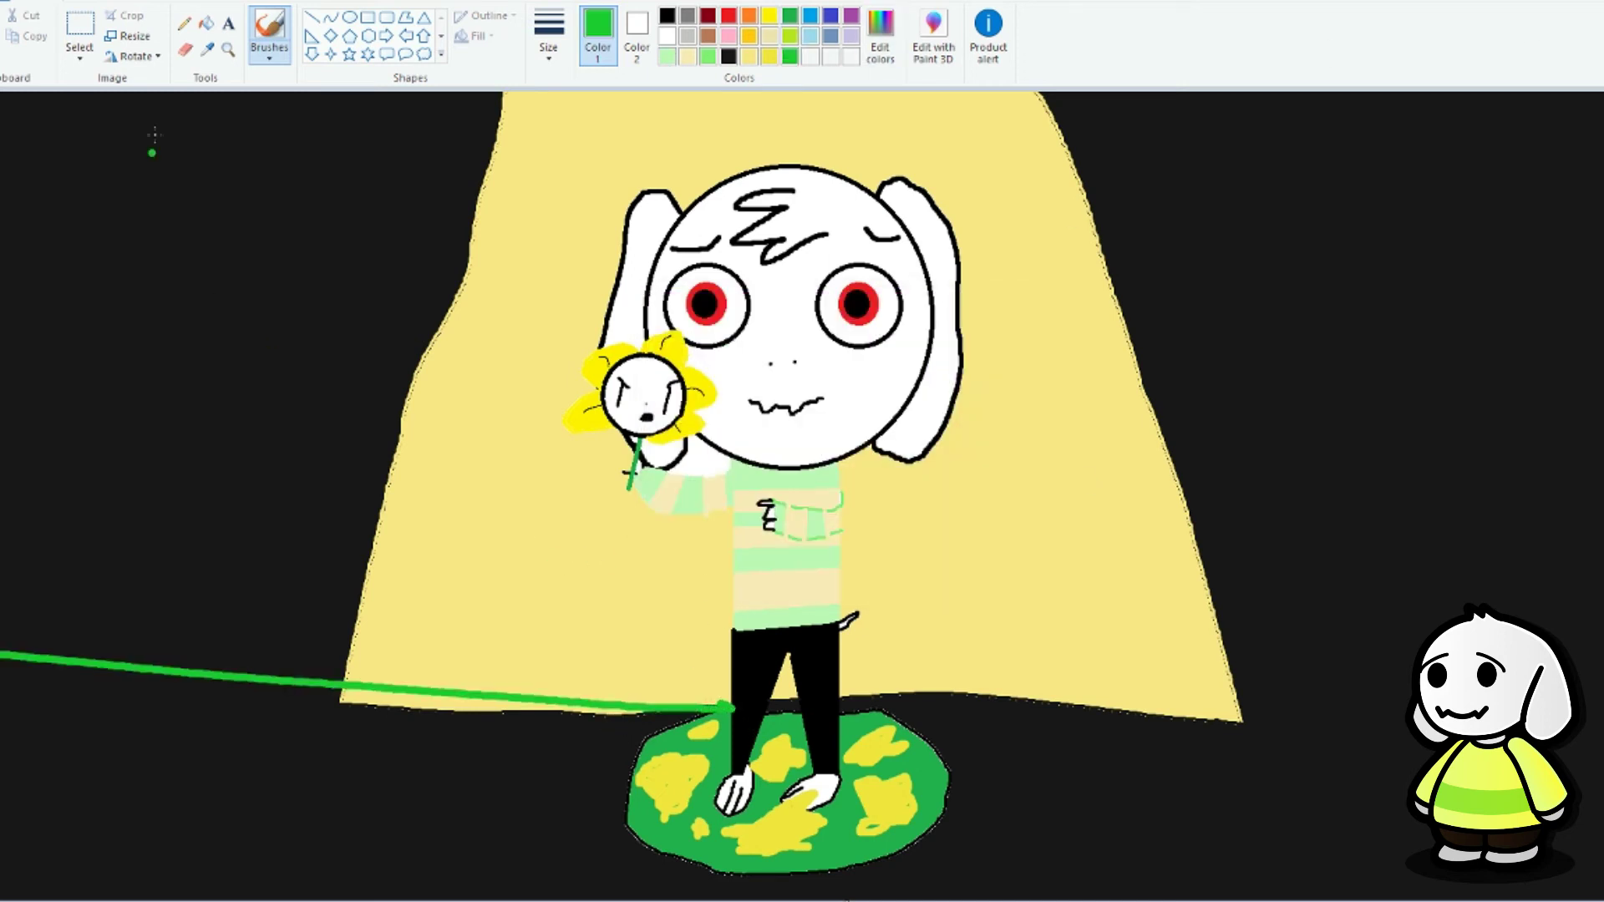
{"action": "key", "text": "ctrl+z"}
{"action": "left_click", "coordinate": [311, 17]}
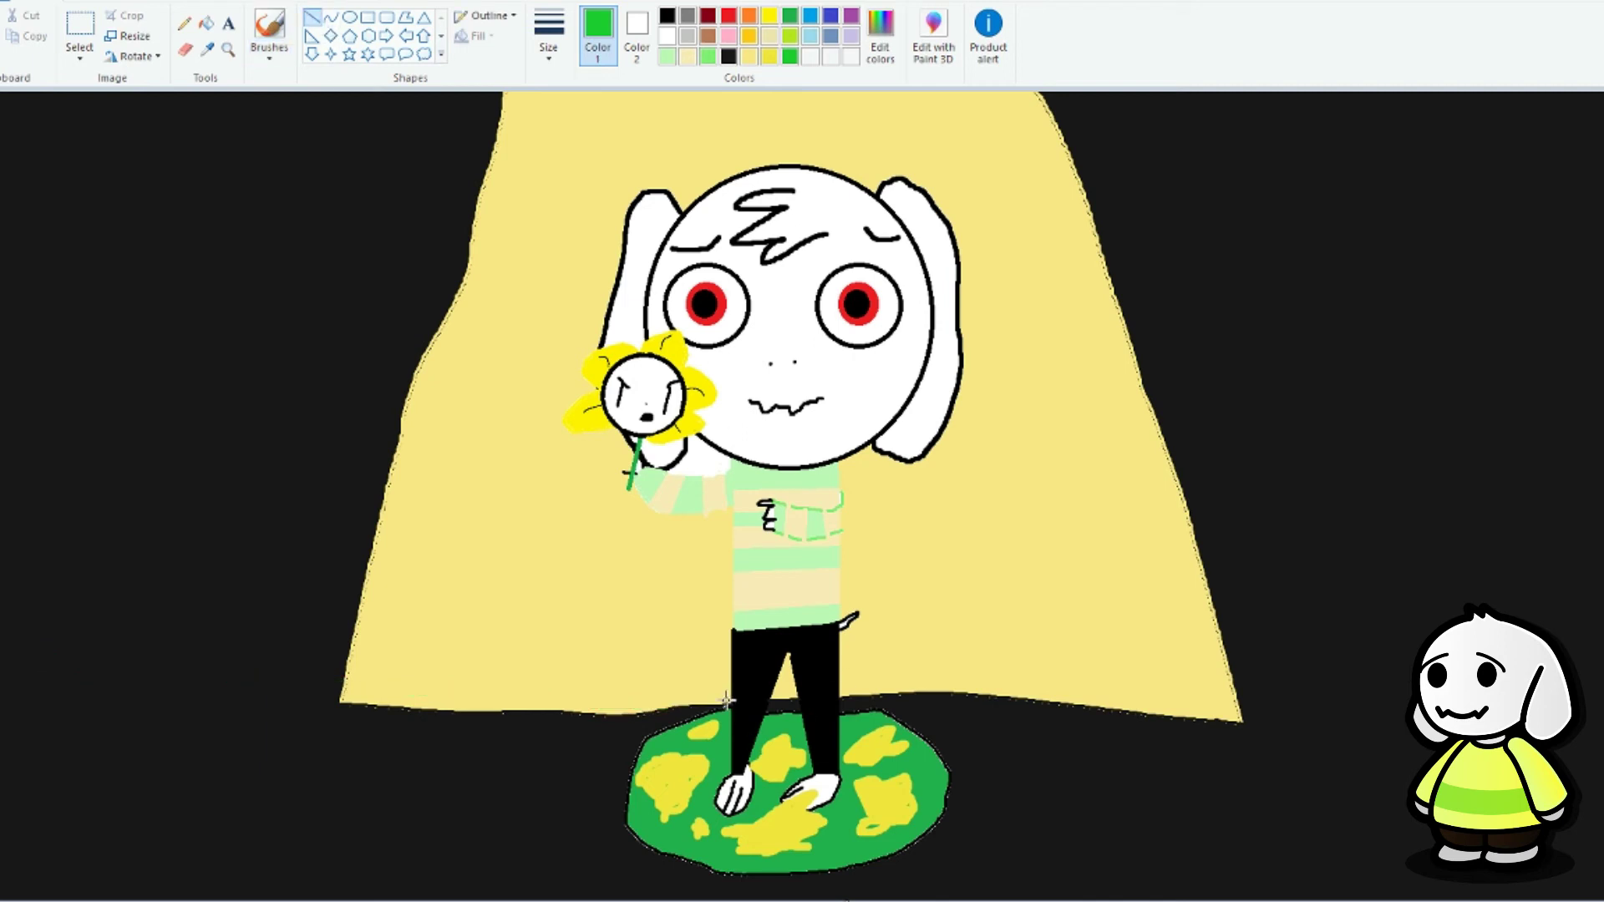
{"action": "left_click_drag", "start_coordinate": [729, 705], "coordinate": [1, 701]}
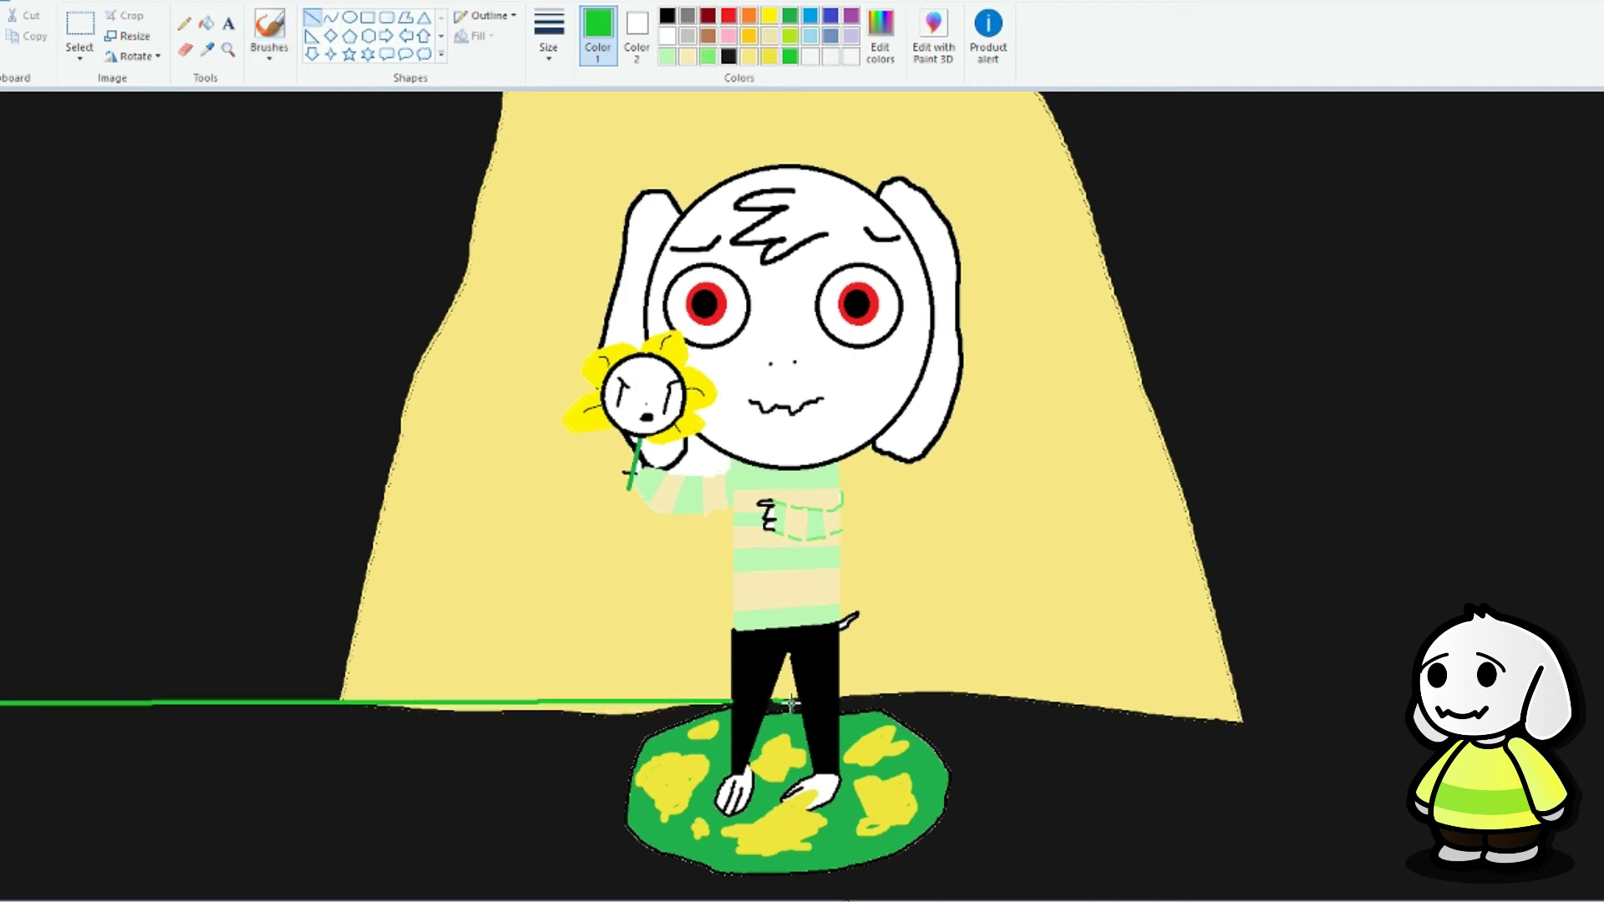
{"action": "left_click_drag", "start_coordinate": [772, 700], "coordinate": [1600, 709]}
{"action": "left_click", "coordinate": [206, 23]}
{"action": "left_click", "coordinate": [606, 731]}
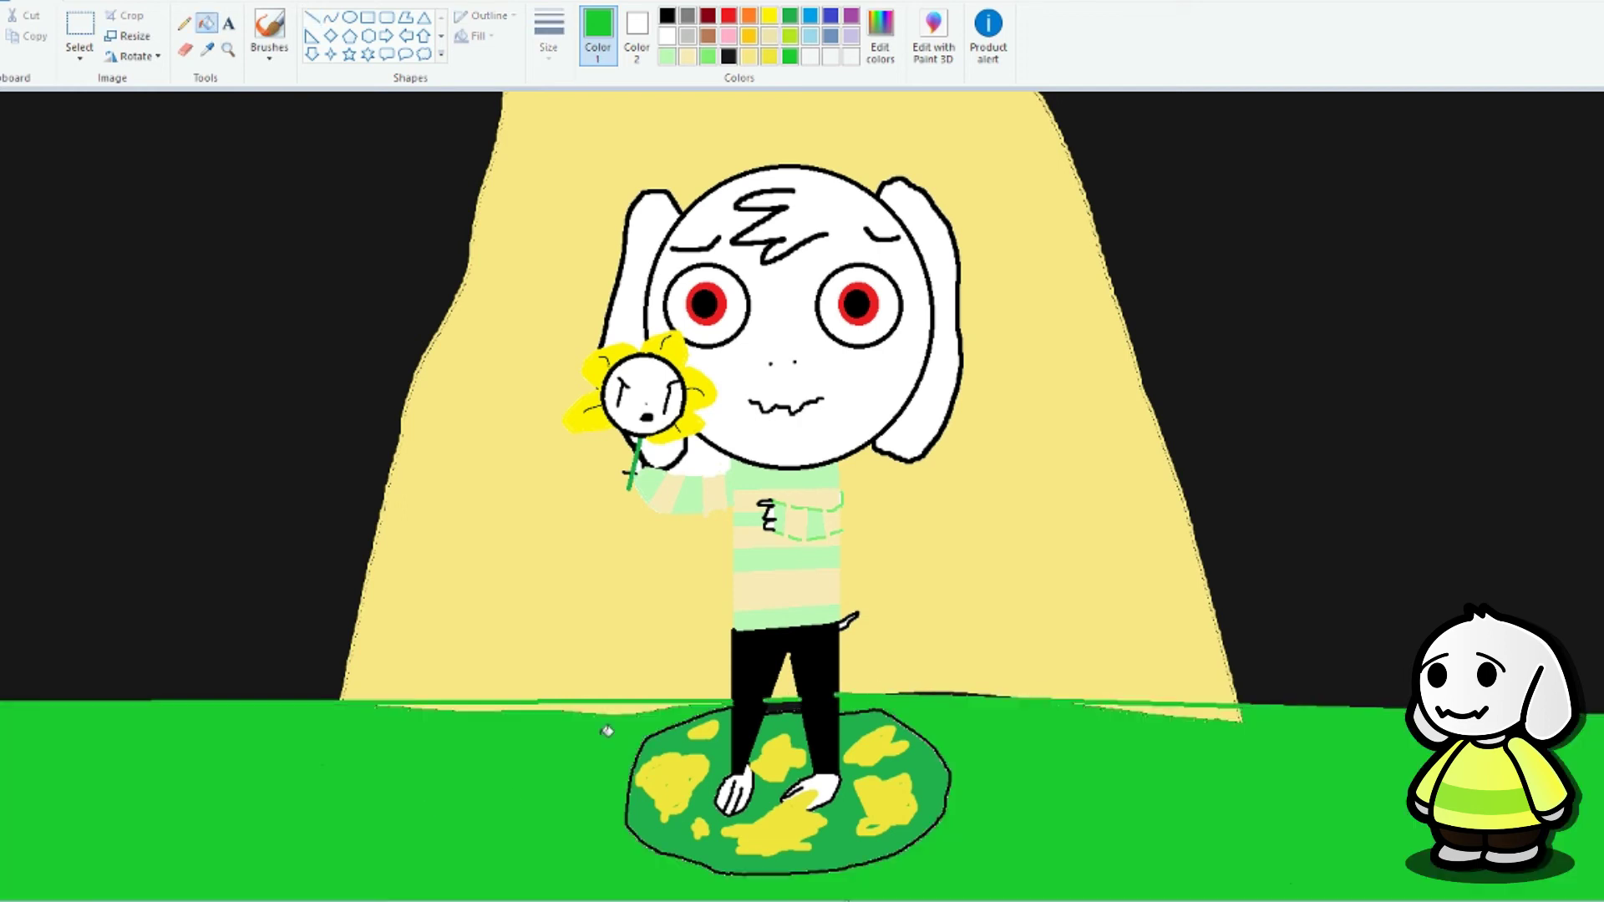
{"action": "left_click", "coordinate": [269, 30]}
{"action": "left_click", "coordinate": [851, 36]}
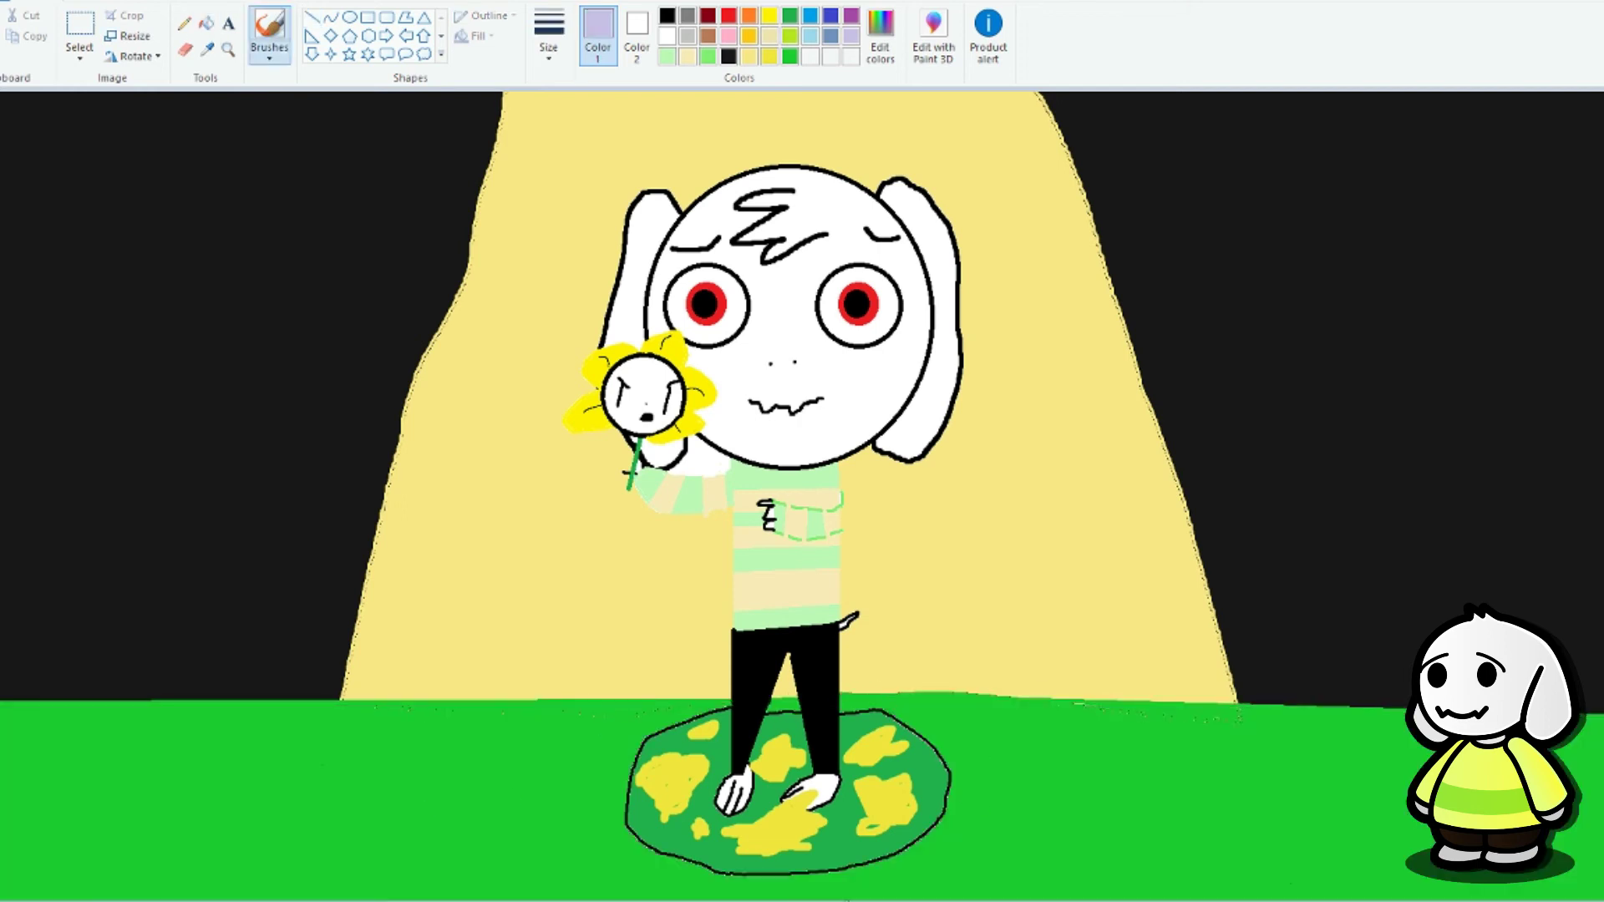
{"action": "left_click", "coordinate": [667, 36]}
{"action": "left_click", "coordinate": [791, 57]}
{"action": "left_click", "coordinate": [667, 16]}
{"action": "mouse_move", "coordinate": [23, 128]}
{"action": "left_mouse_down"}
{"action": "mouse_move", "coordinate": [38, 266]}
{"action": "mouse_move", "coordinate": [56, 282]}
{"action": "left_mouse_up"}
{"action": "left_click_drag", "start_coordinate": [162, 128], "coordinate": [177, 252]}
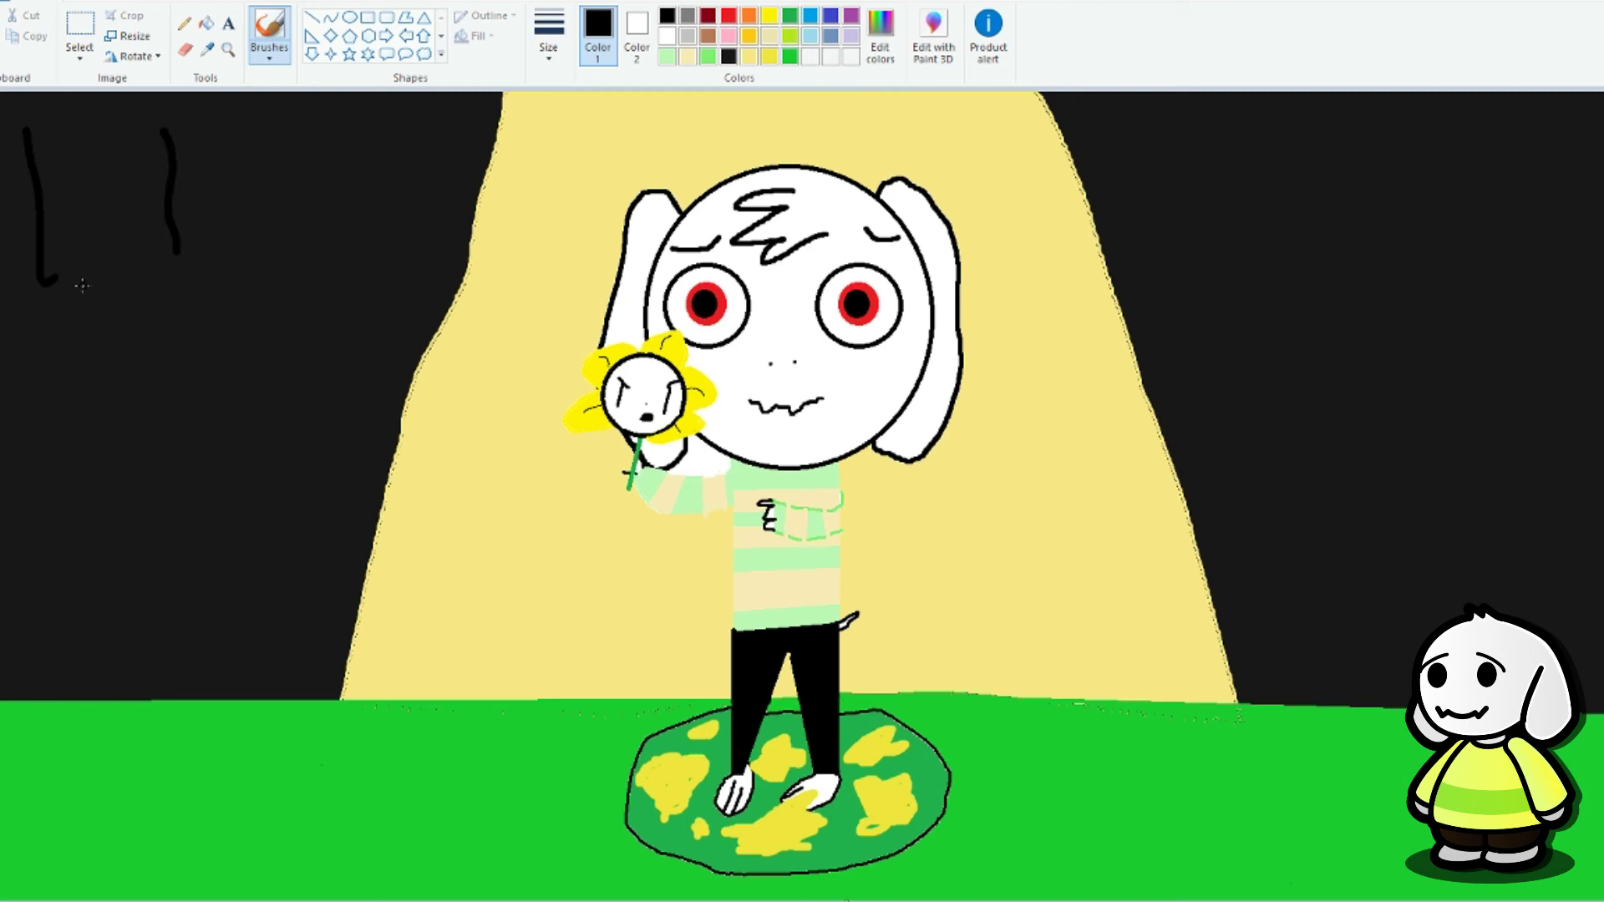
{"action": "mouse_move", "coordinate": [81, 286]}
{"action": "left_mouse_down"}
{"action": "mouse_move", "coordinate": [121, 319]}
{"action": "mouse_move", "coordinate": [149, 299]}
{"action": "mouse_move", "coordinate": [165, 311]}
{"action": "mouse_move", "coordinate": [203, 285]}
{"action": "left_mouse_up"}
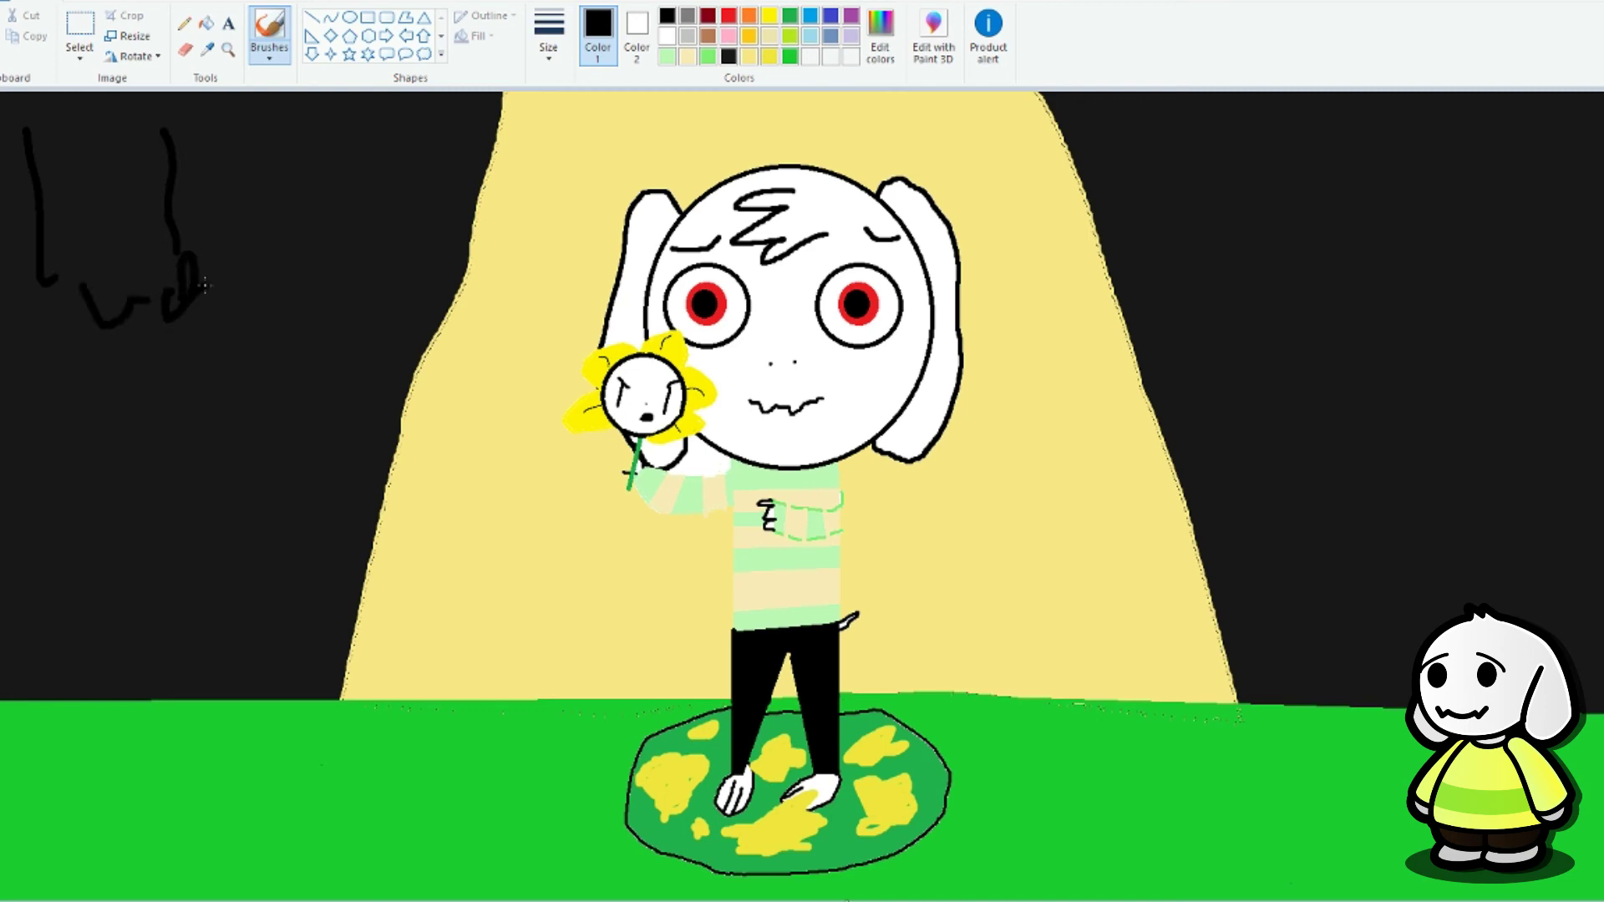
{"action": "mouse_move", "coordinate": [5, 308]}
{"action": "left_mouse_down"}
{"action": "mouse_move", "coordinate": [10, 342]}
{"action": "mouse_move", "coordinate": [24, 320]}
{"action": "left_mouse_up"}
{"action": "key", "text": "ctrl+z"}
{"action": "key", "text": "ctrl+z"}
{"action": "key", "text": "ctrl+z"}
{"action": "key", "text": "ctrl+z"}
{"action": "key", "text": "ctrl+z"}
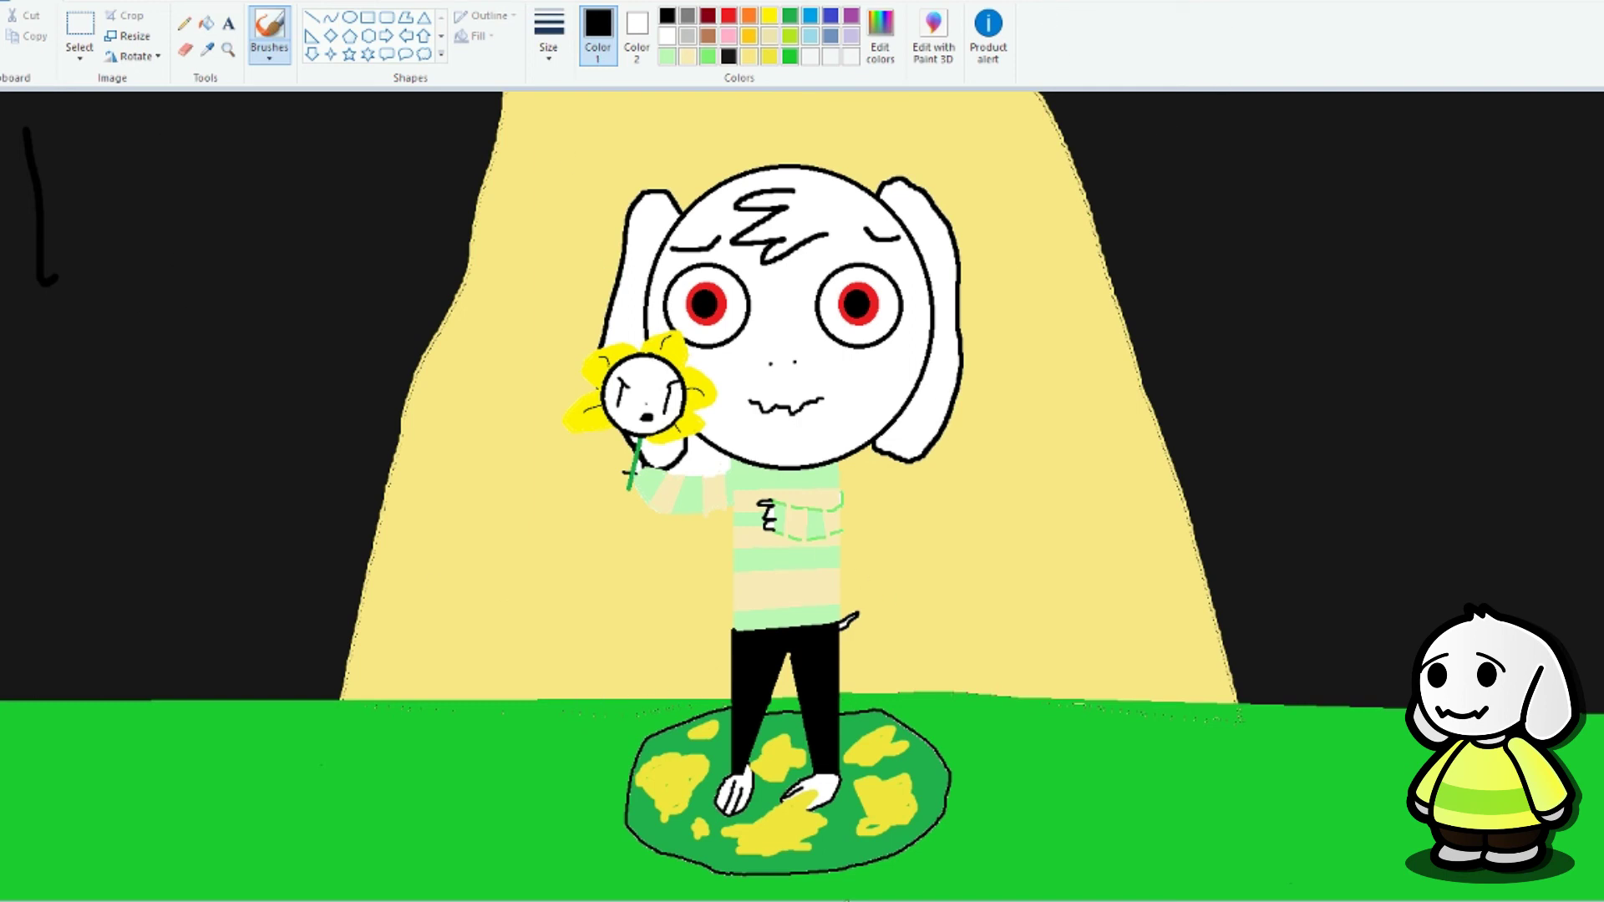
{"action": "mouse_move", "coordinate": [72, 209]}
{"action": "left_mouse_down"}
{"action": "mouse_move", "coordinate": [104, 189]}
{"action": "mouse_move", "coordinate": [167, 213]}
{"action": "mouse_move", "coordinate": [303, 184]}
{"action": "left_mouse_up"}
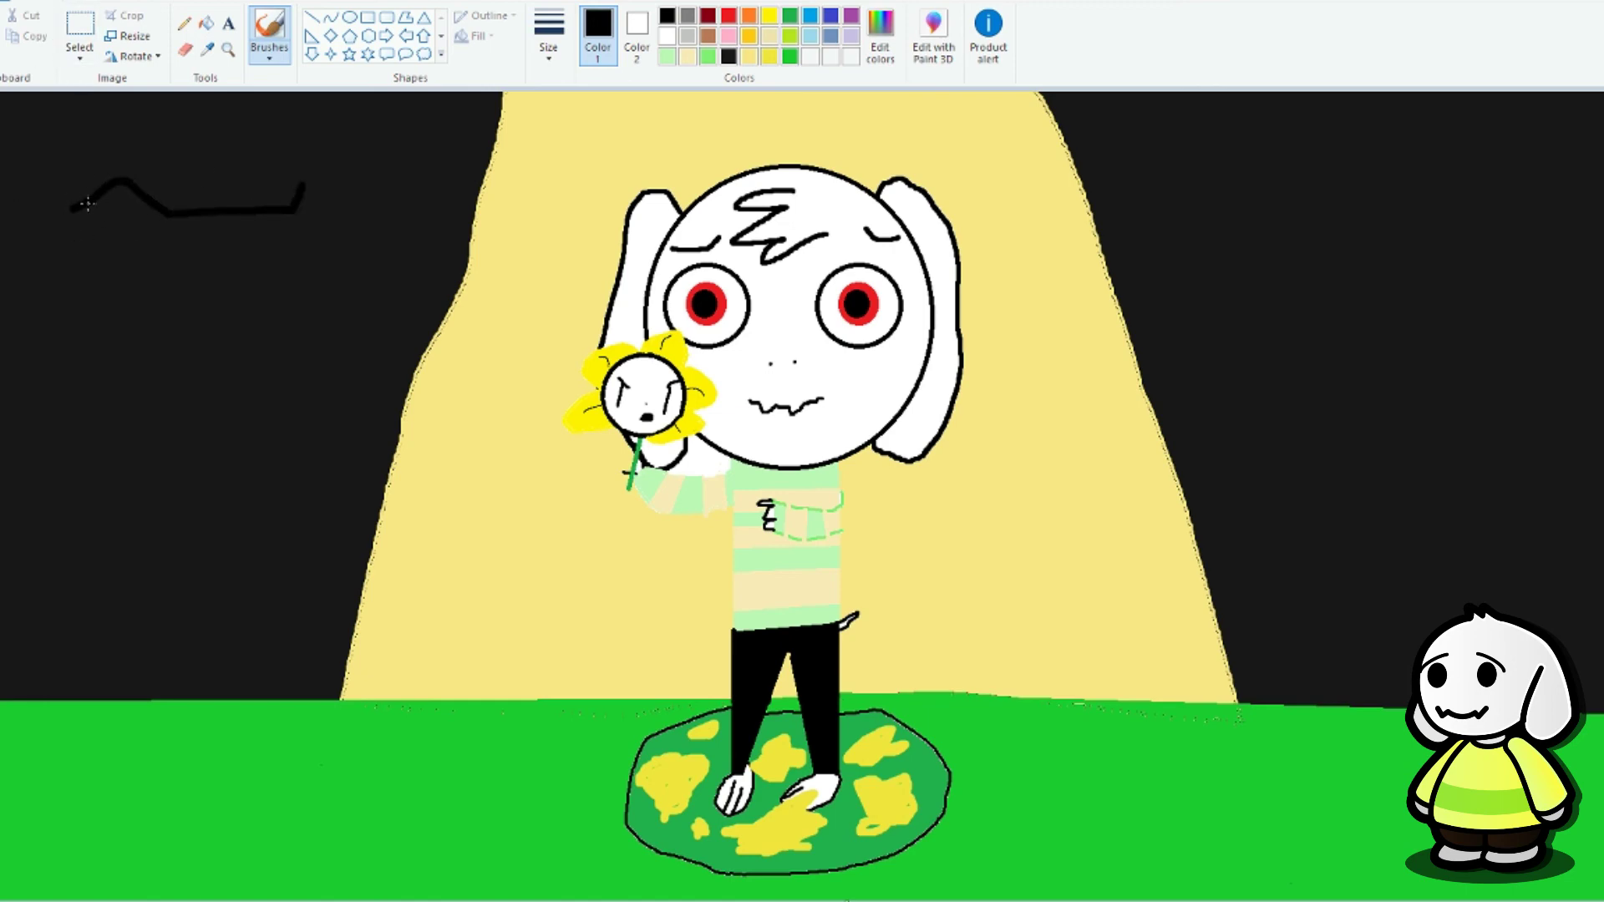
{"action": "mouse_move", "coordinate": [87, 203]}
{"action": "left_mouse_down"}
{"action": "mouse_move", "coordinate": [44, 172]}
{"action": "mouse_move", "coordinate": [2, 181]}
{"action": "left_mouse_up"}
{"action": "mouse_move", "coordinate": [0, 280]}
{"action": "left_mouse_down"}
{"action": "mouse_move", "coordinate": [132, 258]}
{"action": "mouse_move", "coordinate": [173, 207]}
{"action": "left_mouse_up"}
{"action": "left_click_drag", "start_coordinate": [0, 232], "coordinate": [133, 267]}
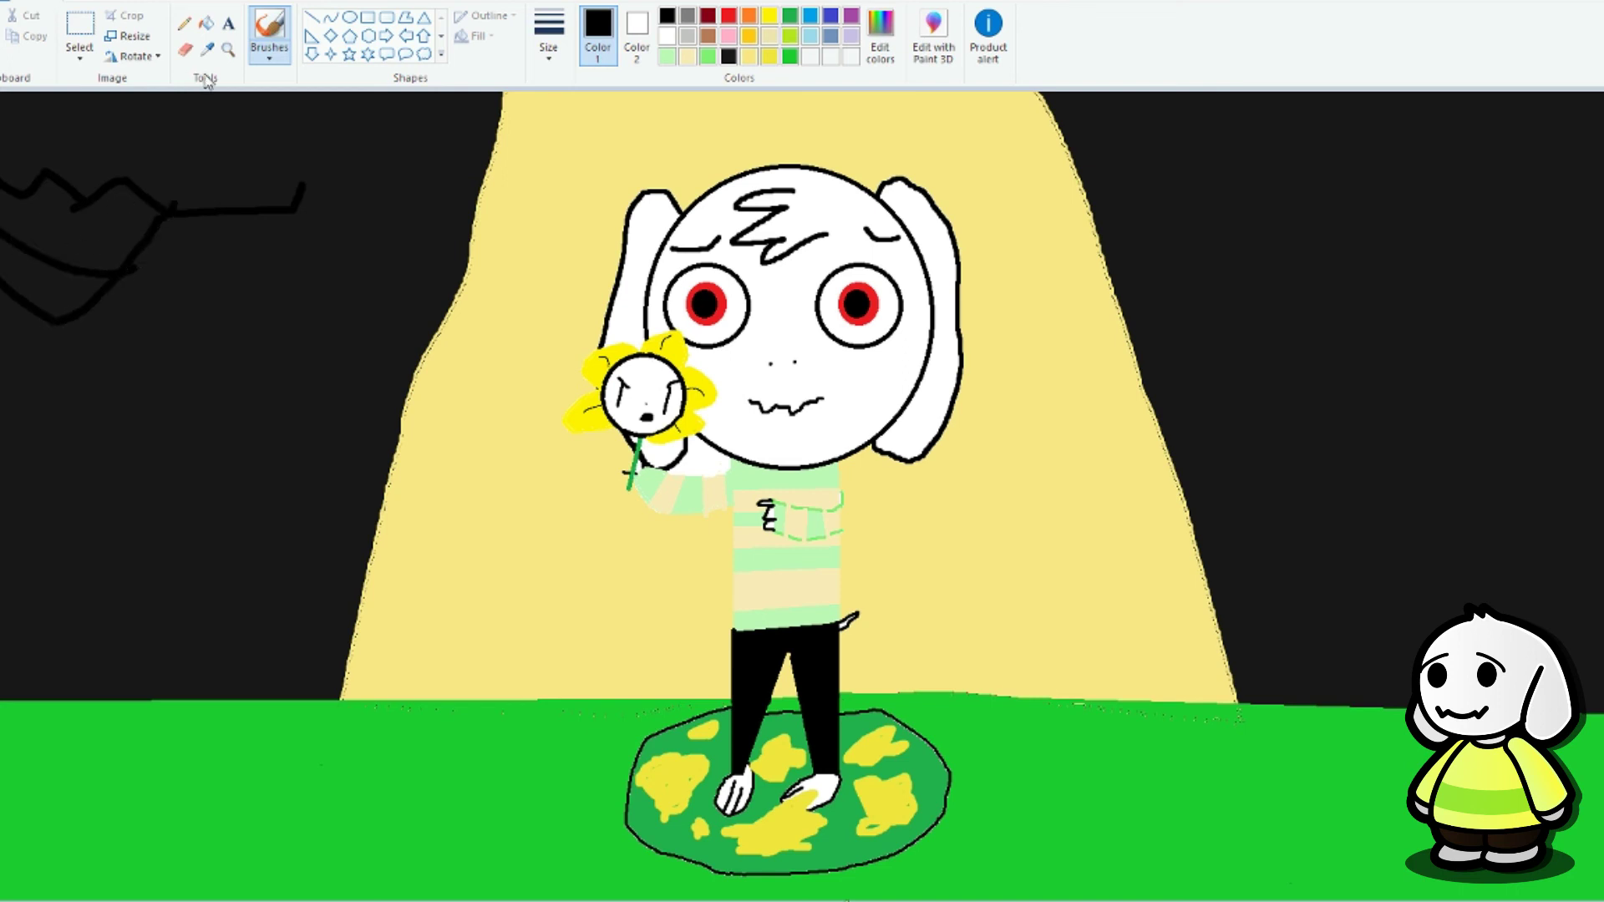
{"action": "left_click", "coordinate": [206, 23]}
{"action": "left_click", "coordinate": [732, 17]}
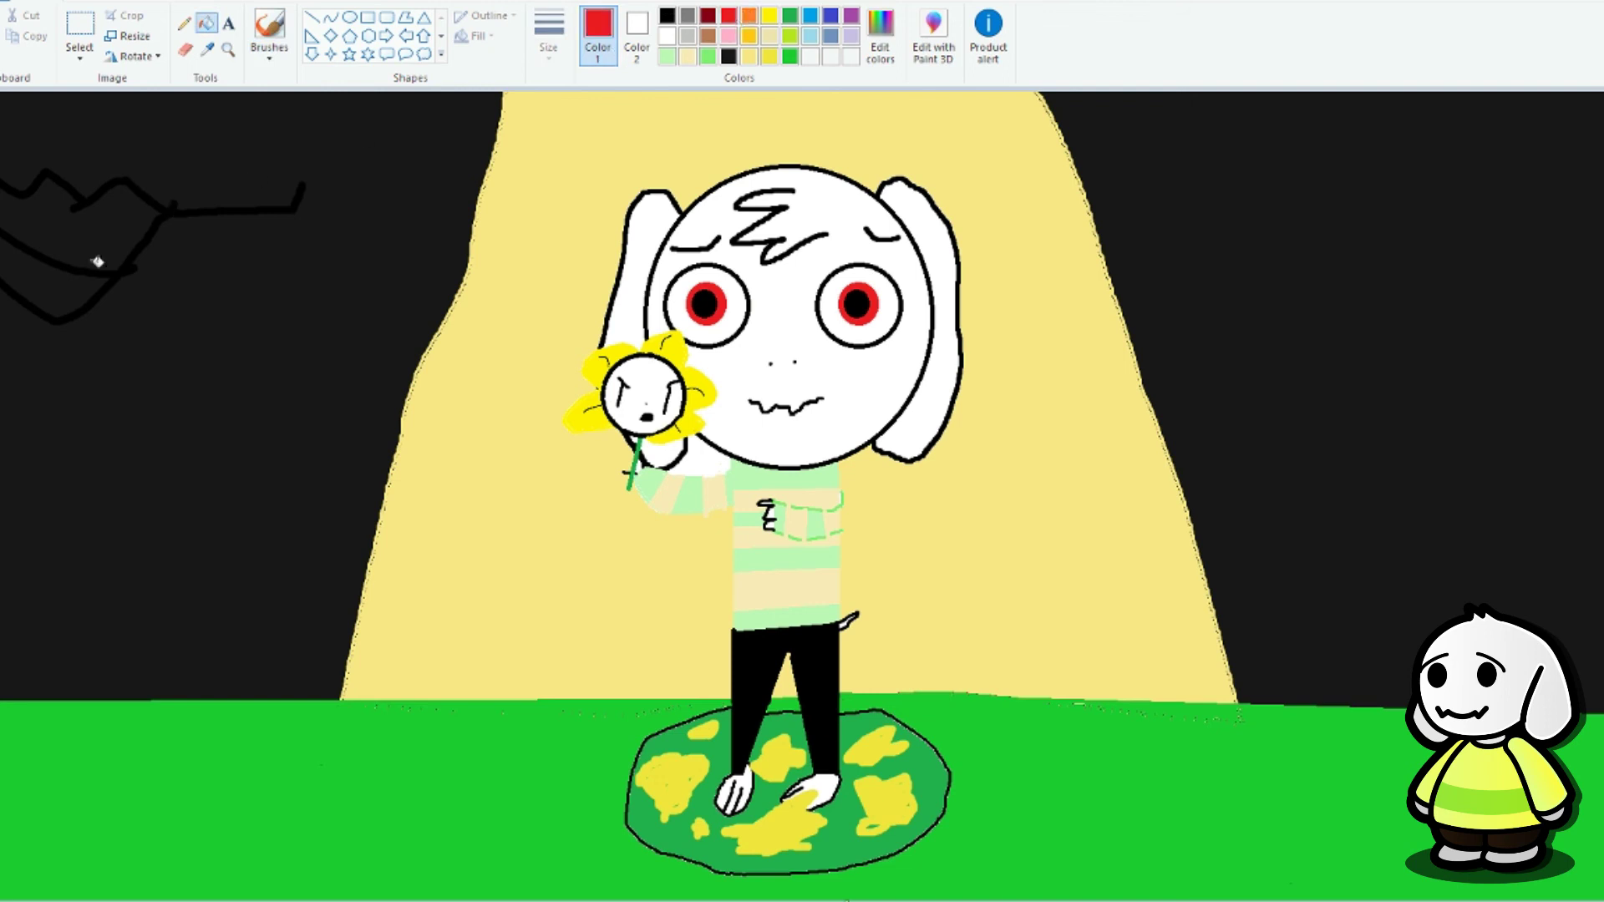
{"action": "left_click", "coordinate": [44, 264]}
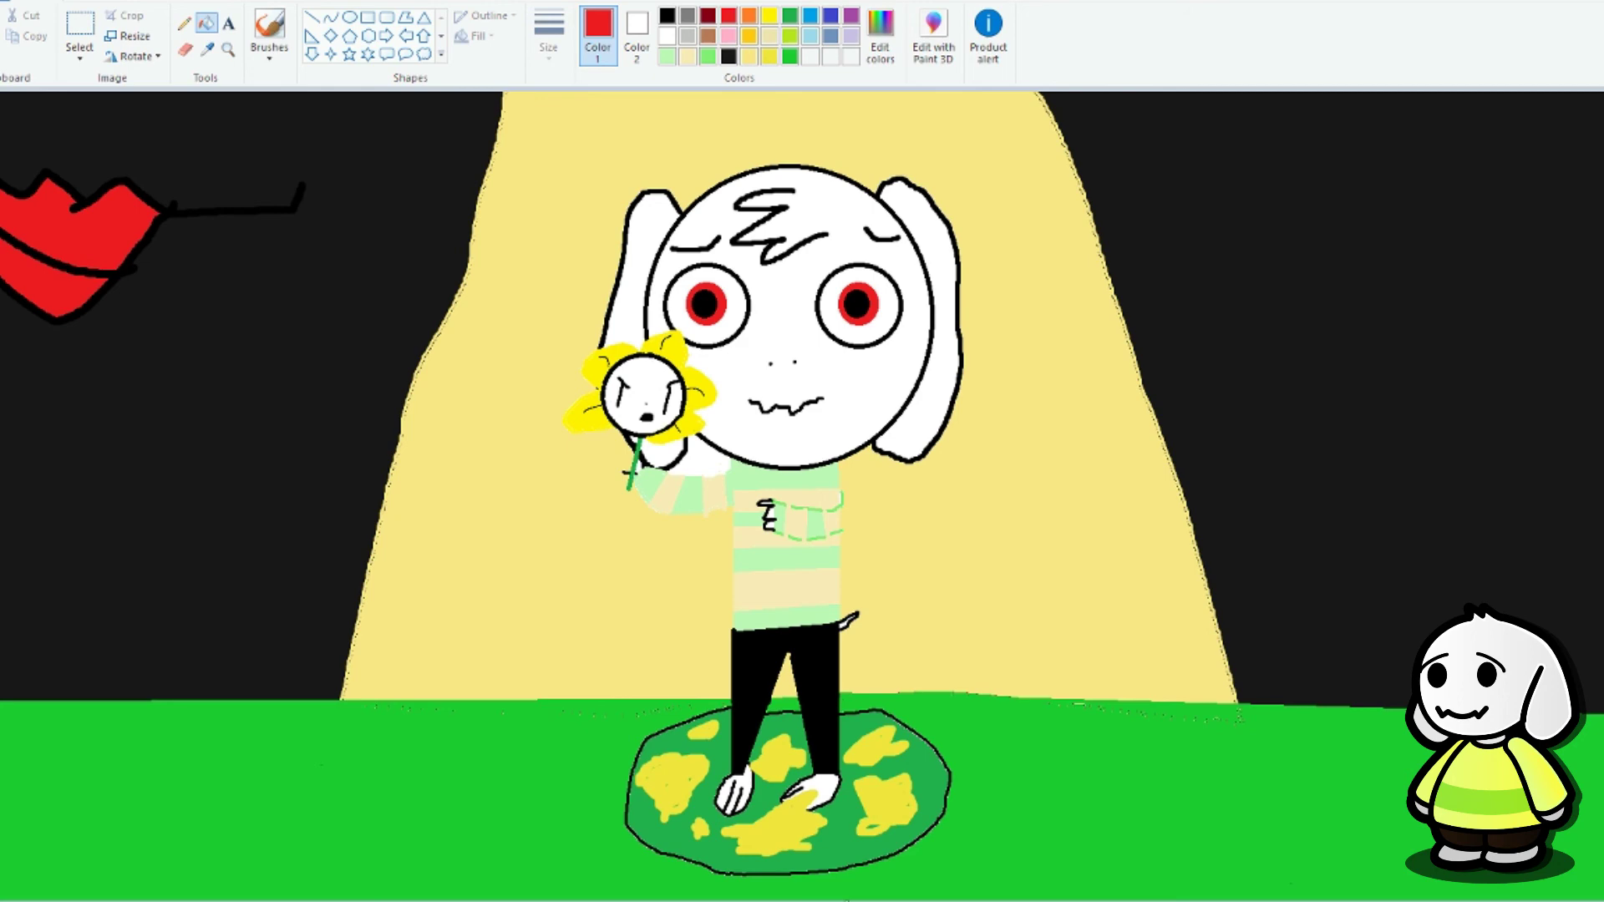
{"action": "key", "text": "ctrl+z"}
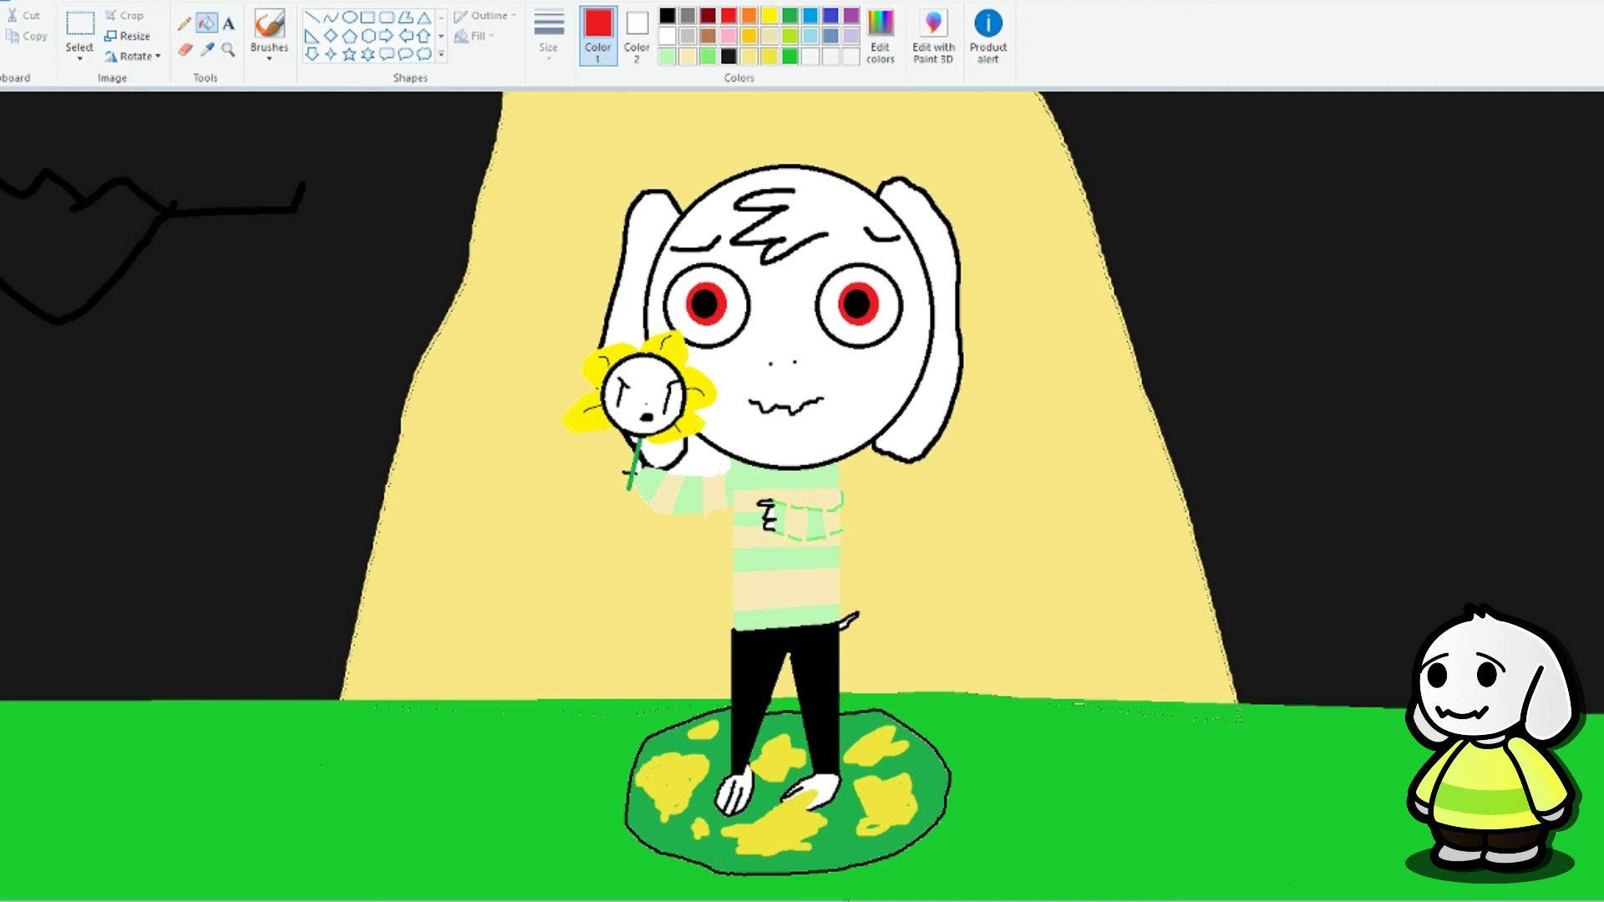
{"action": "key", "text": "ctrl+z"}
{"action": "key", "text": "ctrl+z"}
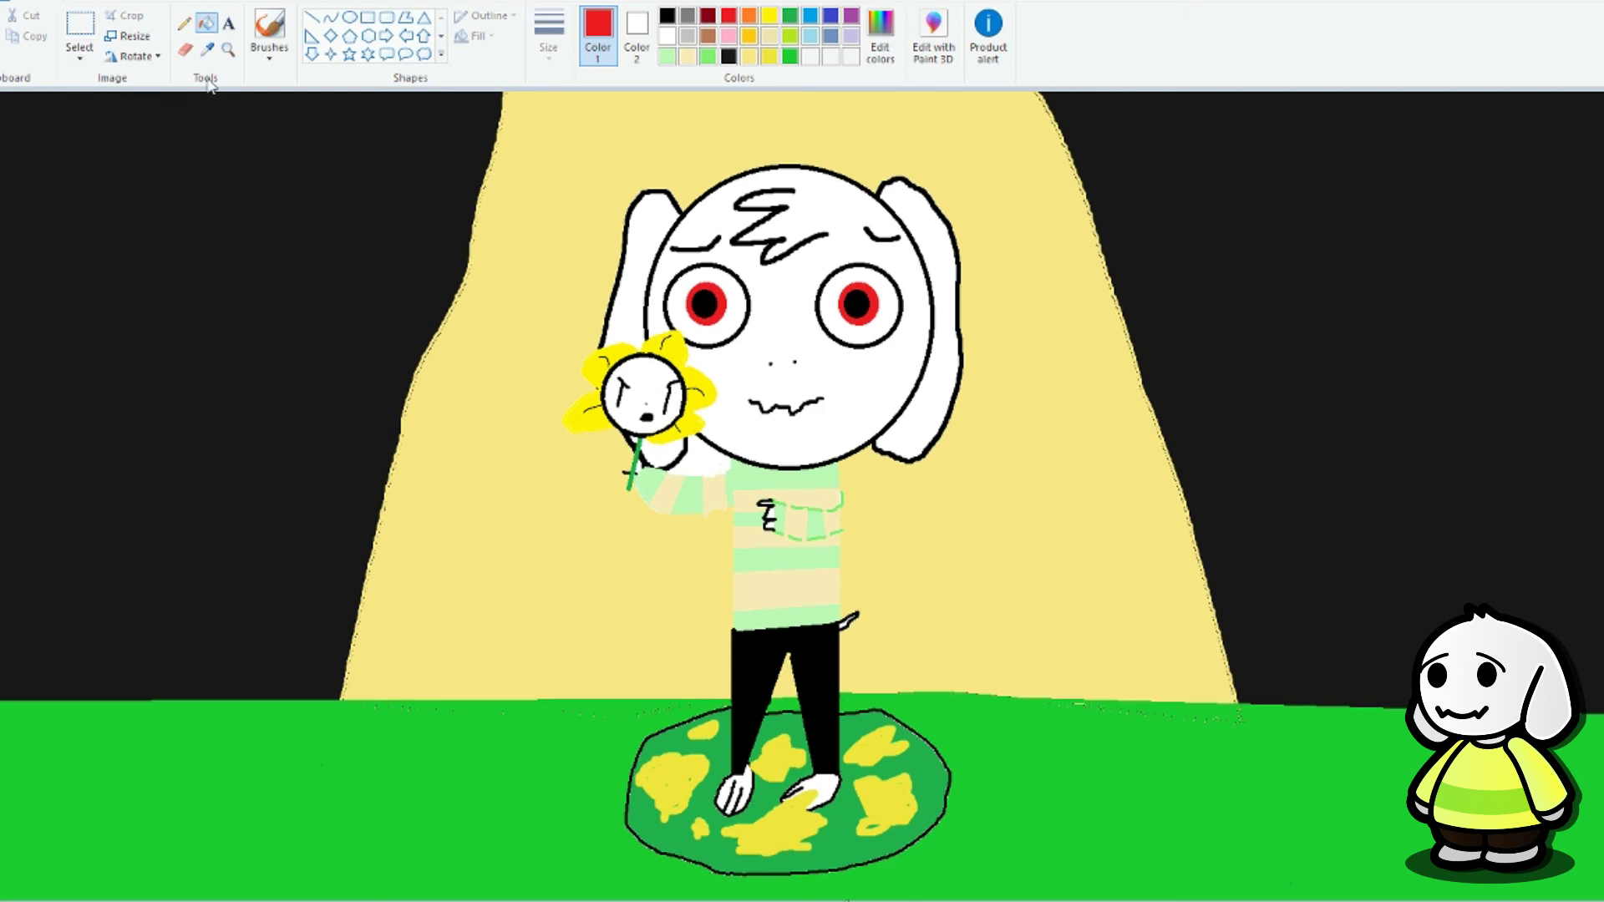
Step: Choose the brush and set both Color 1 and Color 2 to black
{"action": "left_click", "coordinate": [276, 26]}
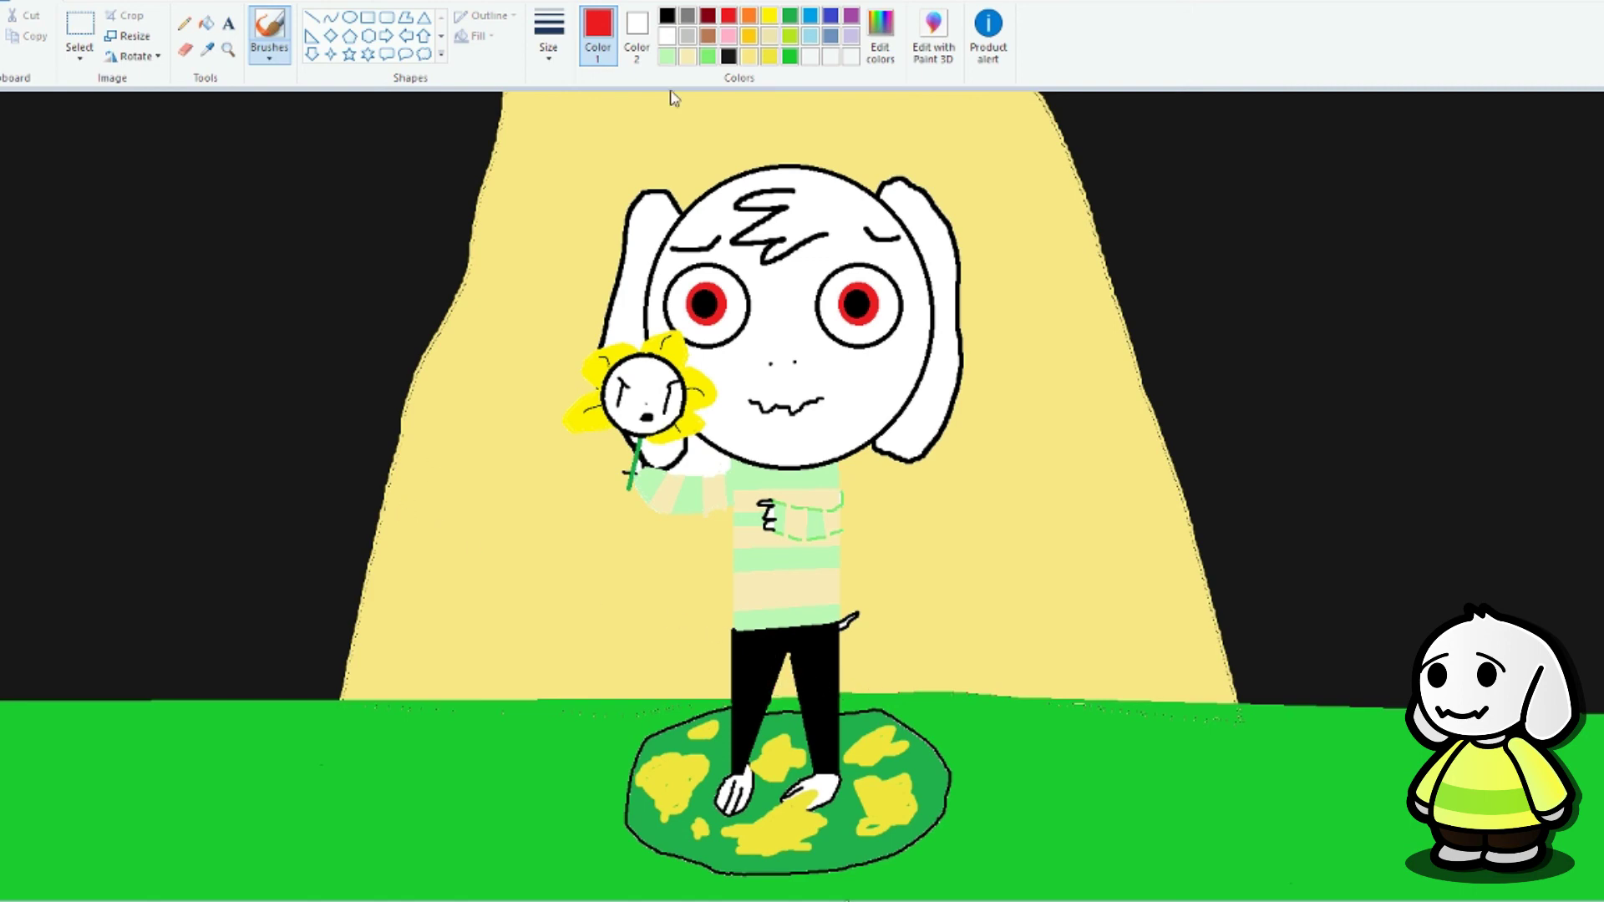
{"action": "left_click", "coordinate": [637, 34]}
{"action": "left_click", "coordinate": [667, 16]}
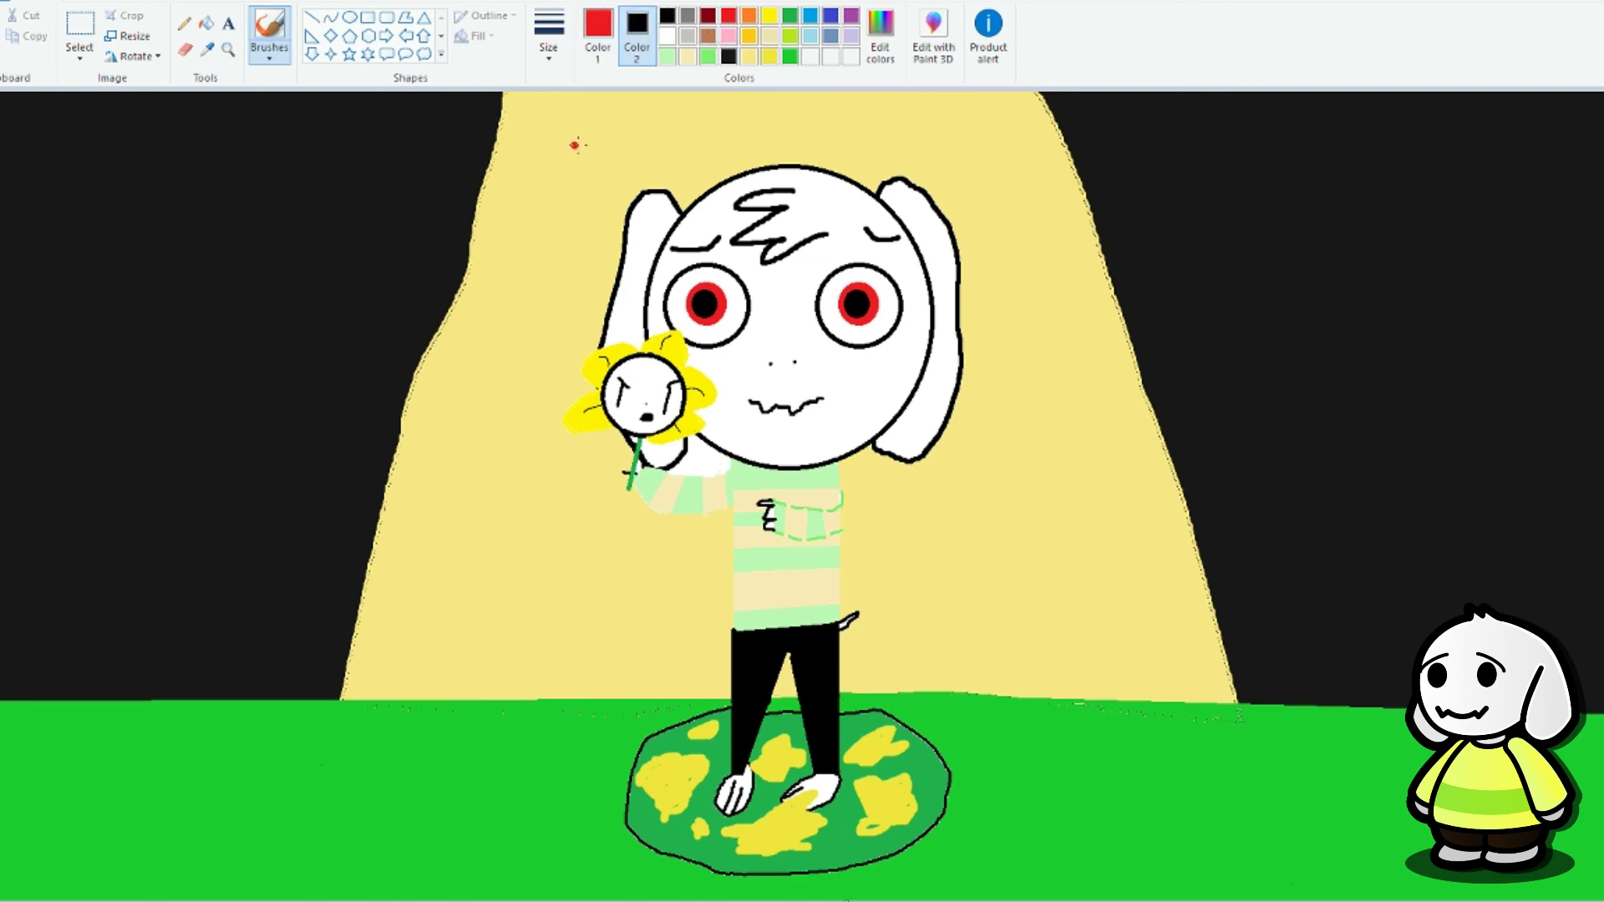
{"action": "left_click", "coordinate": [598, 33]}
{"action": "left_click", "coordinate": [667, 17]}
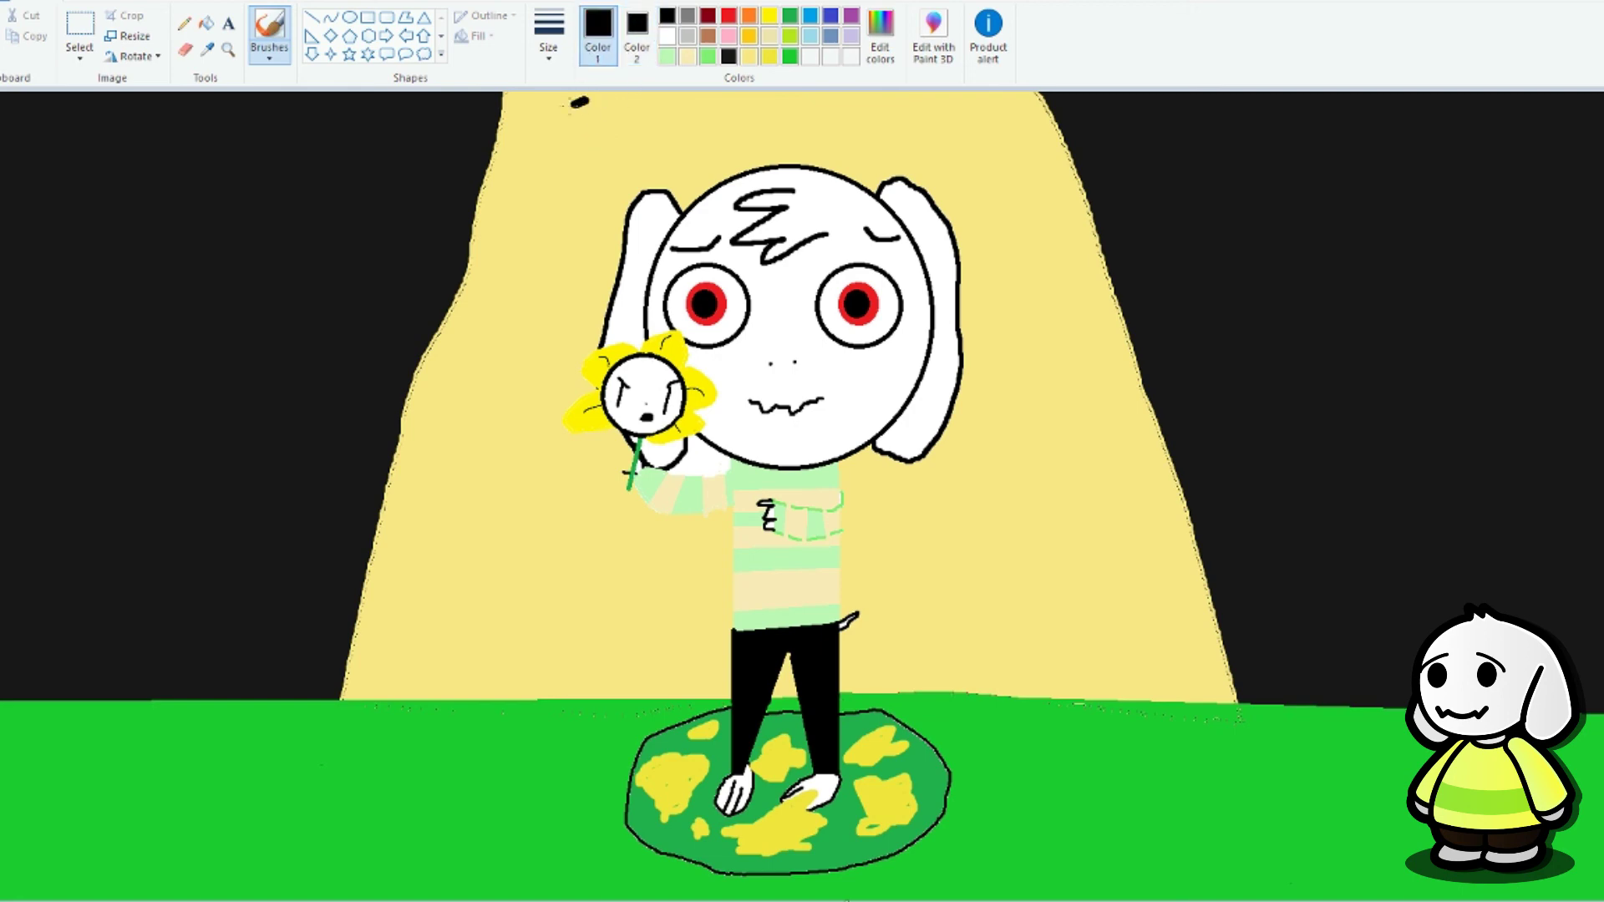
Step: Handwrite the artist's name in large black capital letters across the yellow beam above the goat's head
{"action": "mouse_move", "coordinate": [576, 101]}
{"action": "left_mouse_down"}
{"action": "mouse_move", "coordinate": [551, 156]}
{"action": "mouse_move", "coordinate": [533, 221]}
{"action": "left_mouse_up"}
{"action": "mouse_move", "coordinate": [616, 175]}
{"action": "left_mouse_down"}
{"action": "mouse_move", "coordinate": [641, 111]}
{"action": "mouse_move", "coordinate": [653, 174]}
{"action": "mouse_move", "coordinate": [673, 115]}
{"action": "mouse_move", "coordinate": [748, 121]}
{"action": "left_mouse_up"}
{"action": "left_click_drag", "start_coordinate": [746, 117], "coordinate": [724, 171]}
{"action": "left_click_drag", "start_coordinate": [812, 97], "coordinate": [810, 155]}
{"action": "mouse_move", "coordinate": [861, 125]}
{"action": "left_mouse_down"}
{"action": "mouse_move", "coordinate": [906, 102]}
{"action": "mouse_move", "coordinate": [890, 134]}
{"action": "mouse_move", "coordinate": [917, 130]}
{"action": "left_mouse_up"}
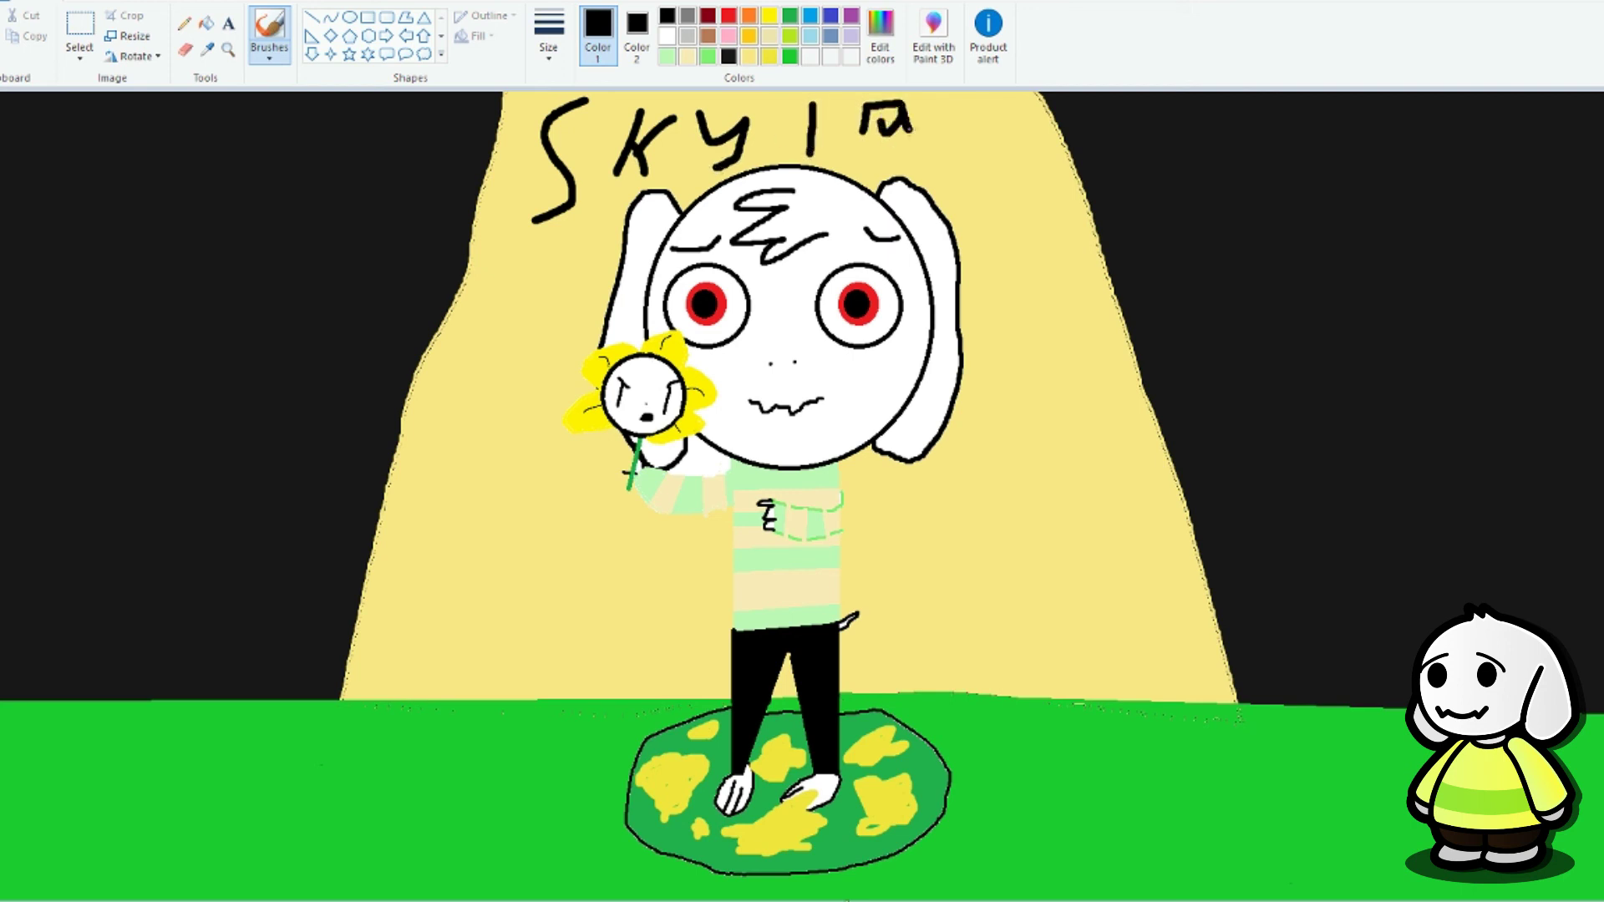
{"action": "left_click", "coordinate": [932, 125]}
{"action": "left_click", "coordinate": [941, 122]}
Step: Fill the goat's face and both of its ears with black, leaving the eyes as they are
{"action": "left_click", "coordinate": [207, 23]}
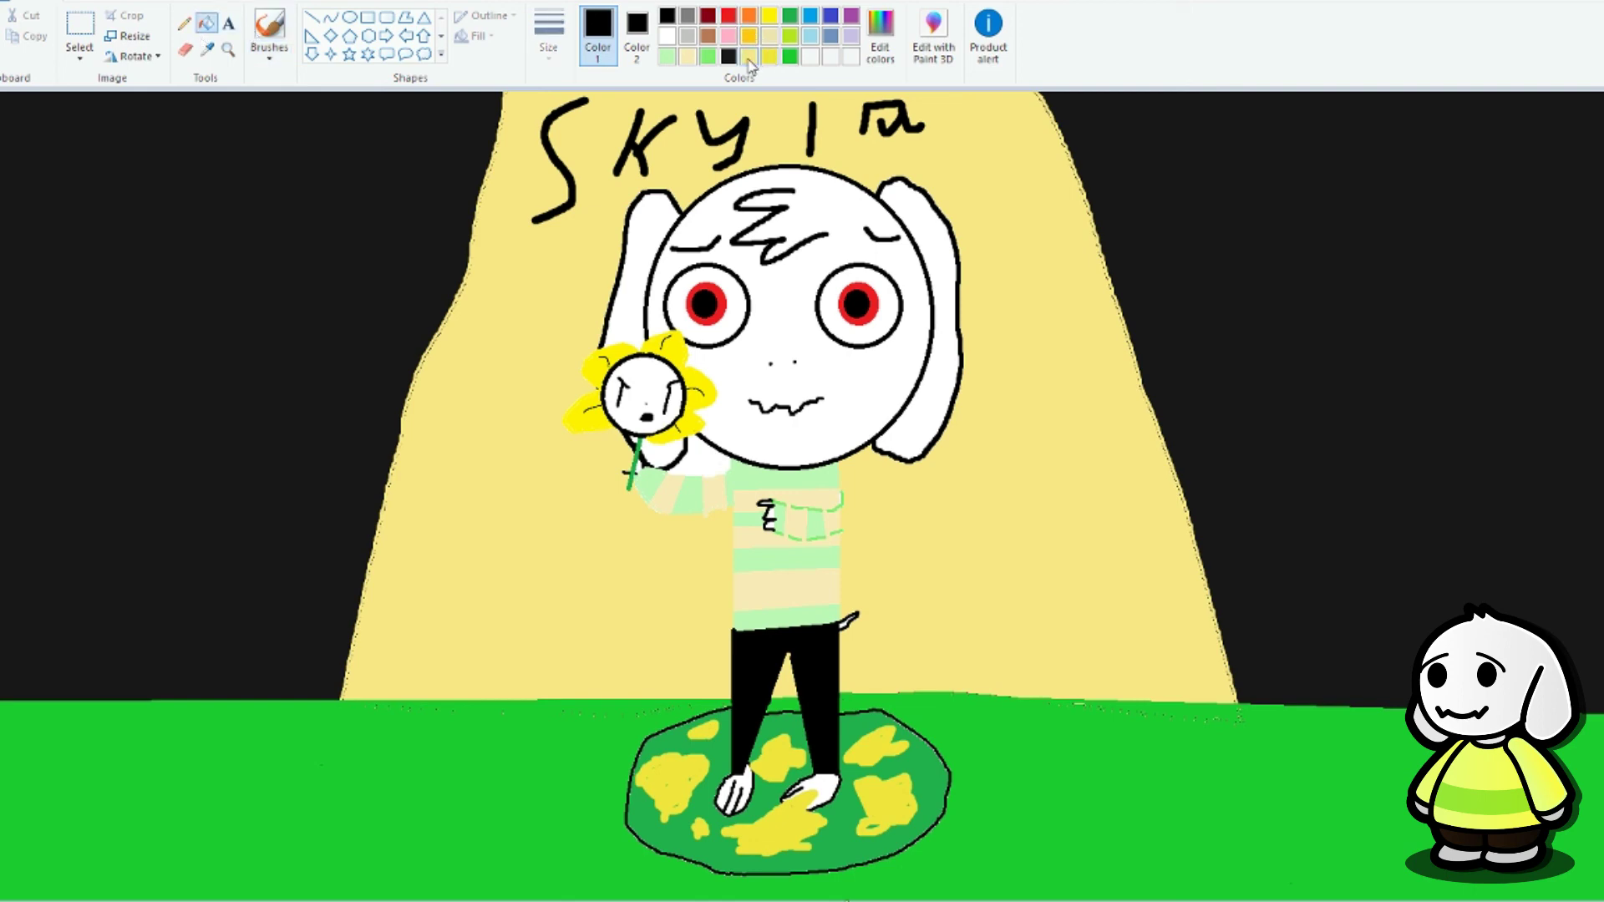
{"action": "left_click", "coordinate": [750, 58]}
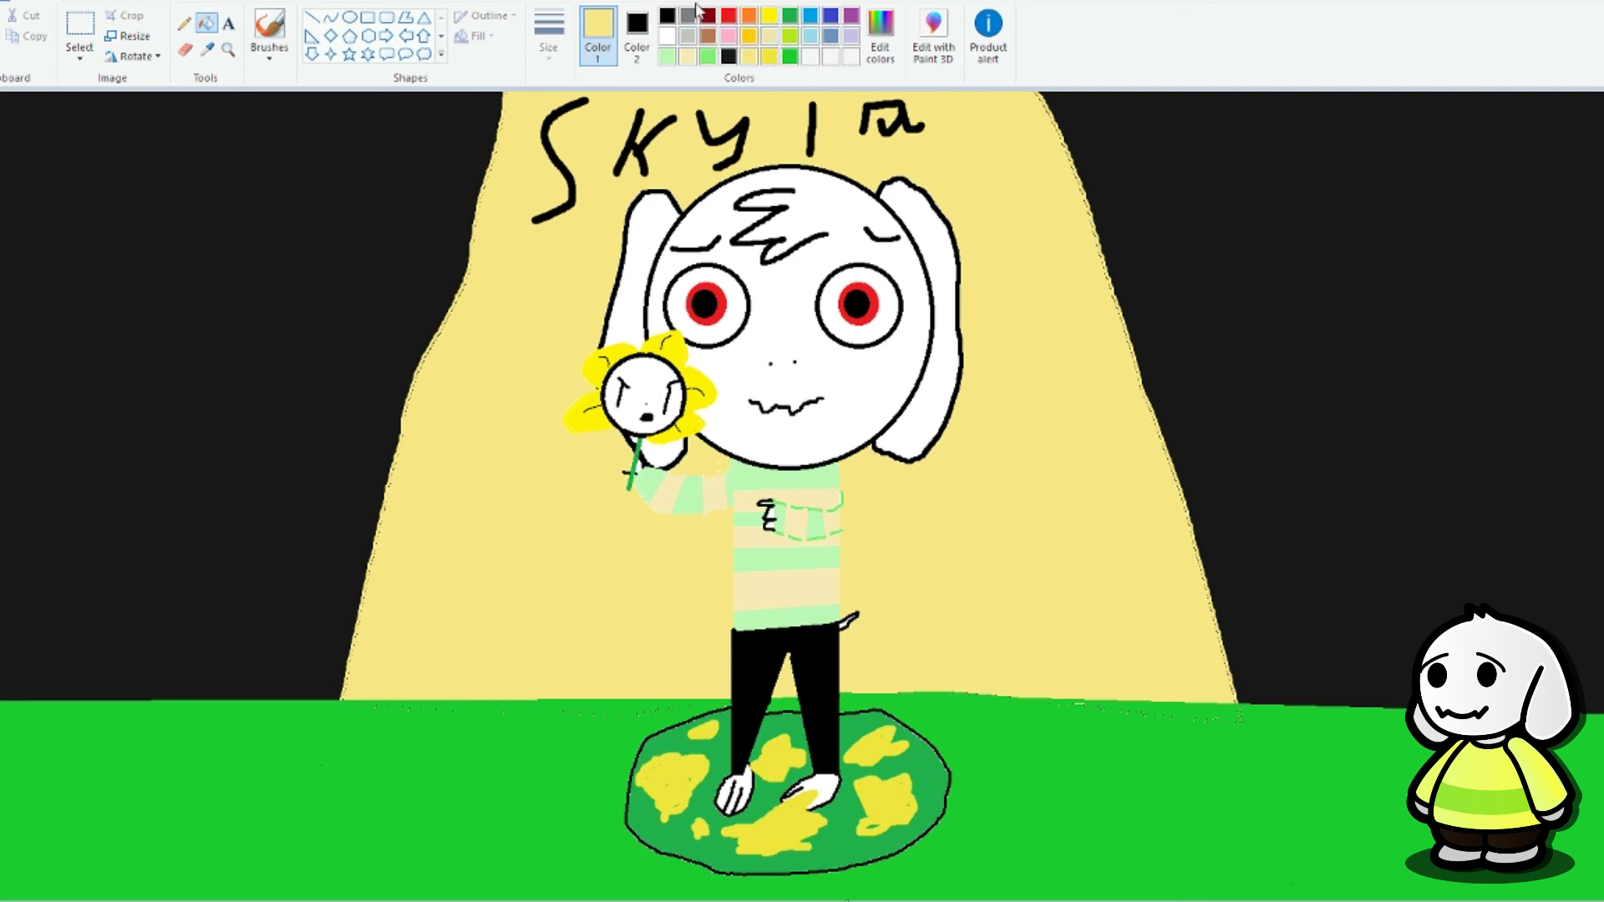
{"action": "left_click", "coordinate": [668, 16]}
{"action": "left_click", "coordinate": [875, 401]}
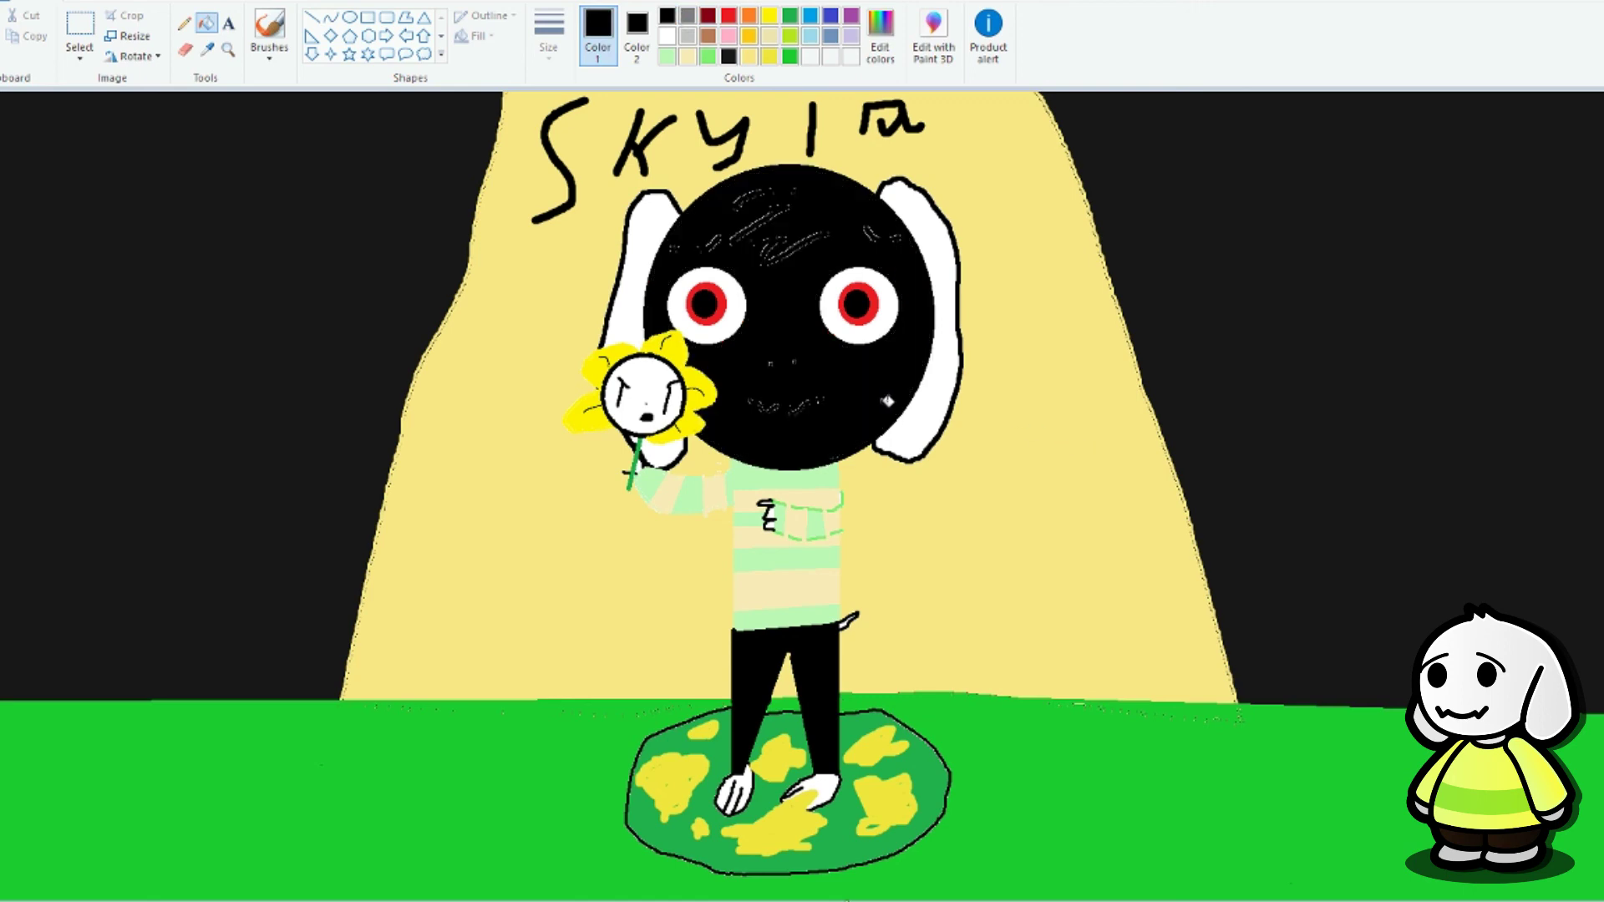
{"action": "left_click", "coordinate": [916, 426]}
{"action": "left_click", "coordinate": [628, 247]}
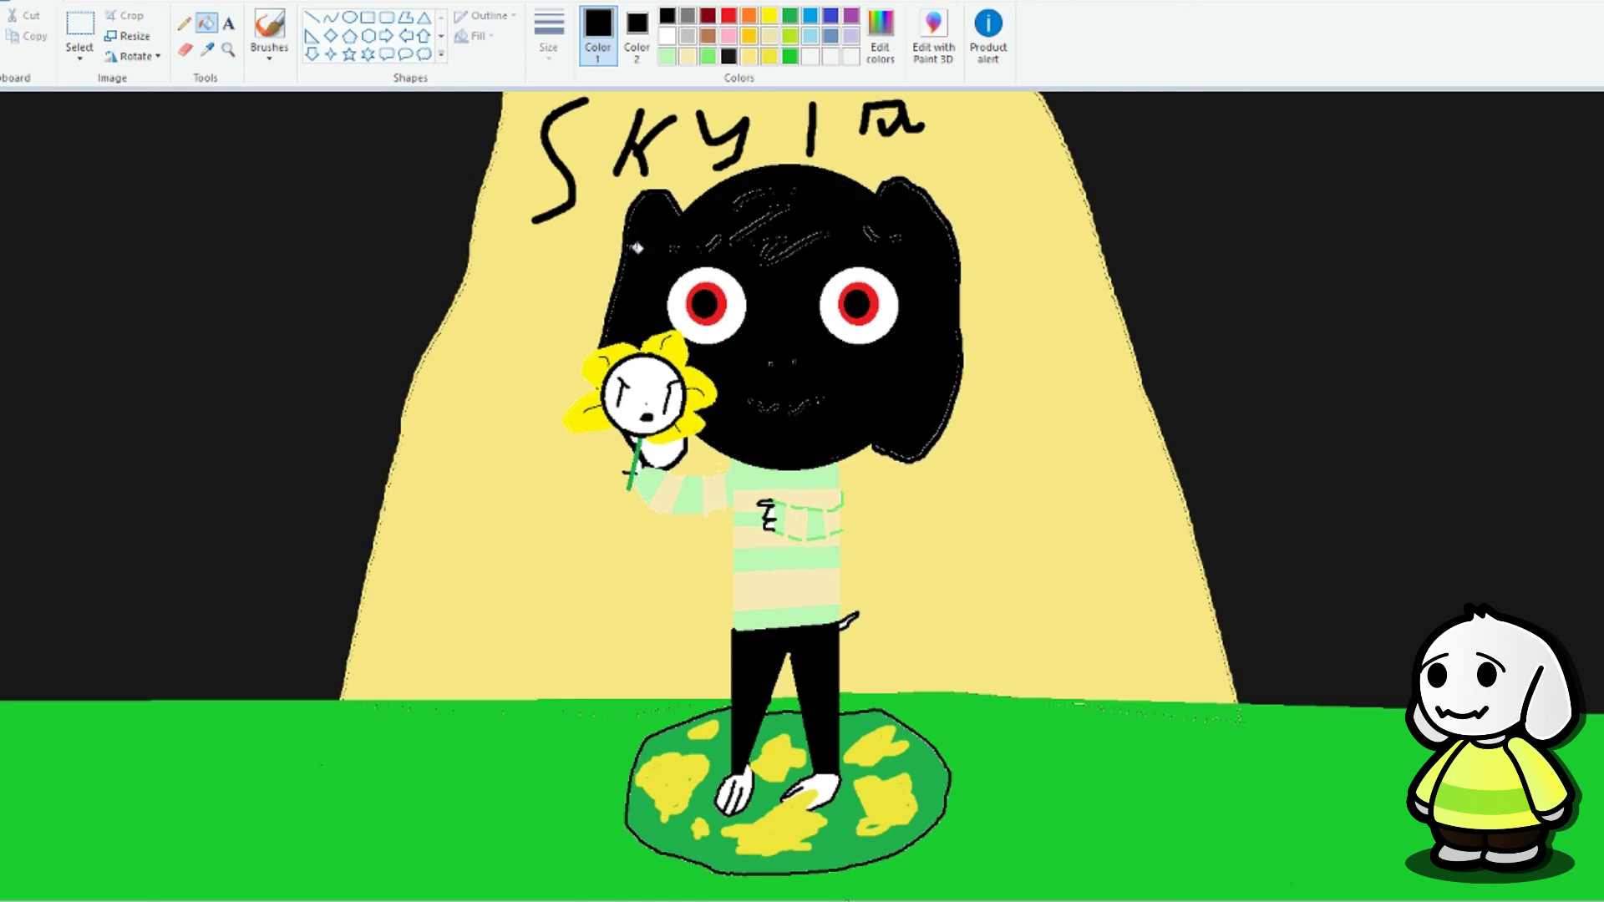
Step: Fill the raised hand under the flower, the sweater's cream stripes and the yellow light beam with black
{"action": "left_click", "coordinate": [651, 443]}
{"action": "left_click", "coordinate": [786, 495]}
{"action": "left_click", "coordinate": [884, 517]}
{"action": "left_click", "coordinate": [813, 587]}
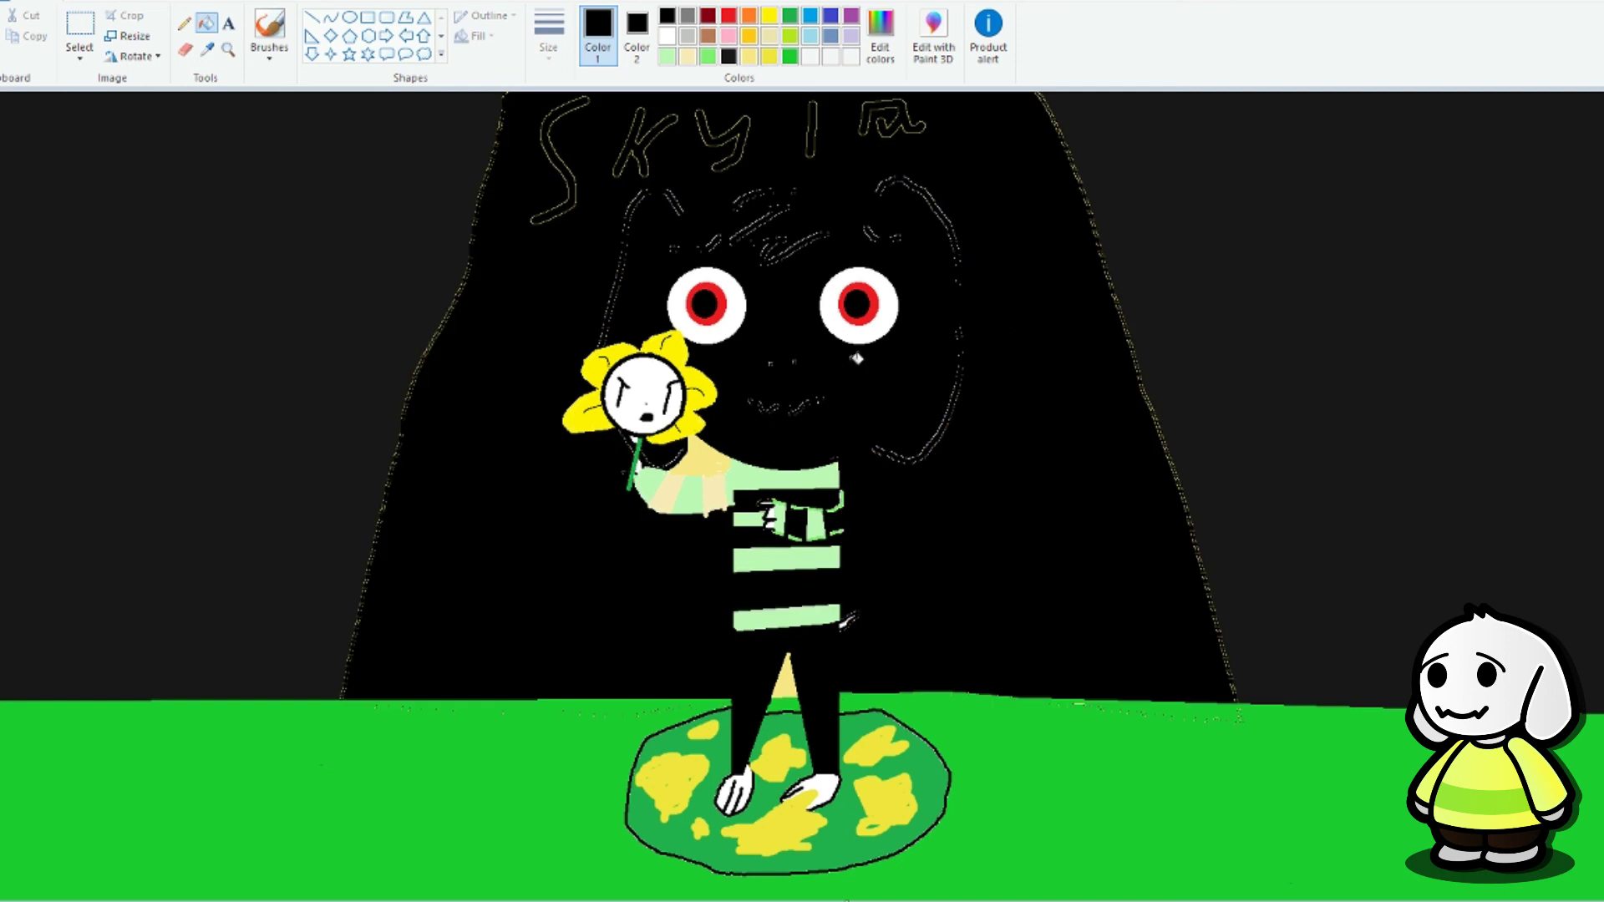